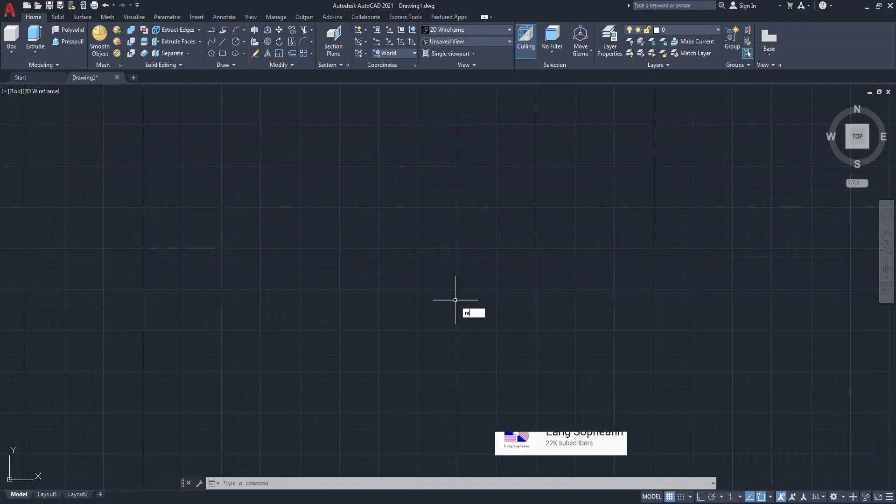
Draw a 400 by 350 rectangle as the seat outline
{"action": "key", "text": "Return"}
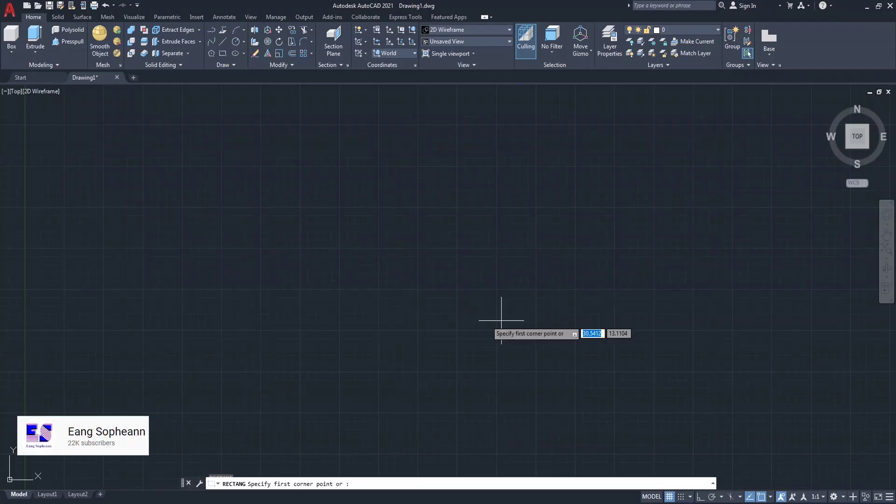
{"action": "left_click", "coordinate": [379, 317]}
{"action": "type", "text": "400"}
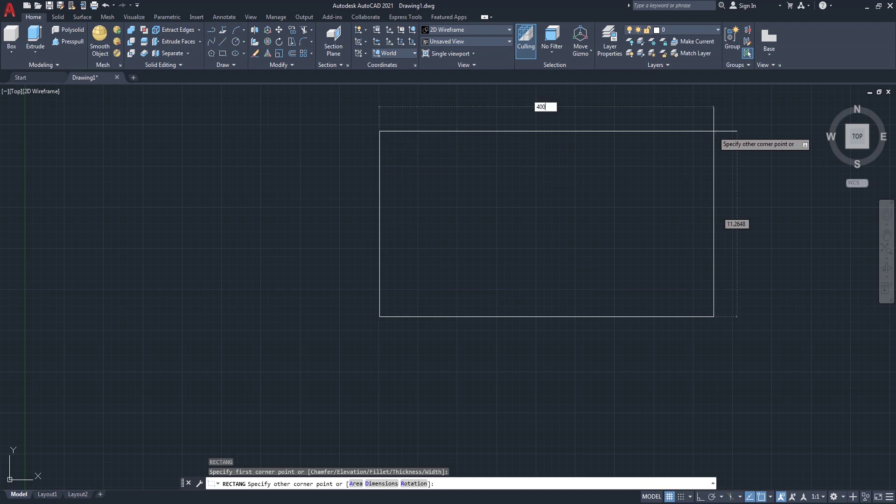
{"action": "key", "text": "Tab"}
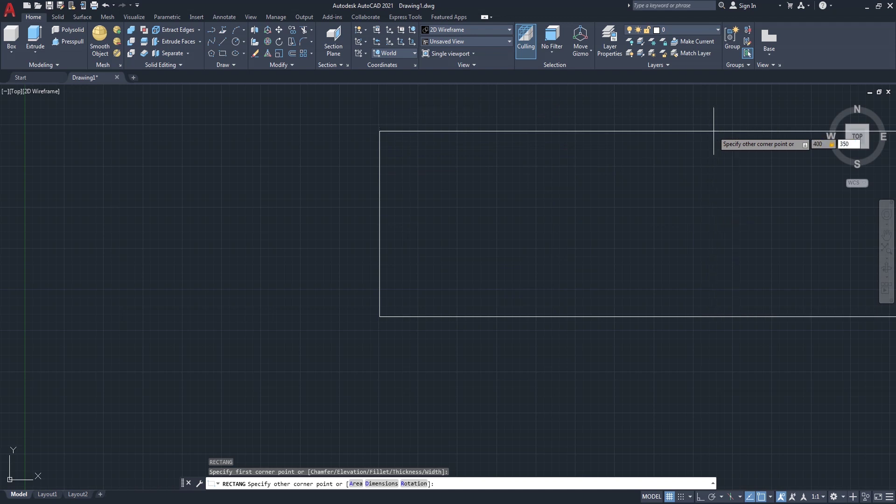
{"action": "key", "text": "Return"}
{"action": "scroll", "coordinate": [475, 202], "scroll_direction": "down", "scroll_amount": 2}
{"action": "scroll", "coordinate": [467, 202], "scroll_direction": "down", "scroll_amount": 2}
{"action": "scroll", "coordinate": [467, 206], "scroll_direction": "down", "scroll_amount": 1}
{"action": "middle_click_drag", "start_coordinate": [565, 138], "coordinate": [489, 258]}
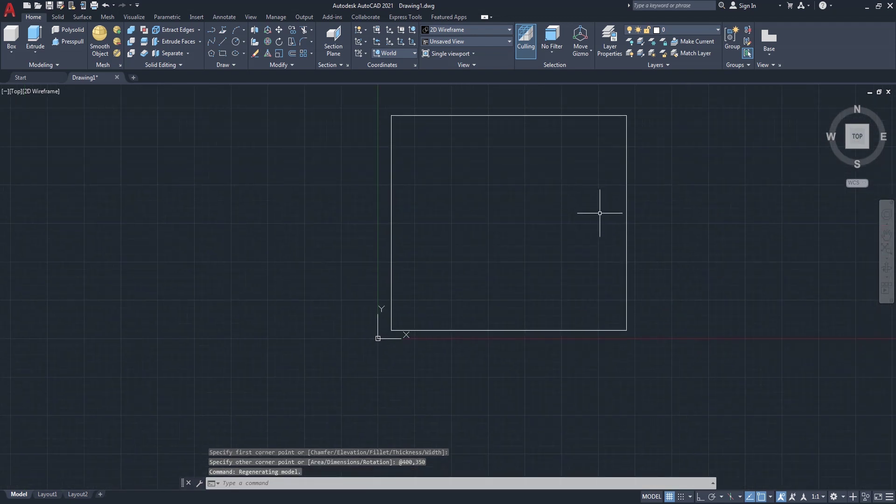
Fillet the rectangle's top-right and bottom-right corners with radius 100
{"action": "type", "text": "f"}
{"action": "key", "text": "Return"}
{"action": "type", "text": "r"}
{"action": "key", "text": "Return"}
{"action": "type", "text": "1"}
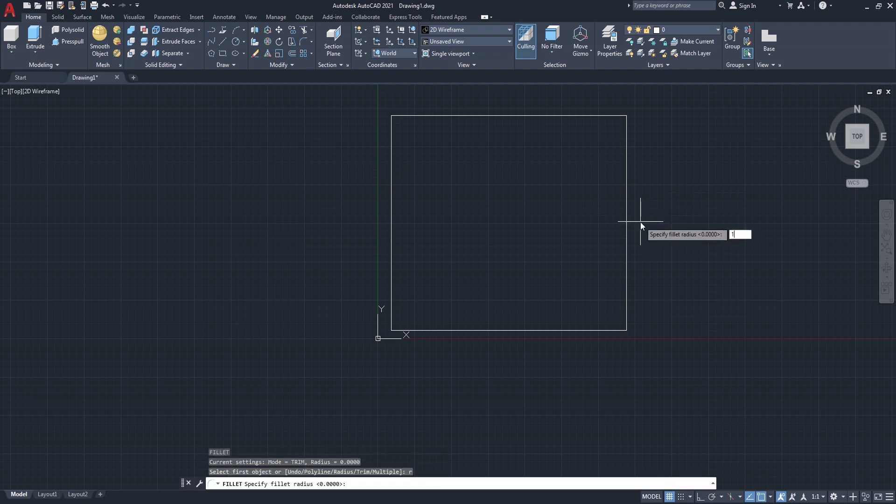
{"action": "key", "text": "Return"}
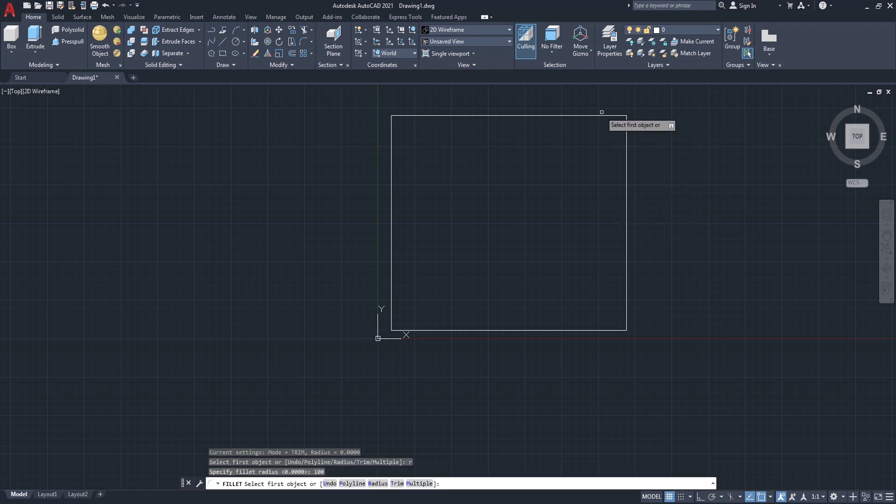
{"action": "left_click", "coordinate": [602, 116]}
{"action": "left_click", "coordinate": [624, 151]}
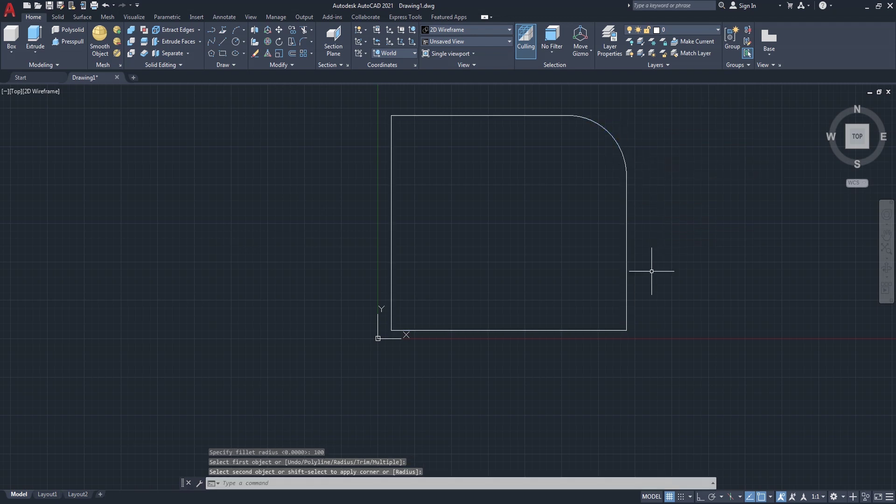
{"action": "key", "text": "Return"}
{"action": "left_click", "coordinate": [628, 295]}
{"action": "left_click", "coordinate": [603, 329]}
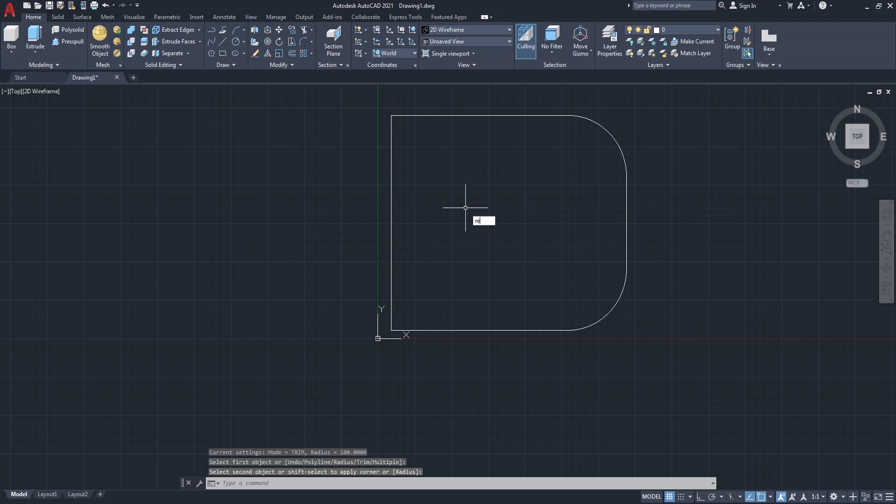
Draw a 70 by 70 square at the outline's bottom-left corner
{"action": "type", "text": "c"}
{"action": "left_click", "coordinate": [510, 231]}
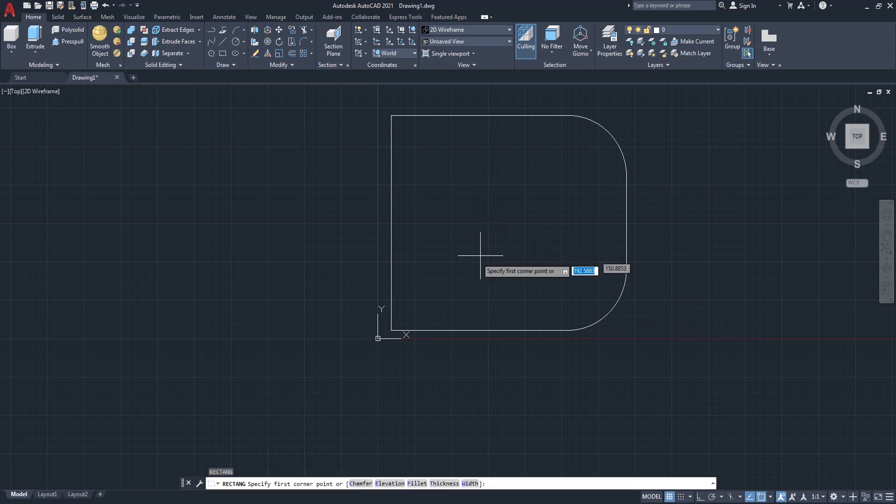
{"action": "left_click", "coordinate": [391, 330]}
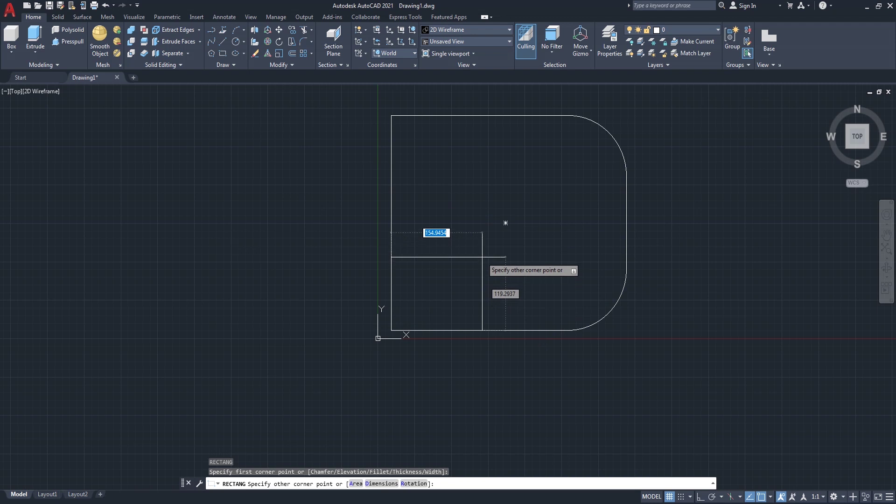
{"action": "key", "text": "Tab"}
{"action": "type", "text": "70"}
{"action": "key", "text": "Return"}
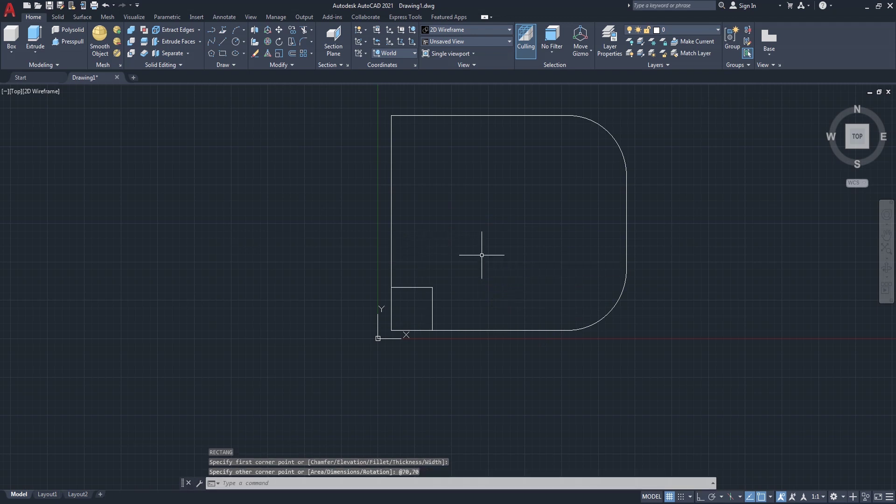
Round the square's top-right corner with a radius-30 fillet
{"action": "type", "text": "f"}
{"action": "key", "text": "Return"}
{"action": "type", "text": "r"}
{"action": "key", "text": "Return"}
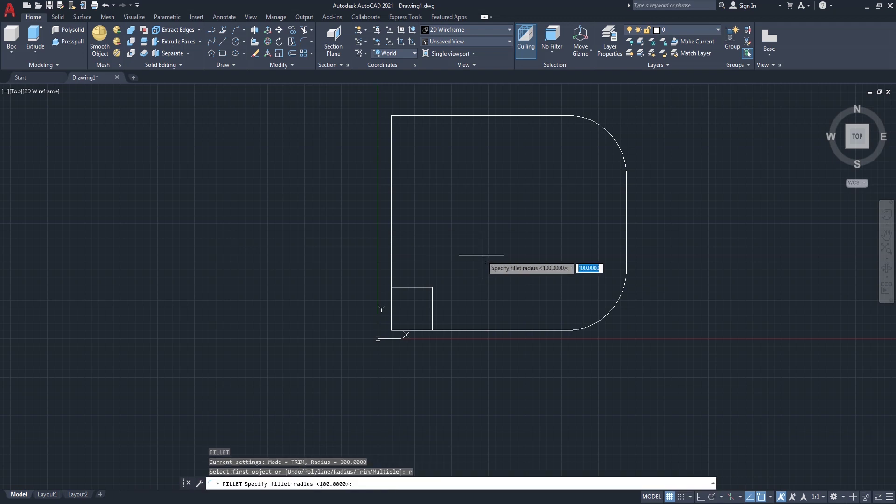
{"action": "type", "text": "30"}
{"action": "key", "text": "Return"}
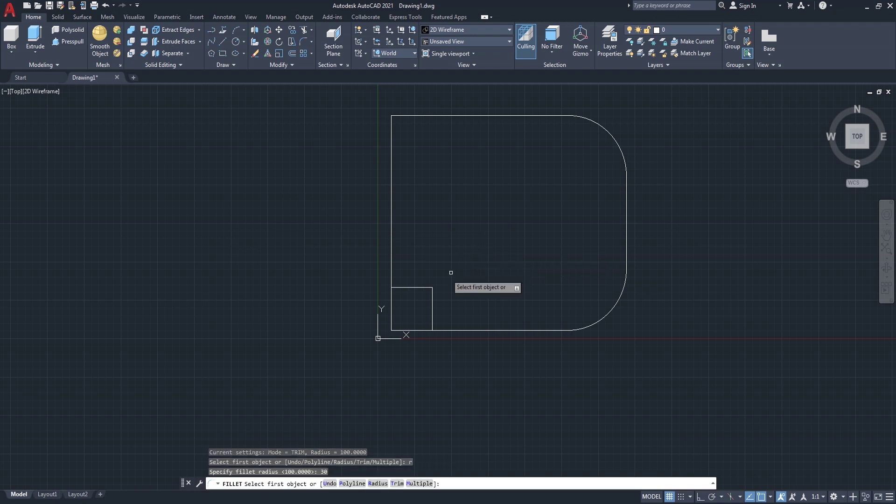
{"action": "left_click", "coordinate": [424, 287]}
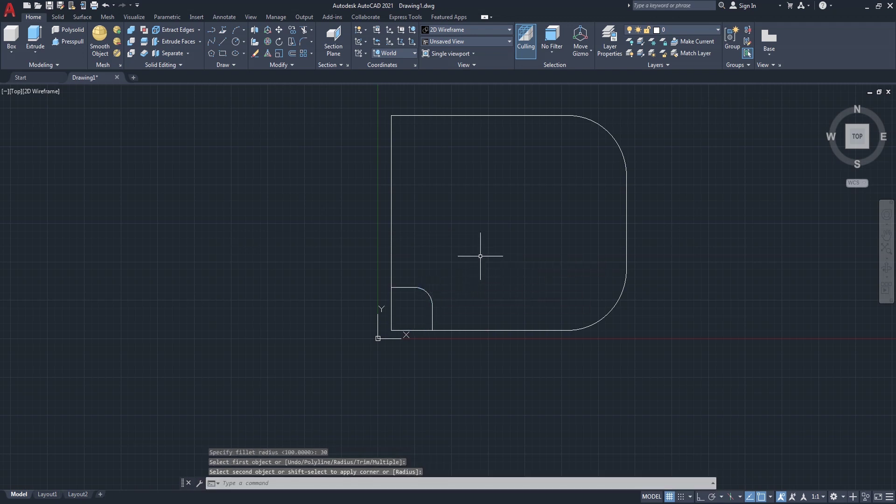
{"action": "type", "text": "MI"}
Mirror the corner piece about a horizontal line to the top-left, keeping the original
{"action": "key", "text": "Return"}
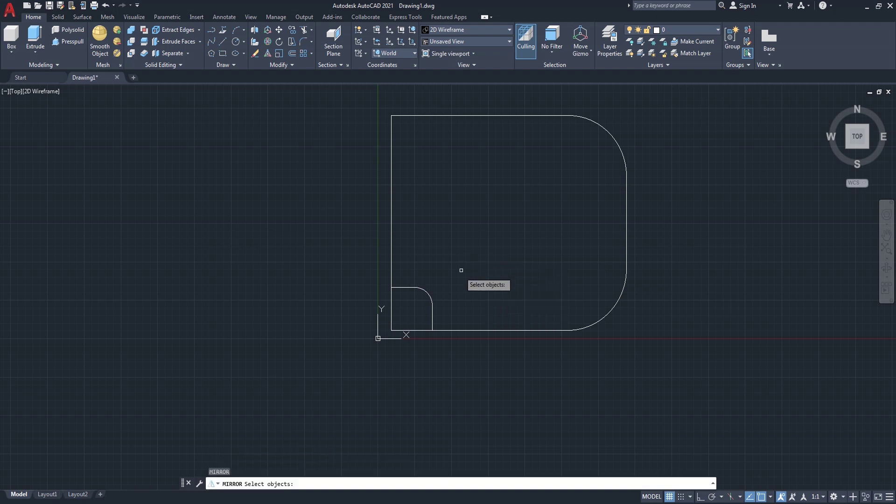
{"action": "left_click", "coordinate": [433, 309]}
{"action": "key", "text": "Return"}
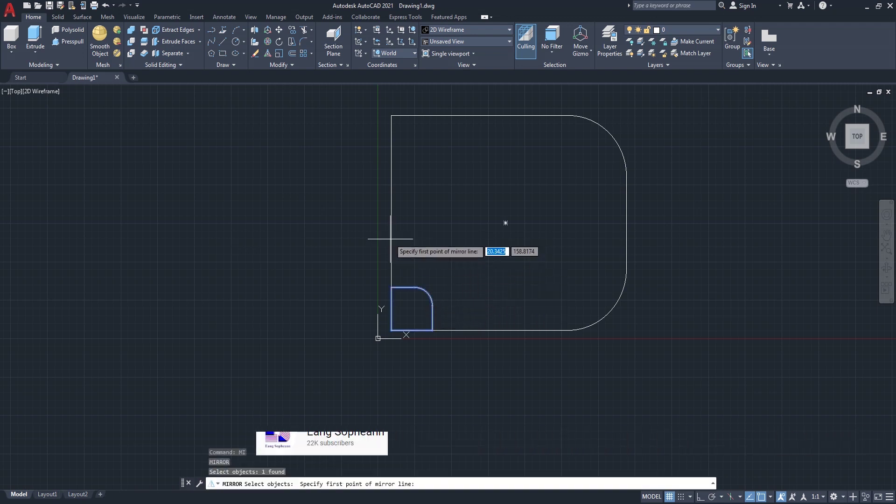
{"action": "left_click", "coordinate": [391, 222]}
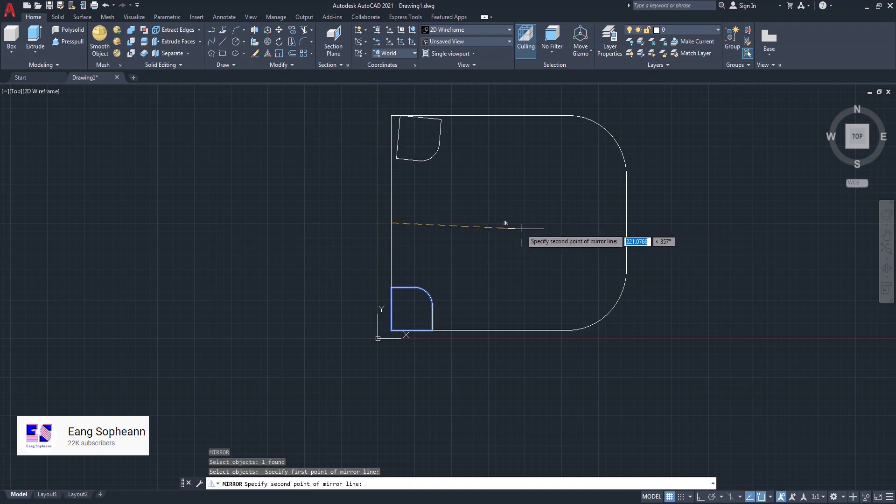
{"action": "key", "text": "F8"}
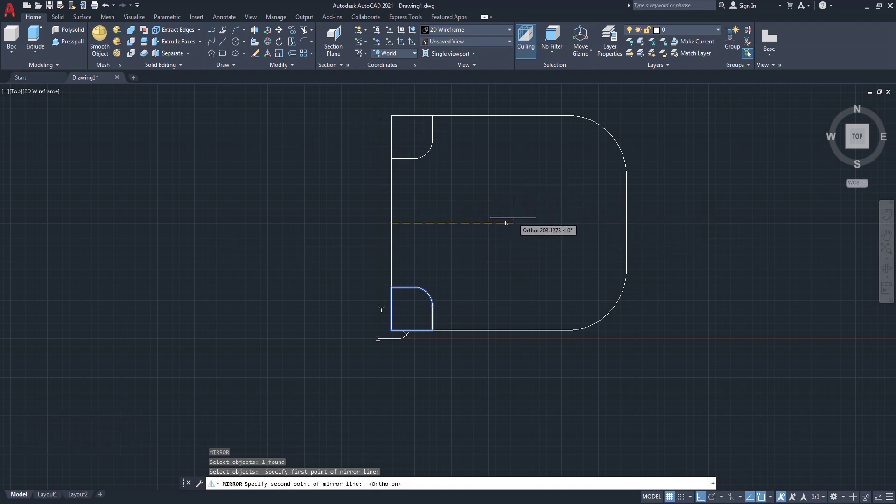
{"action": "left_click", "coordinate": [508, 225]}
{"action": "key", "text": "Return"}
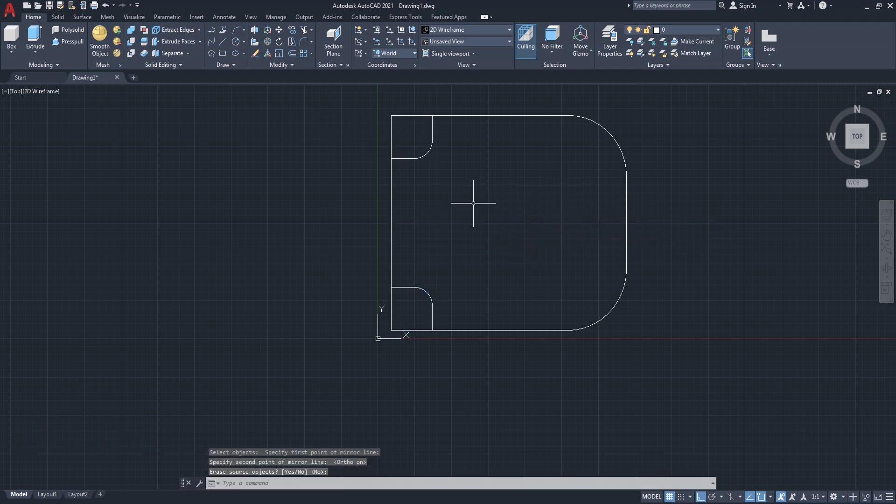
Mirror the bottom-left corner piece about a vertical line to the bottom-right, keeping the original
{"action": "type", "text": "mi"}
{"action": "key", "text": "Return"}
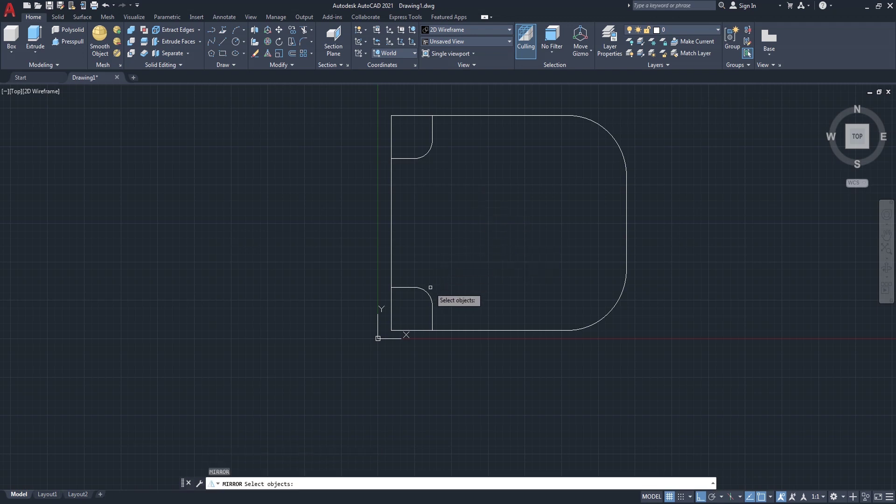
{"action": "left_click", "coordinate": [429, 295]}
{"action": "key", "text": "Return"}
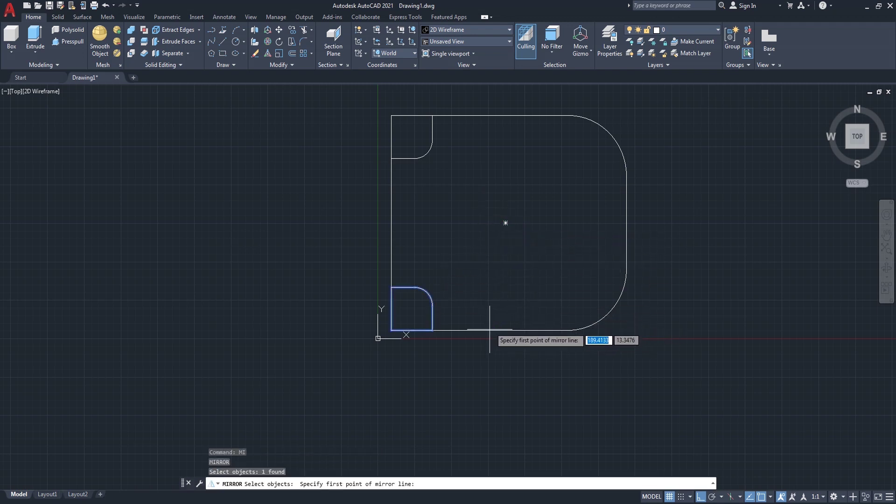
{"action": "left_click", "coordinate": [505, 226]}
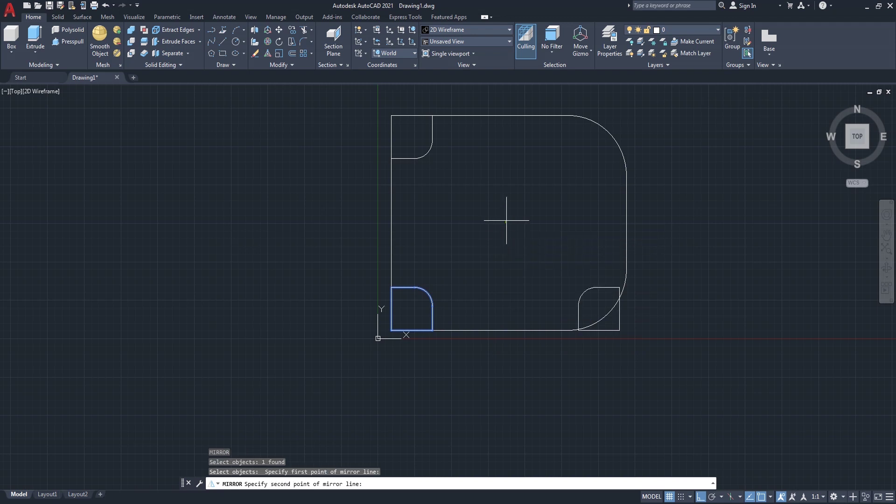
{"action": "left_click", "coordinate": [506, 331]}
{"action": "key", "text": "Return"}
{"action": "type", "text": "M"}
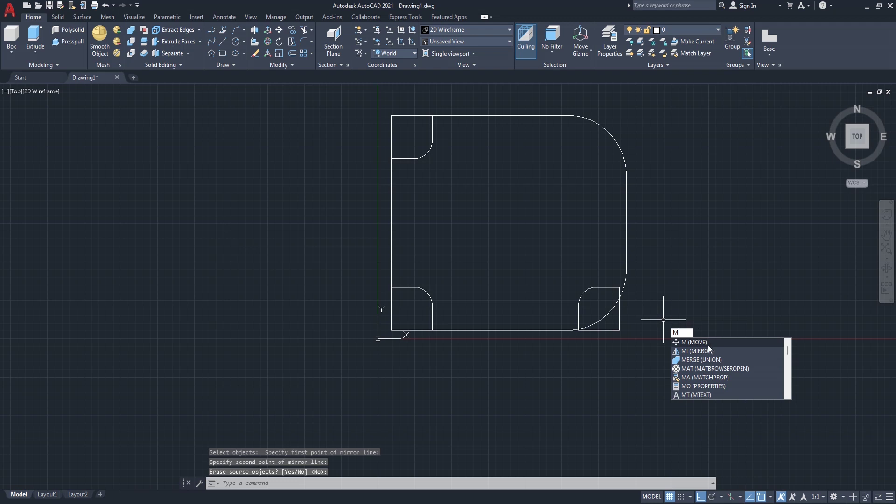
Move the bottom-right corner piece up onto the outline's right edge
{"action": "key", "text": "Return"}
{"action": "left_click", "coordinate": [613, 287]}
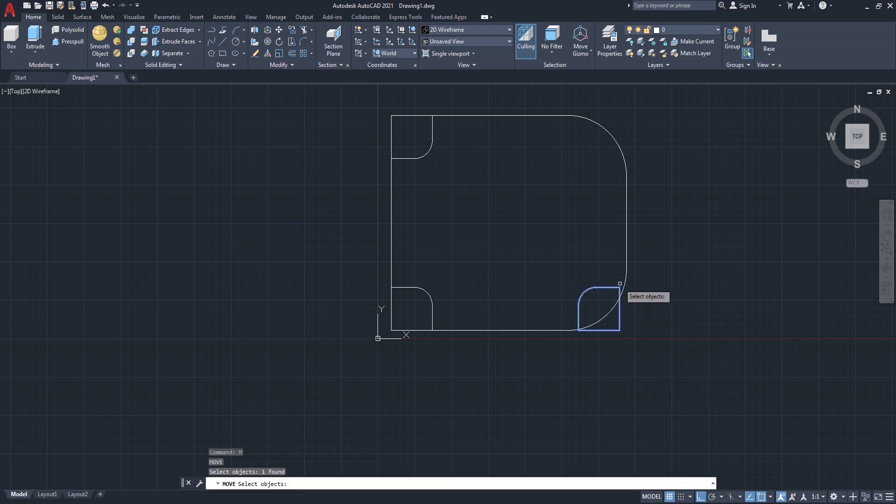
{"action": "key", "text": "Return"}
{"action": "left_click", "coordinate": [620, 288]}
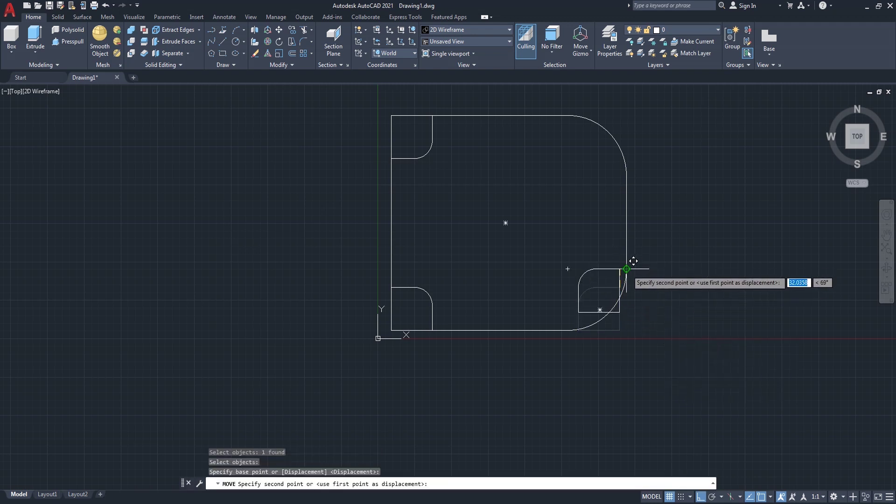
{"action": "left_click", "coordinate": [633, 261]}
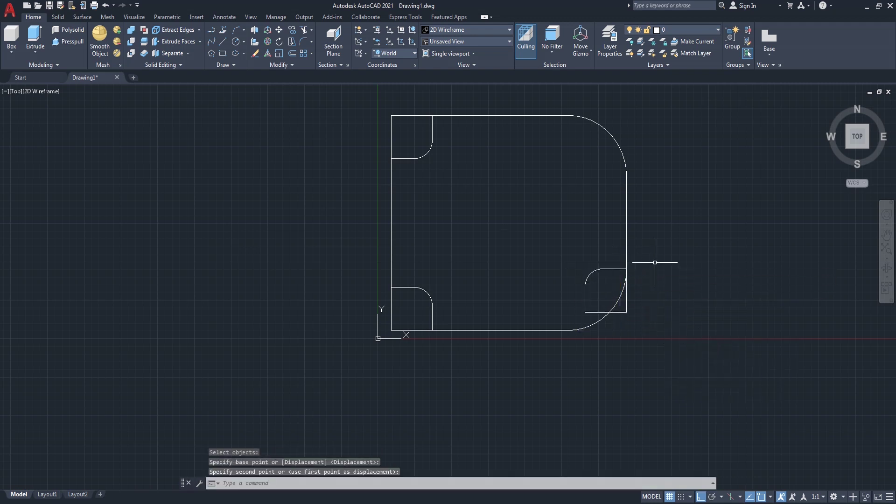
{"action": "right_click", "coordinate": [718, 251]}
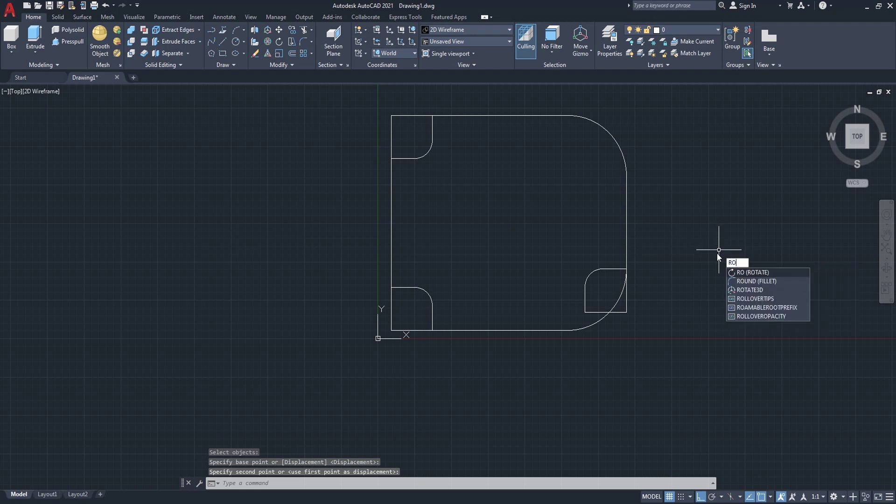
{"action": "left_click", "coordinate": [751, 271]}
Rotate the corner piece about its corner so it tilts along the large arc
{"action": "type", "text": "ro"}
{"action": "key", "text": "Return"}
{"action": "left_click", "coordinate": [616, 266]}
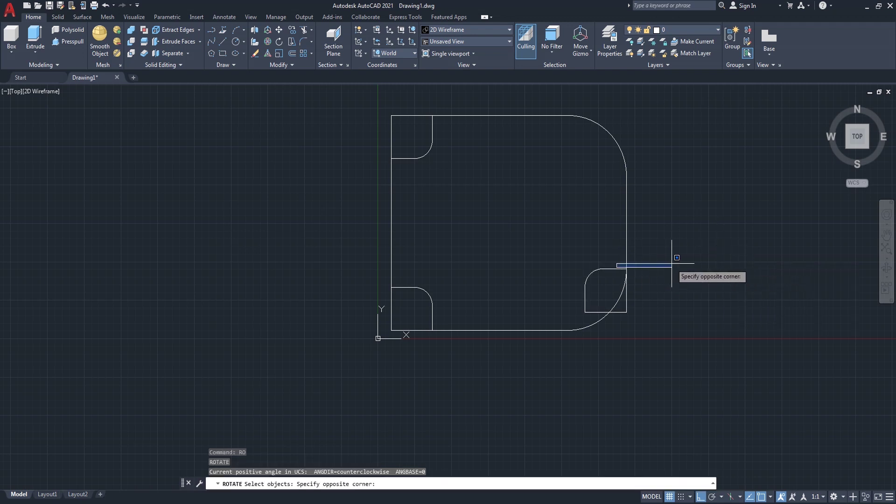
{"action": "left_click", "coordinate": [593, 270]}
{"action": "key", "text": "Return"}
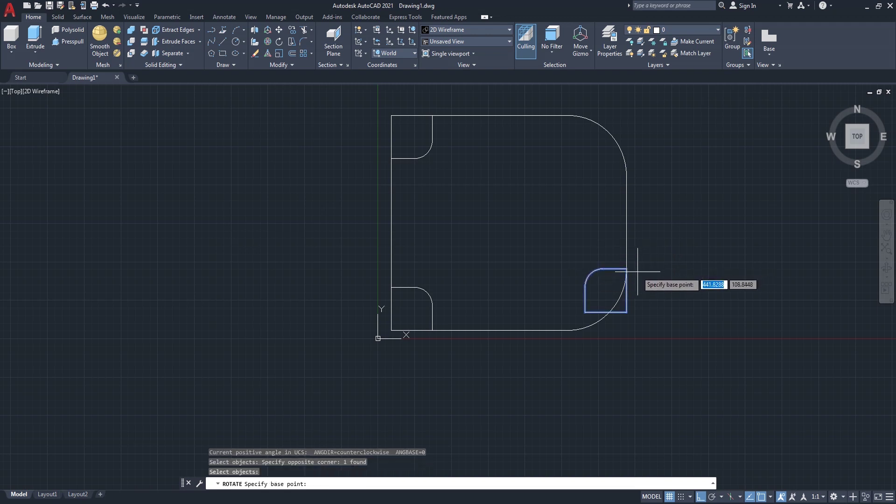
{"action": "scroll", "coordinate": [637, 271], "scroll_direction": "up", "scroll_amount": 2}
{"action": "left_click", "coordinate": [620, 268]}
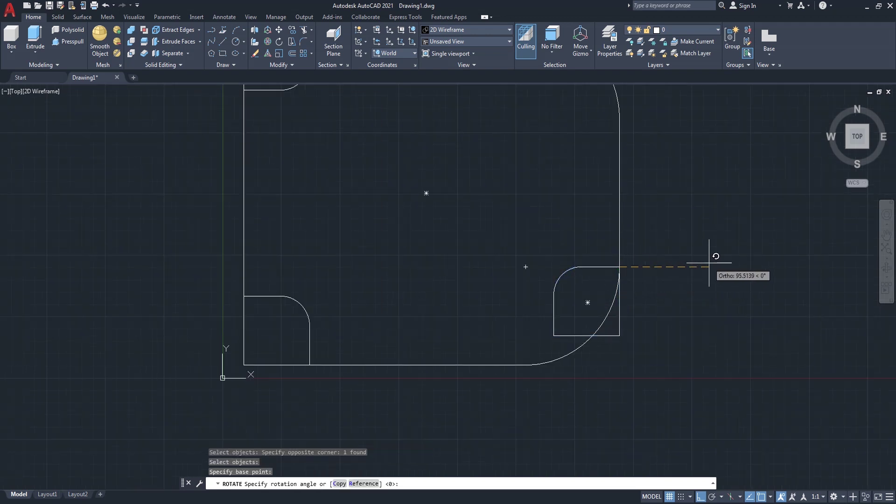
{"action": "key", "text": "F8"}
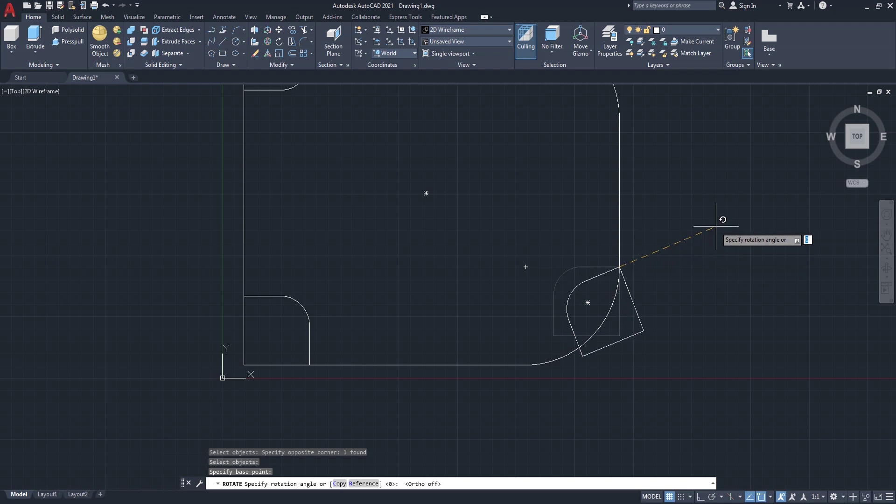
{"action": "left_click", "coordinate": [718, 236]}
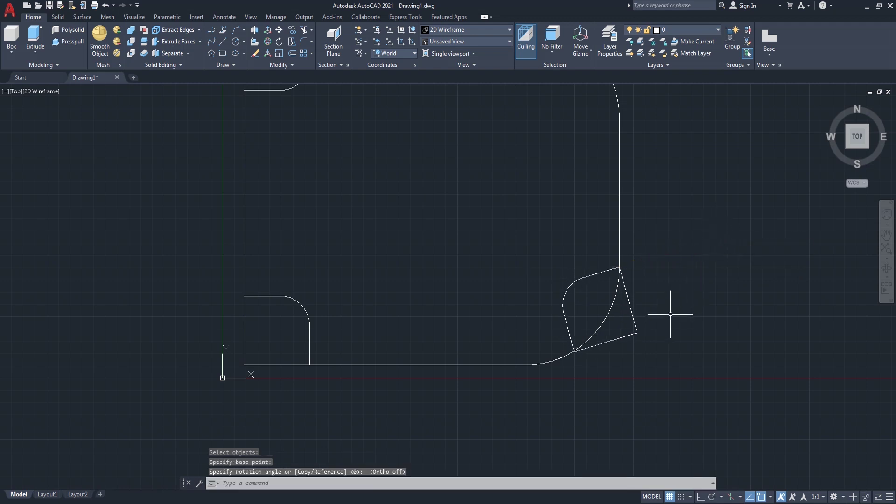
{"action": "type", "text": "TR"}
{"action": "scroll", "coordinate": [672, 292], "scroll_direction": "down", "scroll_amount": 2}
{"action": "key", "text": "Return"}
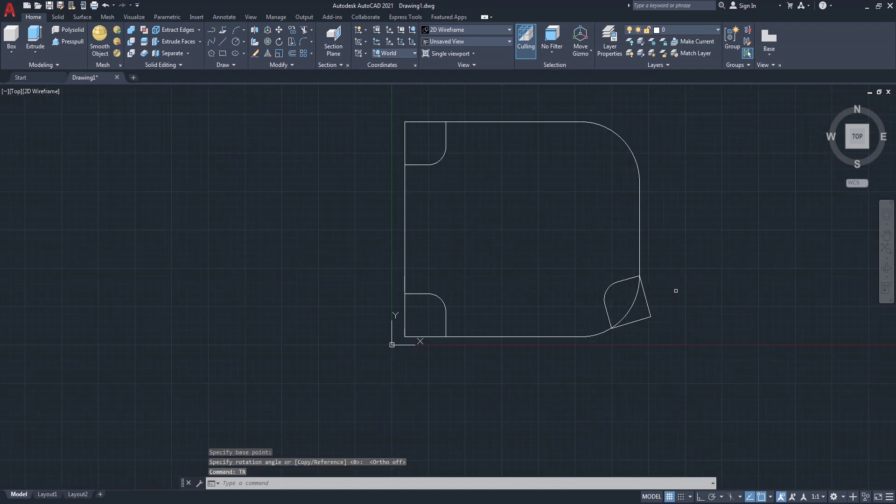
Trim the corner piece's inner arc and the leftover lines beside the left notches
{"action": "mouse_move", "coordinate": [667, 291]}
{"action": "left_mouse_down"}
{"action": "mouse_move", "coordinate": [620, 310]}
{"action": "mouse_move", "coordinate": [623, 333]}
{"action": "left_mouse_up"}
{"action": "scroll", "coordinate": [599, 320], "scroll_direction": "up", "scroll_amount": 4}
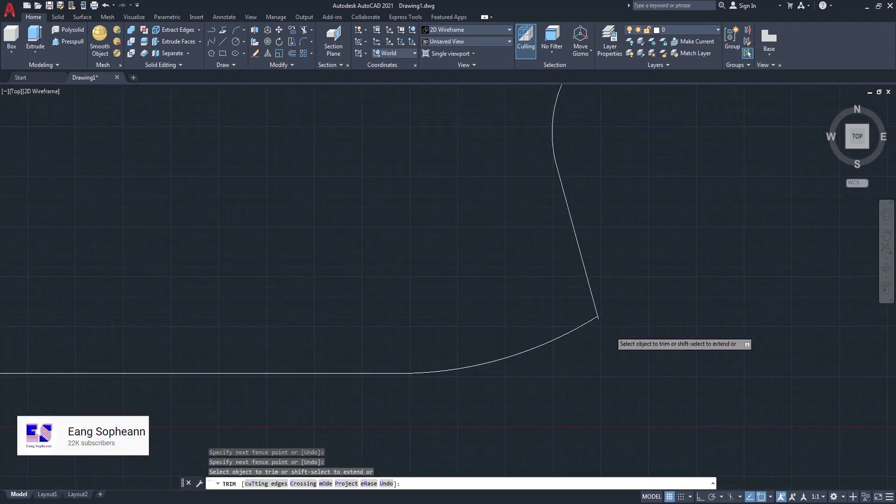
{"action": "scroll", "coordinate": [591, 312], "scroll_direction": "up", "scroll_amount": 2}
{"action": "scroll", "coordinate": [614, 316], "scroll_direction": "down", "scroll_amount": 3}
{"action": "scroll", "coordinate": [666, 248], "scroll_direction": "up", "scroll_amount": 1}
{"action": "scroll", "coordinate": [667, 229], "scroll_direction": "up", "scroll_amount": 3}
{"action": "scroll", "coordinate": [668, 236], "scroll_direction": "up", "scroll_amount": 8}
{"action": "scroll", "coordinate": [644, 230], "scroll_direction": "down", "scroll_amount": 6}
{"action": "scroll", "coordinate": [667, 233], "scroll_direction": "down", "scroll_amount": 6}
{"action": "scroll", "coordinate": [667, 233], "scroll_direction": "down", "scroll_amount": 2}
{"action": "left_click_drag", "start_coordinate": [444, 271], "coordinate": [445, 303]}
{"action": "scroll", "coordinate": [444, 293], "scroll_direction": "down", "scroll_amount": 2}
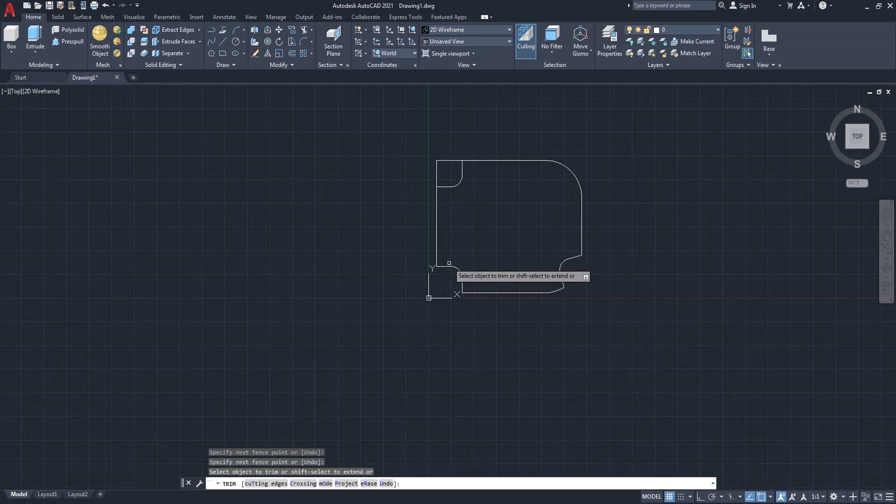
{"action": "left_click_drag", "start_coordinate": [446, 154], "coordinate": [420, 169]}
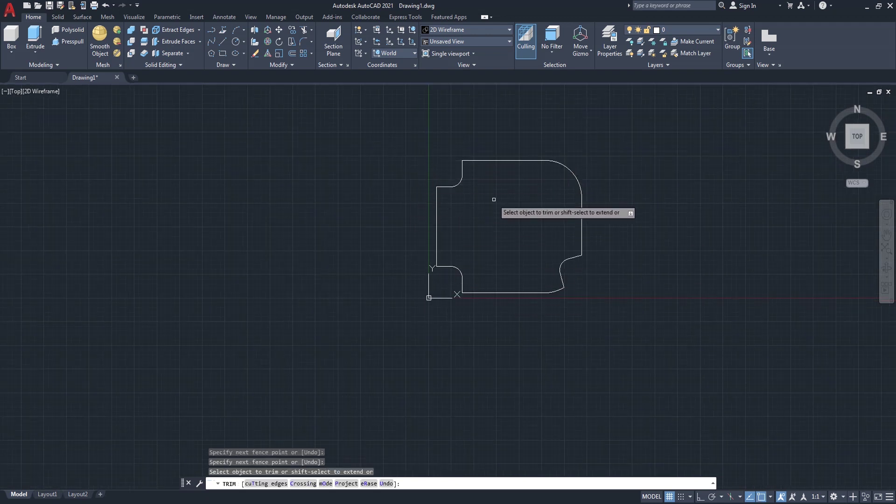
{"action": "key", "text": "Return"}
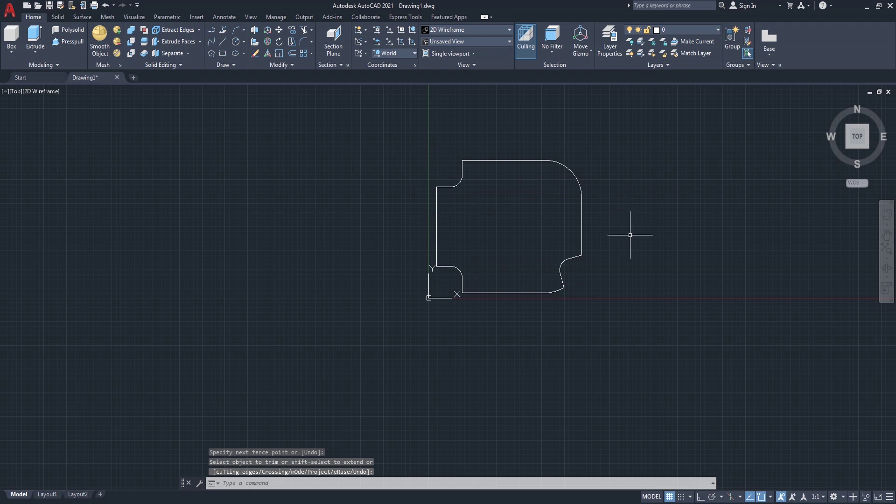
Mirror the lower-right notch arc about a horizontal line, keeping the original
{"action": "type", "text": "i"}
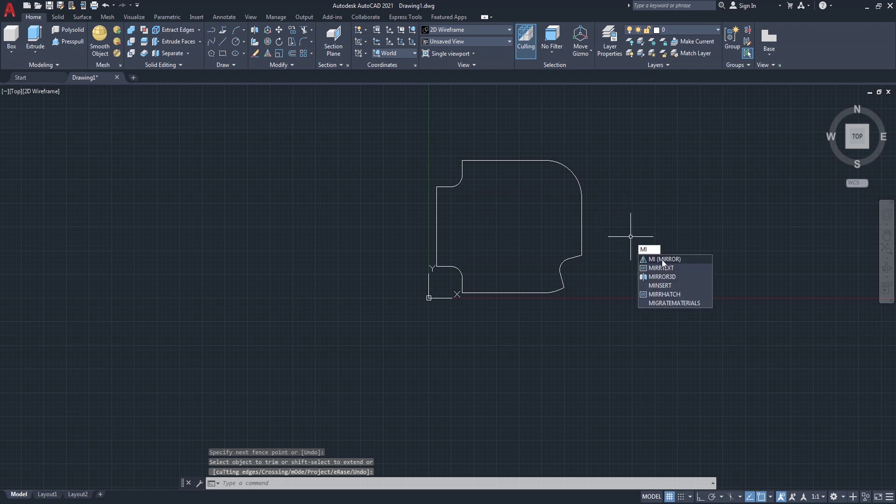
{"action": "key", "text": "Return"}
{"action": "left_click", "coordinate": [570, 258]}
{"action": "key", "text": "Return"}
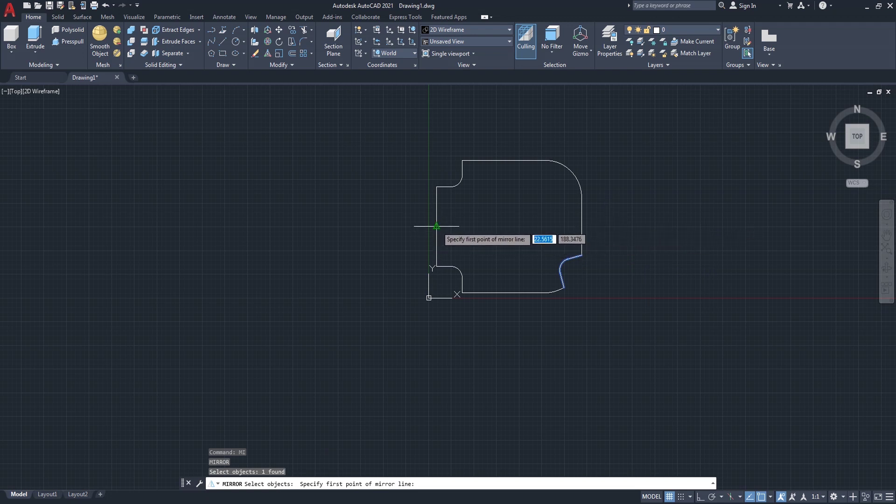
{"action": "left_click", "coordinate": [437, 227]}
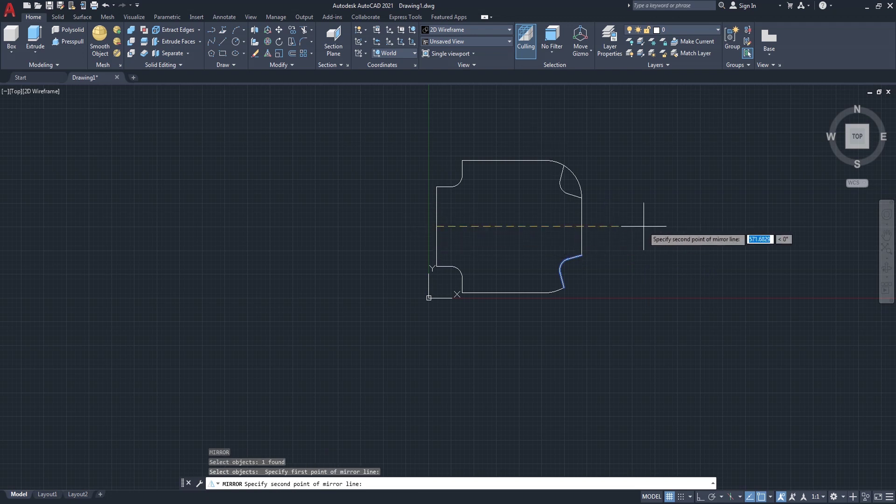
{"action": "key", "text": "F8"}
{"action": "left_click", "coordinate": [706, 232]}
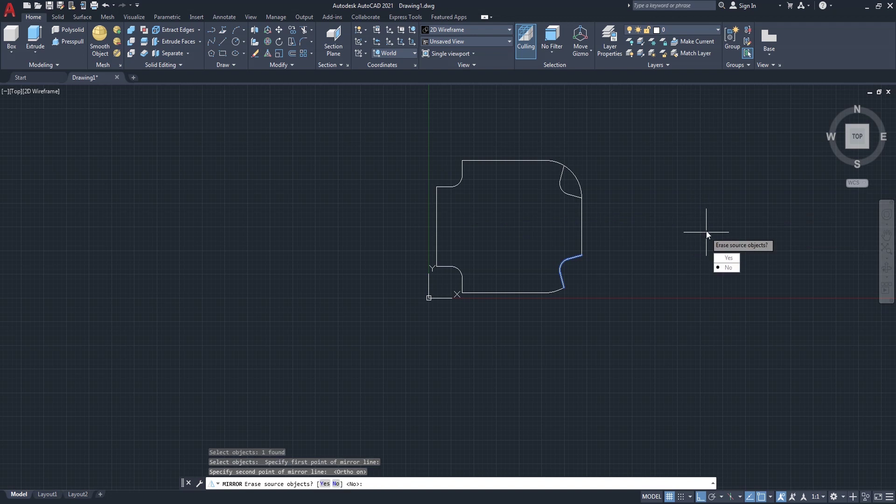
{"action": "key", "text": "Return"}
Trim away the outer arc at the upper-right corner
{"action": "scroll", "coordinate": [618, 197], "scroll_direction": "up", "scroll_amount": 2}
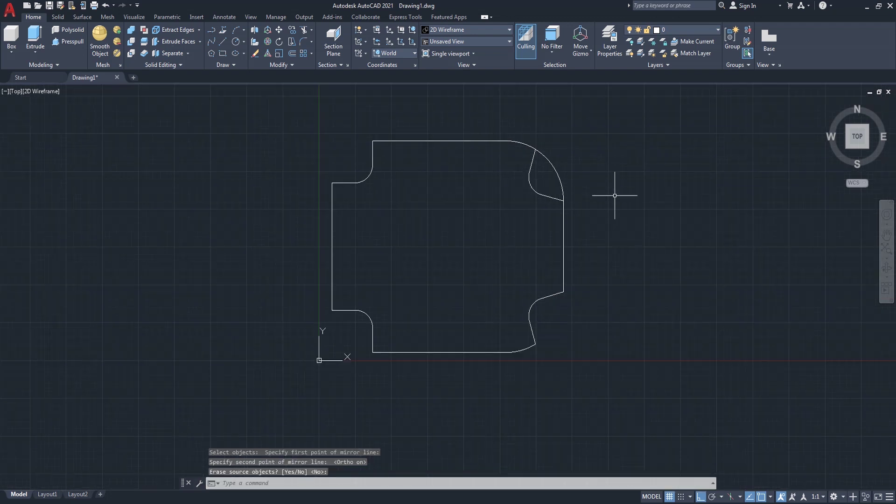
{"action": "type", "text": "r"}
{"action": "key", "text": "Return"}
{"action": "left_click", "coordinate": [558, 177]}
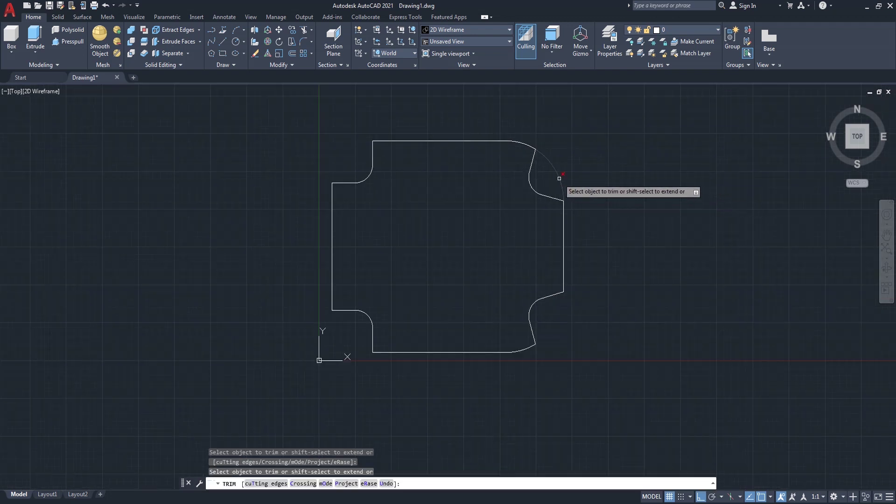
{"action": "key", "text": "Return"}
{"action": "scroll", "coordinate": [620, 160], "scroll_direction": "down", "scroll_amount": 2}
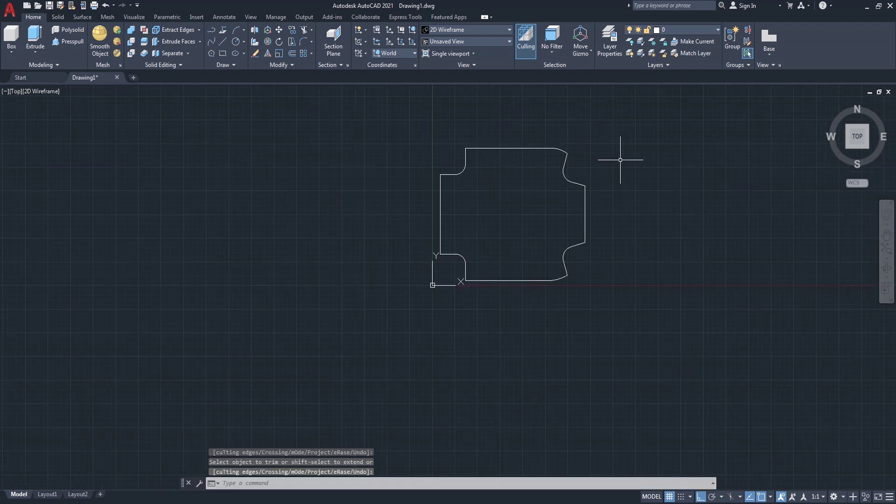
{"action": "scroll", "coordinate": [469, 158], "scroll_direction": "up", "scroll_amount": 2}
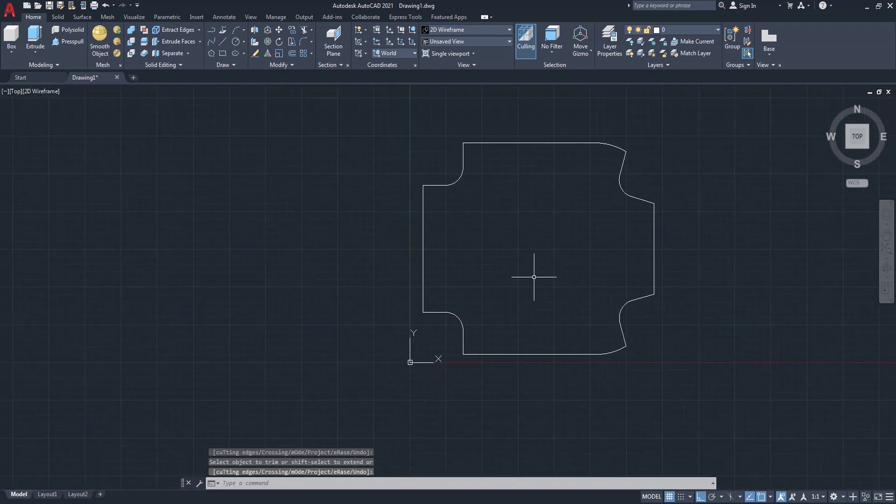
{"action": "type", "text": "f"}
{"action": "key", "text": "Return"}
Fillet the two corners beside the lower-left notch with radius 10
{"action": "type", "text": "r"}
{"action": "key", "text": "Return"}
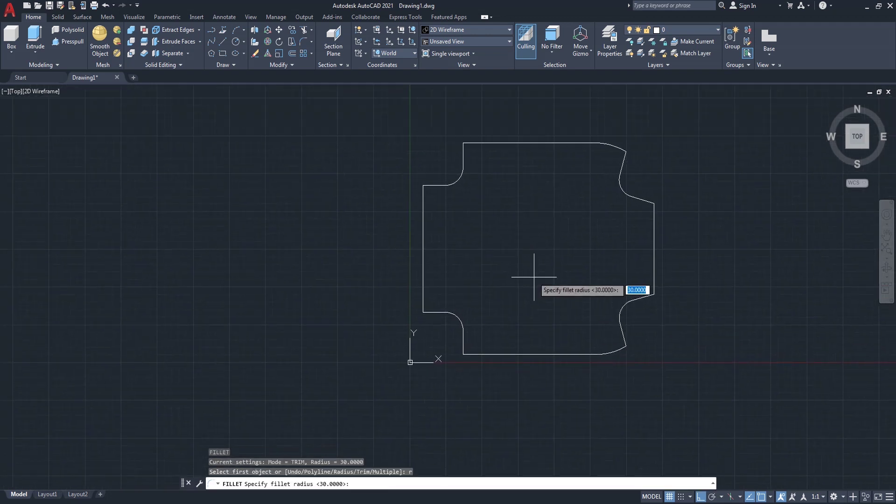
{"action": "key", "text": "Return"}
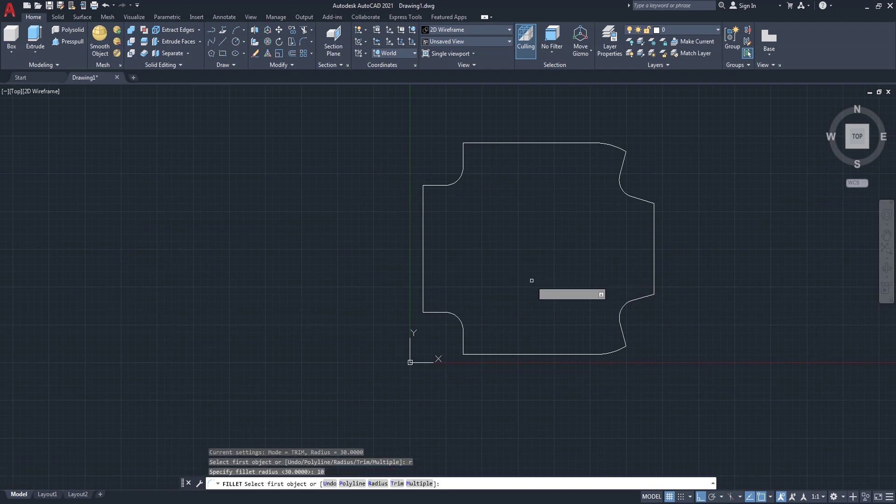
{"action": "left_click", "coordinate": [463, 351]}
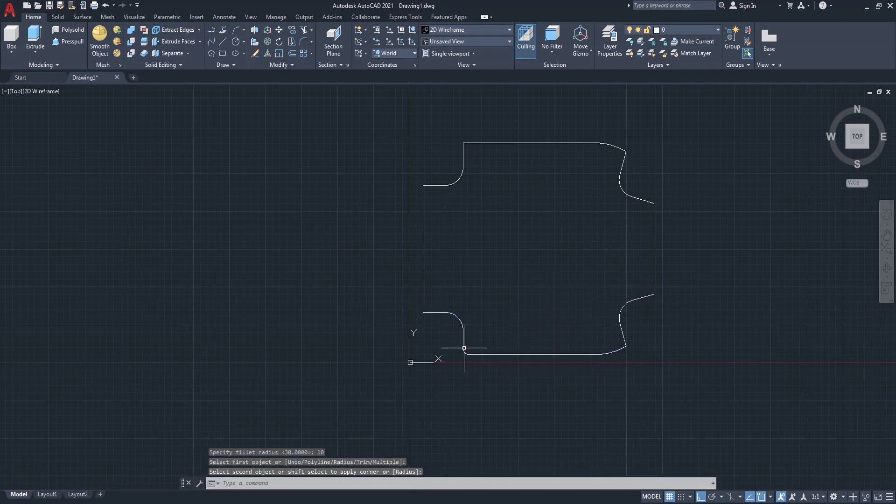
{"action": "key", "text": "Return"}
{"action": "left_click", "coordinate": [429, 312]}
{"action": "left_click", "coordinate": [423, 303]}
Fillet the two corners beside the upper-left notch with radius 10
{"action": "key", "text": "Return"}
{"action": "left_click", "coordinate": [423, 189]}
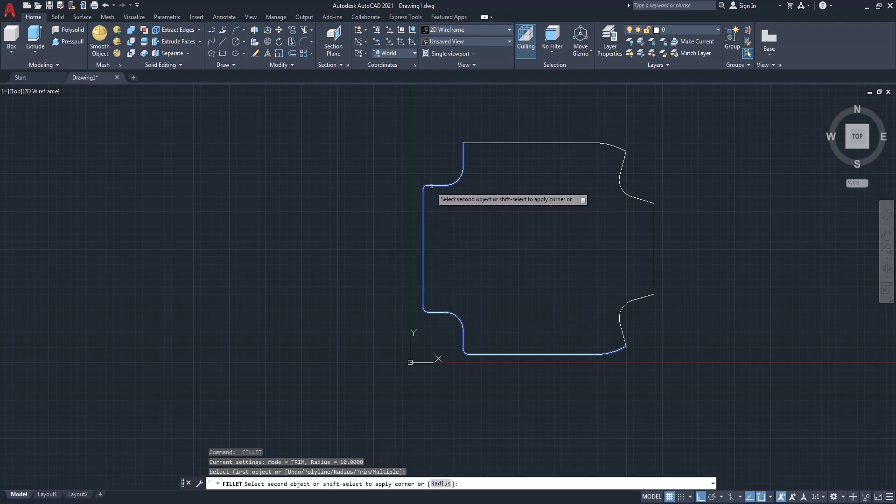
{"action": "left_click", "coordinate": [430, 186]}
{"action": "key", "text": "Return"}
{"action": "left_click", "coordinate": [464, 156]}
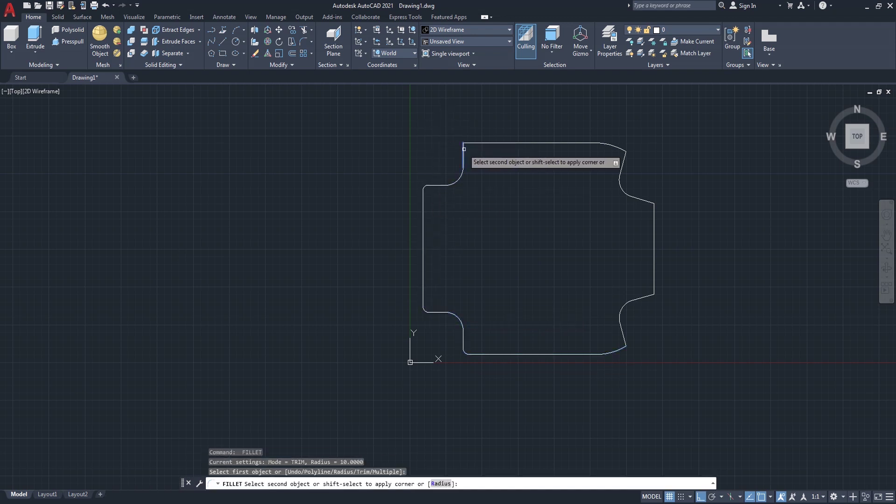
{"action": "left_click", "coordinate": [480, 144]}
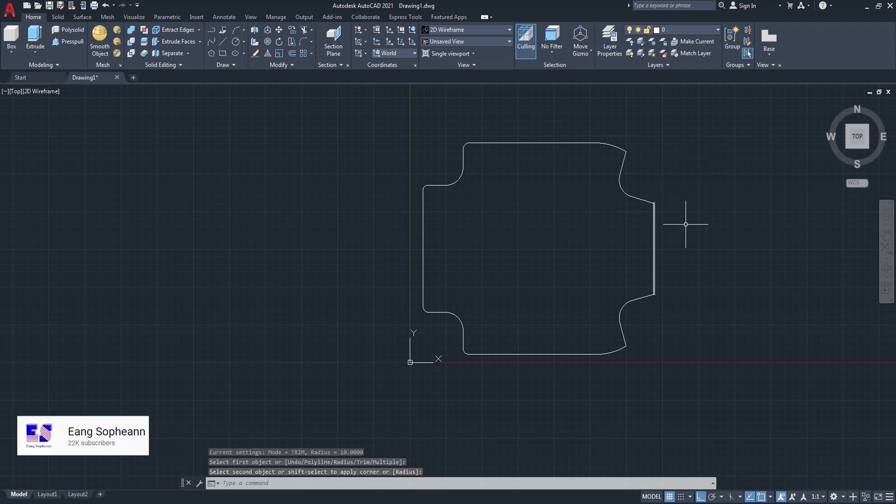
Join all the outline segments into a single polyline
{"action": "type", "text": "j"}
{"action": "key", "text": "Return"}
{"action": "left_click", "coordinate": [654, 255]}
{"action": "left_click", "coordinate": [639, 197]}
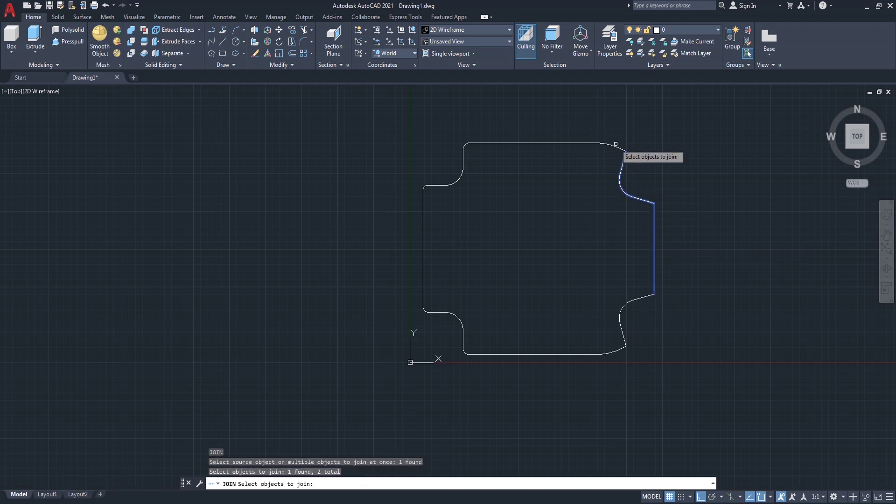
{"action": "left_click", "coordinate": [614, 145]}
{"action": "left_click", "coordinate": [615, 329]}
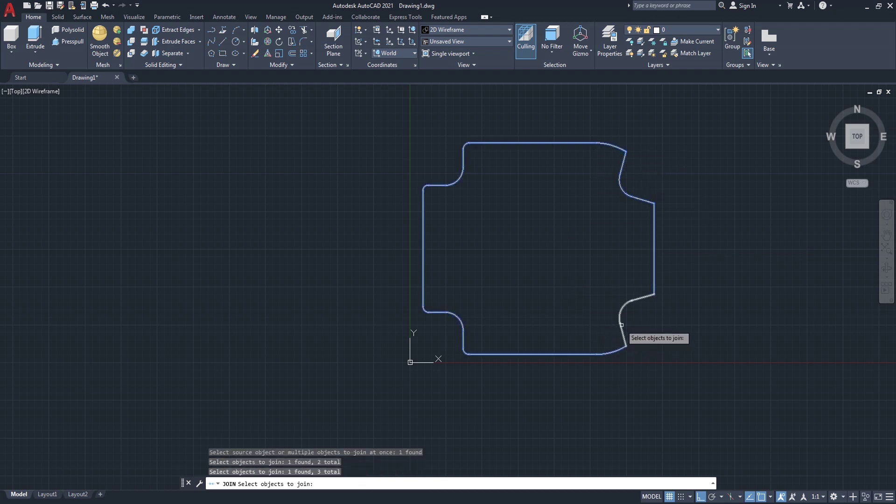
{"action": "key", "text": "Return"}
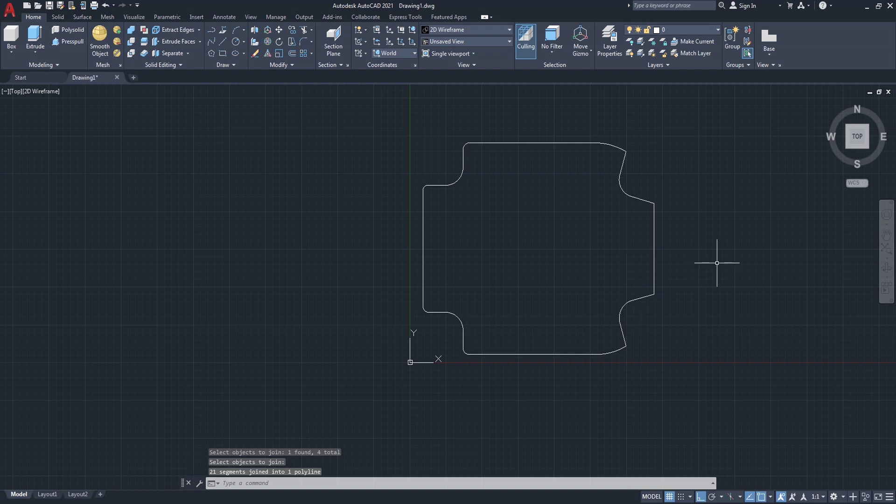
Offset the joined outline 5 units to the outside
{"action": "type", "text": "o"}
{"action": "key", "text": "Return"}
{"action": "type", "text": "5"}
{"action": "key", "text": "Return"}
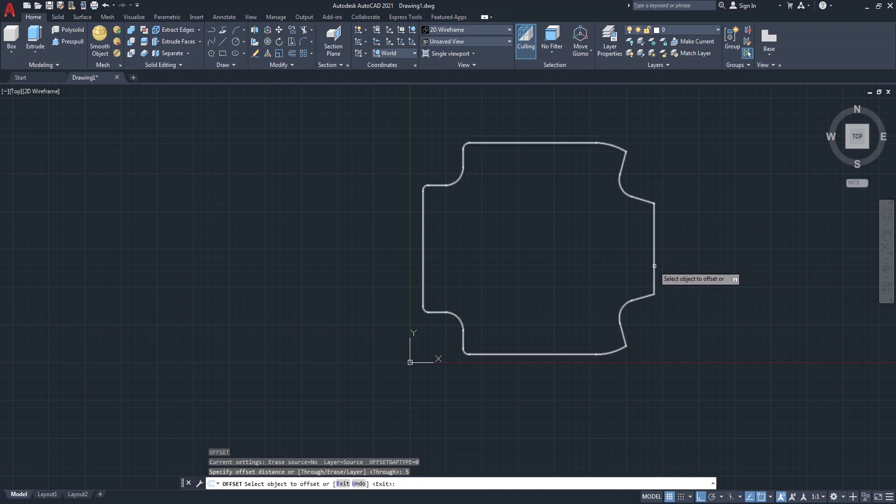
{"action": "left_click", "coordinate": [654, 266]}
{"action": "left_click", "coordinate": [690, 262]}
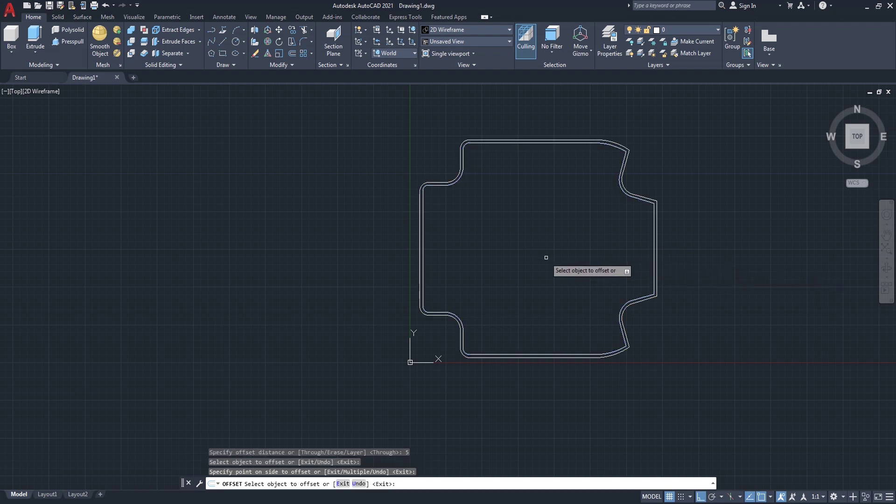
{"action": "key", "text": "Return"}
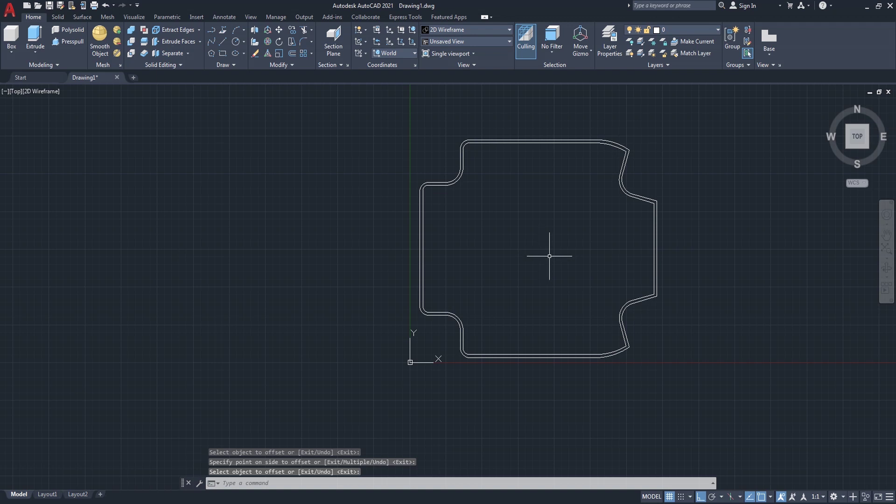
Draw a 150-diameter circle centred inside the seat outline
{"action": "type", "text": "c"}
{"action": "key", "text": "Return"}
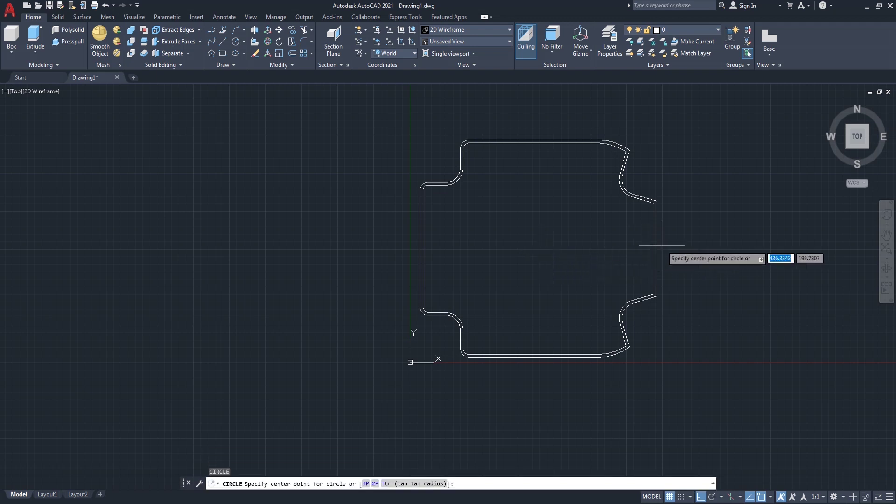
{"action": "left_click", "coordinate": [537, 249]}
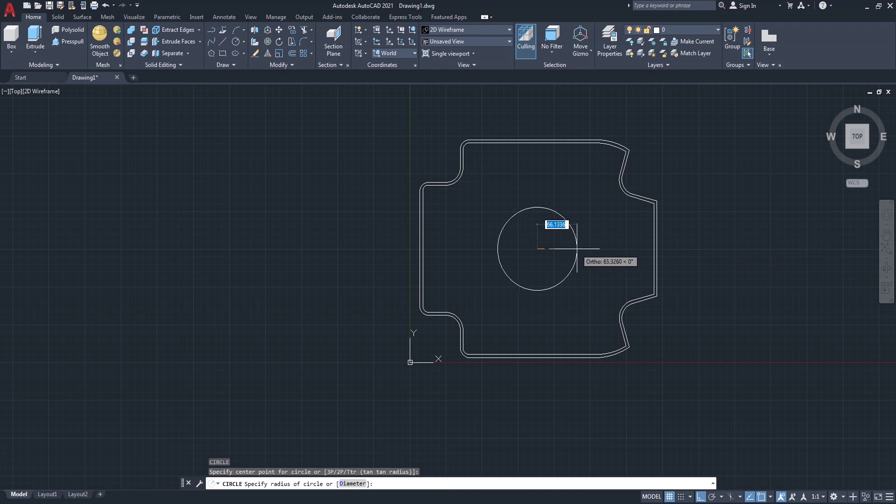
{"action": "type", "text": "d"}
{"action": "key", "text": "Return"}
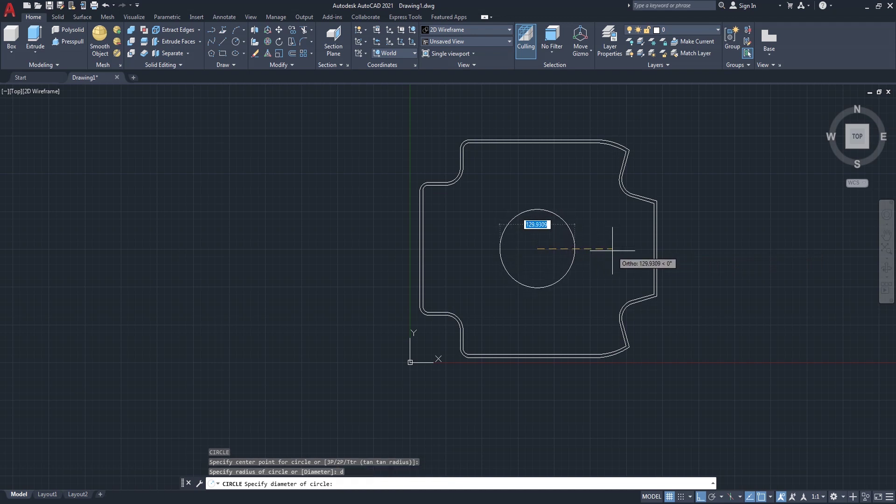
{"action": "type", "text": "0"}
{"action": "key", "text": "Return"}
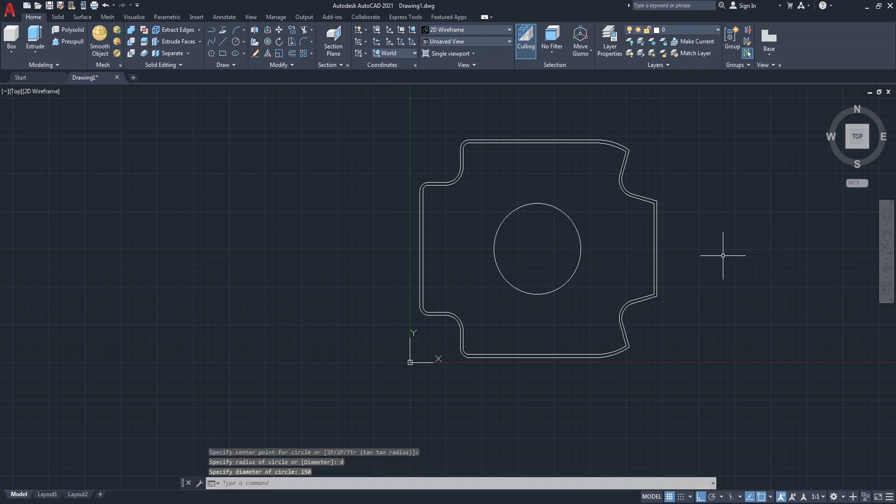
Move the circle slightly to the right
{"action": "type", "text": "m"}
{"action": "key", "text": "Return"}
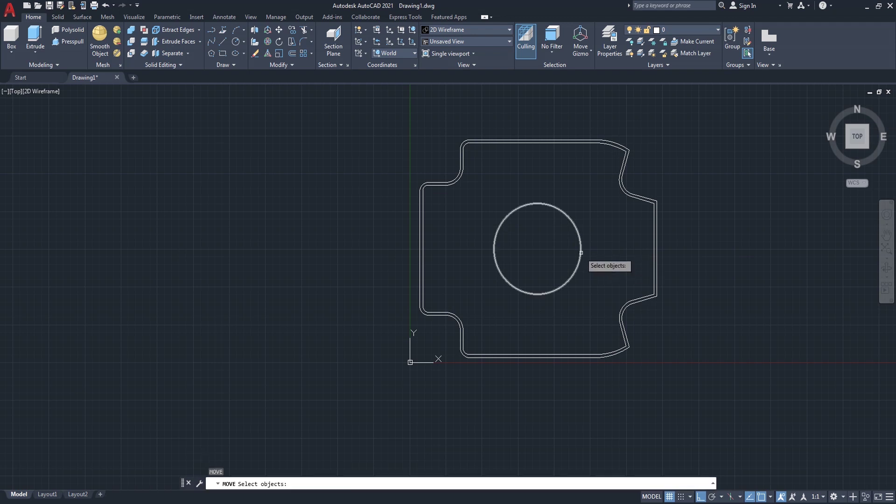
{"action": "left_click", "coordinate": [580, 255]}
{"action": "key", "text": "Return"}
{"action": "left_click", "coordinate": [708, 243]}
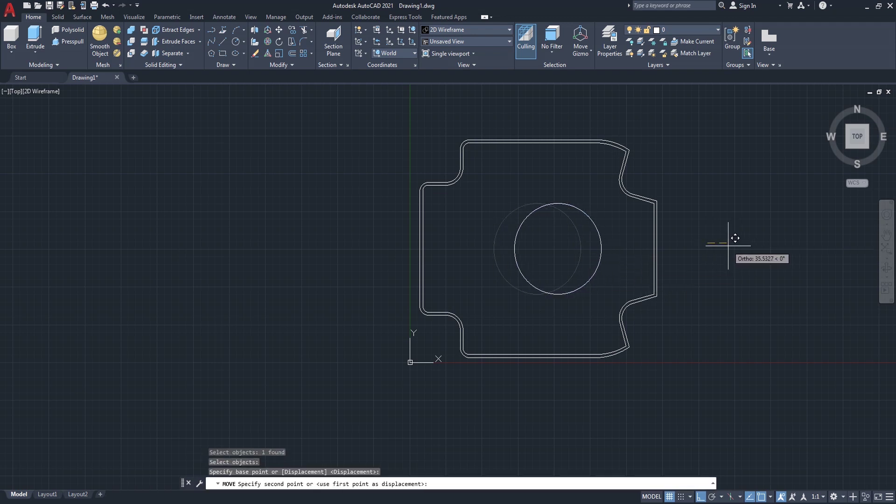
{"action": "left_click", "coordinate": [728, 246]}
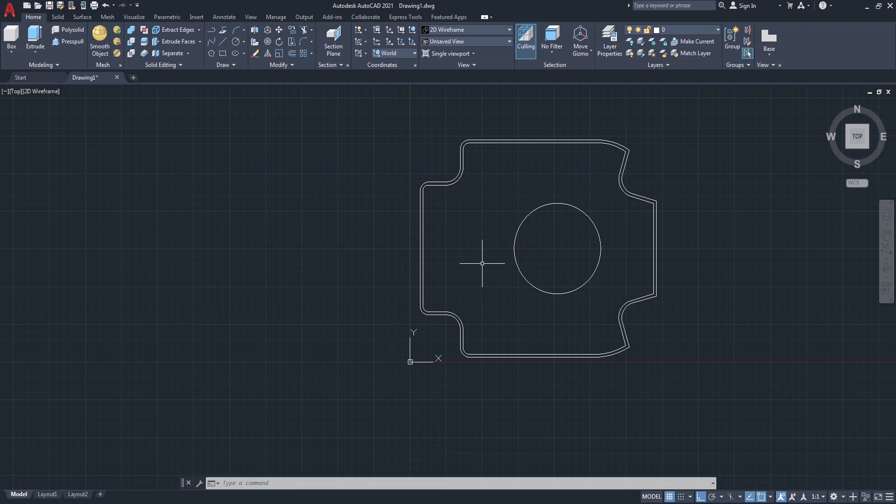
Draw a short polyline across one open end of the lower-left corner strip
{"action": "type", "text": "pl"}
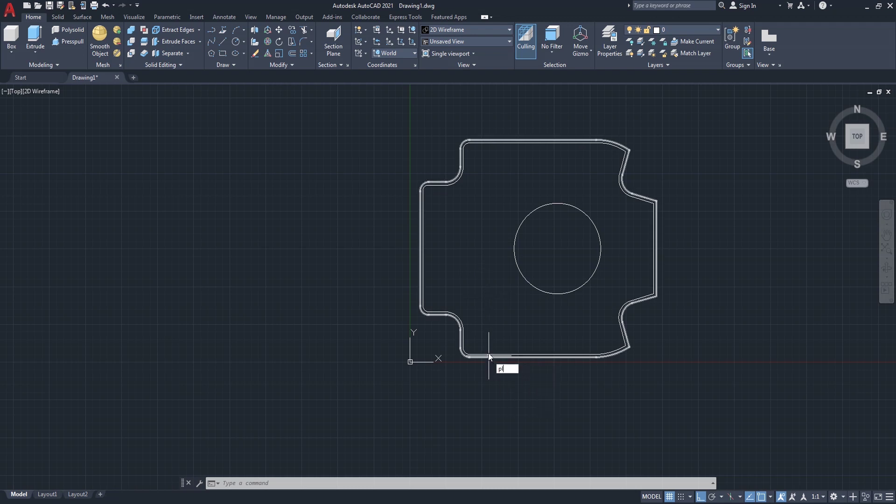
{"action": "key", "text": "Return"}
{"action": "scroll", "coordinate": [475, 371], "scroll_direction": "up", "scroll_amount": 3}
{"action": "scroll", "coordinate": [481, 336], "scroll_direction": "up", "scroll_amount": 3}
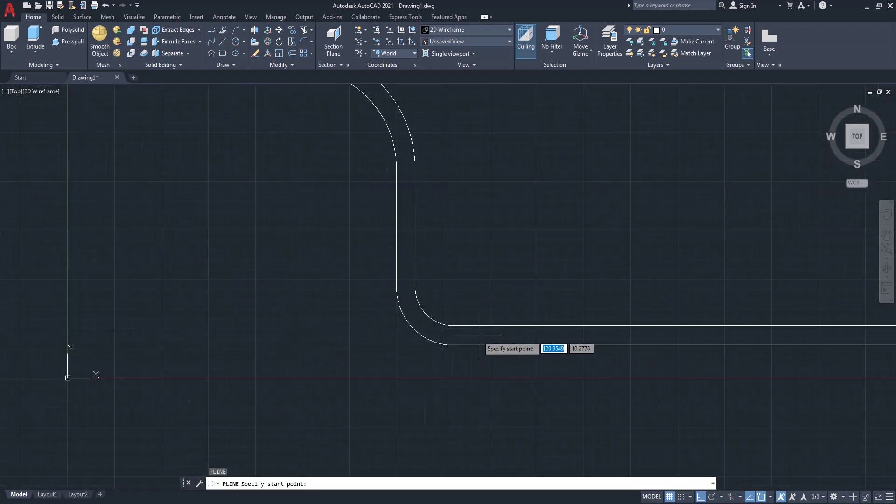
{"action": "left_click", "coordinate": [453, 326]}
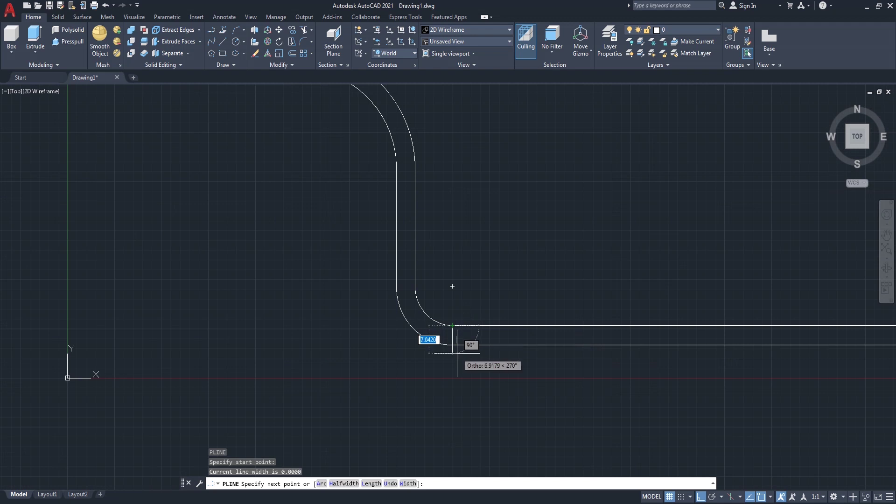
{"action": "left_click", "coordinate": [453, 345]}
{"action": "key", "text": "Return"}
Draw a second short polyline closing the strip's other end
{"action": "scroll", "coordinate": [481, 360], "scroll_direction": "down", "scroll_amount": 3}
{"action": "scroll", "coordinate": [353, 210], "scroll_direction": "up", "scroll_amount": 3}
{"action": "scroll", "coordinate": [350, 225], "scroll_direction": "up", "scroll_amount": 2}
{"action": "key", "text": "Return"}
{"action": "left_click", "coordinate": [356, 227]}
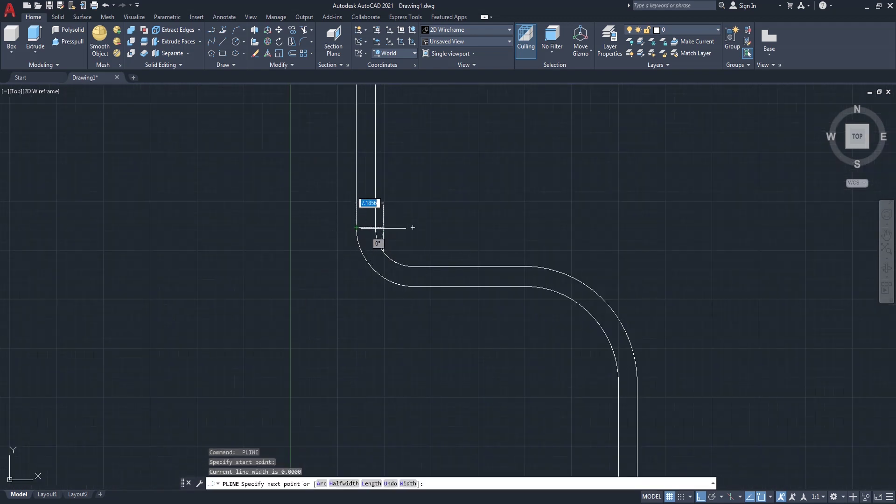
{"action": "left_click", "coordinate": [375, 227]}
{"action": "key", "text": "Return"}
{"action": "scroll", "coordinate": [420, 241], "scroll_direction": "down", "scroll_amount": 2}
{"action": "scroll", "coordinate": [513, 231], "scroll_direction": "down", "scroll_amount": 3}
{"action": "middle_click_drag", "start_coordinate": [554, 234], "coordinate": [496, 258]}
Create a boundary polyline by picking a point inside the closed corner strip
{"action": "type", "text": "o"}
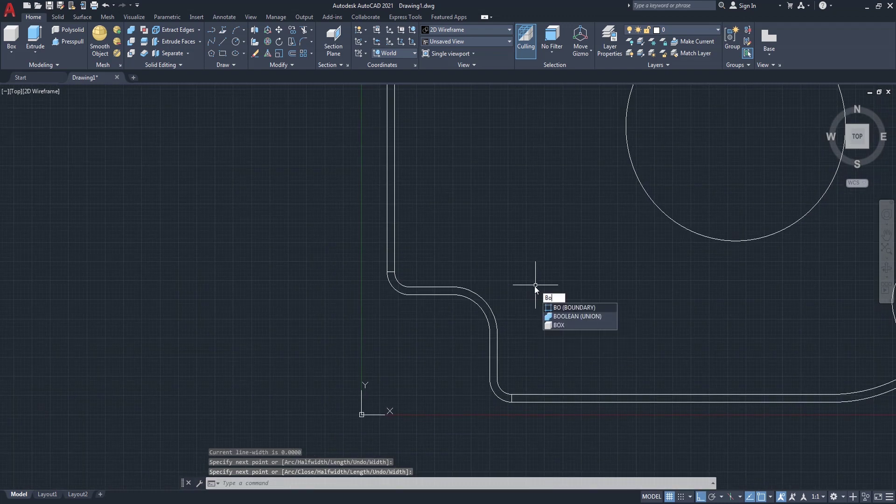
{"action": "key", "text": "Return"}
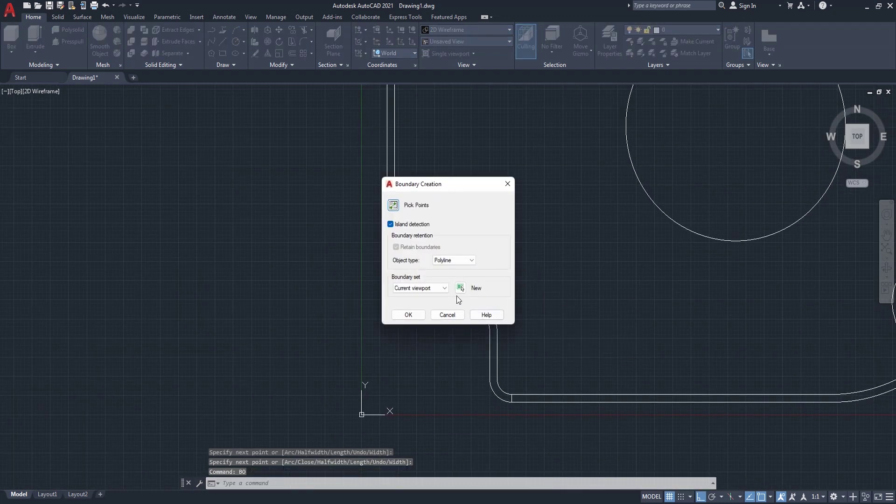
{"action": "left_click", "coordinate": [398, 209]}
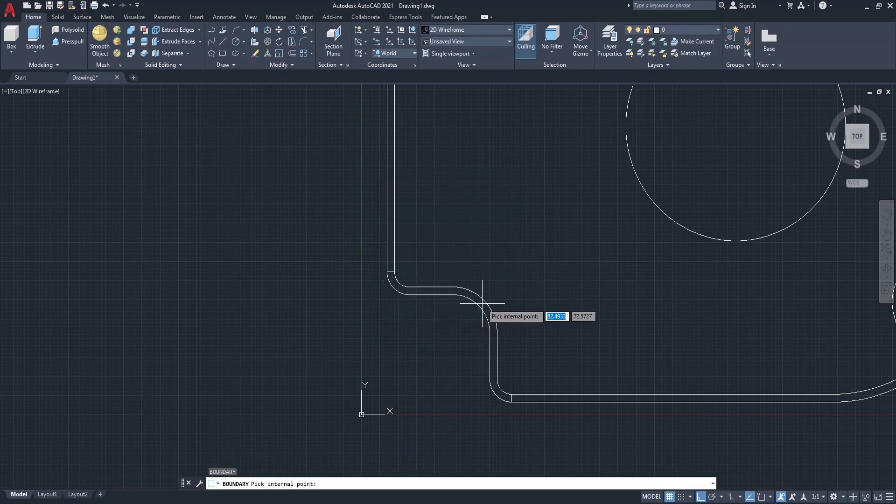
{"action": "left_click", "coordinate": [529, 291]}
{"action": "key", "text": "Return"}
{"action": "scroll", "coordinate": [530, 288], "scroll_direction": "down", "scroll_amount": 2}
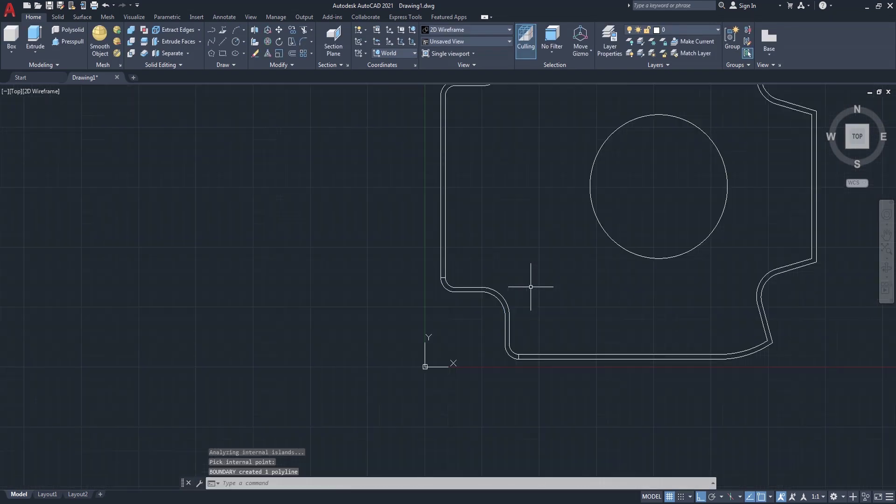
{"action": "scroll", "coordinate": [531, 286], "scroll_direction": "up", "scroll_amount": 2}
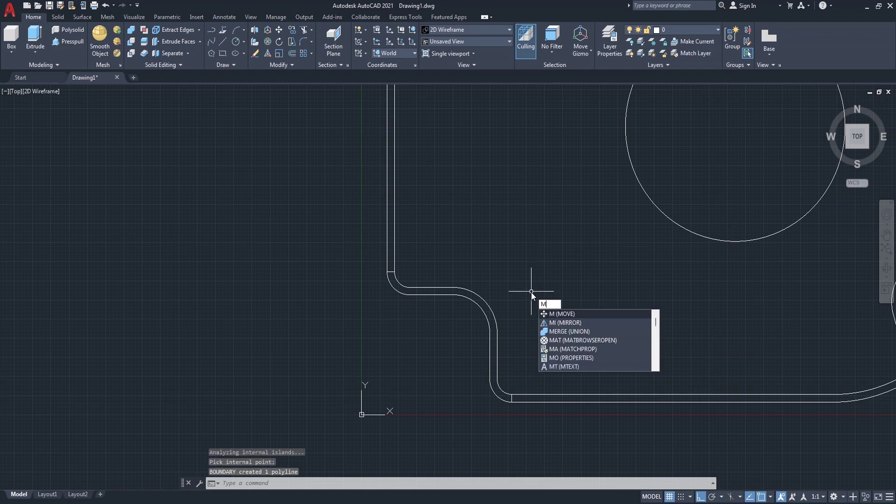
Move the extracted S-shaped corner polyline further to the left
{"action": "key", "text": "Return"}
{"action": "left_click", "coordinate": [492, 308]}
{"action": "key", "text": "Return"}
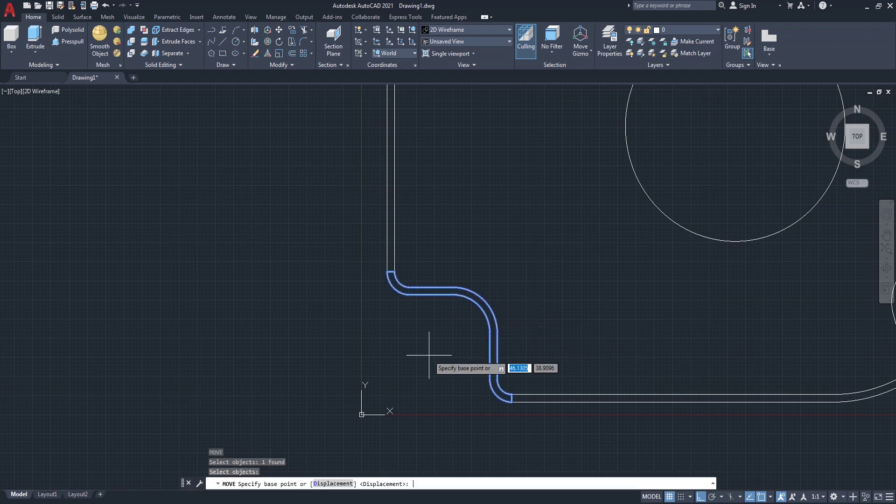
{"action": "left_click", "coordinate": [436, 359]}
{"action": "left_click", "coordinate": [283, 365]}
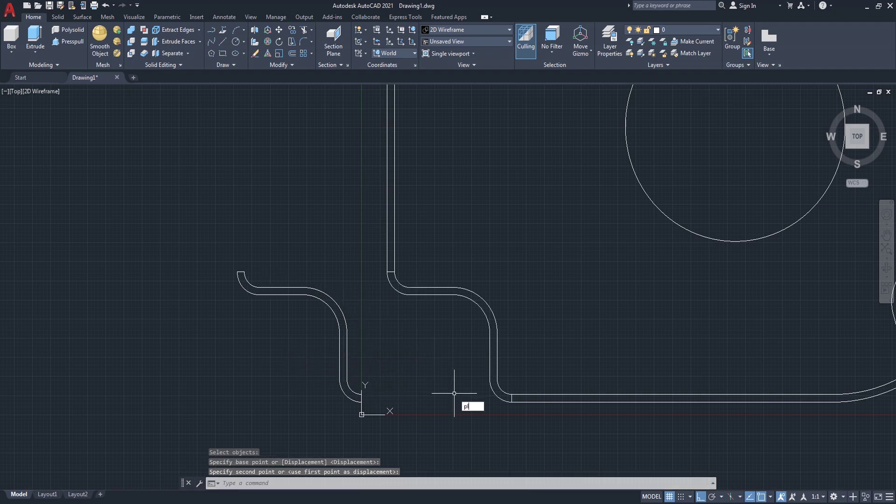
Draw short polylines closing the bend's lower and upper ends
{"action": "key", "text": "Return"}
{"action": "scroll", "coordinate": [474, 388], "scroll_direction": "up", "scroll_amount": 2}
{"action": "scroll", "coordinate": [494, 387], "scroll_direction": "up", "scroll_amount": 2}
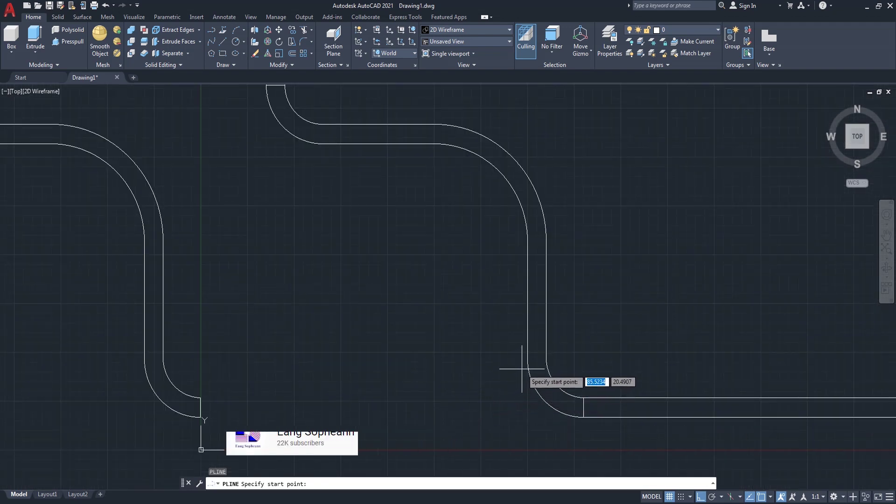
{"action": "left_click", "coordinate": [544, 359]}
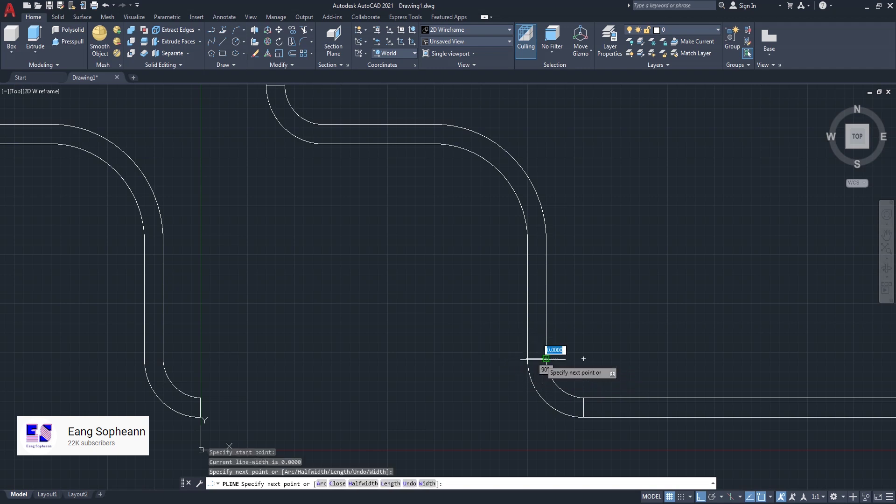
{"action": "left_click", "coordinate": [527, 359]}
{"action": "key", "text": "Return"}
{"action": "key", "text": "Return"}
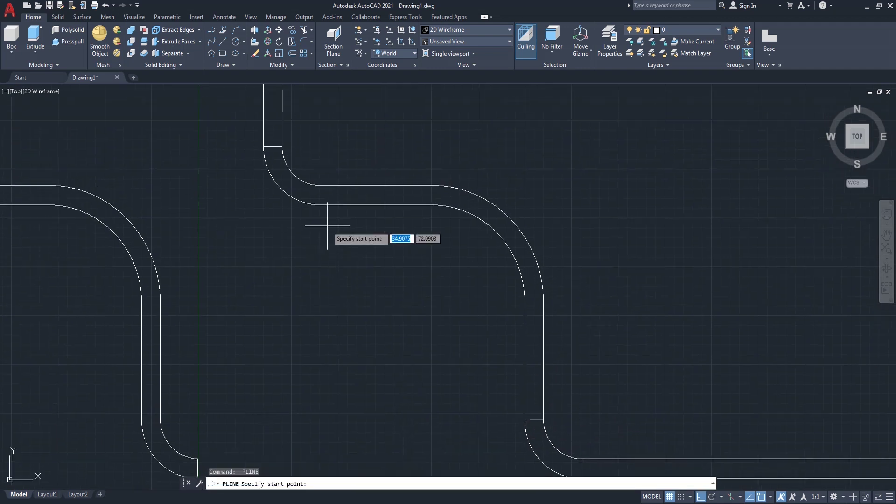
{"action": "left_click", "coordinate": [320, 185]}
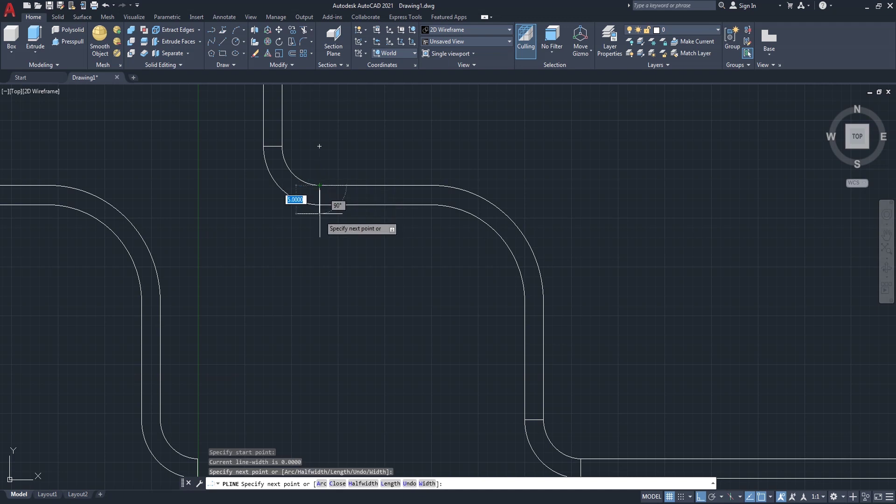
{"action": "key", "text": "Return"}
{"action": "scroll", "coordinate": [360, 280], "scroll_direction": "down", "scroll_amount": 3}
{"action": "scroll", "coordinate": [360, 280], "scroll_direction": "down", "scroll_amount": 2}
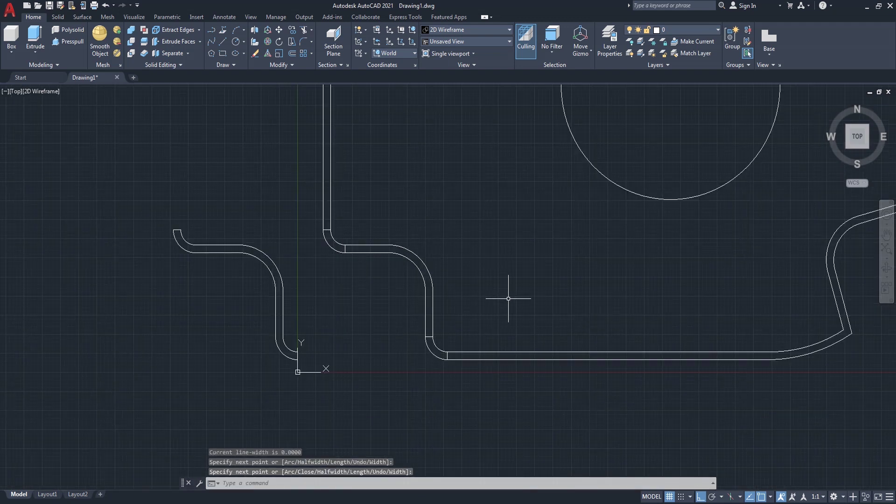
{"action": "type", "text": "BO"}
Make the closed bend a boundary polyline and select it for copying
{"action": "key", "text": "Return"}
{"action": "type", "text": "BO"}
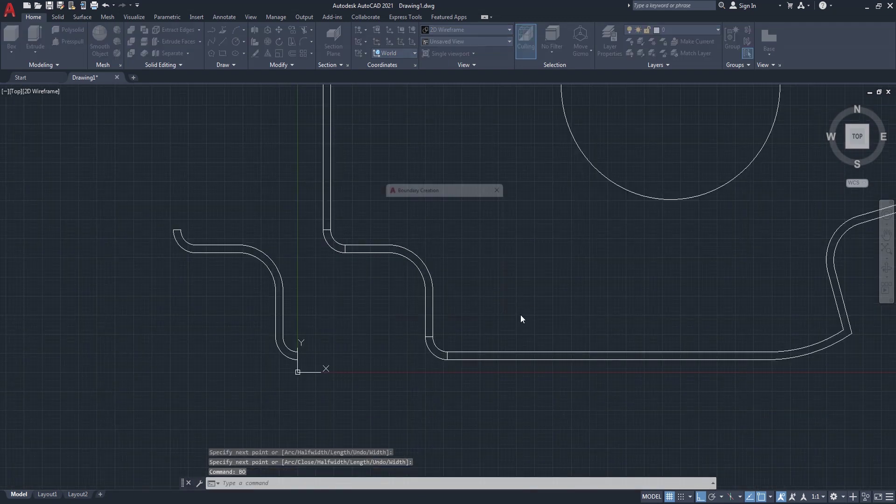
{"action": "left_click", "coordinate": [393, 205]}
{"action": "left_click", "coordinate": [413, 263]}
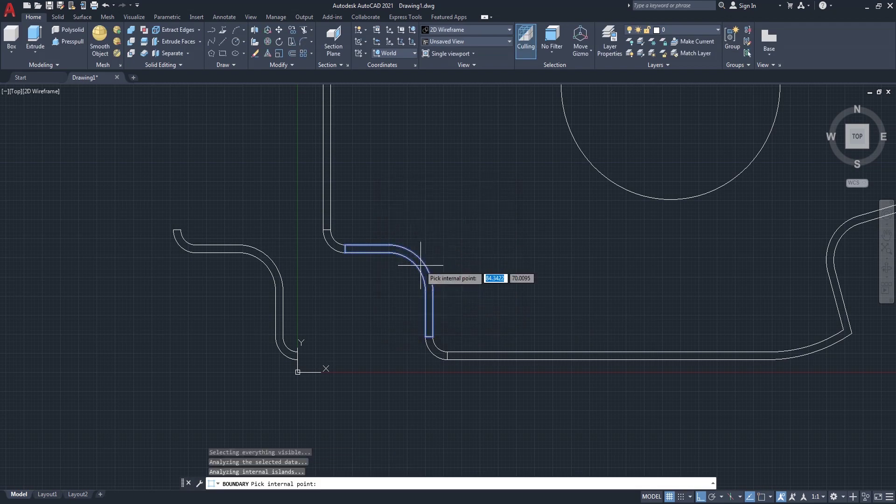
{"action": "key", "text": "Return"}
{"action": "type", "text": "o"}
{"action": "key", "text": "Return"}
{"action": "left_click", "coordinate": [432, 317]}
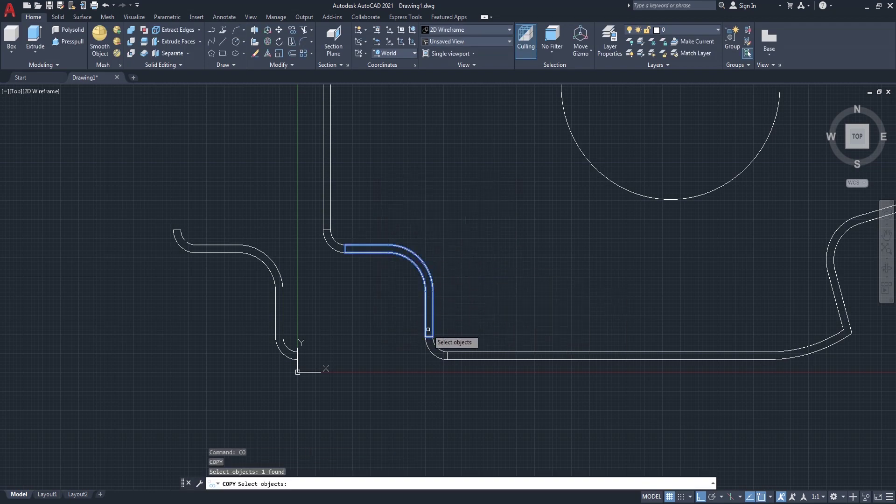
Copy the bend aside and draw a diagonal polyline across the copy
{"action": "key", "text": "Return"}
{"action": "left_click", "coordinate": [433, 336]}
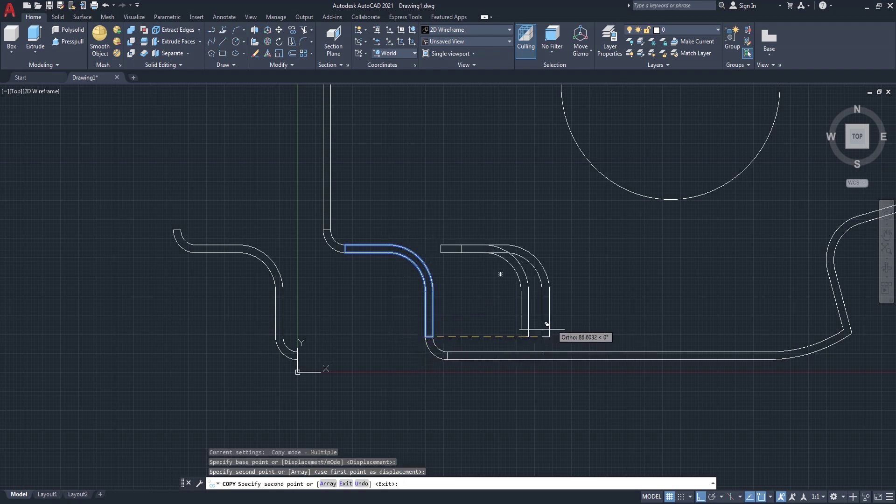
{"action": "key", "text": "Return"}
{"action": "type", "text": "PL"}
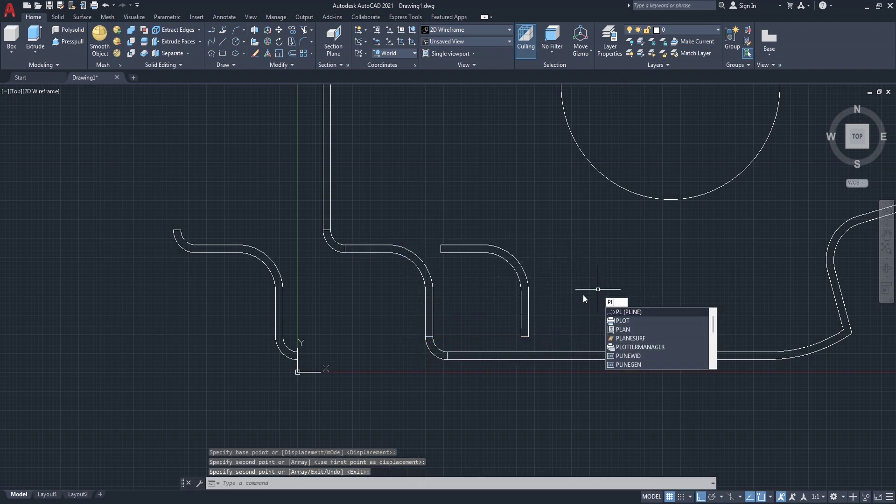
{"action": "key", "text": "Return"}
{"action": "left_click", "coordinate": [440, 253]}
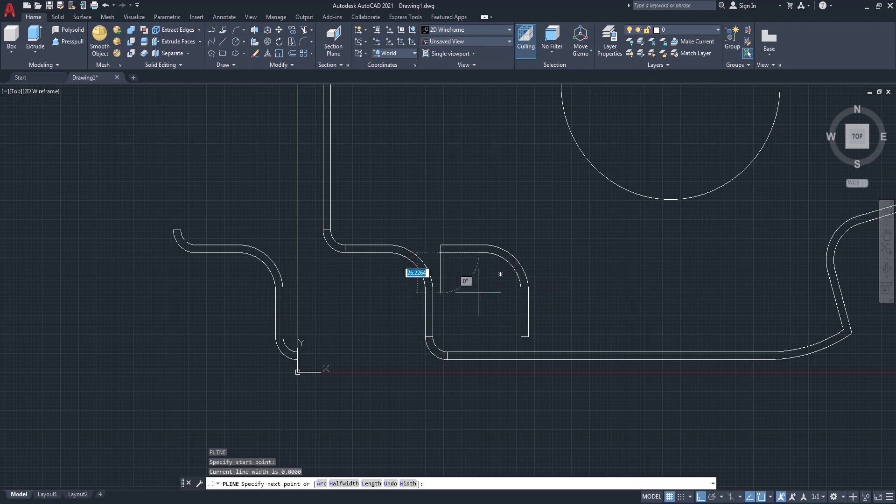
{"action": "left_click", "coordinate": [521, 336]}
{"action": "key", "text": "Return"}
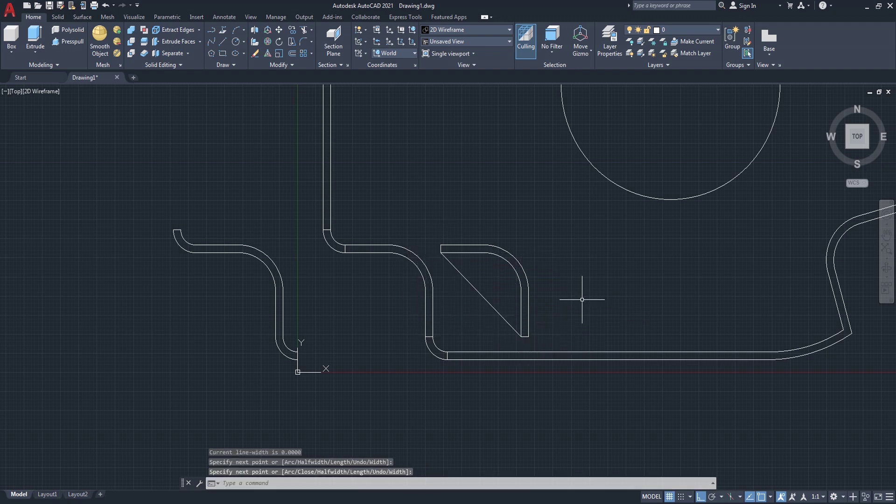
{"action": "type", "text": "X"}
Explode the copied bend and erase its inner curve and two inner straight pieces
{"action": "key", "text": "Return"}
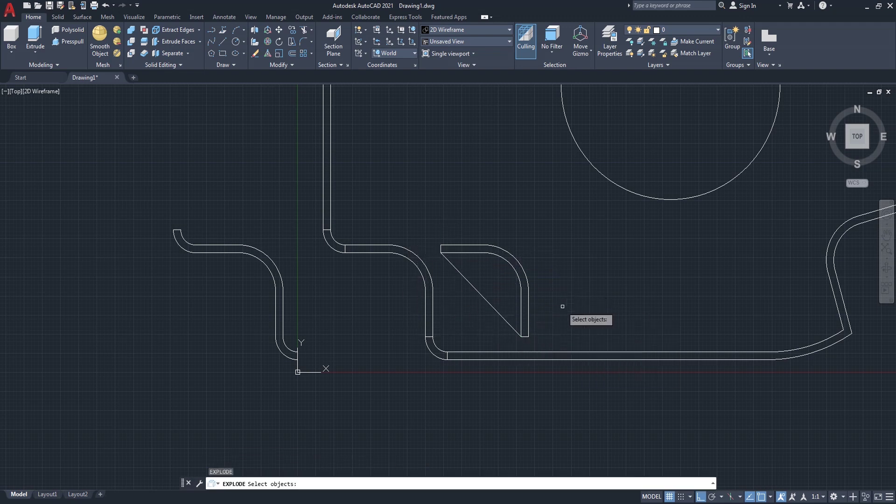
{"action": "left_click", "coordinate": [529, 305]}
{"action": "key", "text": "Return"}
{"action": "left_click", "coordinate": [522, 287]}
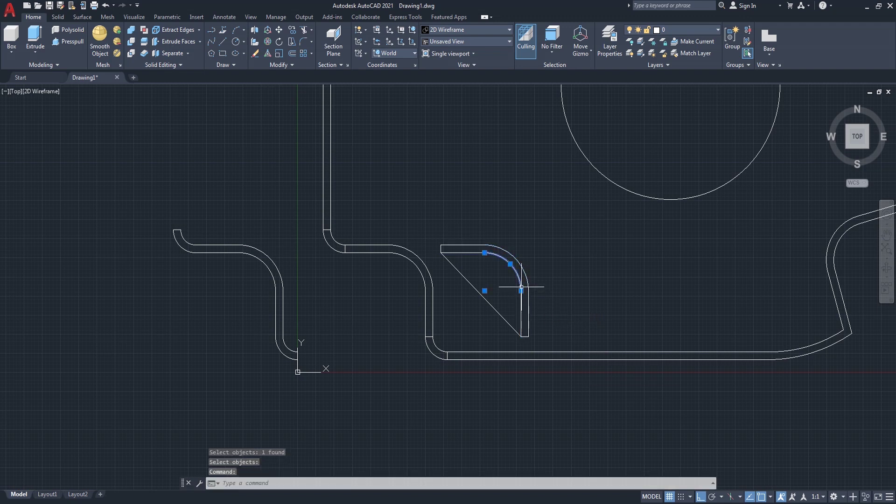
{"action": "left_click", "coordinate": [472, 254]}
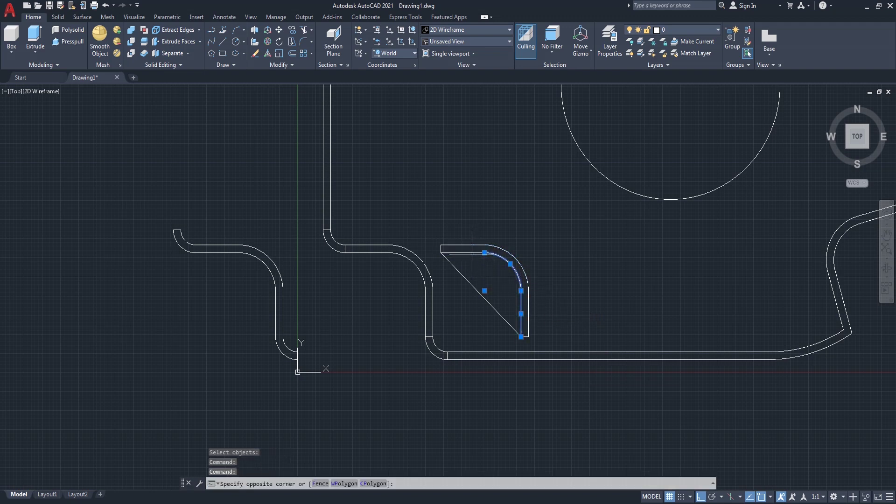
{"action": "left_click", "coordinate": [441, 229]}
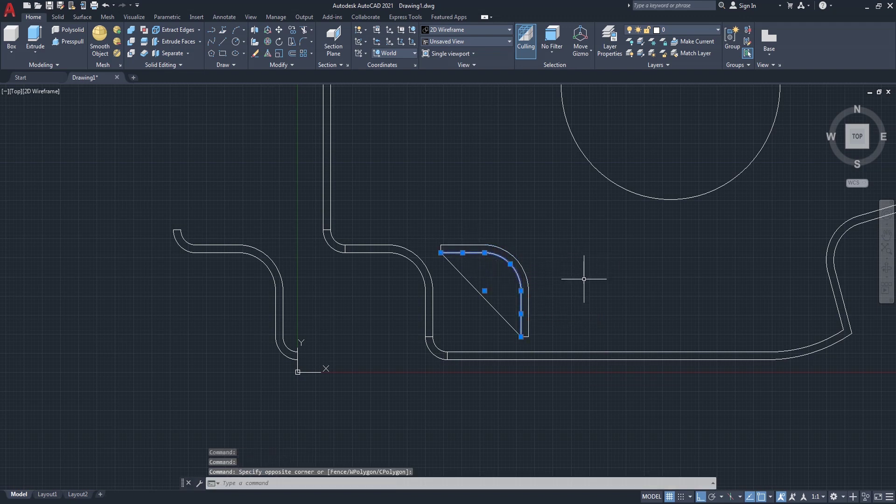
{"action": "type", "text": "E"}
{"action": "key", "text": "Return"}
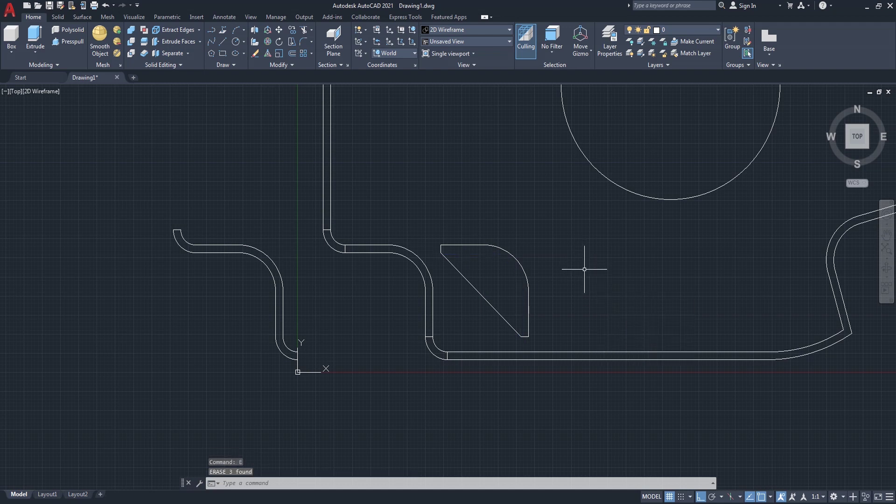
Join the arc, edges and diagonal into one closed wedge-shaped polyline
{"action": "type", "text": "j"}
{"action": "key", "text": "Return"}
{"action": "left_click", "coordinate": [528, 287]}
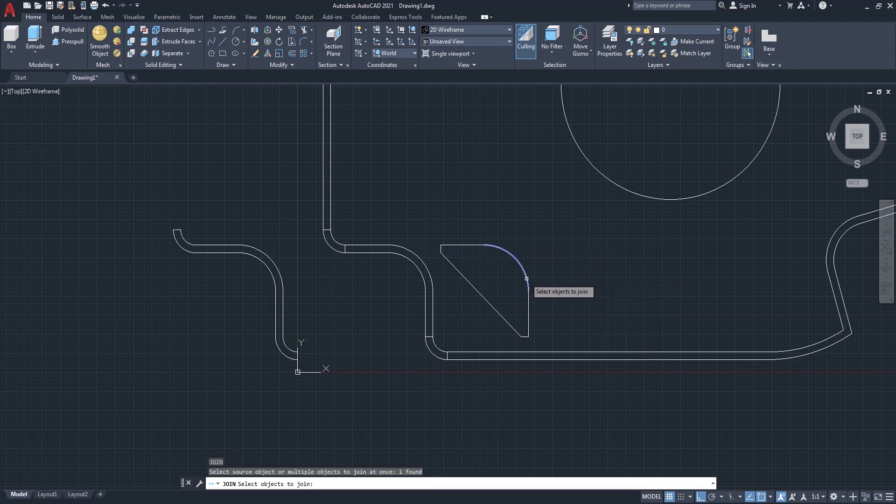
{"action": "left_click", "coordinate": [529, 297]}
{"action": "left_click", "coordinate": [446, 244]}
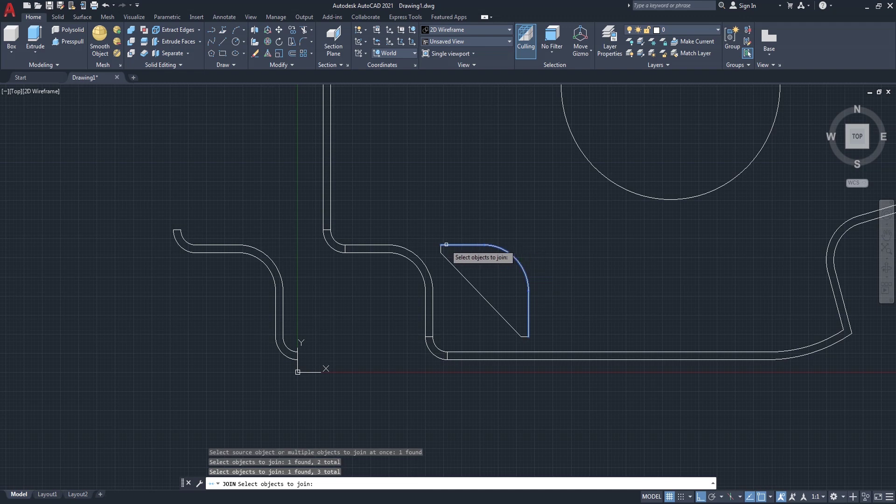
{"action": "left_click", "coordinate": [441, 247]}
{"action": "left_click", "coordinate": [470, 284]}
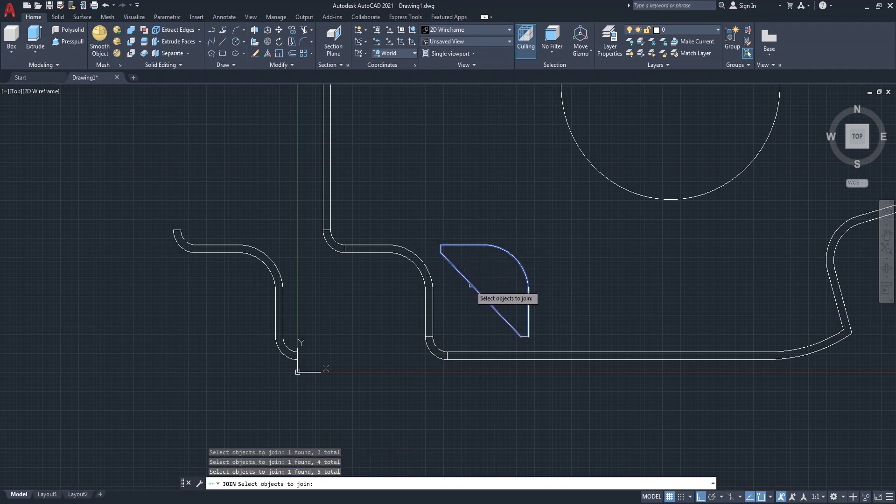
{"action": "left_click", "coordinate": [524, 337]}
{"action": "key", "text": "Return"}
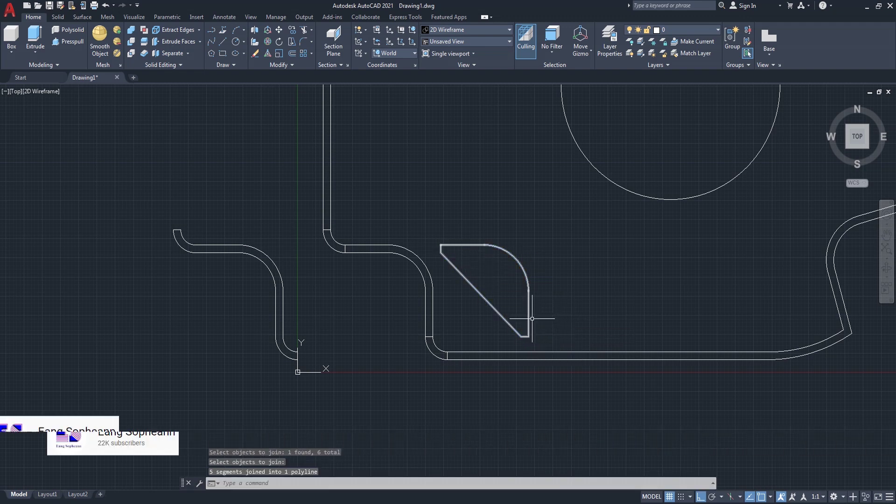
{"action": "type", "text": "m"}
Move the joined wedge piece by its lower corner into the outline's lower-left bend
{"action": "key", "text": "Return"}
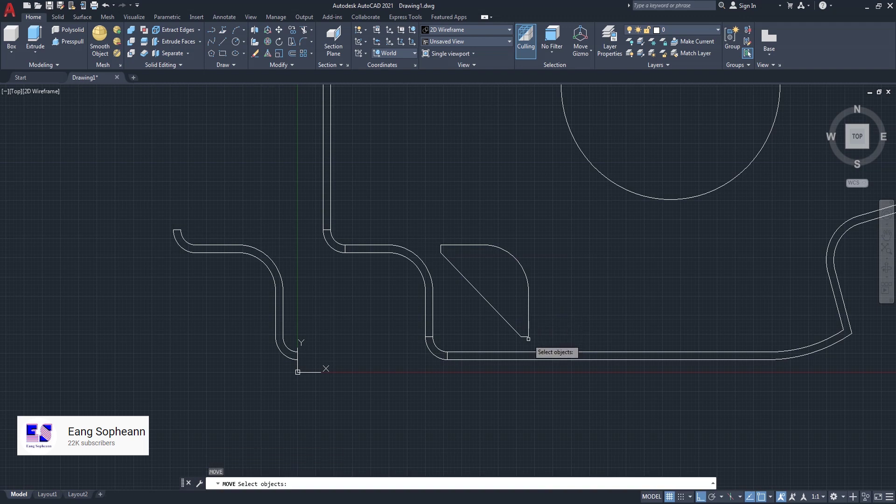
{"action": "left_click", "coordinate": [527, 336]}
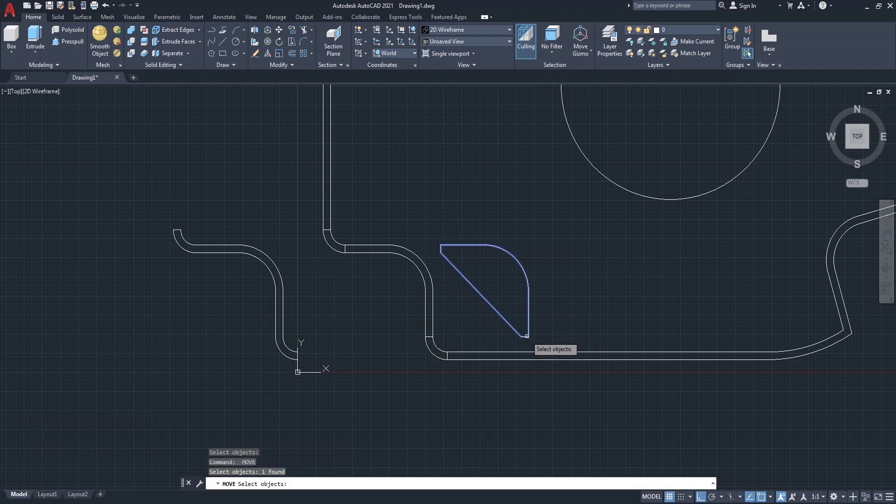
{"action": "key", "text": "Return"}
{"action": "scroll", "coordinate": [523, 341], "scroll_direction": "up", "scroll_amount": 3}
{"action": "left_click", "coordinate": [509, 330]}
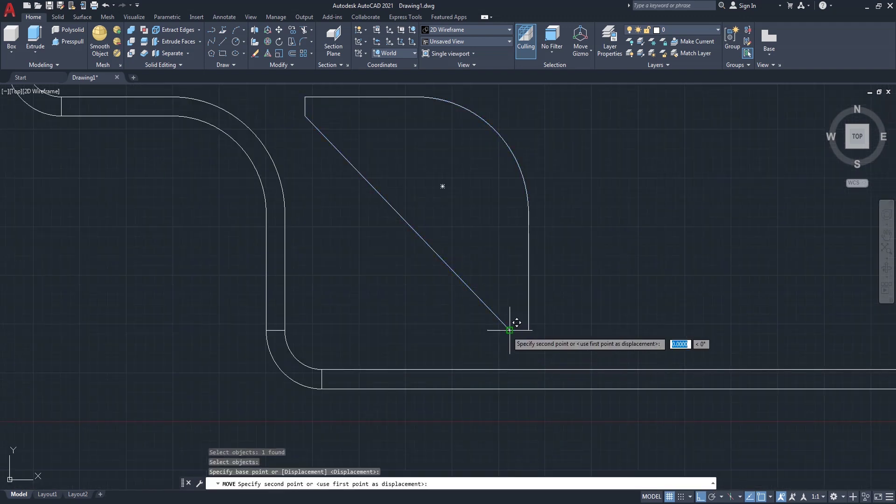
{"action": "left_click", "coordinate": [284, 330]}
{"action": "scroll", "coordinate": [393, 306], "scroll_direction": "down", "scroll_amount": 5}
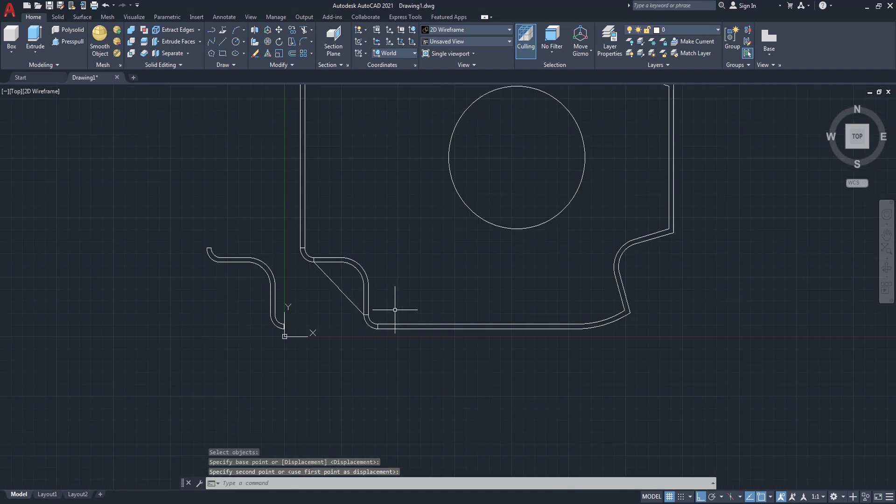
{"action": "scroll", "coordinate": [400, 308], "scroll_direction": "down", "scroll_amount": 2}
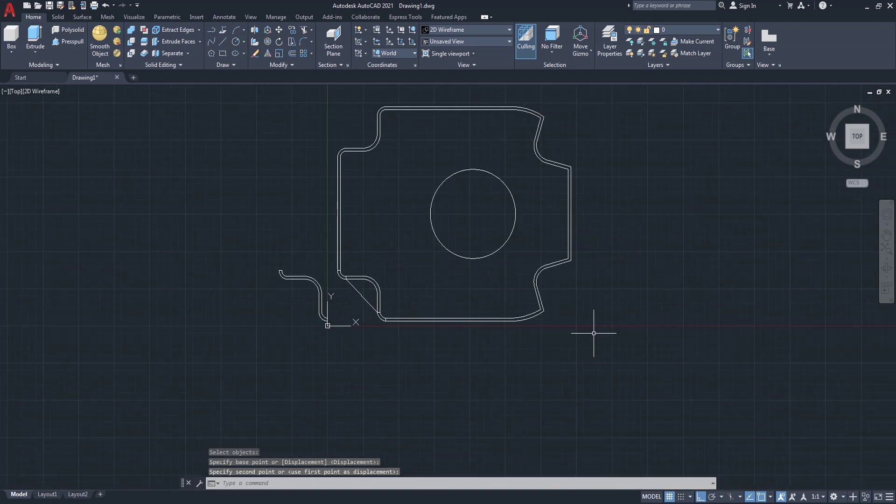
{"action": "scroll", "coordinate": [570, 304], "scroll_direction": "up", "scroll_amount": 2}
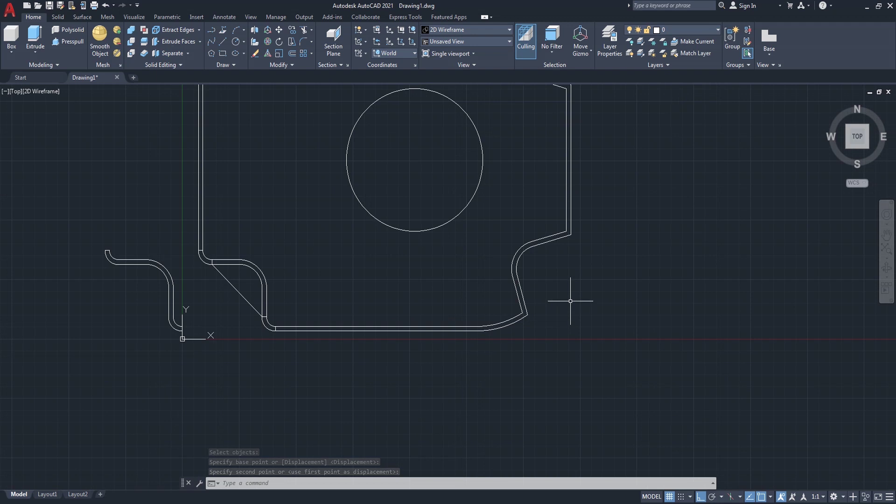
Draw short polylines closing the arc end and vertical-edge end of the right-hand wall strip
{"action": "type", "text": "pl"}
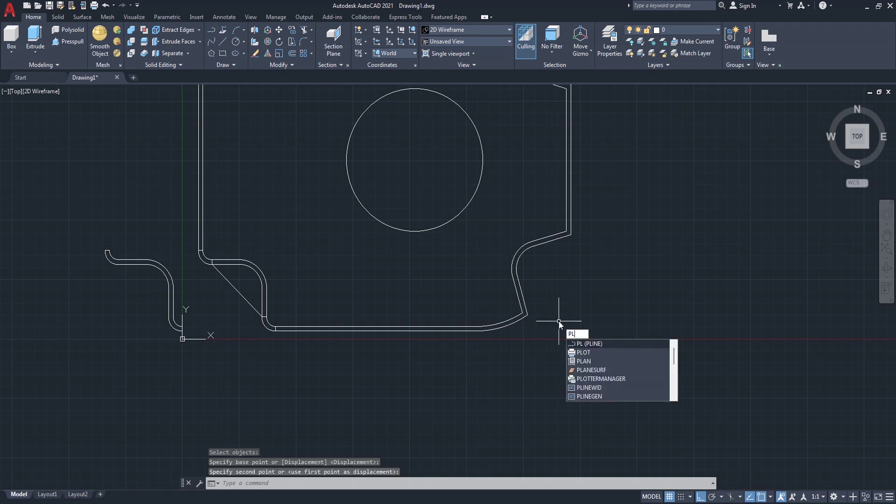
{"action": "key", "text": "Return"}
{"action": "scroll", "coordinate": [518, 335], "scroll_direction": "up", "scroll_amount": 1}
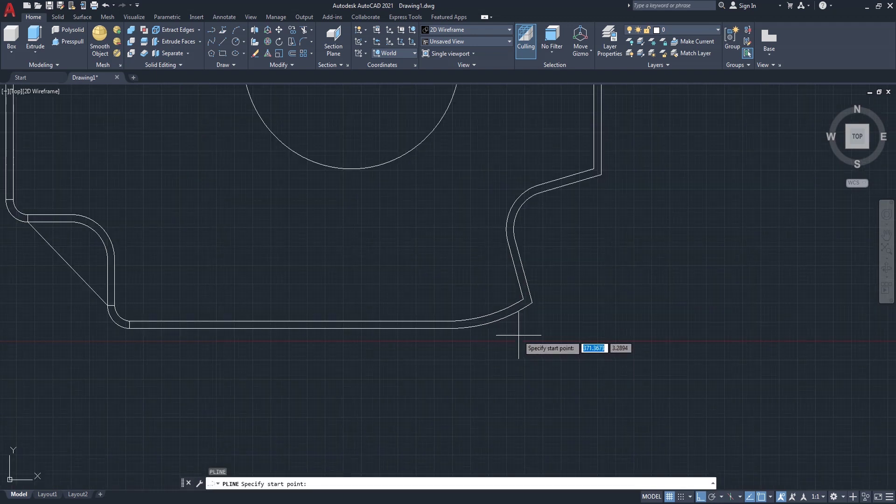
{"action": "left_click", "coordinate": [490, 312]}
{"action": "left_click", "coordinate": [492, 327]}
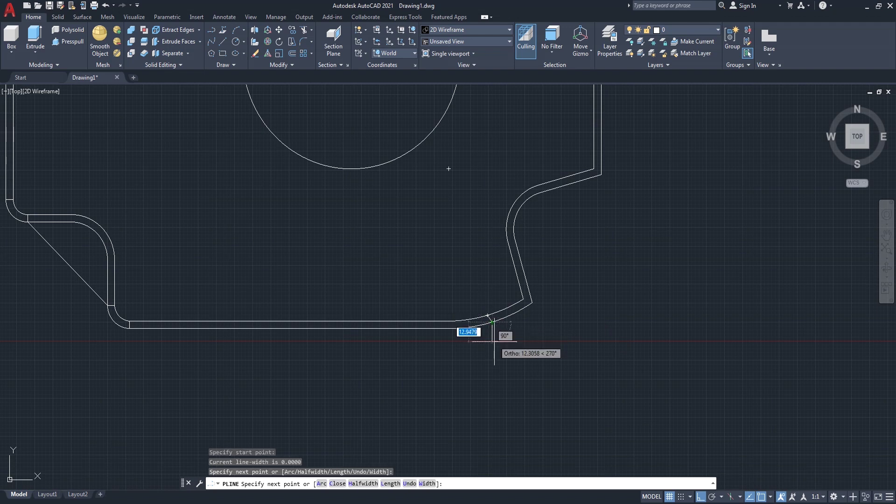
{"action": "key", "text": "Return"}
{"action": "scroll", "coordinate": [473, 340], "scroll_direction": "down", "scroll_amount": 2}
{"action": "scroll", "coordinate": [550, 225], "scroll_direction": "up", "scroll_amount": 3}
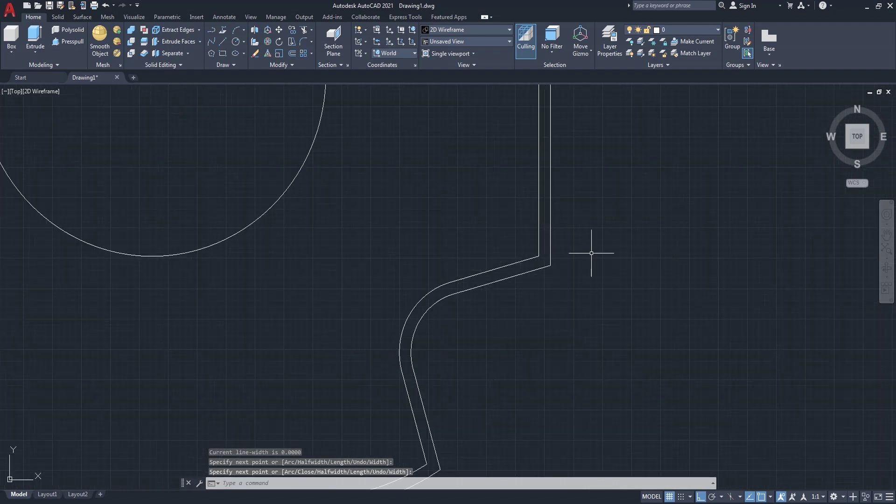
{"action": "scroll", "coordinate": [593, 253], "scroll_direction": "down", "scroll_amount": 2}
{"action": "key", "text": "Return"}
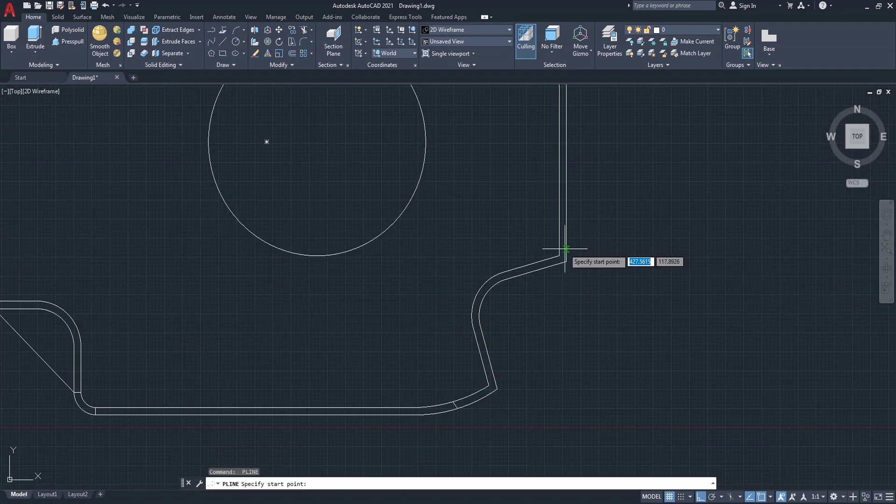
{"action": "left_click", "coordinate": [559, 239]}
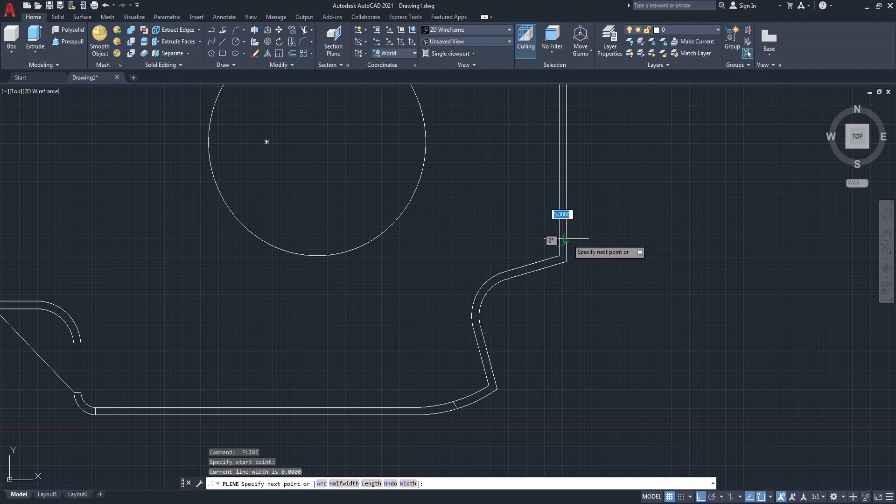
{"action": "key", "text": "Return"}
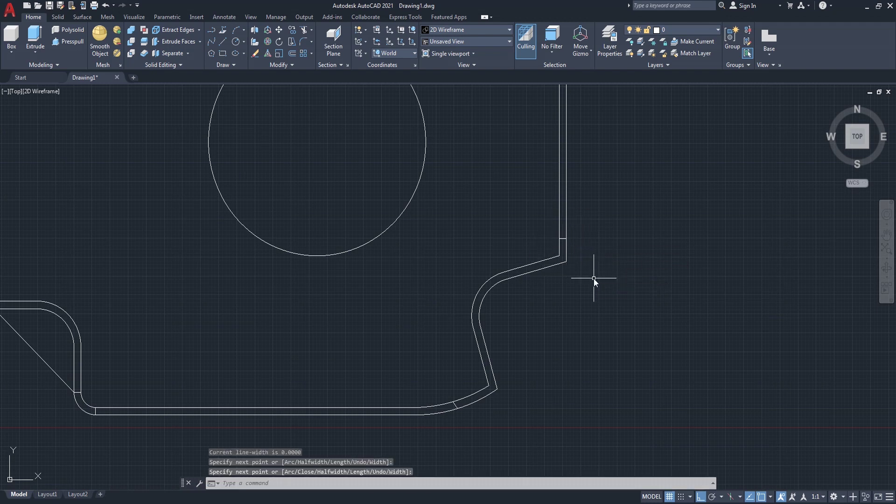
Create a boundary polyline inside the wall strip with BO and select it for moving
{"action": "type", "text": "BO"}
{"action": "key", "text": "Return"}
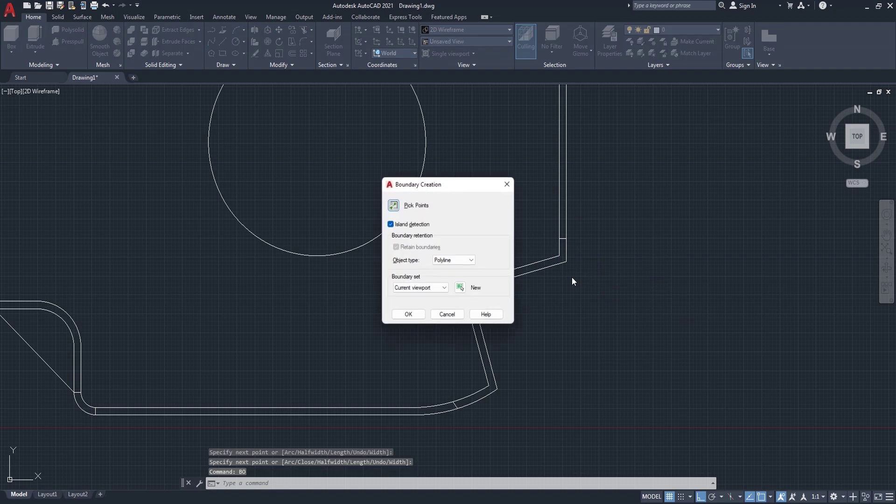
{"action": "left_click", "coordinate": [394, 207]}
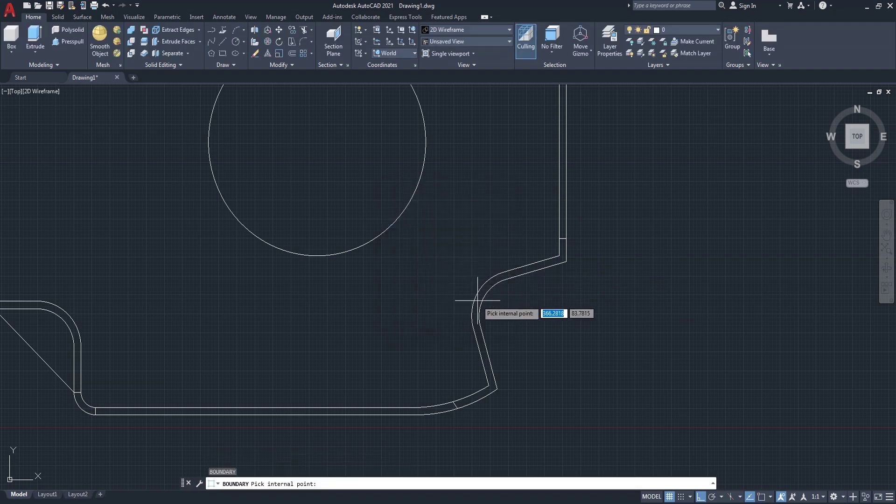
{"action": "left_click", "coordinate": [477, 299]}
{"action": "key", "text": "Return"}
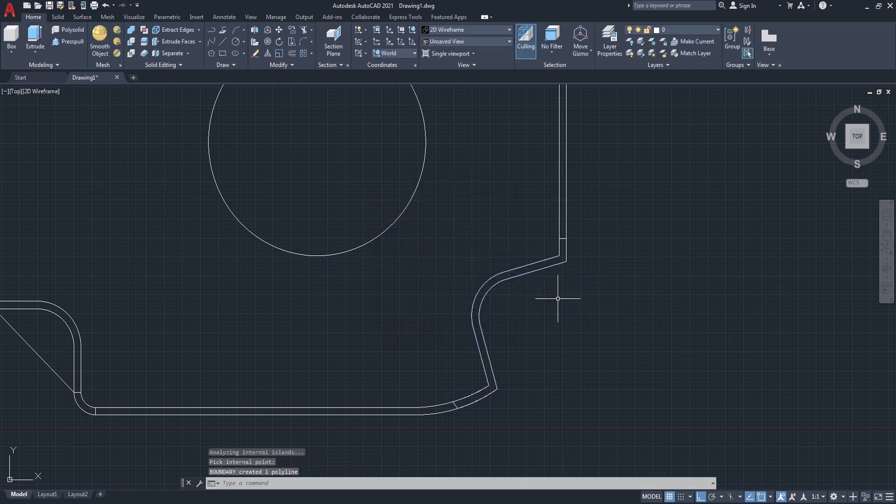
{"action": "type", "text": "m"}
{"action": "key", "text": "Return"}
{"action": "left_click", "coordinate": [559, 259]}
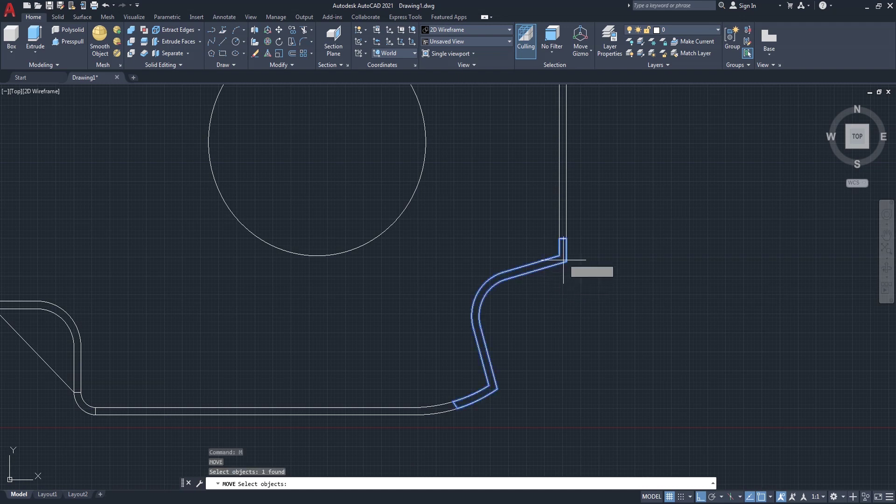
Move the extracted wall strip off to the right by its top corner
{"action": "key", "text": "Return"}
{"action": "left_click", "coordinate": [559, 238]}
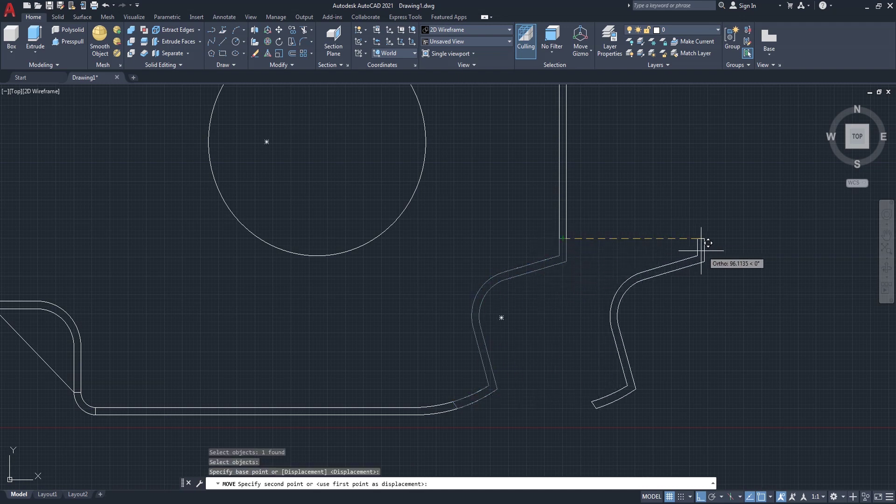
{"action": "left_click", "coordinate": [713, 239]}
{"action": "key", "text": "Return"}
{"action": "type", "text": "PL"}
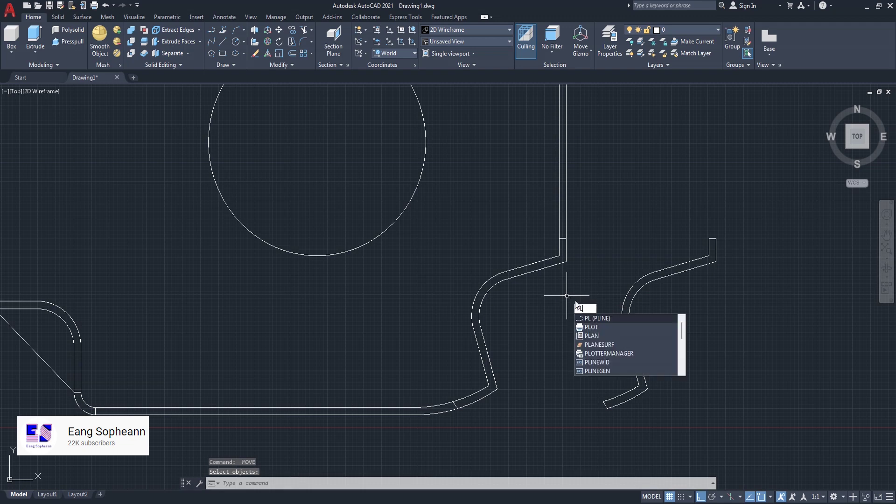
Draw a short polyline closing the curved band's lower end, after cancelling a misplaced start
{"action": "key", "text": "Return"}
{"action": "scroll", "coordinate": [560, 259], "scroll_direction": "up", "scroll_amount": 5}
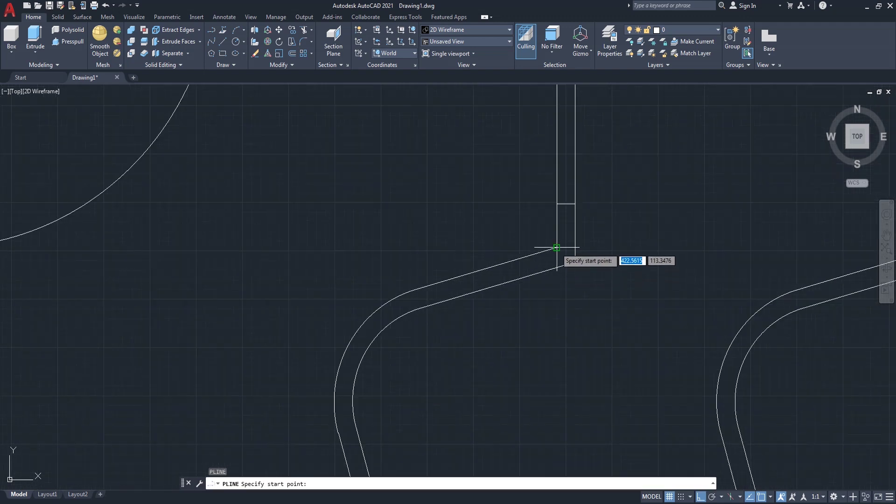
{"action": "left_click", "coordinate": [557, 248]}
{"action": "scroll", "coordinate": [575, 262], "scroll_direction": "down", "scroll_amount": 5}
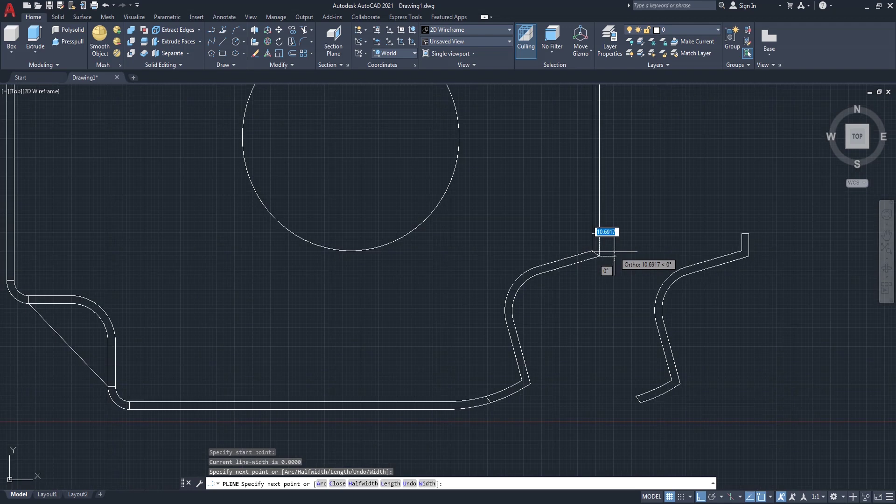
{"action": "key", "text": "Escape"}
{"action": "scroll", "coordinate": [540, 374], "scroll_direction": "up", "scroll_amount": 3}
{"action": "scroll", "coordinate": [503, 385], "scroll_direction": "up", "scroll_amount": 2}
{"action": "key", "text": "Return"}
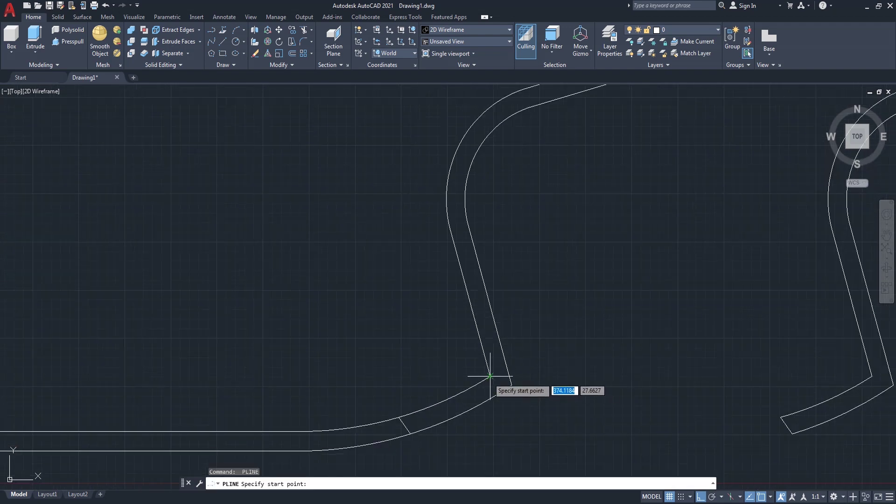
{"action": "left_click", "coordinate": [489, 376]}
{"action": "left_click", "coordinate": [511, 384]}
{"action": "key", "text": "Return"}
{"action": "scroll", "coordinate": [573, 368], "scroll_direction": "down", "scroll_amount": 3}
{"action": "scroll", "coordinate": [584, 359], "scroll_direction": "up", "scroll_amount": 2}
Create a boundary polyline by picking inside the curved band with BO
{"action": "type", "text": "BO"}
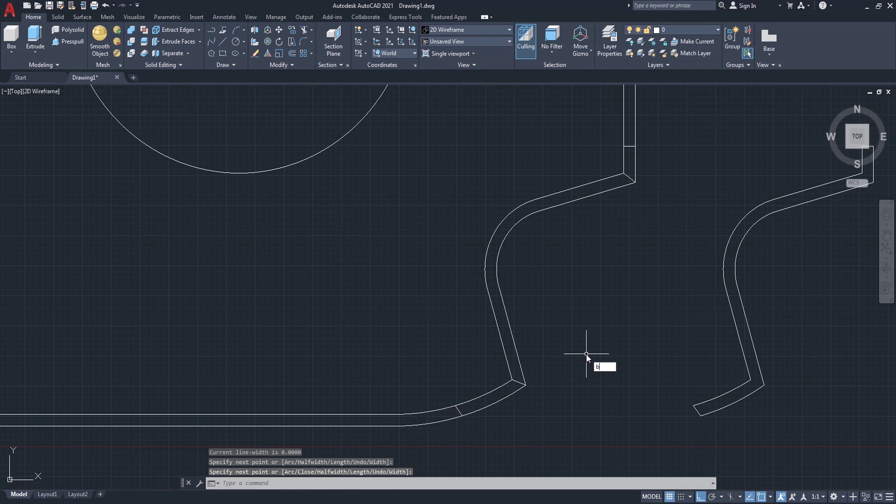
{"action": "key", "text": "Return"}
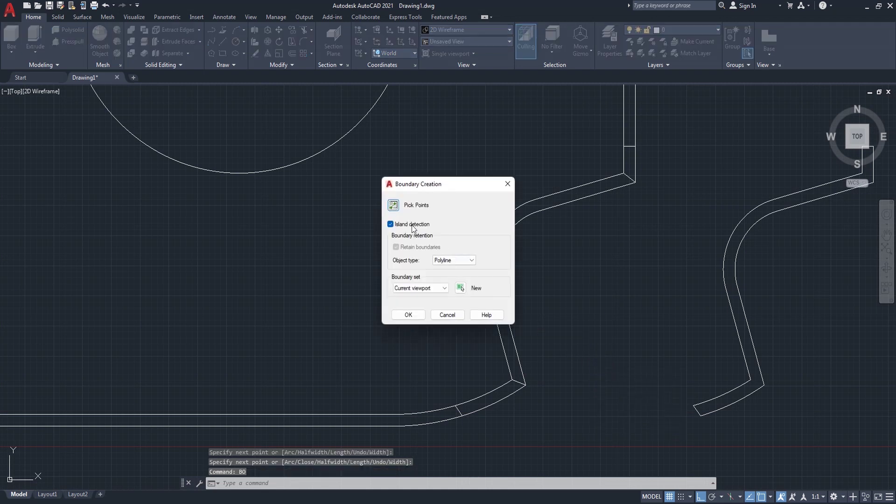
{"action": "left_click", "coordinate": [393, 207]}
{"action": "left_click", "coordinate": [490, 262]}
{"action": "key", "text": "Return"}
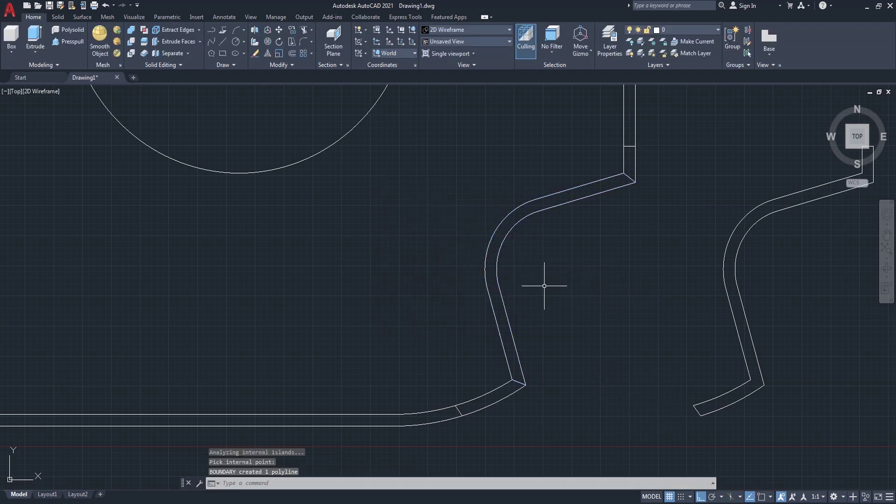
{"action": "scroll", "coordinate": [547, 286], "scroll_direction": "down", "scroll_amount": 2}
Select the curved band boundary for copying
{"action": "type", "text": "o"}
{"action": "key", "text": "Return"}
{"action": "left_click", "coordinate": [521, 301]}
{"action": "key", "text": "Return"}
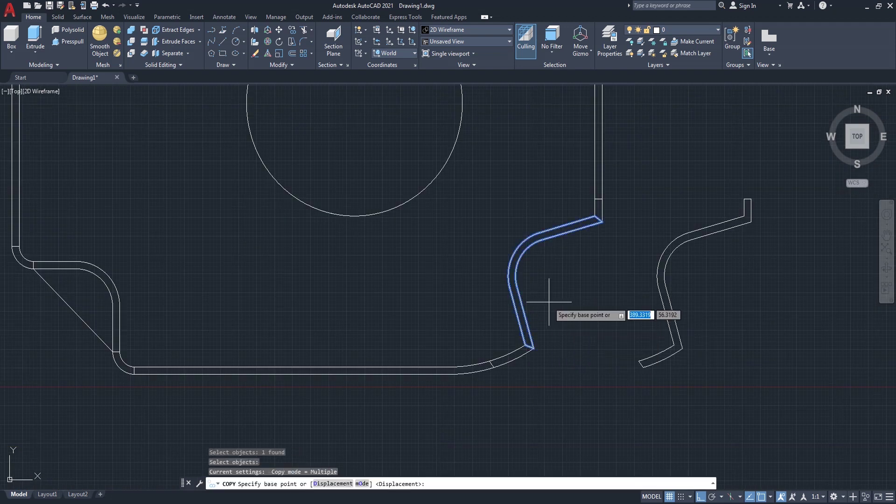
Place the copied bend to the right of the original
{"action": "left_click", "coordinate": [552, 302]}
{"action": "left_click", "coordinate": [611, 302]}
{"action": "key", "text": "Return"}
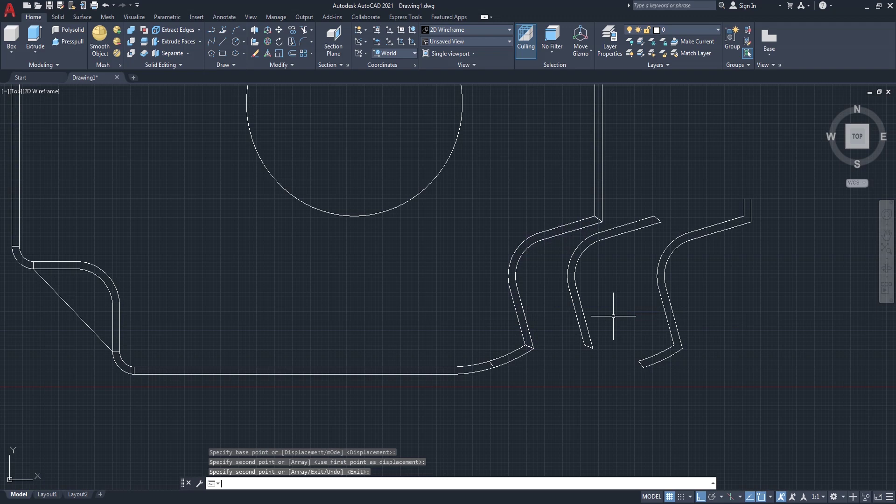
{"action": "key", "text": "Return"}
{"action": "key", "text": "Return"}
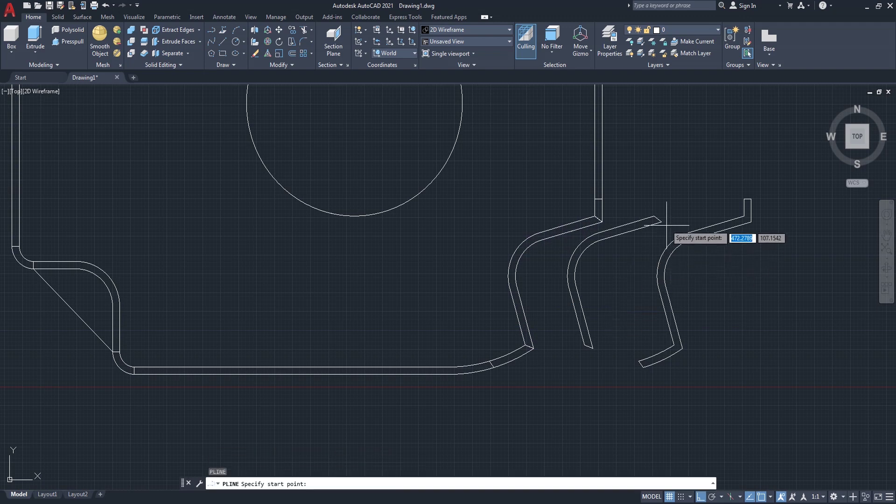
Draw a diagonal line across the copied band's ends and explode the band
{"action": "left_click", "coordinate": [661, 221]}
{"action": "left_click", "coordinate": [593, 347]}
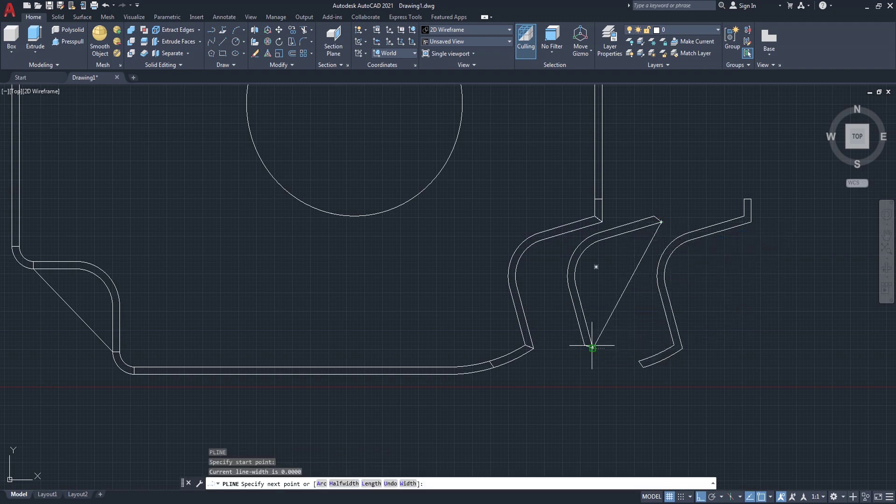
{"action": "key", "text": "Return"}
{"action": "left_click", "coordinate": [588, 329]}
{"action": "type", "text": "X"}
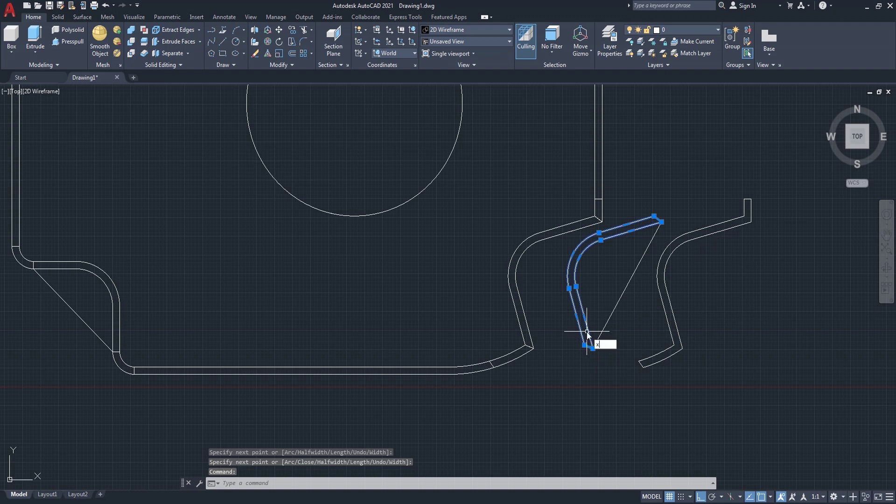
{"action": "key", "text": "Return"}
Erase the three leftover inner curves of the copied band
{"action": "left_click", "coordinate": [583, 312]}
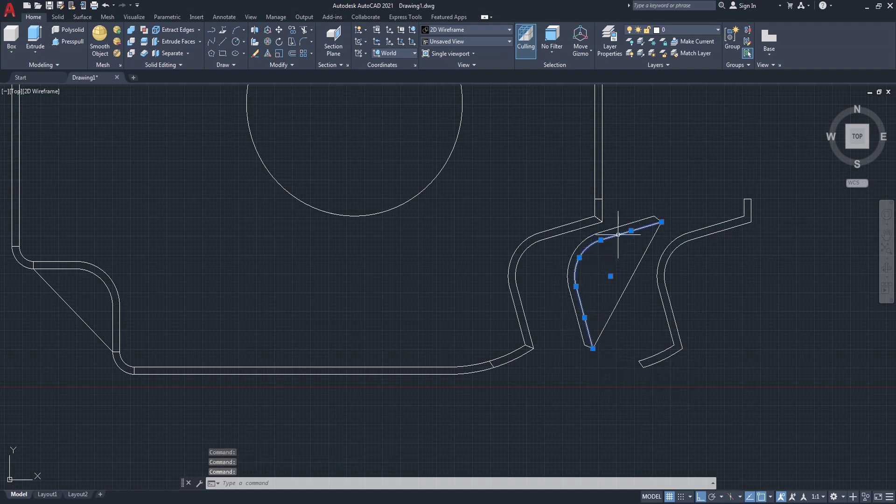
{"action": "type", "text": "e"}
{"action": "key", "text": "Return"}
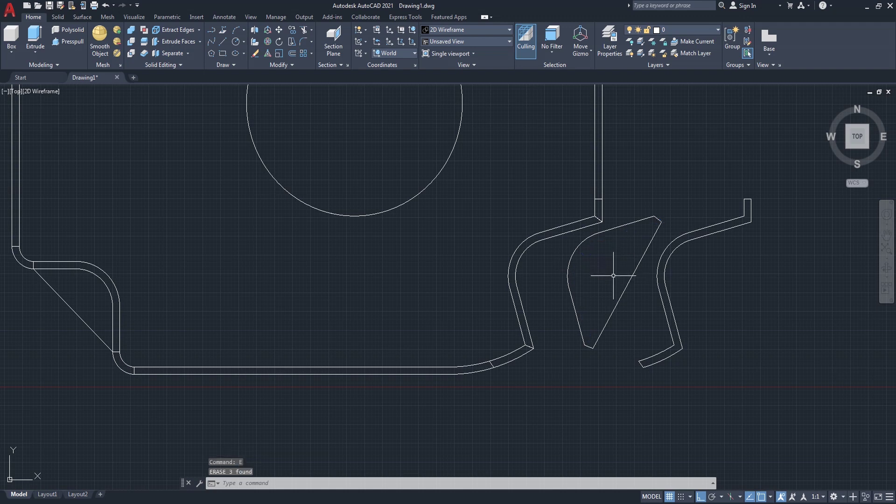
Join the corner piece's five segments into one closed polyline
{"action": "key", "text": "Return"}
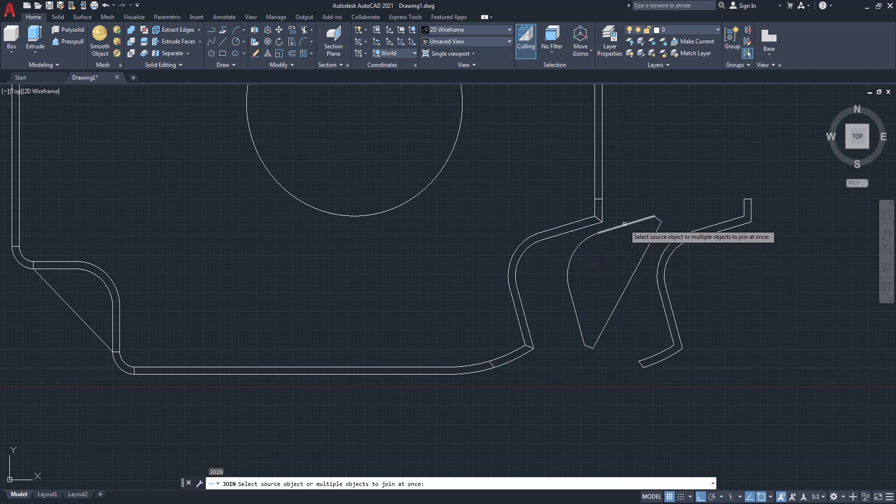
{"action": "left_click", "coordinate": [626, 225]}
{"action": "left_click", "coordinate": [583, 240]}
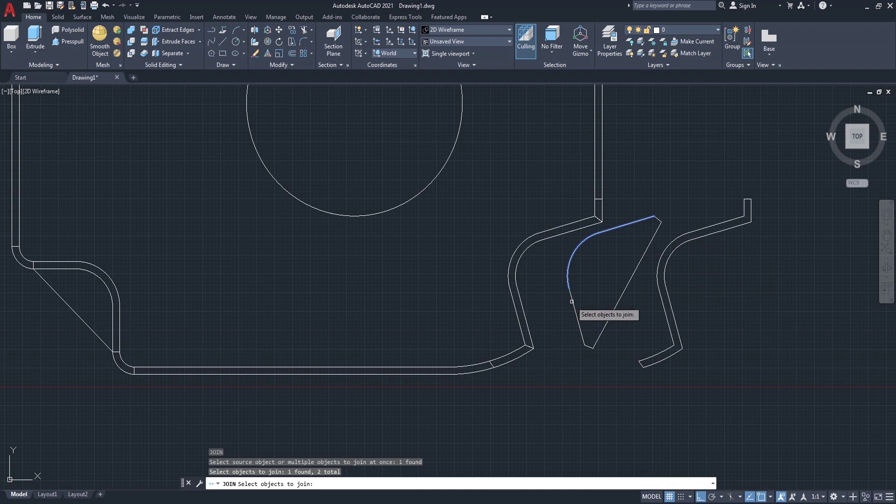
{"action": "left_click", "coordinate": [571, 303]}
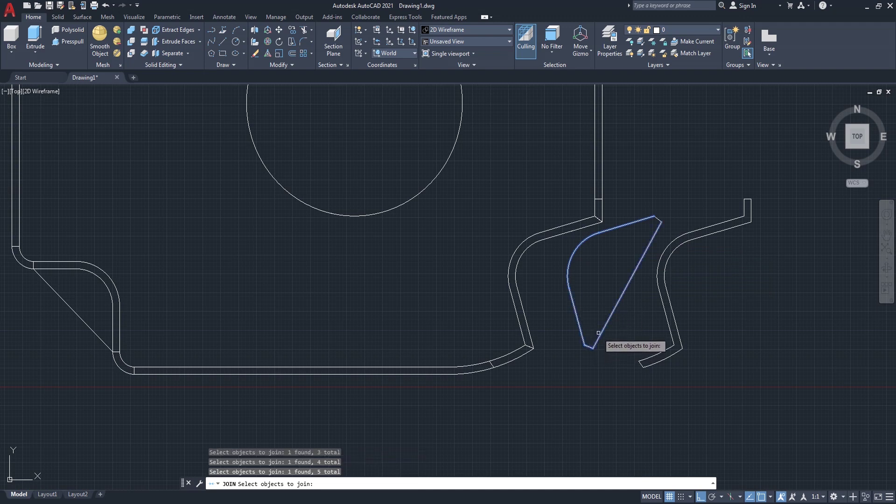
{"action": "key", "text": "Return"}
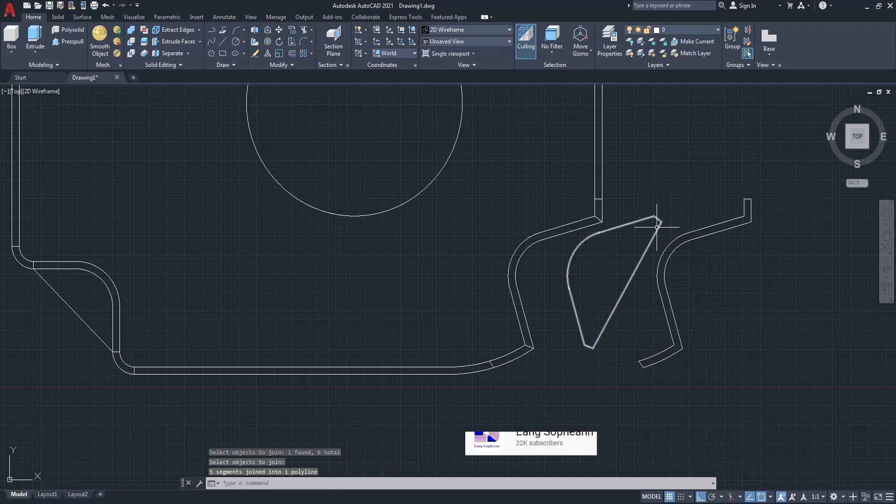
Move the joined corner piece into the seat outline's notch
{"action": "type", "text": "m"}
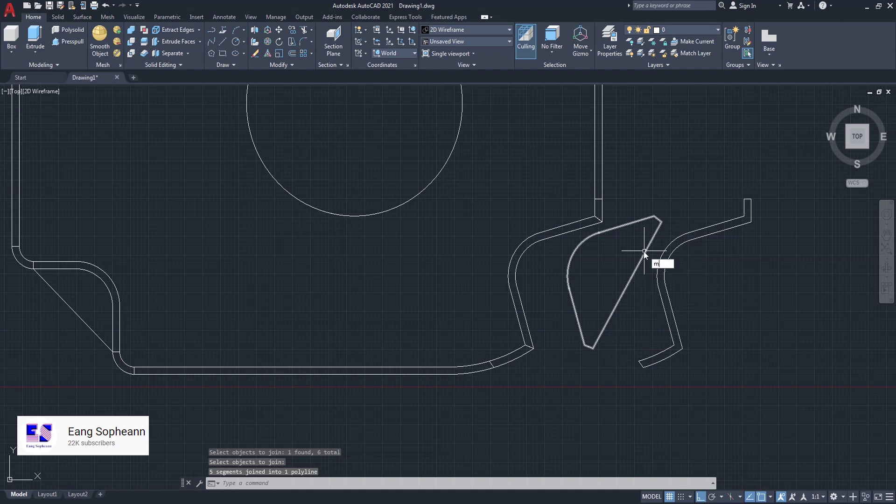
{"action": "key", "text": "Return"}
{"action": "left_click", "coordinate": [648, 246]}
{"action": "key", "text": "Return"}
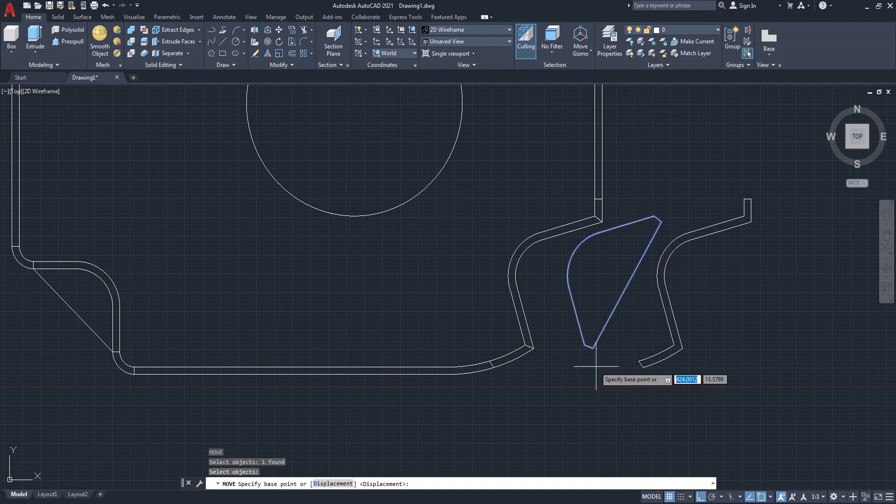
{"action": "left_click", "coordinate": [593, 347]}
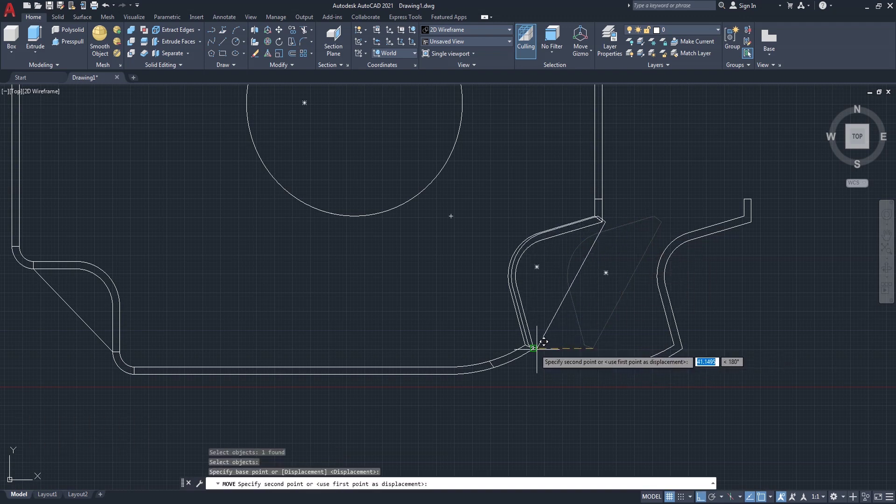
{"action": "left_click", "coordinate": [535, 347]}
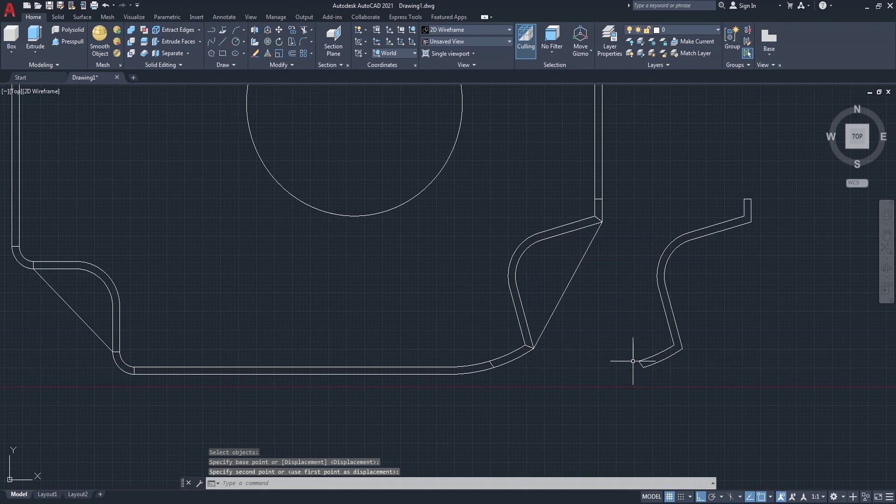
Move the right bent strip to the seat's lower-right corner
{"action": "key", "text": "Return"}
{"action": "left_click", "coordinate": [650, 364]}
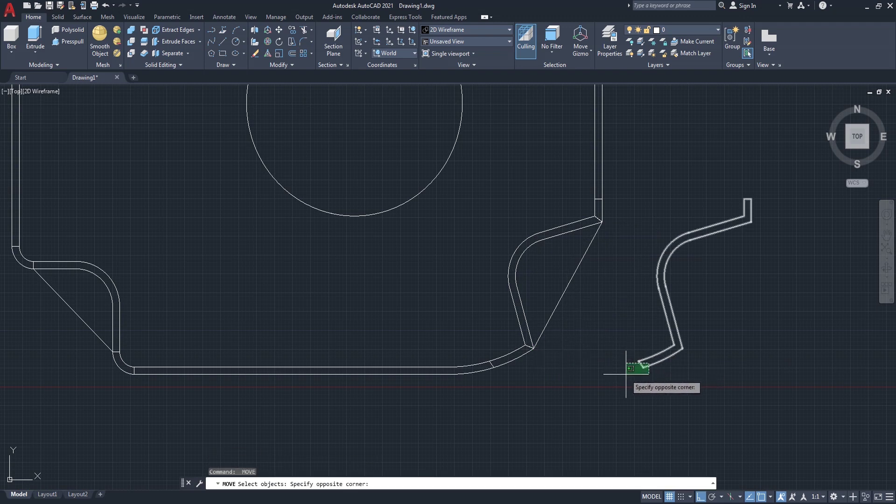
{"action": "key", "text": "Return"}
{"action": "left_click", "coordinate": [638, 361]}
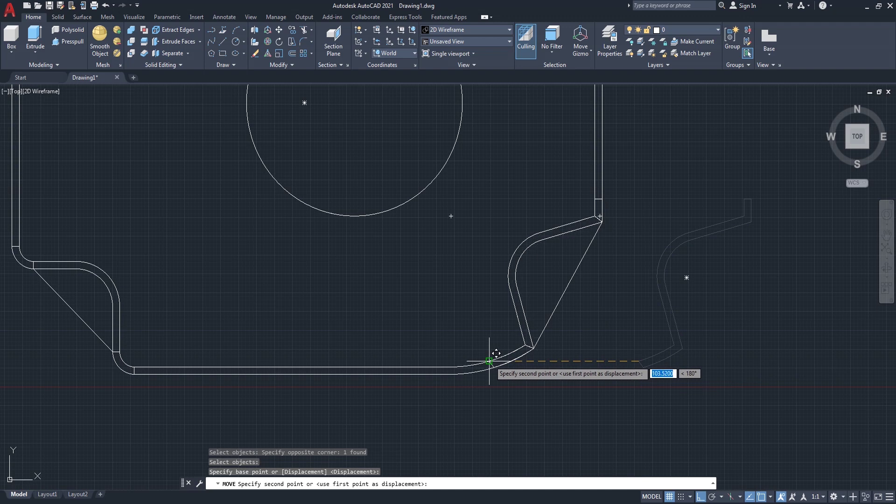
{"action": "left_click", "coordinate": [490, 360]}
{"action": "scroll", "coordinate": [490, 360], "scroll_direction": "down", "scroll_amount": 3}
{"action": "scroll", "coordinate": [367, 355], "scroll_direction": "down", "scroll_amount": 2}
{"action": "scroll", "coordinate": [308, 347], "scroll_direction": "up", "scroll_amount": 4}
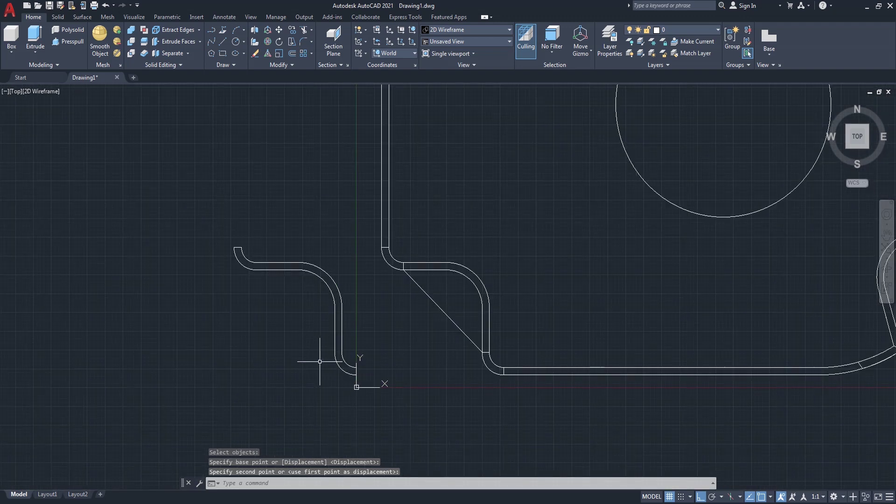
Fit the left bent strip into its notch corner and view from southwest isometric
{"action": "key", "text": "Return"}
{"action": "left_click", "coordinate": [357, 373]}
{"action": "key", "text": "Return"}
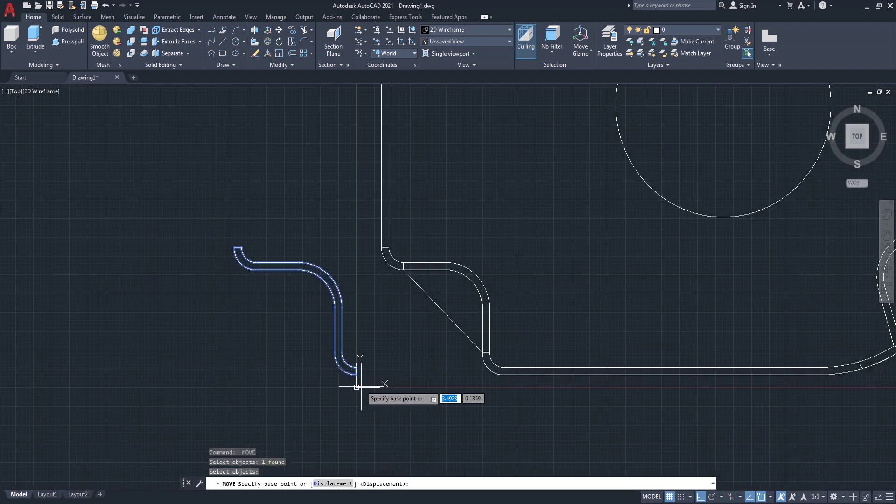
{"action": "scroll", "coordinate": [356, 371], "scroll_direction": "up", "scroll_amount": 2}
{"action": "left_click", "coordinate": [354, 373]}
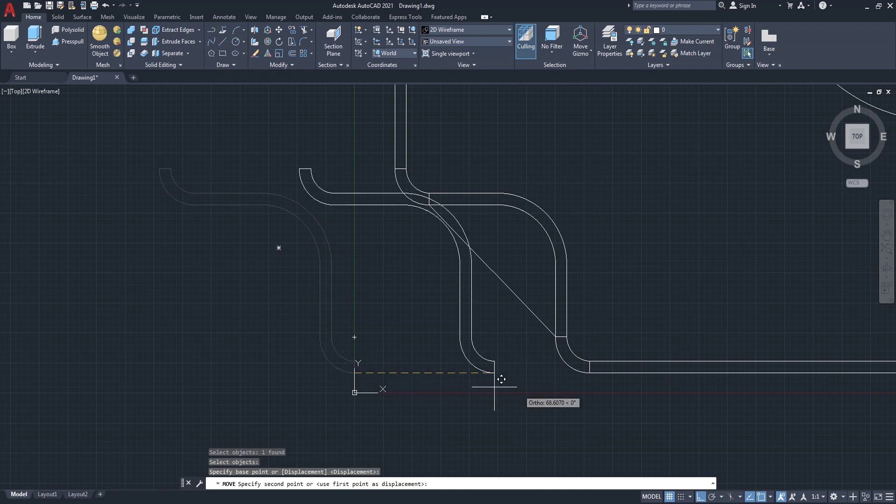
{"action": "left_click", "coordinate": [590, 373]}
{"action": "scroll", "coordinate": [474, 359], "scroll_direction": "down", "scroll_amount": 2}
{"action": "mouse_move", "coordinate": [848, 149]}
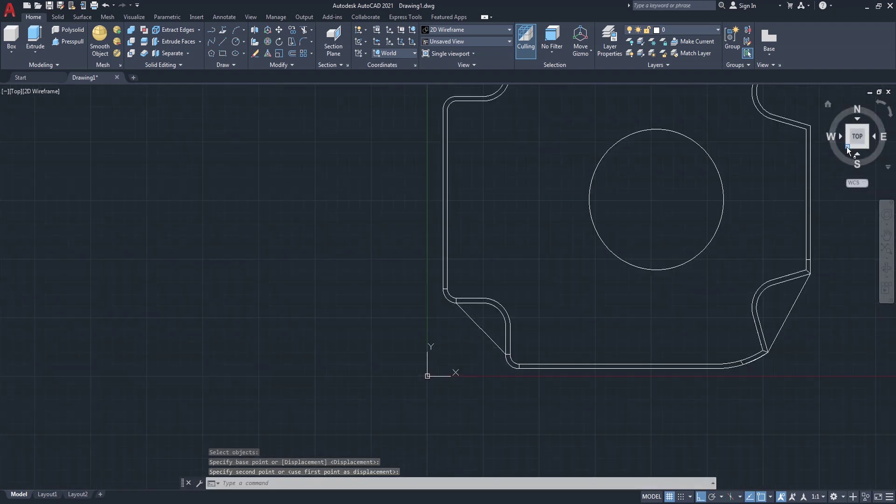
{"action": "left_click", "coordinate": [846, 147]}
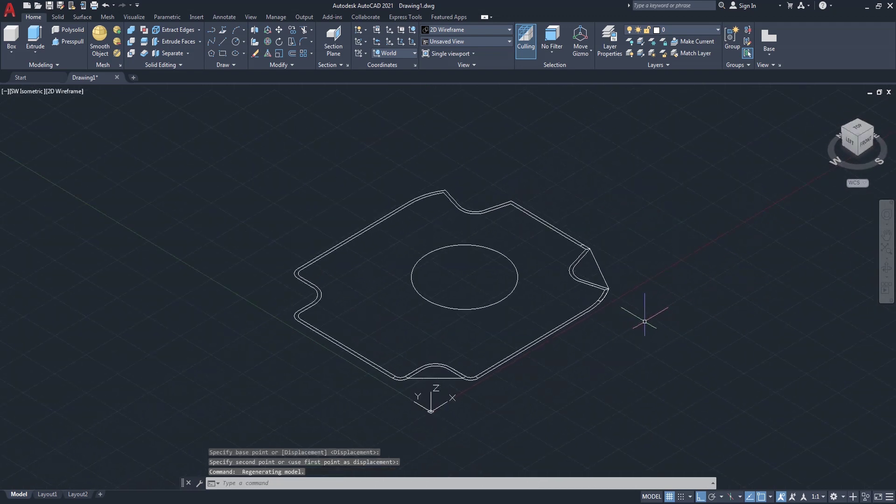
{"action": "middle_click_drag", "start_coordinate": [644, 322], "coordinate": [701, 273]}
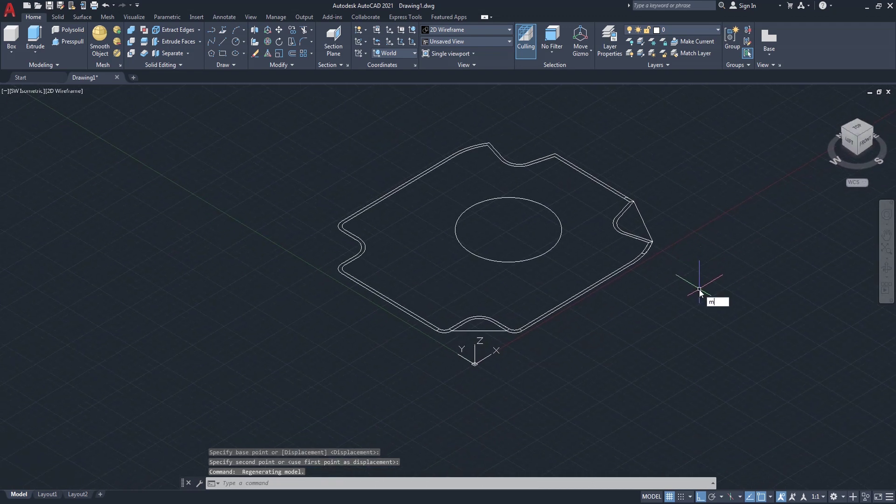
Move the front hump arc, its base line, and the right notch curve and line 450 down
{"action": "key", "text": "Return"}
{"action": "scroll", "coordinate": [492, 330], "scroll_direction": "up", "scroll_amount": 2}
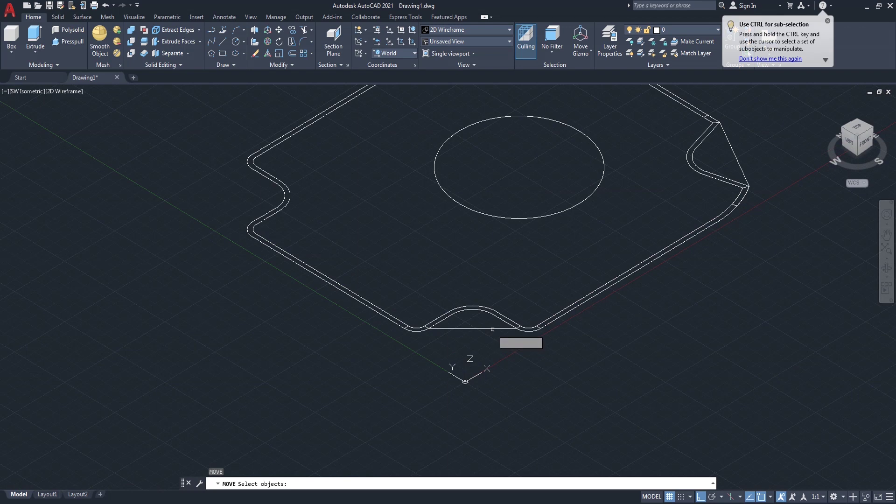
{"action": "left_click", "coordinate": [492, 329]}
{"action": "left_click", "coordinate": [511, 321]}
{"action": "scroll", "coordinate": [535, 318], "scroll_direction": "down", "scroll_amount": 2}
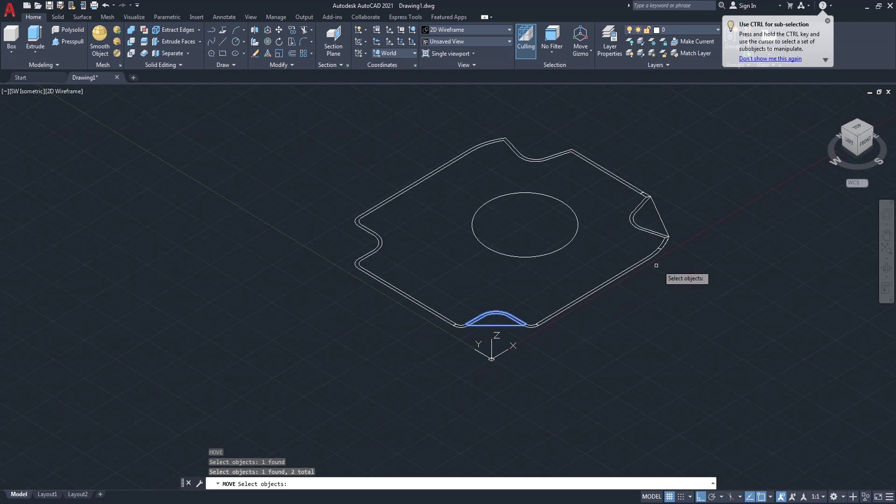
{"action": "left_click", "coordinate": [636, 227]}
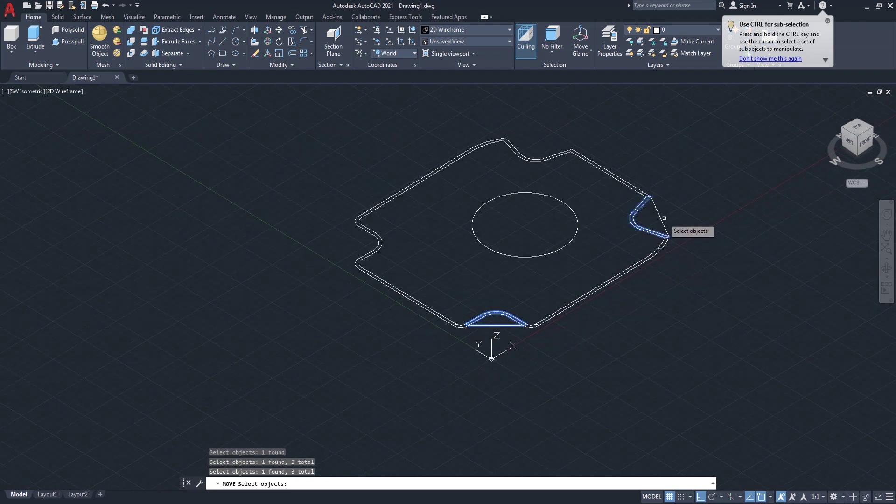
{"action": "left_click", "coordinate": [662, 219]}
{"action": "key", "text": "Return"}
{"action": "left_click", "coordinate": [672, 314]}
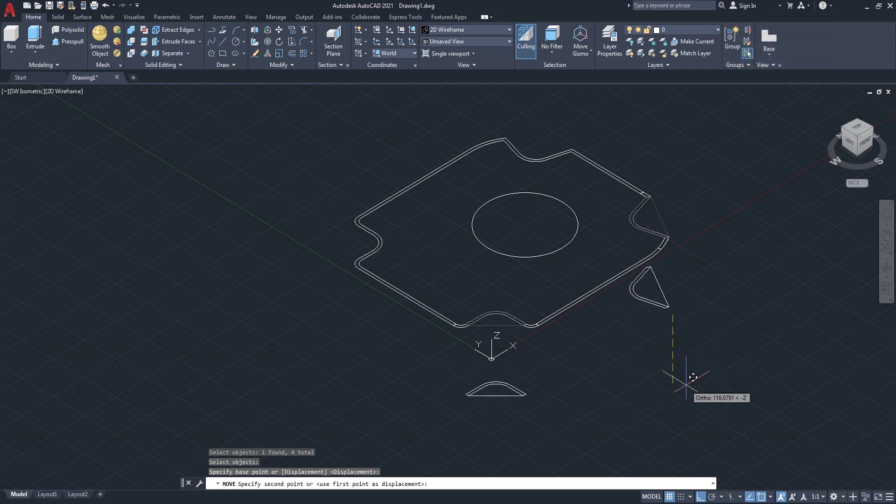
{"action": "type", "text": "45"}
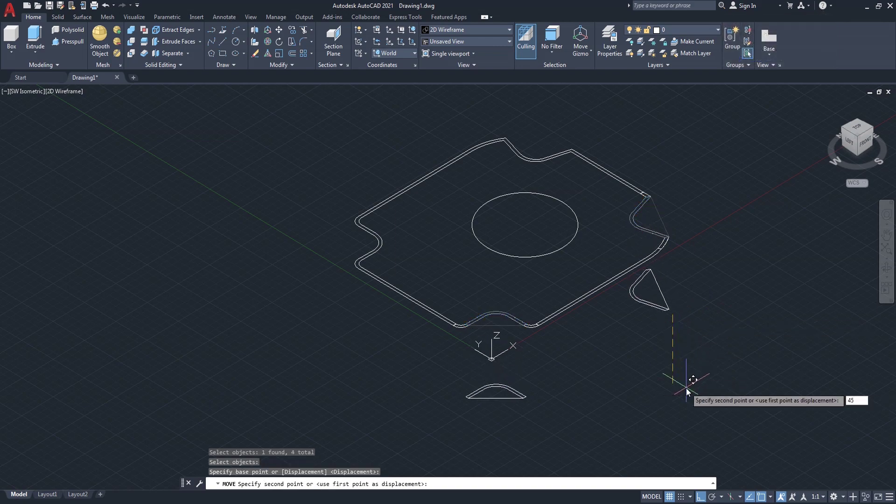
{"action": "key", "text": "Return"}
{"action": "scroll", "coordinate": [681, 368], "scroll_direction": "down", "scroll_amount": 3}
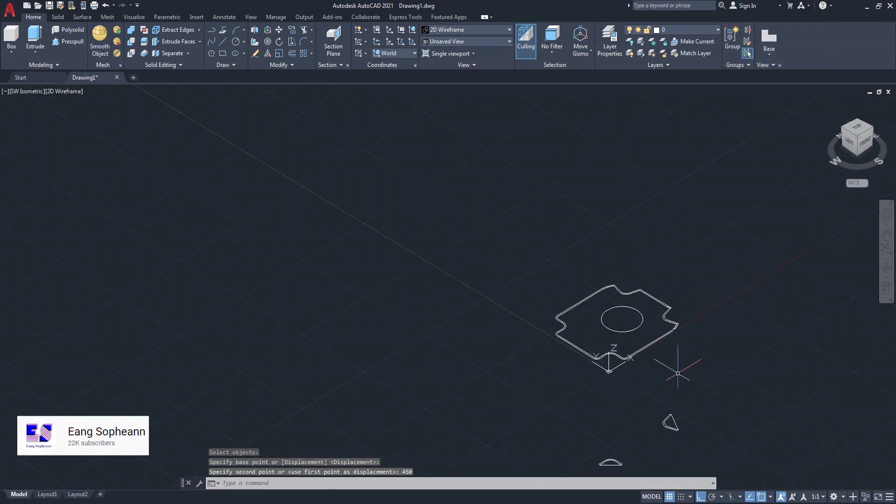
{"action": "scroll", "coordinate": [668, 400], "scroll_direction": "down", "scroll_amount": 3}
{"action": "scroll", "coordinate": [664, 398], "scroll_direction": "up", "scroll_amount": 2}
{"action": "middle_click_drag", "start_coordinate": [664, 398], "coordinate": [513, 325]}
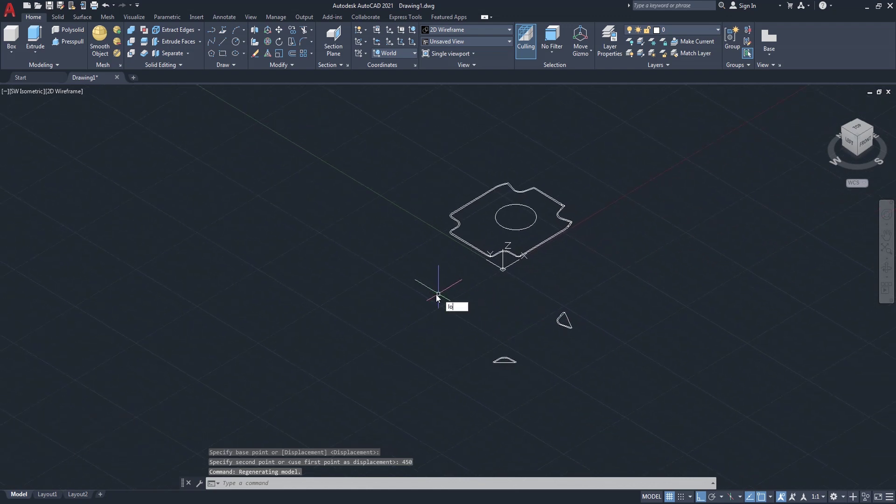
Loft a leg from the lower arch to the seat-edge arch, cross sections only
{"action": "type", "text": "ft"}
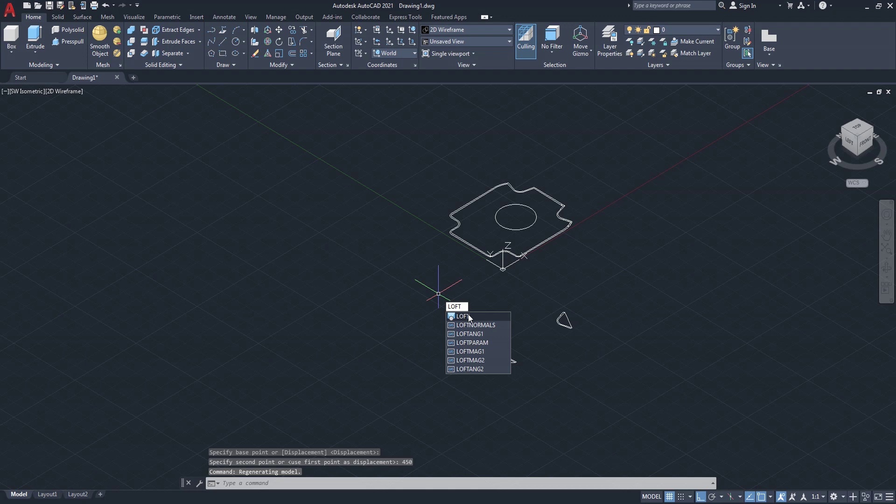
{"action": "left_click", "coordinate": [468, 314]}
{"action": "scroll", "coordinate": [508, 343], "scroll_direction": "up", "scroll_amount": 2}
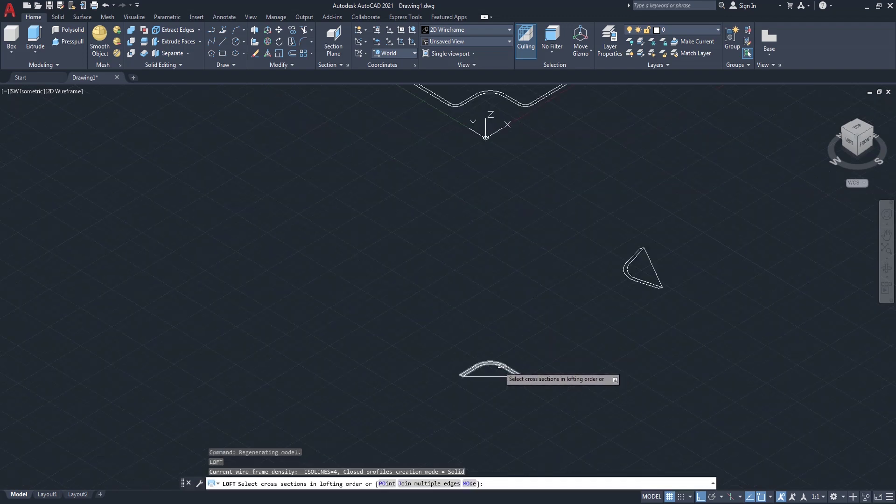
{"action": "left_click", "coordinate": [508, 368]}
{"action": "scroll", "coordinate": [527, 201], "scroll_direction": "up", "scroll_amount": 4}
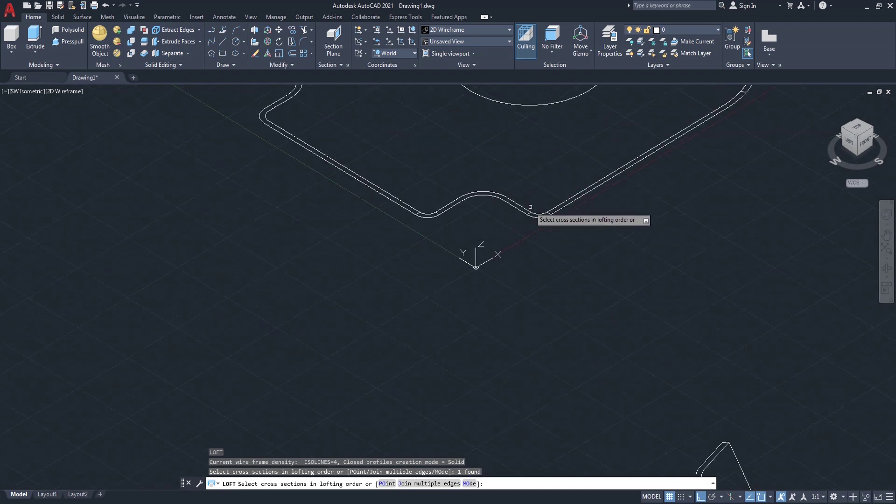
{"action": "left_click", "coordinate": [534, 215]}
{"action": "scroll", "coordinate": [536, 222], "scroll_direction": "down", "scroll_amount": 3}
{"action": "scroll", "coordinate": [548, 236], "scroll_direction": "down", "scroll_amount": 3}
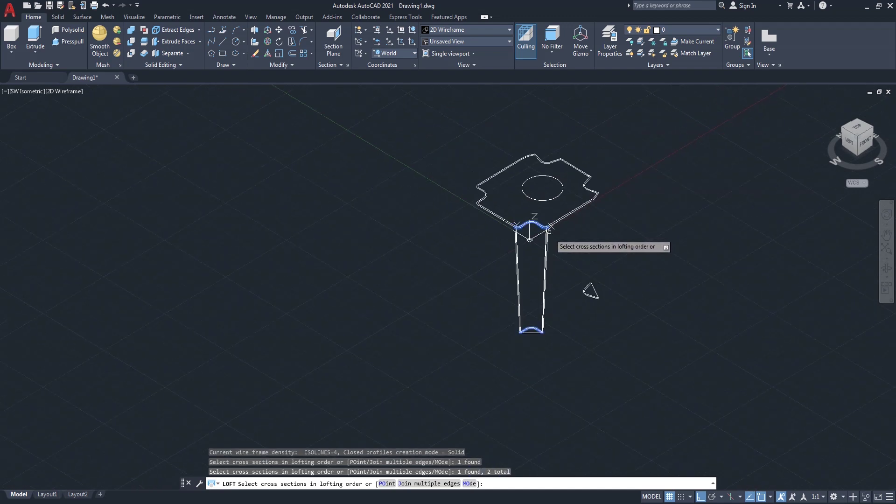
{"action": "key", "text": "Return"}
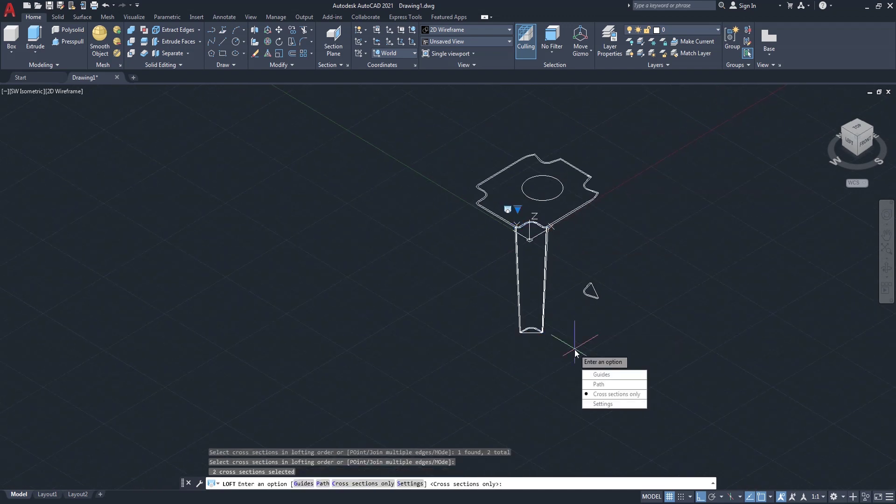
{"action": "key", "text": "Return"}
{"action": "scroll", "coordinate": [549, 351], "scroll_direction": "up", "scroll_amount": 2}
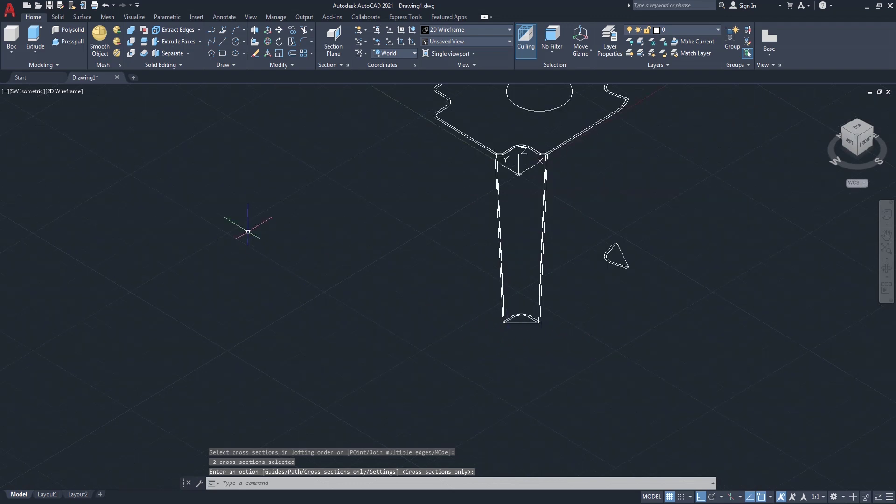
{"action": "left_click", "coordinate": [74, 96]}
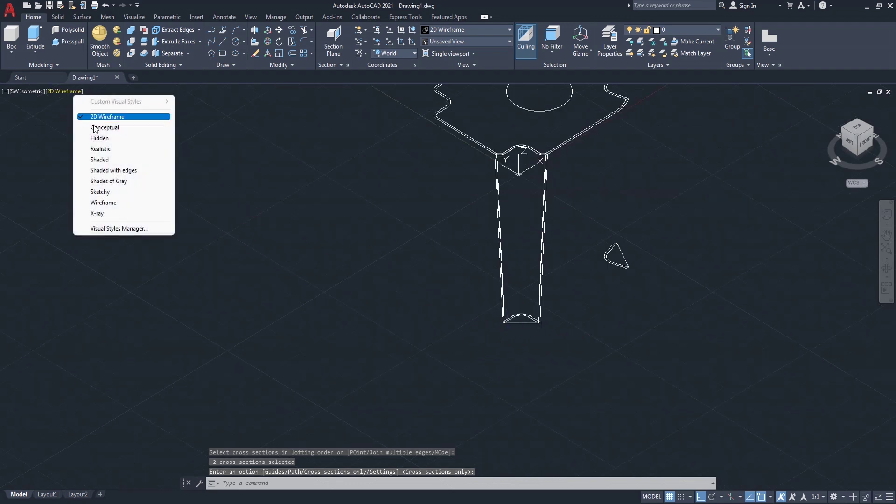
Switch to shaded display and extrude the leg's bottom profile 5 units
{"action": "left_click", "coordinate": [125, 160]}
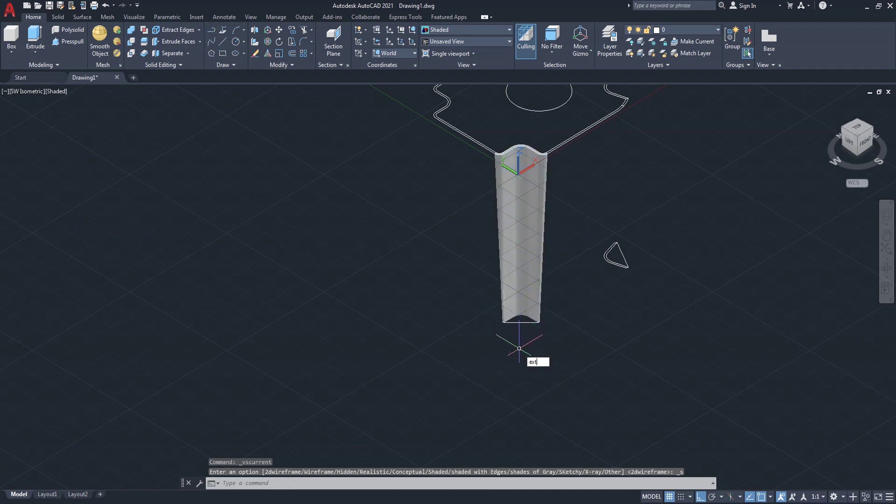
{"action": "key", "text": "Return"}
{"action": "left_click", "coordinate": [520, 323]}
{"action": "key", "text": "Return"}
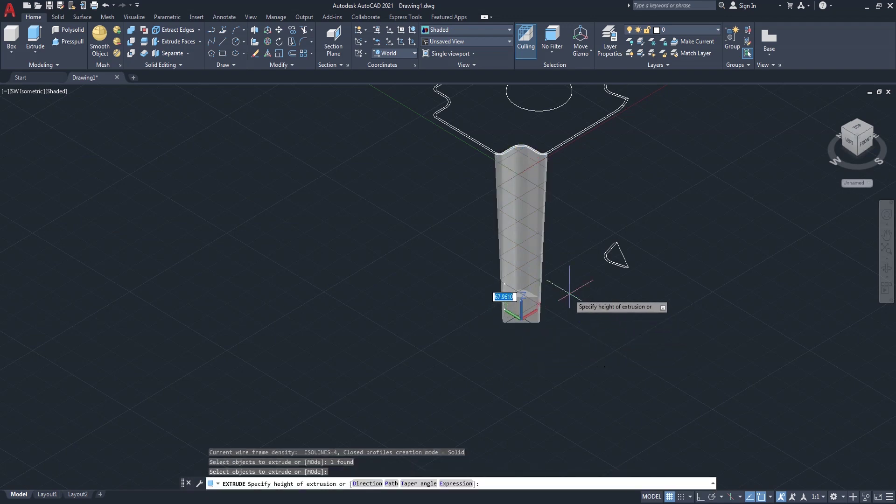
{"action": "type", "text": "5"}
{"action": "key", "text": "Return"}
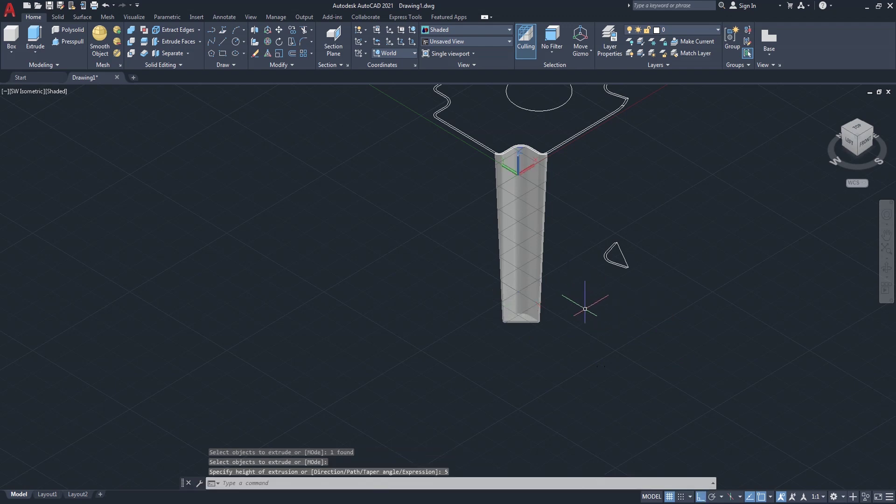
Union the leg solid with its extruded base
{"action": "key", "text": "Return"}
{"action": "left_click", "coordinate": [529, 299]}
{"action": "left_click", "coordinate": [526, 318]}
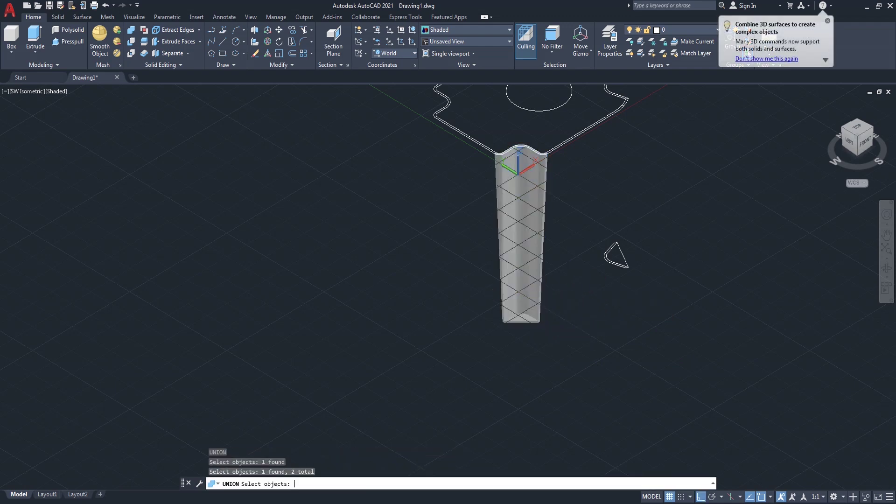
{"action": "key", "text": "Return"}
{"action": "scroll", "coordinate": [590, 295], "scroll_direction": "down", "scroll_amount": 2}
{"action": "scroll", "coordinate": [625, 193], "scroll_direction": "up", "scroll_amount": 2}
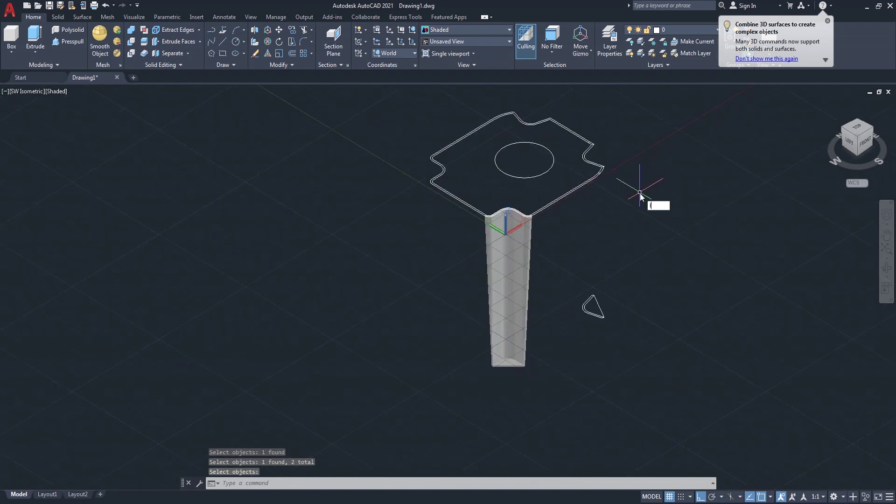
{"action": "type", "text": "LOFT"}
{"action": "key", "text": "Return"}
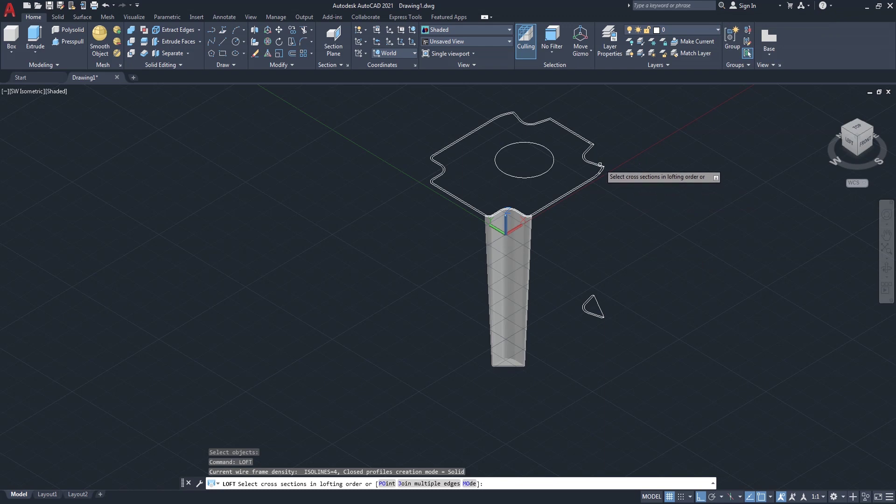
End the loft attempt, which has only one cross section
{"action": "scroll", "coordinate": [607, 170], "scroll_direction": "up", "scroll_amount": 3}
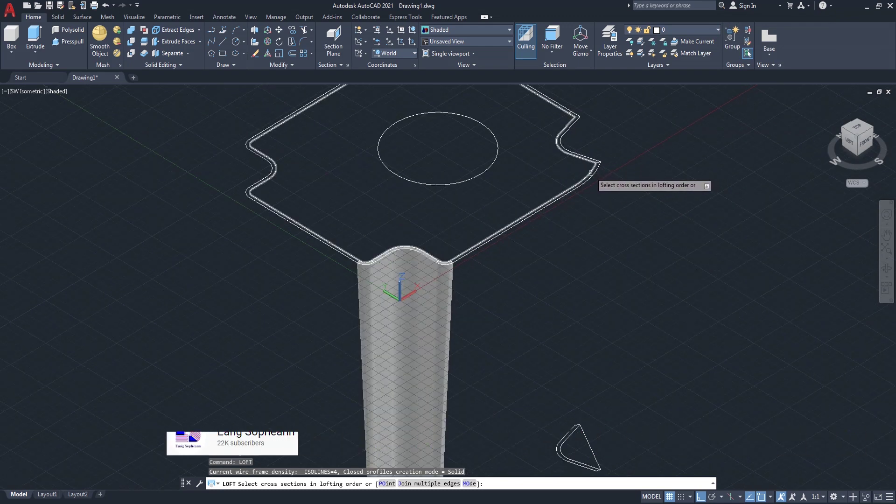
{"action": "scroll", "coordinate": [592, 173], "scroll_direction": "up", "scroll_amount": 2}
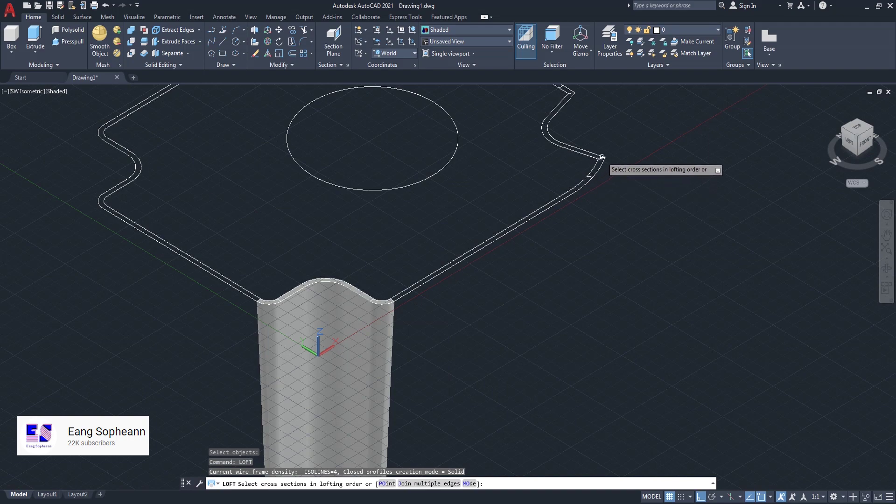
{"action": "scroll", "coordinate": [602, 158], "scroll_direction": "down", "scroll_amount": 2}
{"action": "scroll", "coordinate": [601, 160], "scroll_direction": "up", "scroll_amount": 1}
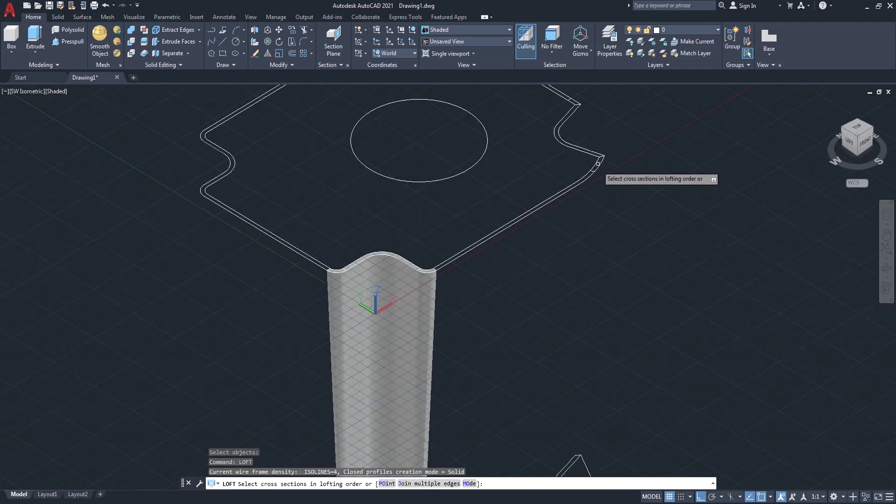
{"action": "scroll", "coordinate": [594, 169], "scroll_direction": "up", "scroll_amount": 3}
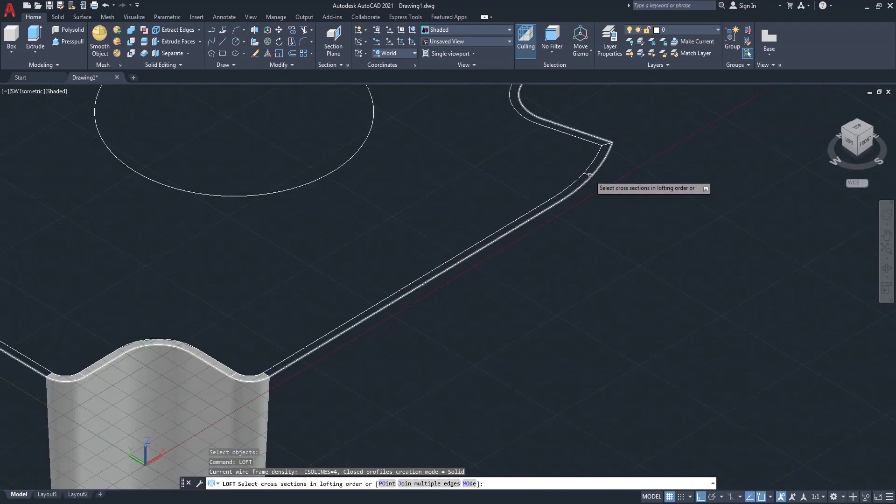
{"action": "scroll", "coordinate": [589, 173], "scroll_direction": "down", "scroll_amount": 2}
{"action": "scroll", "coordinate": [581, 154], "scroll_direction": "down", "scroll_amount": 1}
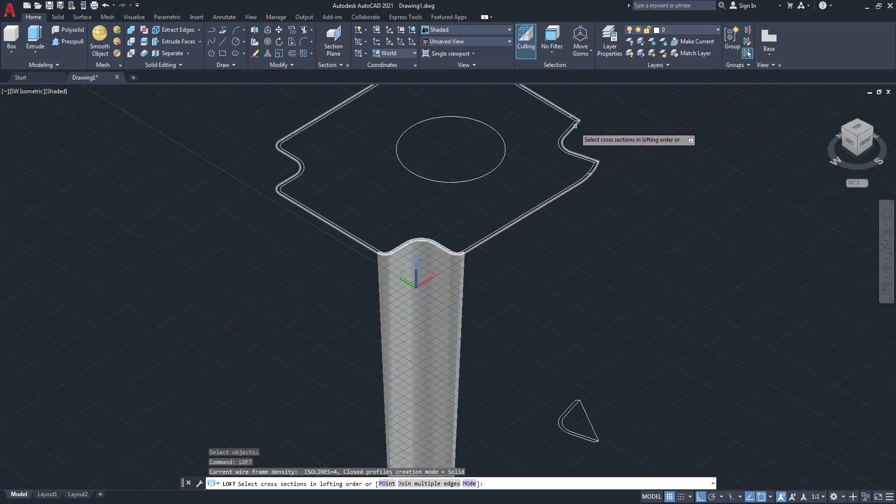
{"action": "scroll", "coordinate": [570, 123], "scroll_direction": "up", "scroll_amount": 3}
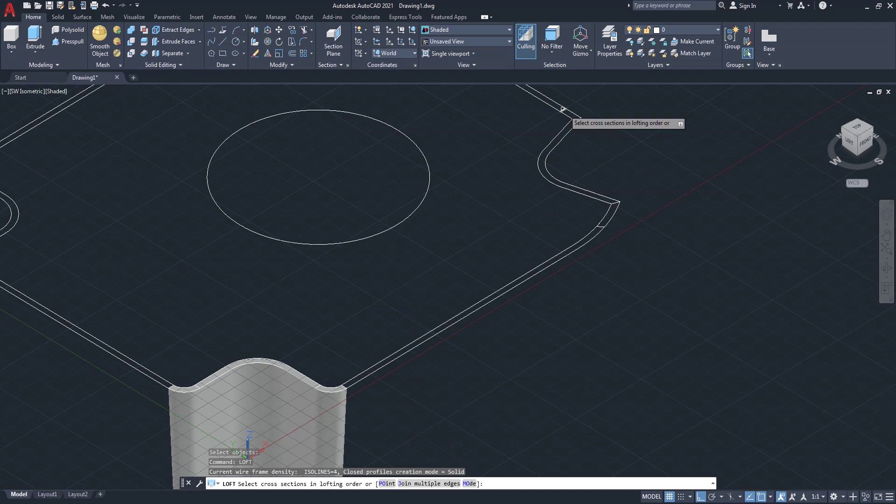
{"action": "key", "text": "Return"}
{"action": "scroll", "coordinate": [613, 214], "scroll_direction": "up", "scroll_amount": 3}
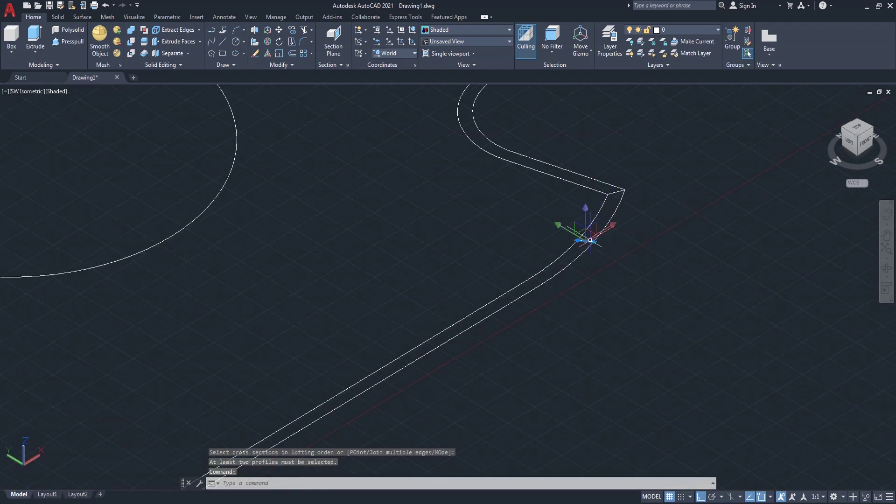
{"action": "type", "text": "e"}
Erase the stray piece at the seat outline's notched corner
{"action": "key", "text": "Return"}
{"action": "left_click", "coordinate": [589, 241]}
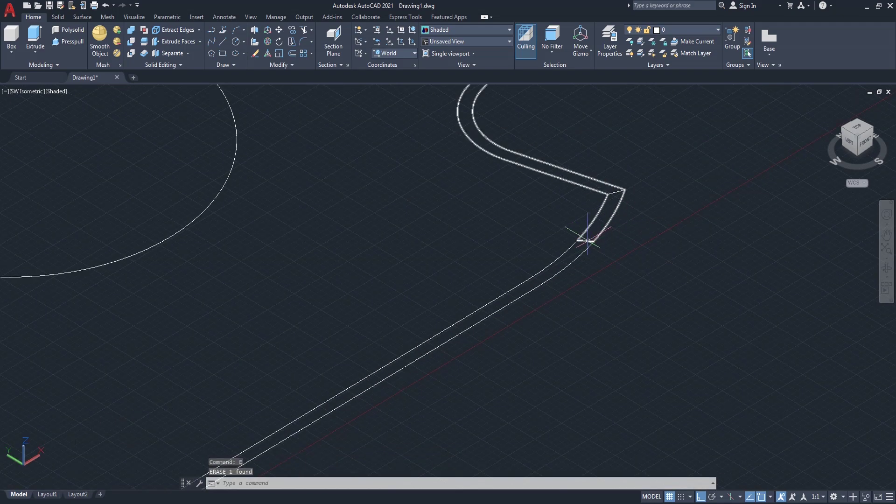
{"action": "scroll", "coordinate": [589, 242], "scroll_direction": "down", "scroll_amount": 5}
{"action": "type", "text": "LO"}
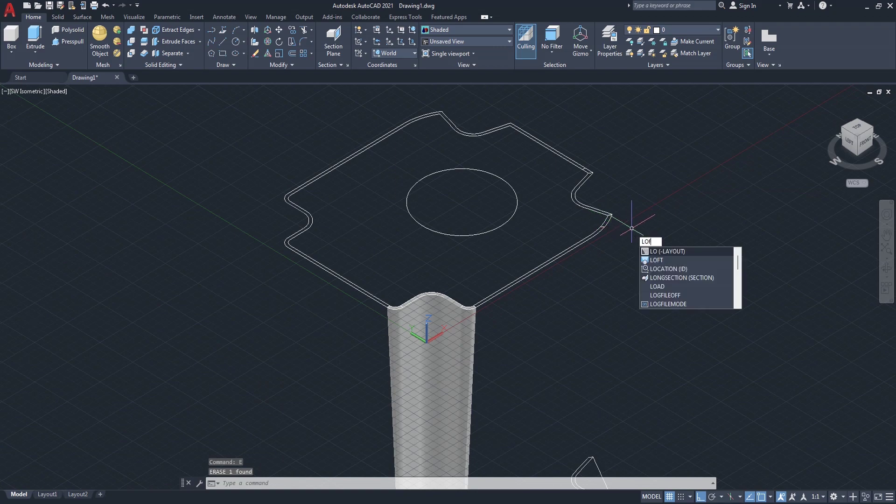
{"action": "type", "text": "F"}
{"action": "key", "text": "Return"}
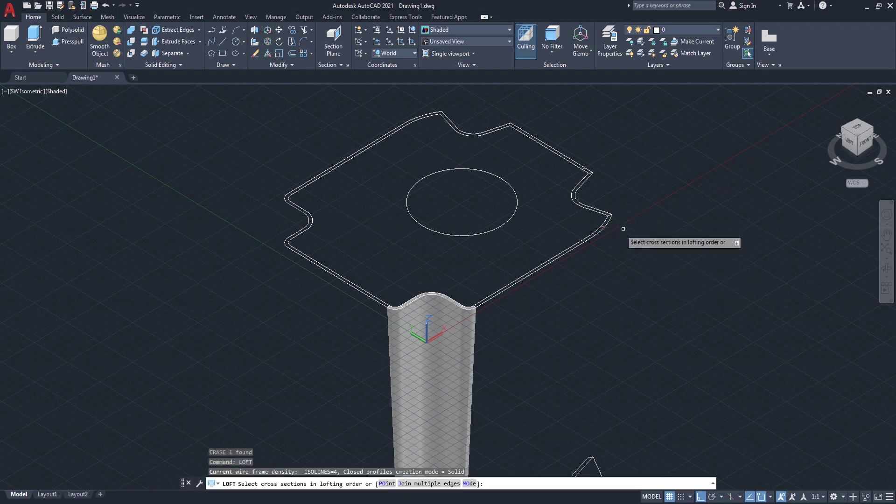
Loft the second leg from the corner notch edge to the triangle profile
{"action": "scroll", "coordinate": [609, 228], "scroll_direction": "up", "scroll_amount": 3}
{"action": "left_click", "coordinate": [596, 226]}
{"action": "scroll", "coordinate": [632, 211], "scroll_direction": "down", "scroll_amount": 4}
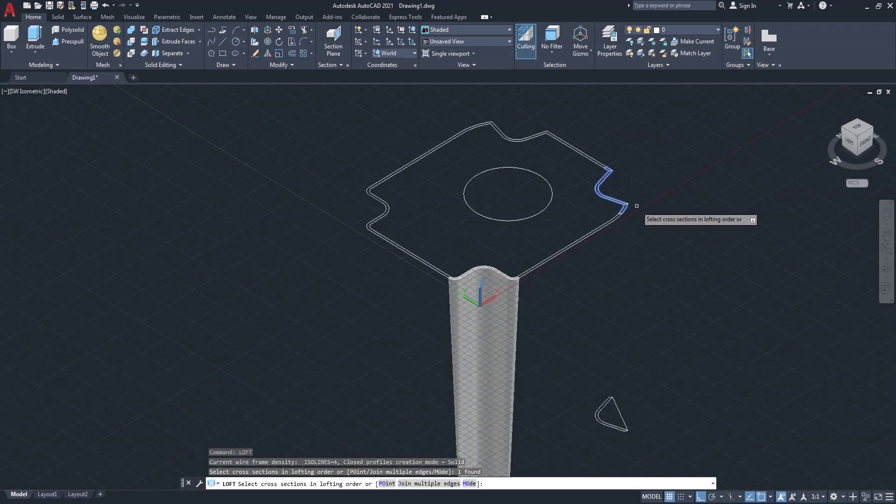
{"action": "left_click", "coordinate": [604, 405]}
{"action": "key", "text": "Return"}
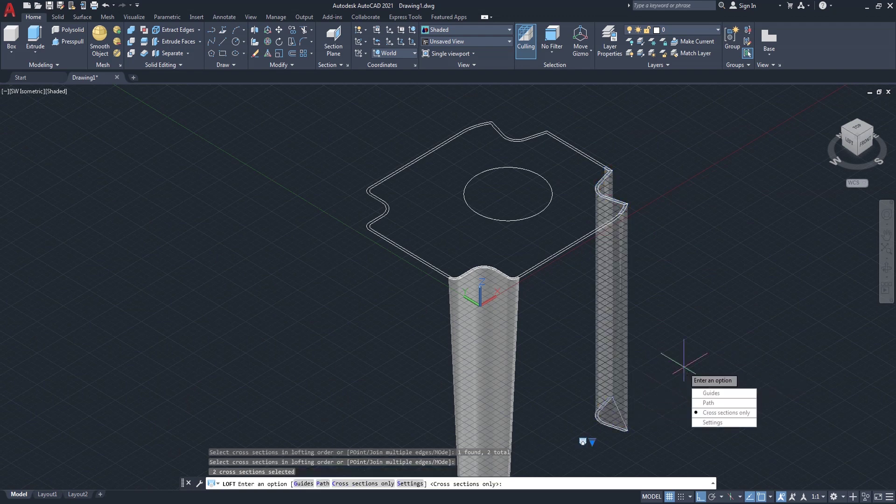
{"action": "key", "text": "Return"}
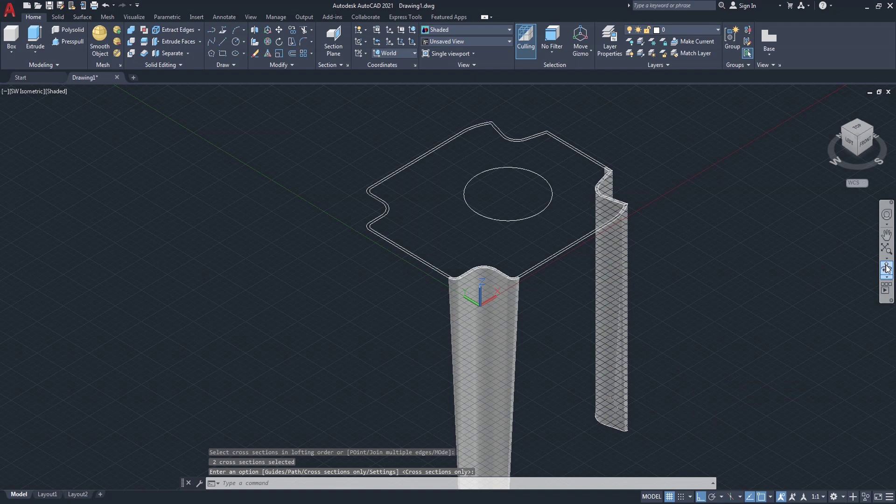
Orbit to the front and extrude the second leg's base profile 5 units
{"action": "left_click", "coordinate": [886, 268]}
{"action": "left_click_drag", "start_coordinate": [662, 286], "coordinate": [536, 336]}
{"action": "mouse_move", "coordinate": [535, 336]}
{"action": "middle_mouse_down"}
{"action": "mouse_move", "coordinate": [646, 286]}
{"action": "mouse_move", "coordinate": [594, 195]}
{"action": "mouse_move", "coordinate": [666, 226]}
{"action": "middle_mouse_up"}
{"action": "right_click", "coordinate": [666, 226]}
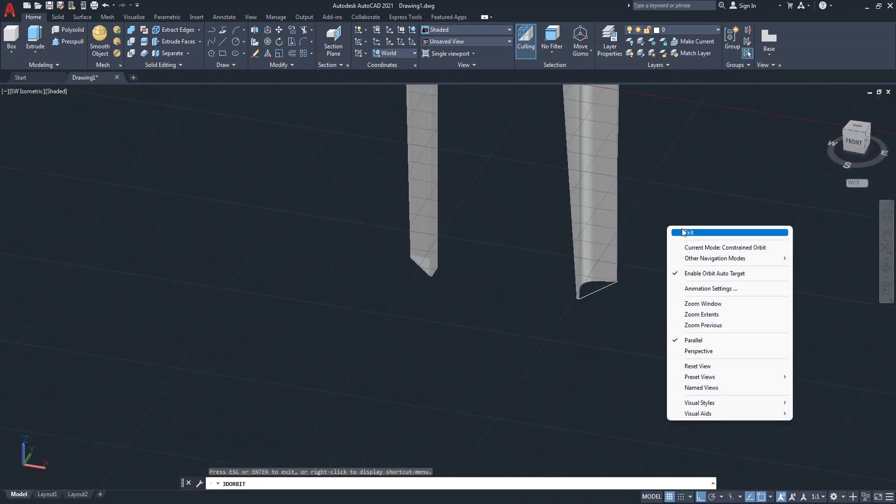
{"action": "left_click", "coordinate": [682, 232]}
{"action": "type", "text": "Ex"}
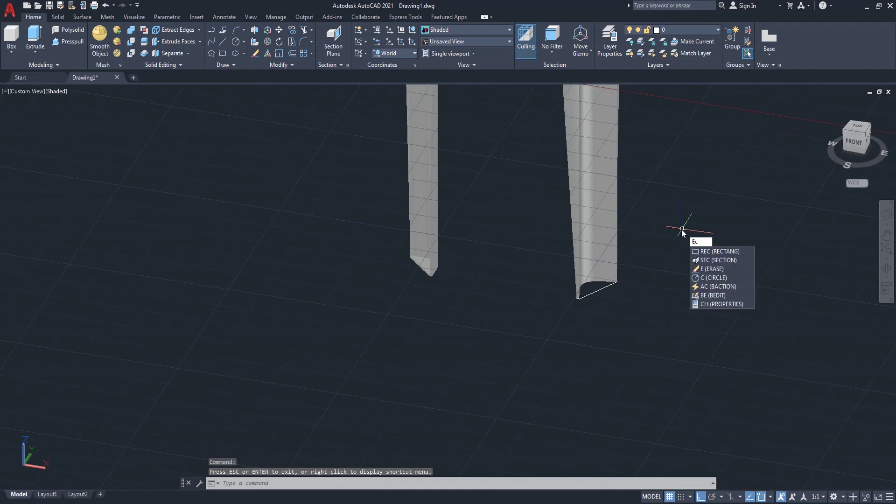
{"action": "type", "text": "t"}
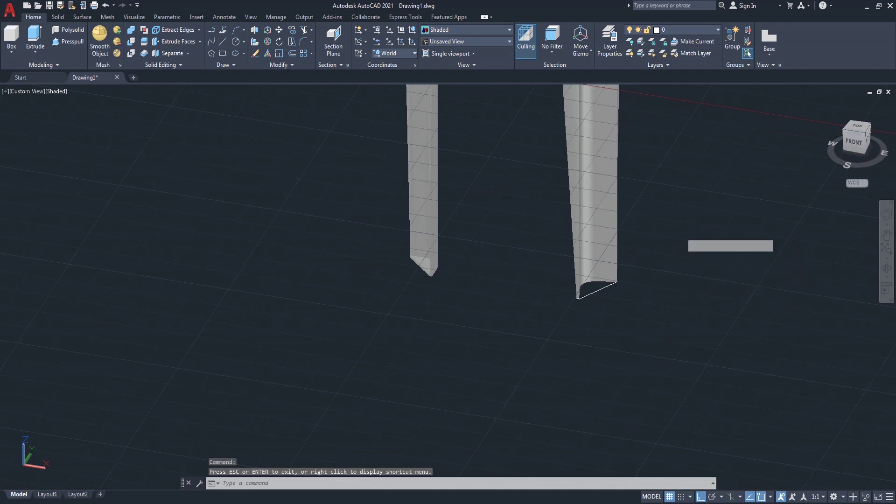
{"action": "key", "text": "Return"}
{"action": "left_click", "coordinate": [601, 288]}
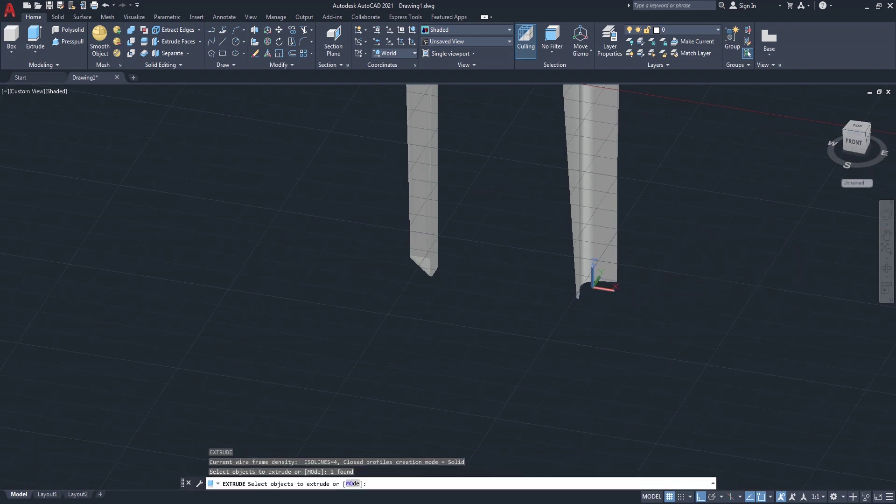
{"action": "key", "text": "Return"}
{"action": "type", "text": "5"}
{"action": "key", "text": "Return"}
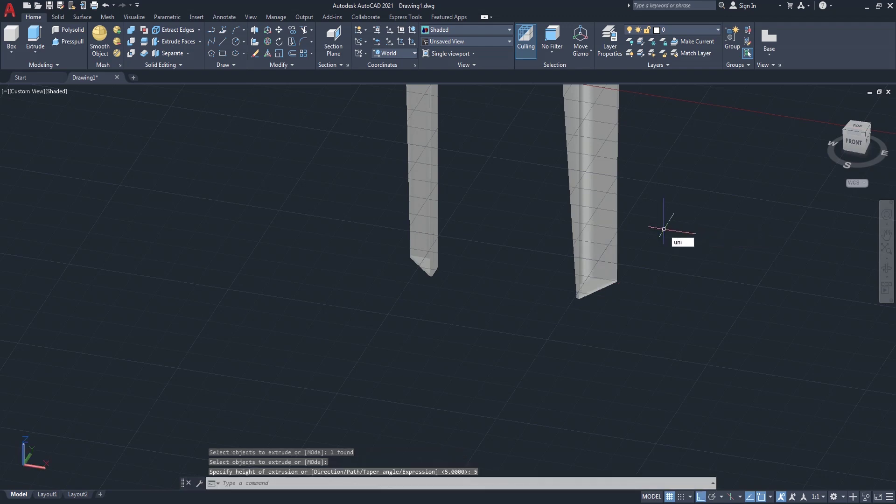
Union the second leg with its extruded base using a window selection
{"action": "key", "text": "Return"}
{"action": "left_click", "coordinate": [637, 257]}
{"action": "left_click", "coordinate": [593, 293]}
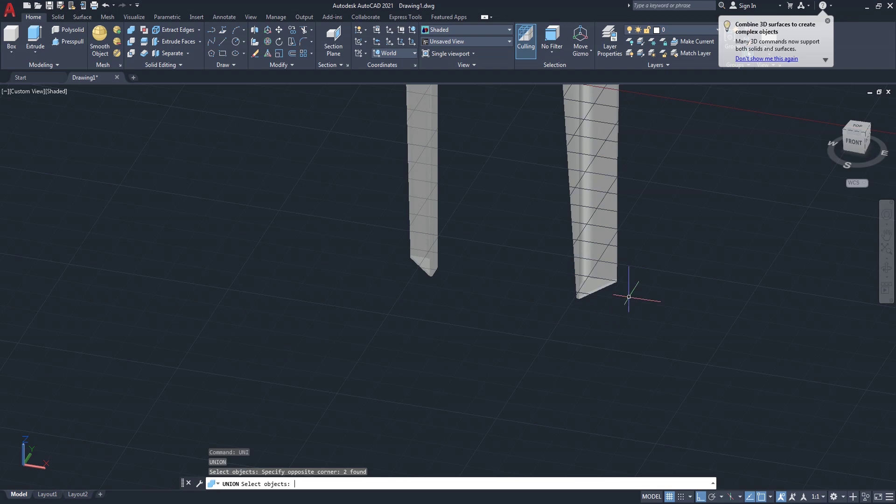
{"action": "key", "text": "Return"}
{"action": "scroll", "coordinate": [568, 322], "scroll_direction": "down", "scroll_amount": 4}
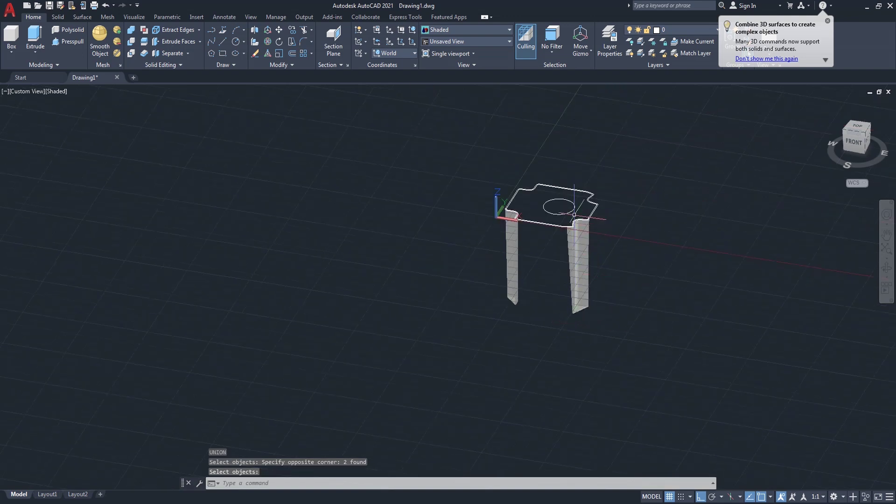
Orbit to check both legs under the notched corners, then switch to Top view
{"action": "scroll", "coordinate": [574, 215], "scroll_direction": "up", "scroll_amount": 3}
{"action": "mouse_move", "coordinate": [822, 279]}
{"action": "middle_mouse_down", "text": "shift"}
{"action": "mouse_move", "coordinate": [668, 398]}
{"action": "mouse_move", "coordinate": [752, 314]}
{"action": "mouse_move", "coordinate": [734, 332]}
{"action": "middle_mouse_up", "text": "shift"}
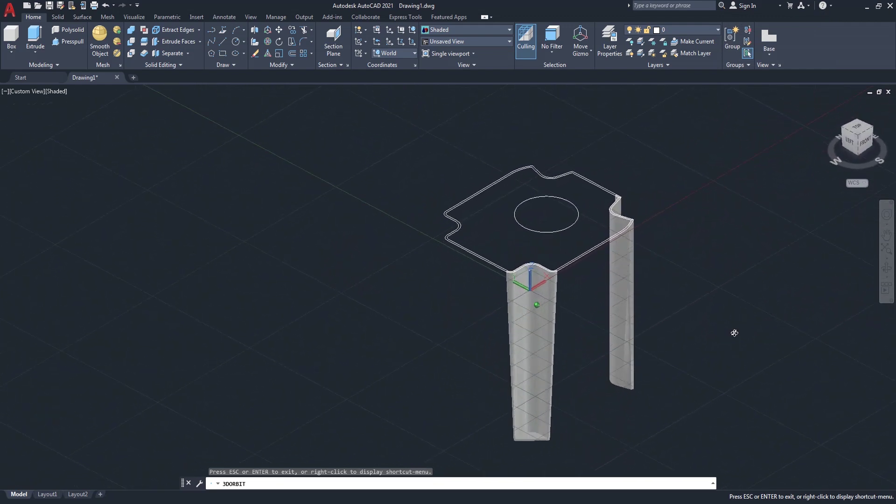
{"action": "middle_click_drag", "start_coordinate": [700, 236], "coordinate": [691, 228], "text": "shift"}
{"action": "right_click", "coordinate": [690, 228]}
{"action": "left_click", "coordinate": [710, 237]}
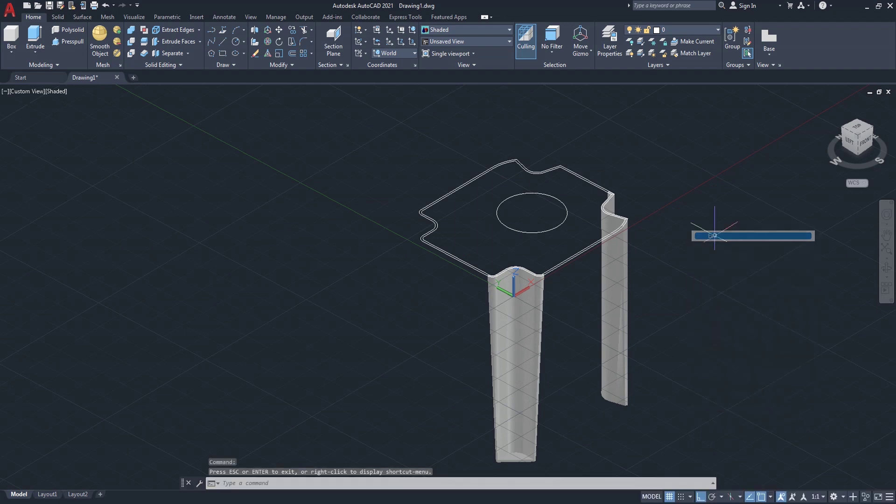
{"action": "left_click", "coordinate": [857, 128]}
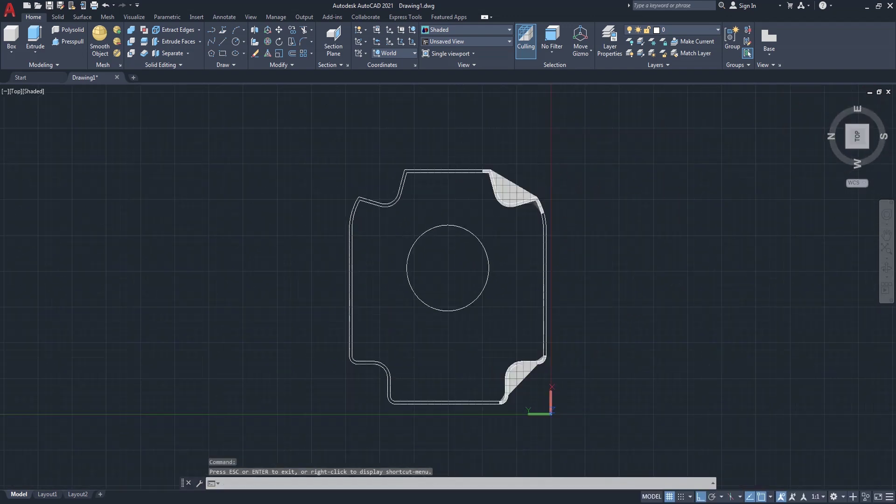
Mirror both right-hand corner legs across a vertical line, keeping the originals
{"action": "type", "text": "mi"}
{"action": "key", "text": "Return"}
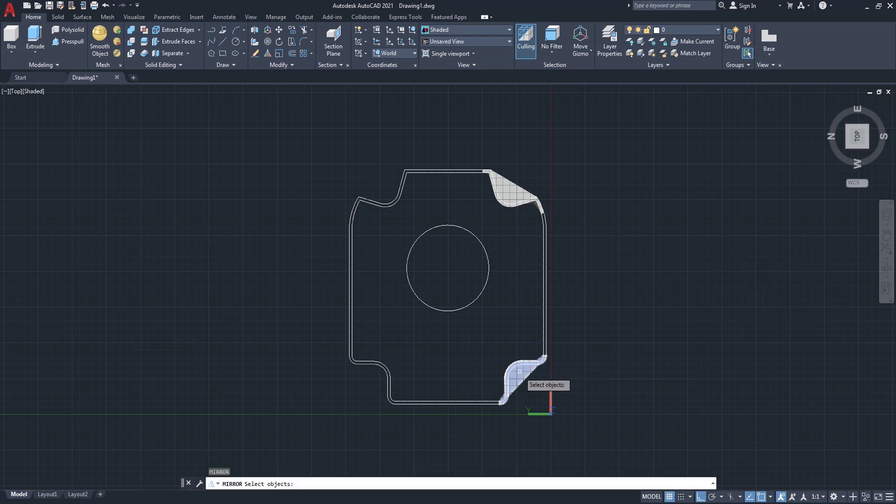
{"action": "left_click", "coordinate": [520, 371]}
{"action": "left_click", "coordinate": [505, 200]}
{"action": "key", "text": "Return"}
{"action": "left_click", "coordinate": [448, 401]}
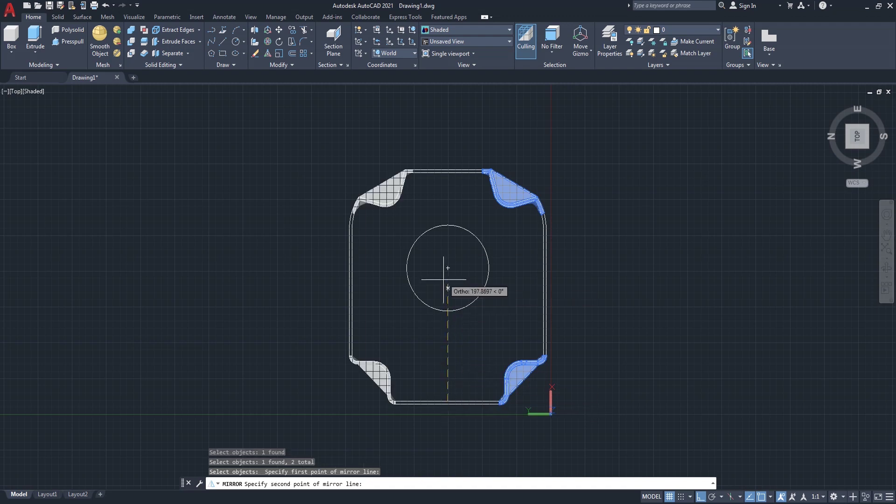
{"action": "left_click", "coordinate": [447, 288]}
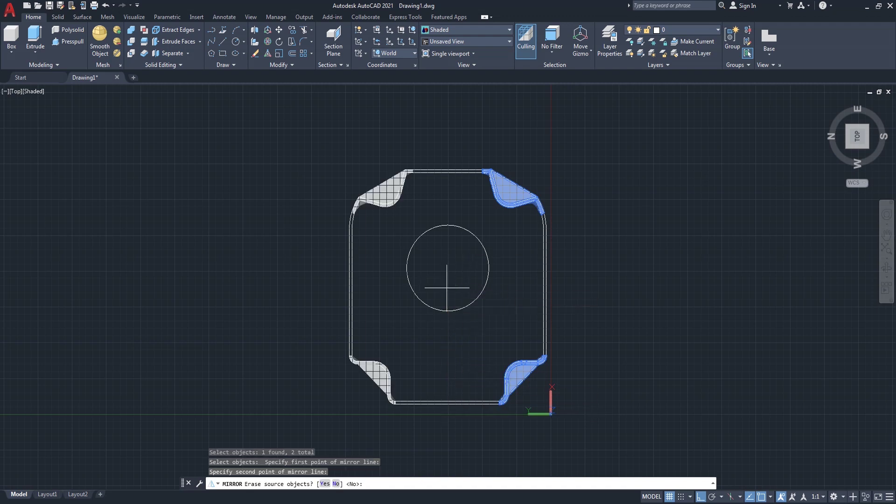
{"action": "key", "text": "Return"}
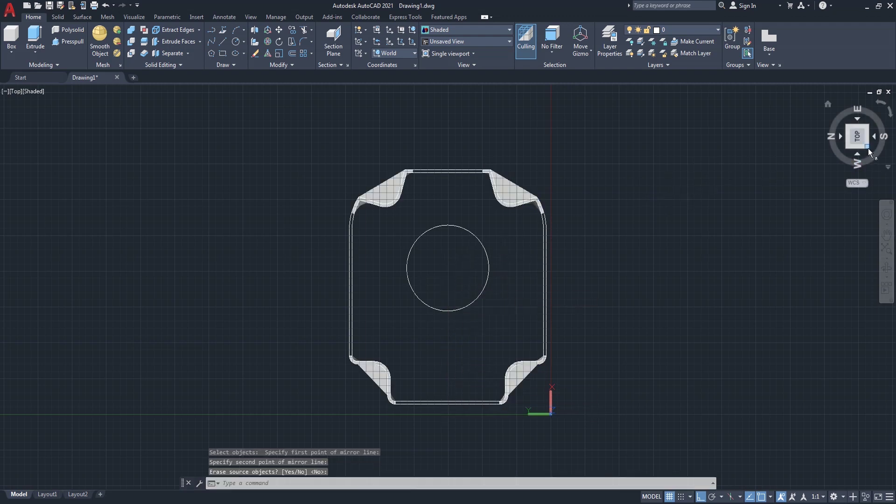
Hide the grid with F7 and orbit the stool to a front-facing custom view
{"action": "left_click", "coordinate": [867, 147]}
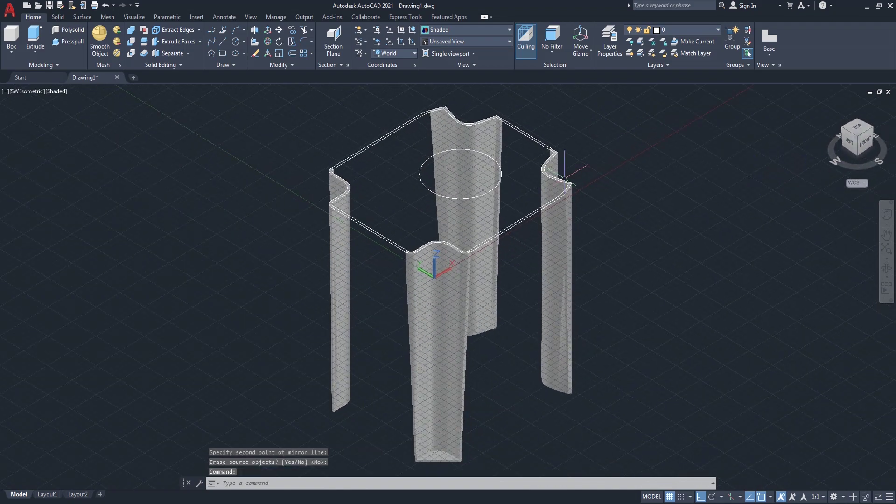
{"action": "key", "text": "F7"}
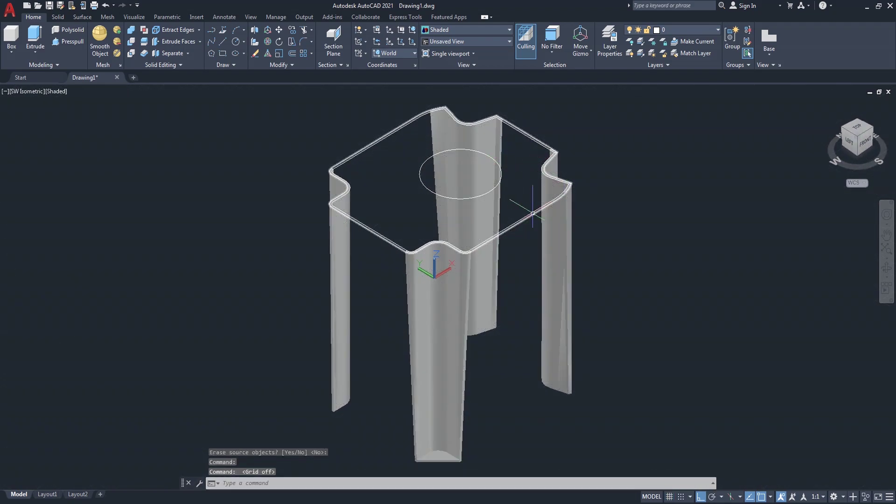
{"action": "left_click_drag", "start_coordinate": [723, 279], "coordinate": [625, 273]}
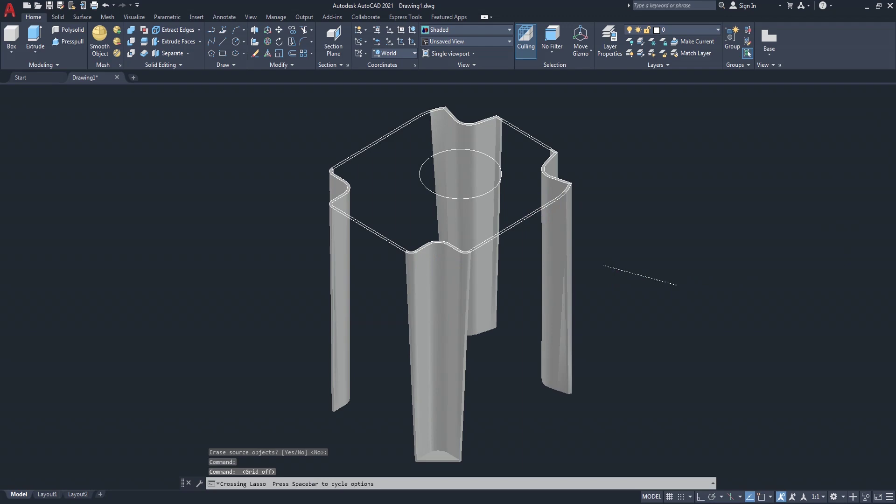
{"action": "left_click", "coordinate": [886, 267]}
{"action": "mouse_move", "coordinate": [586, 278]}
{"action": "left_mouse_down"}
{"action": "mouse_move", "coordinate": [509, 254]}
{"action": "mouse_move", "coordinate": [619, 271]}
{"action": "mouse_move", "coordinate": [534, 318]}
{"action": "left_mouse_up"}
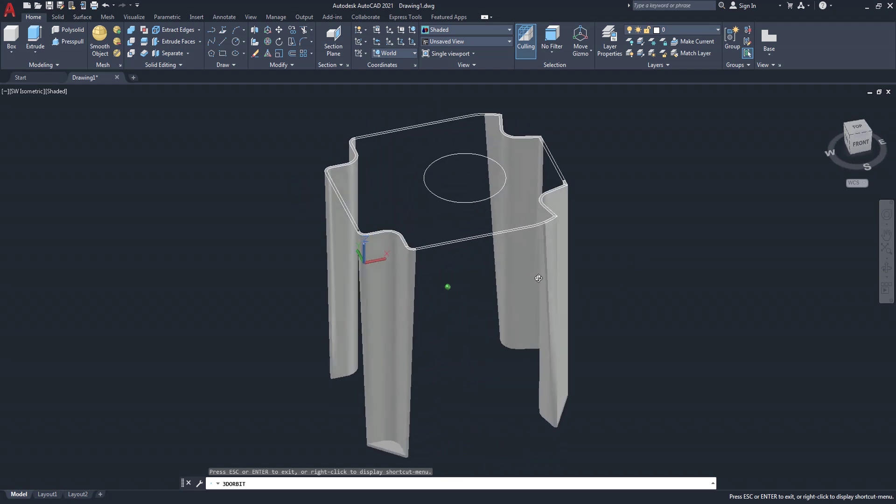
{"action": "left_click_drag", "start_coordinate": [534, 318], "coordinate": [648, 186]}
{"action": "right_click", "coordinate": [664, 163]}
{"action": "left_click", "coordinate": [680, 166]}
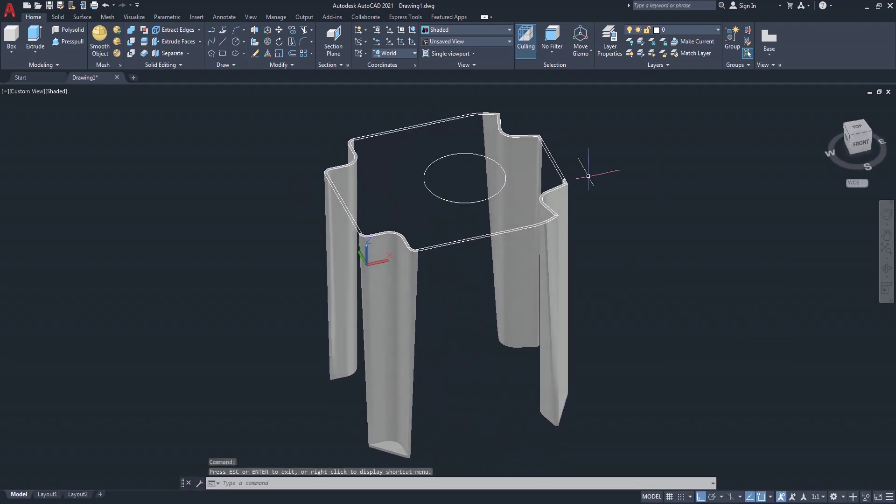
Copy the seat outline straight up by 20 and 50 units
{"action": "type", "text": "co"}
{"action": "key", "text": "Return"}
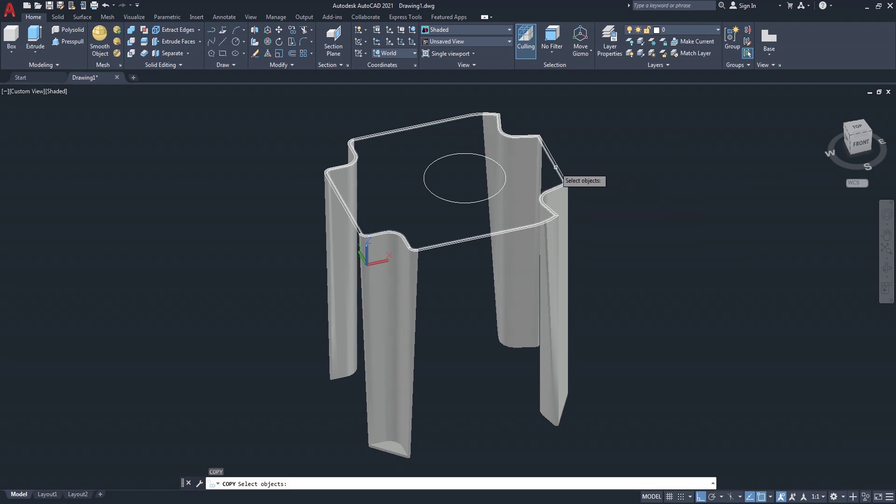
{"action": "left_click", "coordinate": [556, 167]}
{"action": "key", "text": "Return"}
{"action": "left_click", "coordinate": [633, 201]}
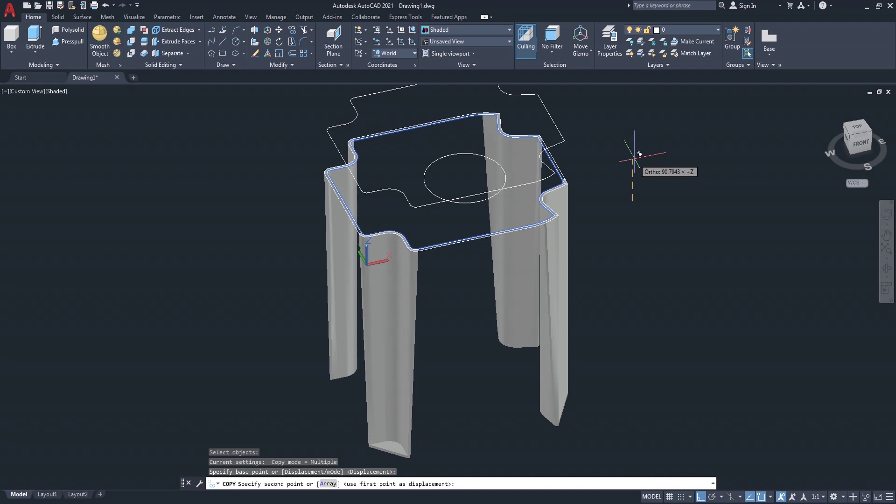
{"action": "type", "text": "20"}
{"action": "key", "text": "Return"}
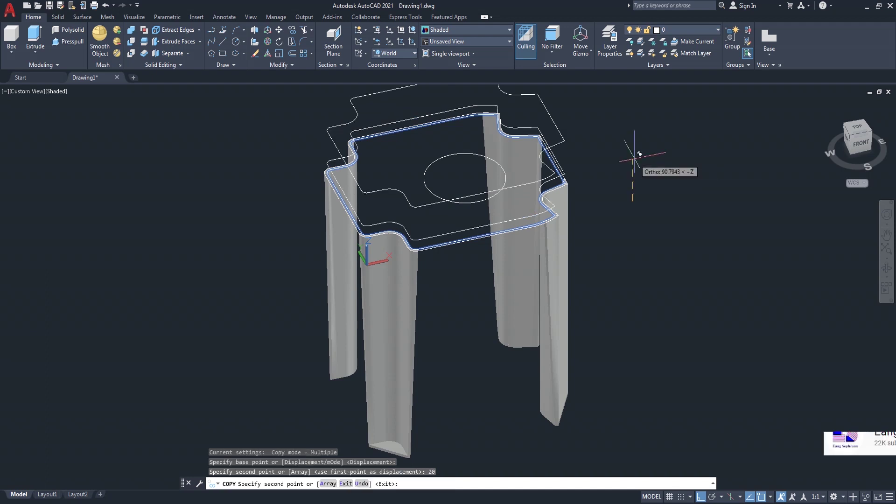
{"action": "type", "text": "50"}
{"action": "key", "text": "Return"}
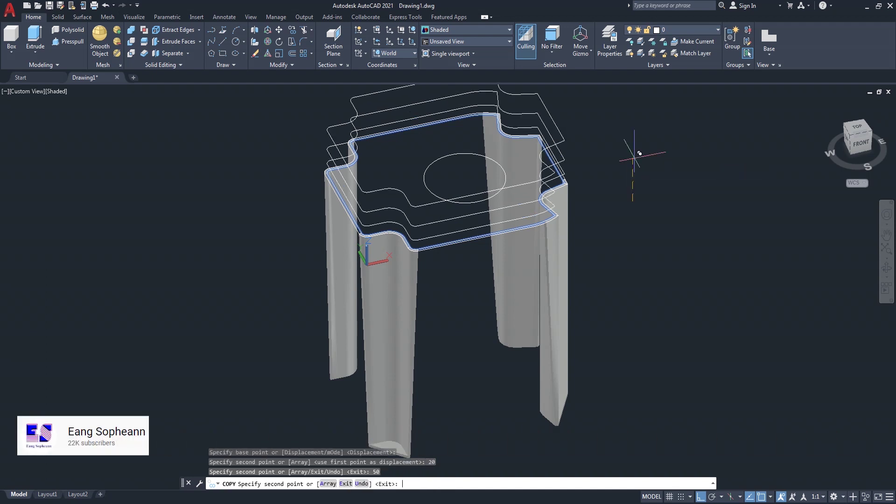
{"action": "key", "text": "Return"}
Raise the ellipse 30 units with MOVE
{"action": "type", "text": "m"}
{"action": "key", "text": "Return"}
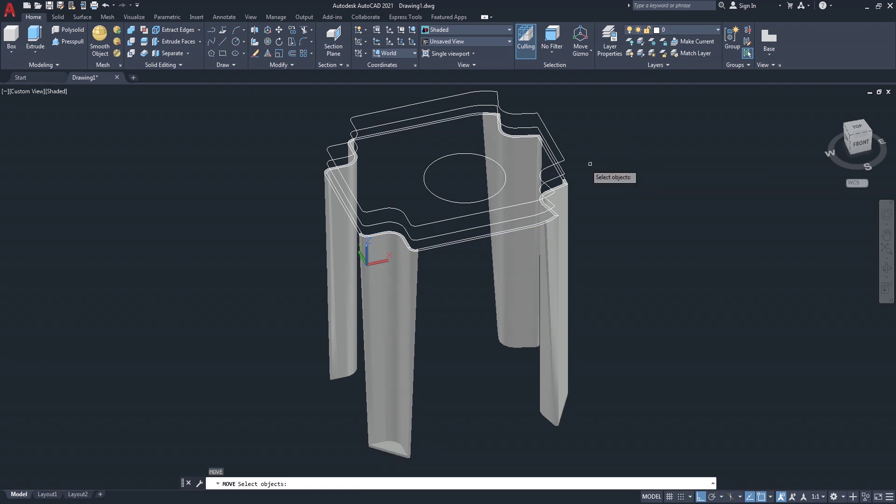
{"action": "left_click", "coordinate": [449, 200]}
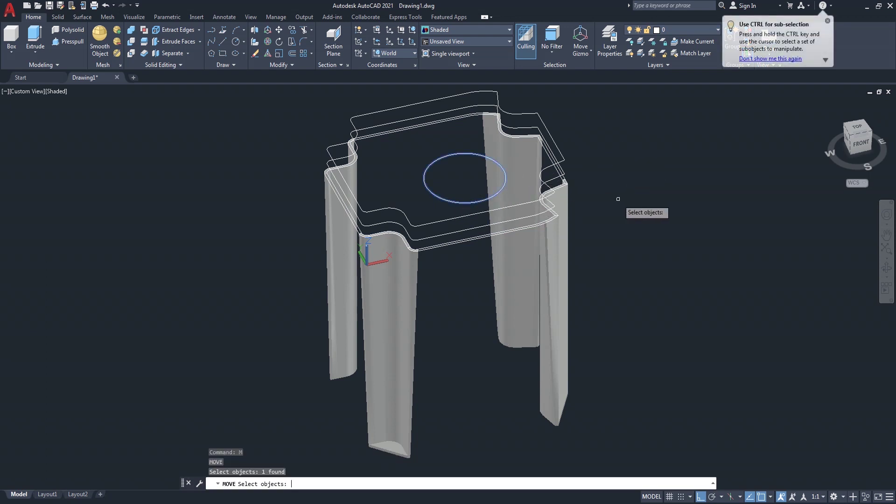
{"action": "key", "text": "Return"}
{"action": "left_click", "coordinate": [629, 196]}
{"action": "type", "text": "30"}
{"action": "key", "text": "Return"}
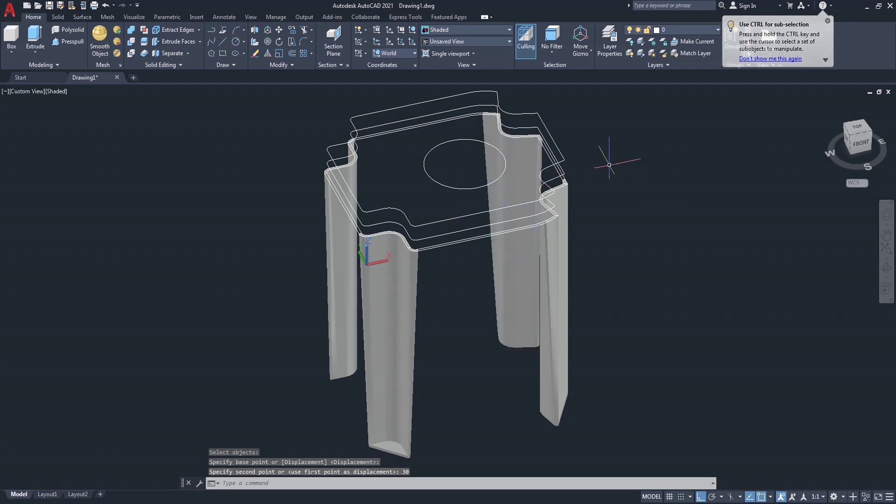
{"action": "type", "text": "ft"}
{"action": "key", "text": "Return"}
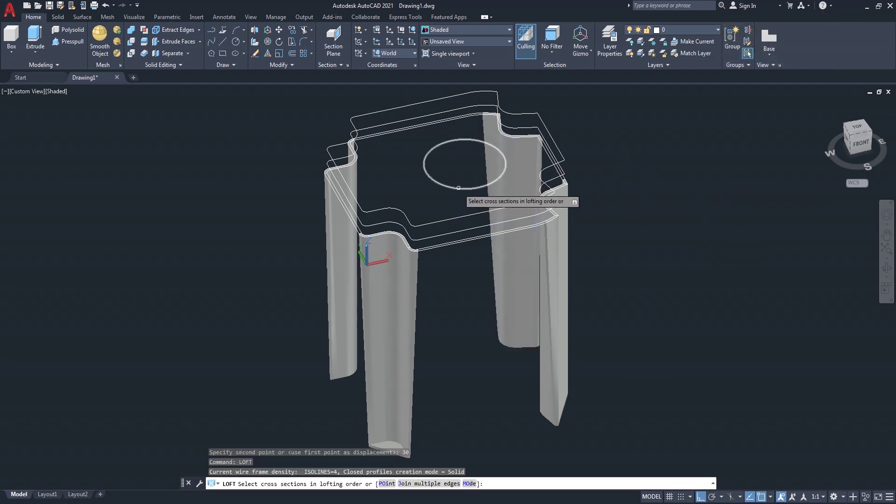
Pick the ellipse and three outlines as loft cross sections, then cancel that loft
{"action": "left_click", "coordinate": [462, 189]}
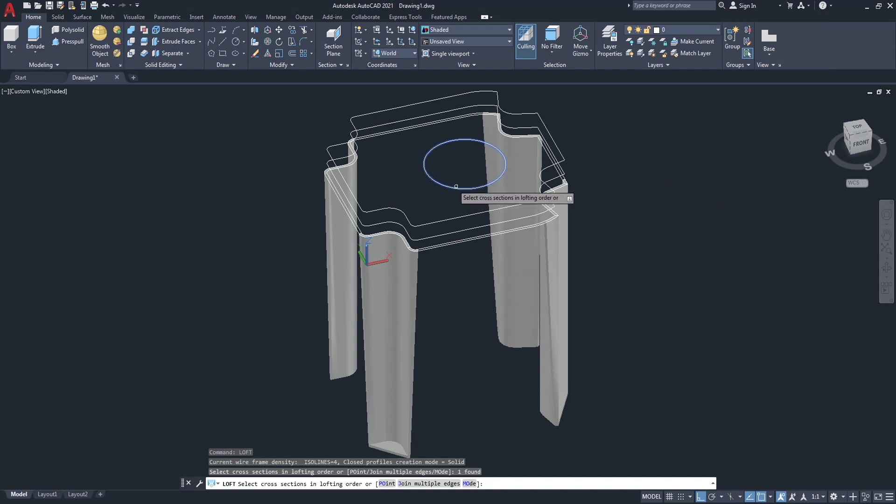
{"action": "left_click", "coordinate": [425, 101]}
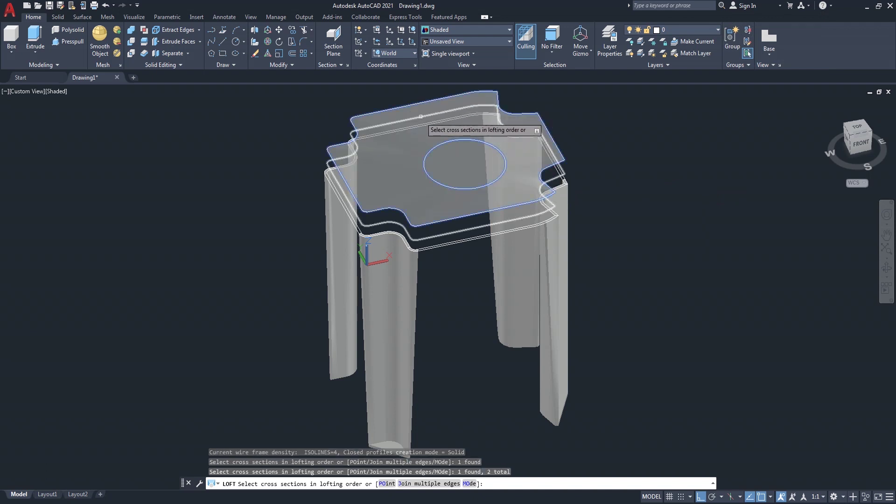
{"action": "left_click", "coordinate": [421, 119]}
{"action": "scroll", "coordinate": [421, 120], "scroll_direction": "up", "scroll_amount": 3}
{"action": "left_click", "coordinate": [421, 121]}
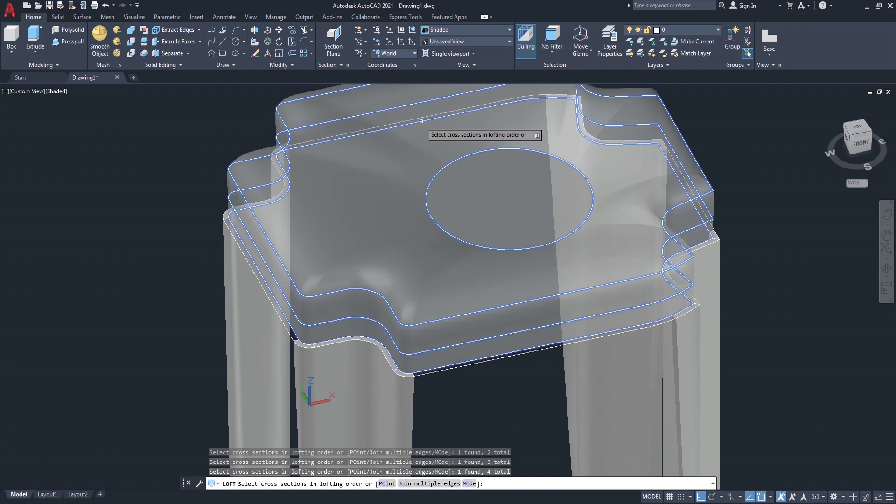
{"action": "key", "text": "Return"}
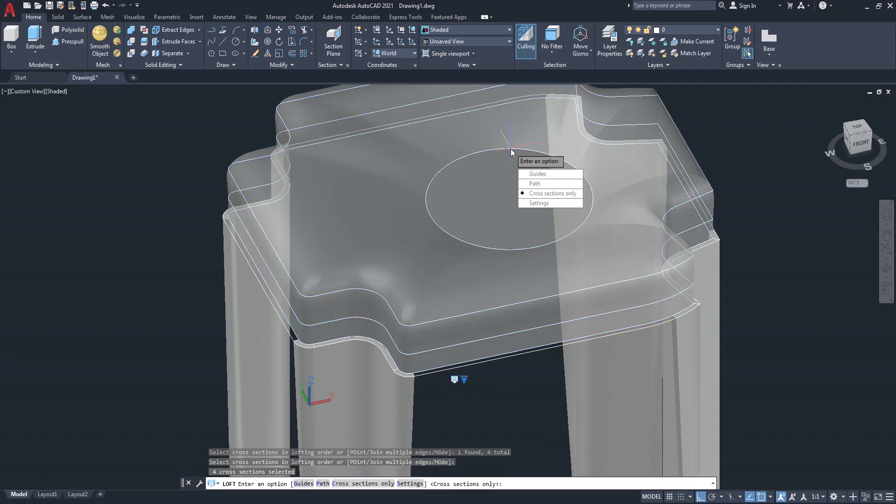
{"action": "left_click", "coordinate": [538, 204]}
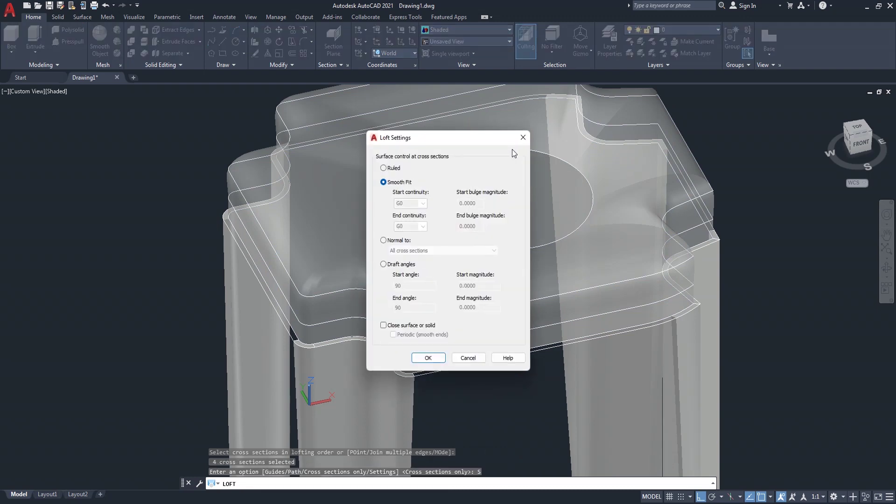
{"action": "key", "text": "Escape"}
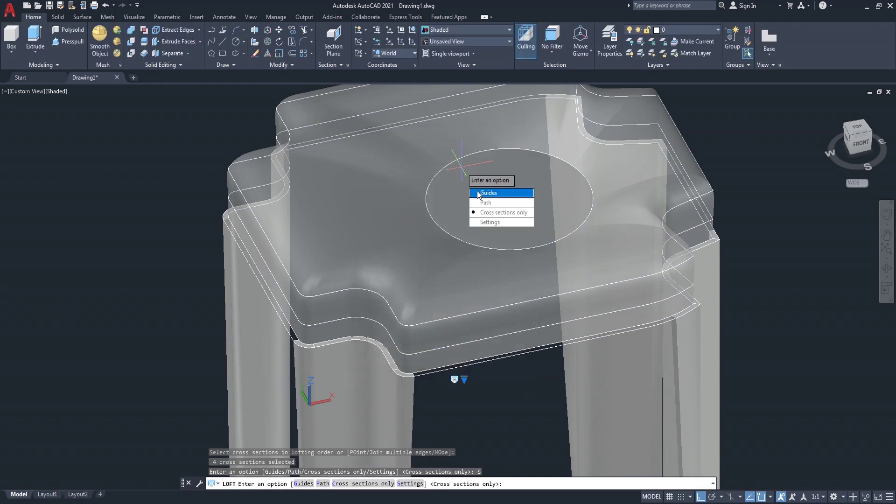
{"action": "key", "text": "Escape"}
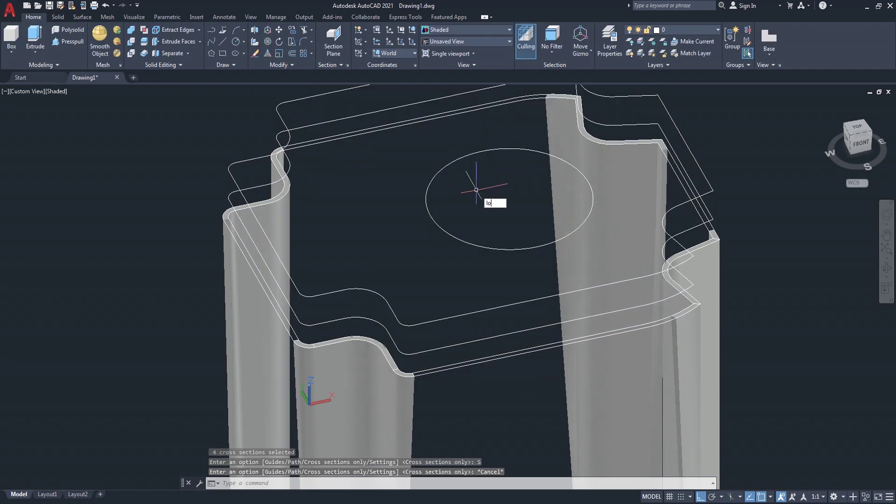
Loft the ellipse and three outlines again in surface mode, cross sections only
{"action": "type", "text": "t"}
{"action": "key", "text": "Return"}
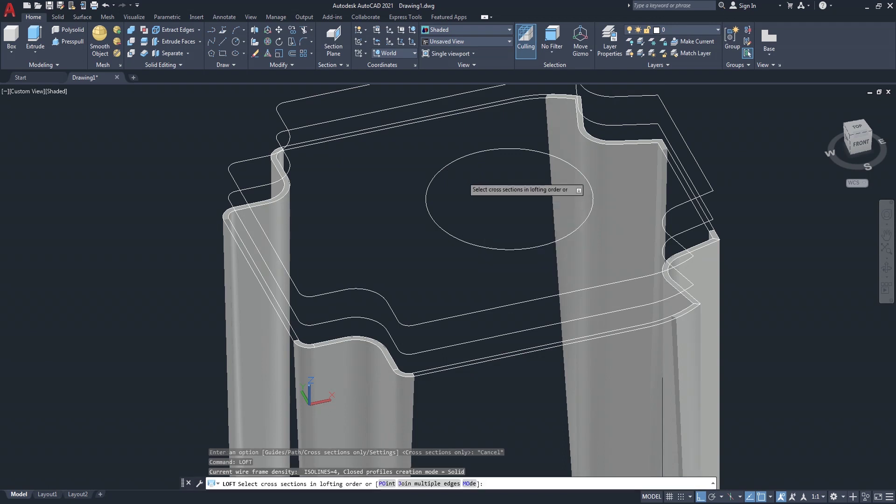
{"action": "left_click", "coordinate": [455, 159]}
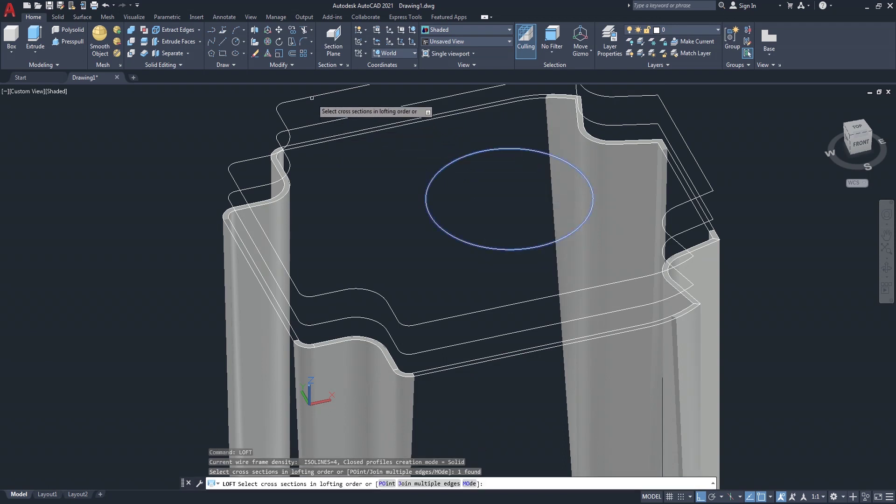
{"action": "left_click", "coordinate": [330, 116]}
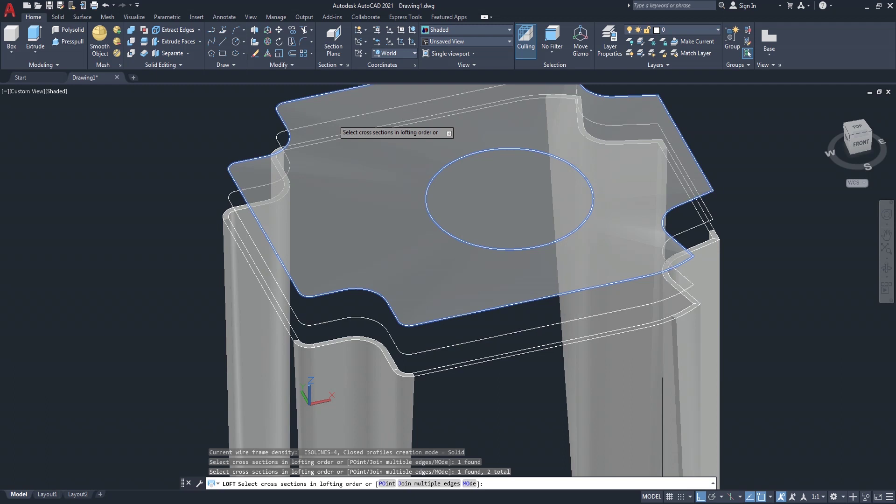
{"action": "left_click", "coordinate": [332, 119]}
{"action": "left_click", "coordinate": [347, 139]}
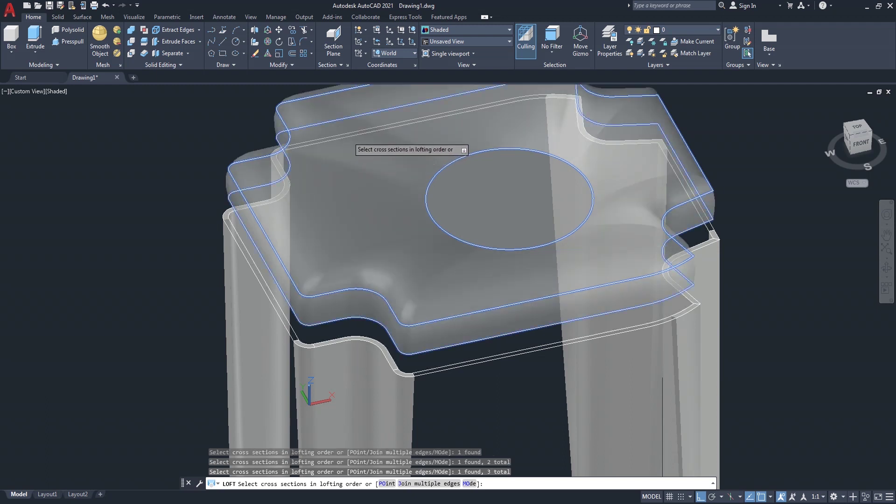
{"action": "right_click", "coordinate": [350, 138]}
{"action": "left_click", "coordinate": [382, 190]}
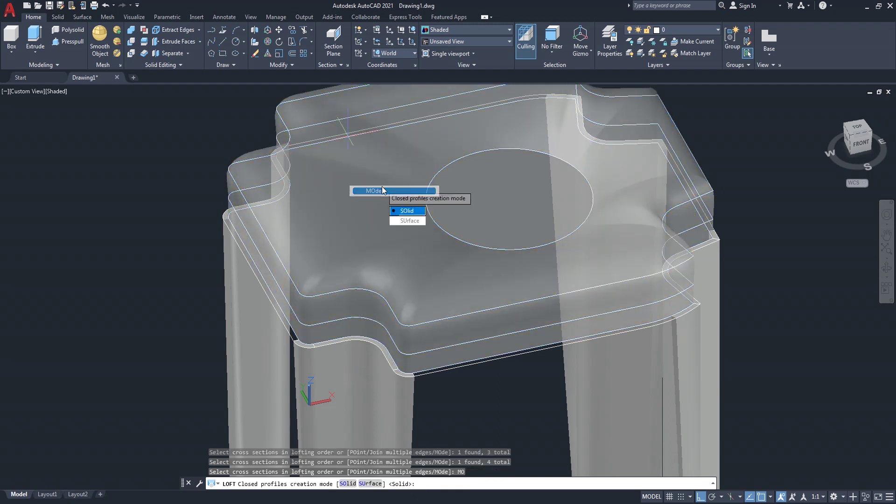
{"action": "left_click", "coordinate": [412, 220]}
{"action": "scroll", "coordinate": [444, 206], "scroll_direction": "down", "scroll_amount": 2}
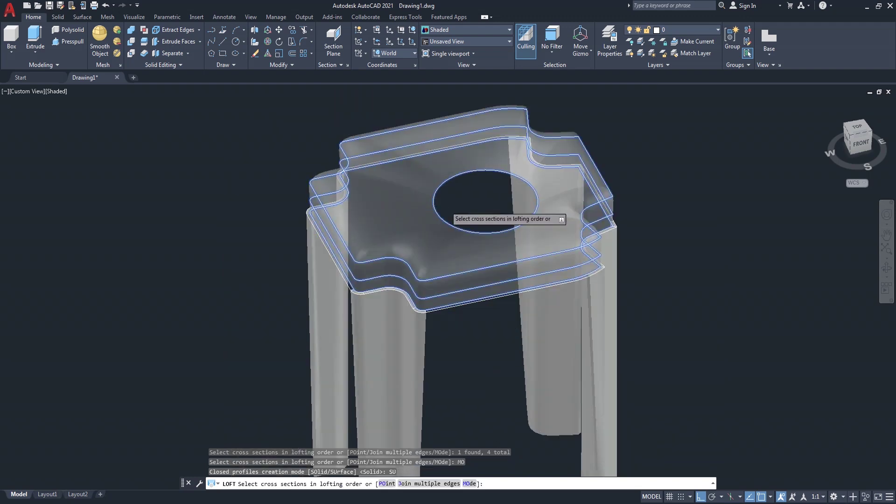
{"action": "key", "text": "Return"}
{"action": "key", "text": "Return"}
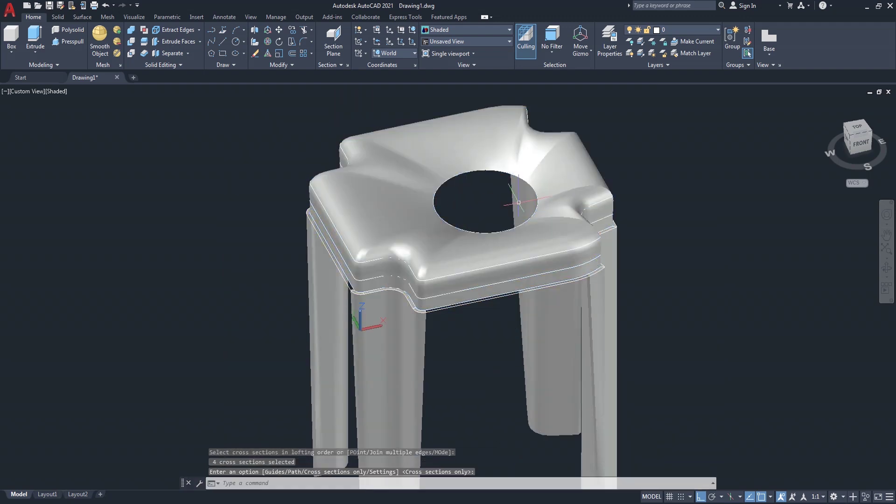
Patch the seat's round hole by selecting its three edge segments
{"action": "scroll", "coordinate": [448, 188], "scroll_direction": "up", "scroll_amount": 2}
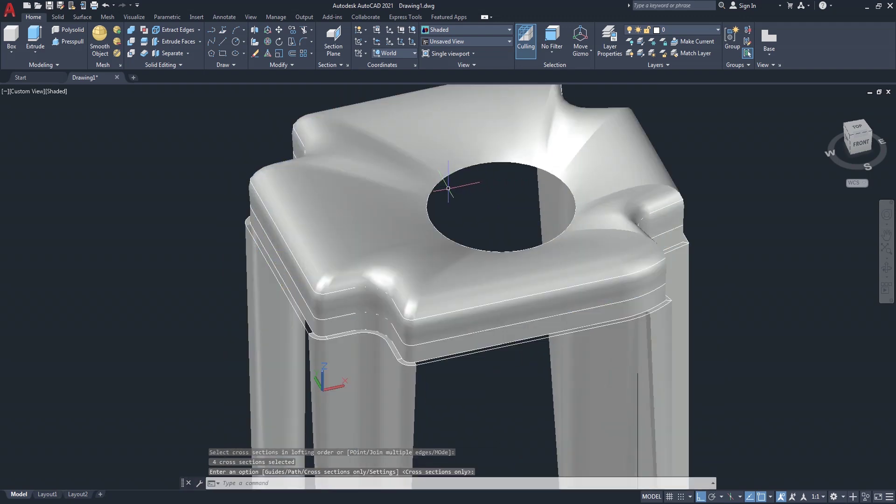
{"action": "type", "text": "Pa"}
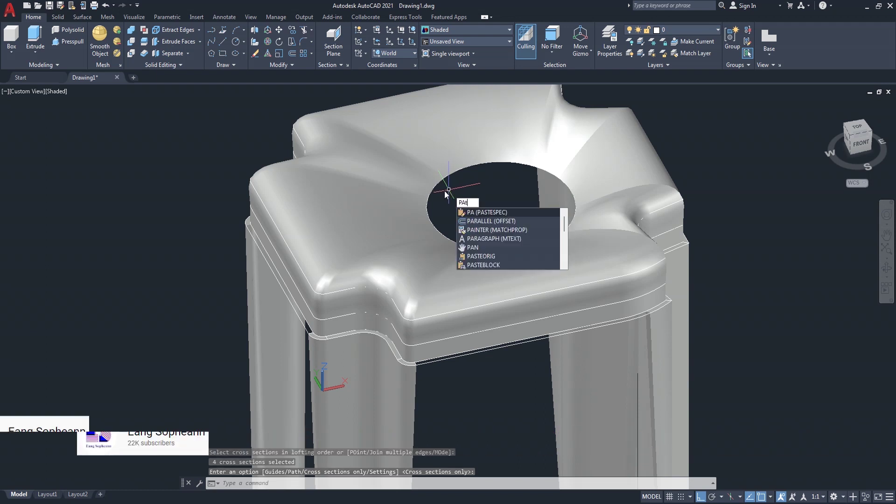
{"action": "type", "text": "tc"}
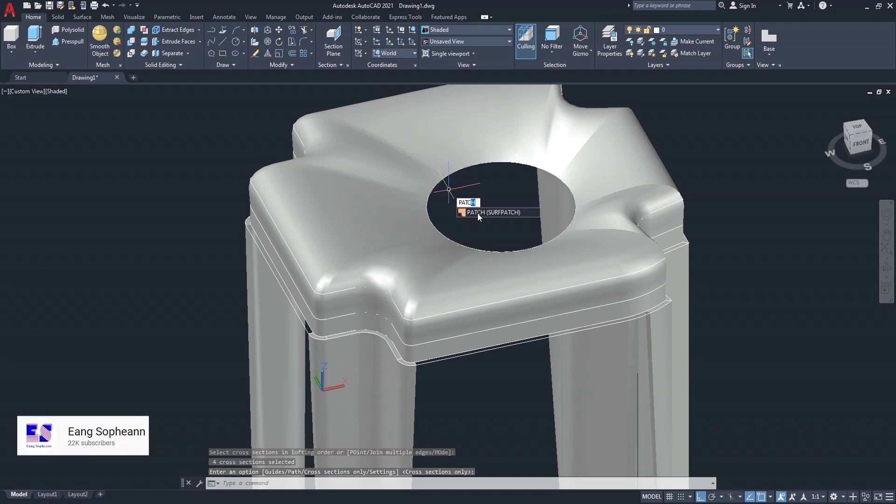
{"action": "key", "text": "Return"}
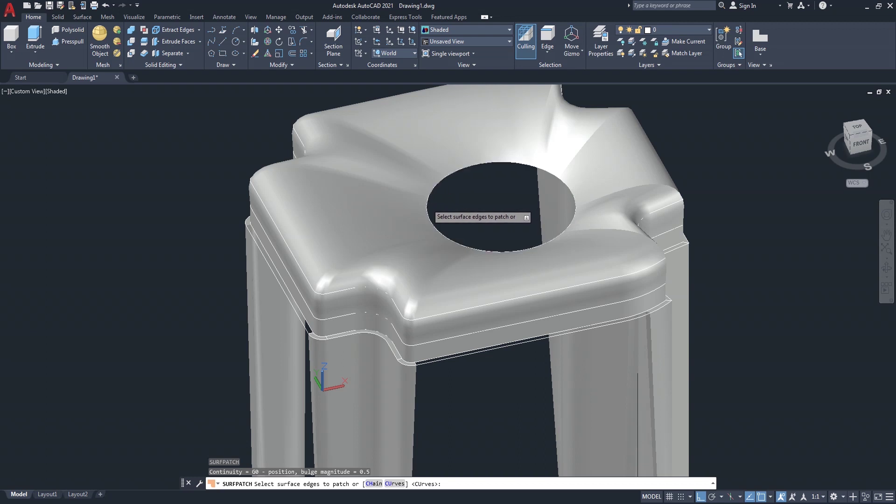
{"action": "left_click", "coordinate": [429, 201]}
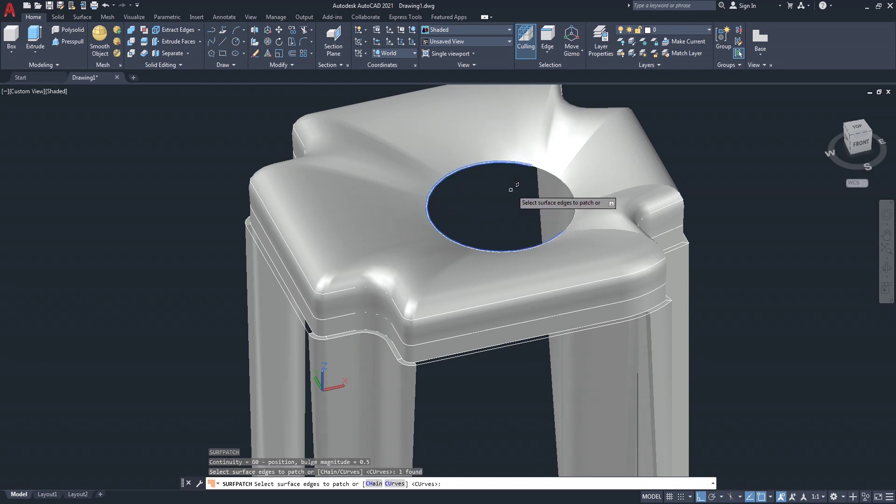
{"action": "left_click", "coordinate": [549, 165]}
{"action": "left_click", "coordinate": [571, 181]}
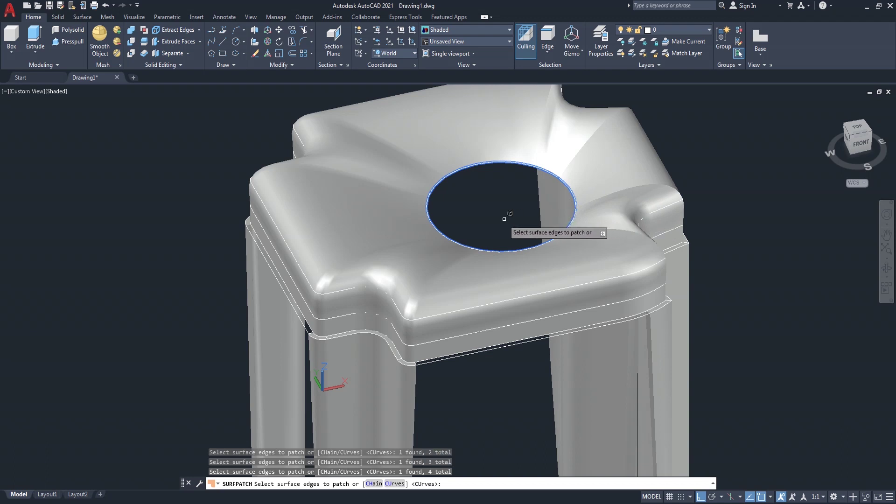
{"action": "key", "text": "Return"}
{"action": "key", "text": "Return"}
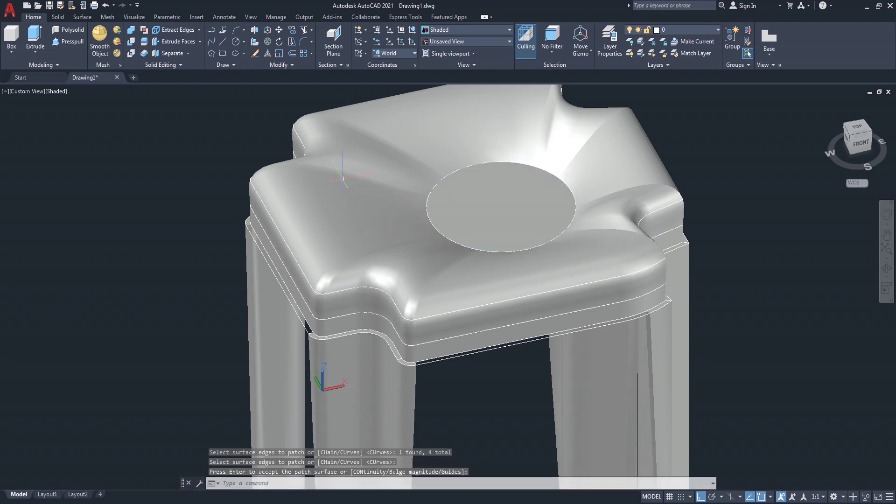
{"action": "left_click", "coordinate": [145, 54]}
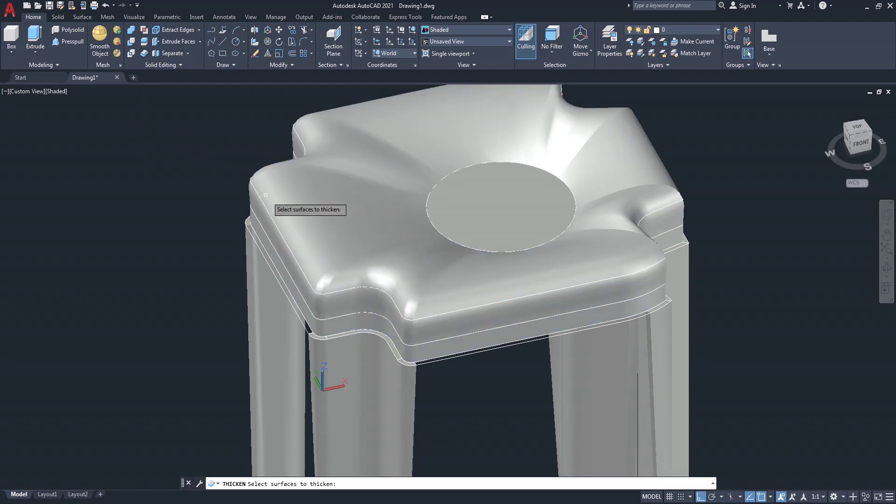
Thicken the seat surface into a solid 5 units thick
{"action": "left_click", "coordinate": [274, 205]}
{"action": "key", "text": "Return"}
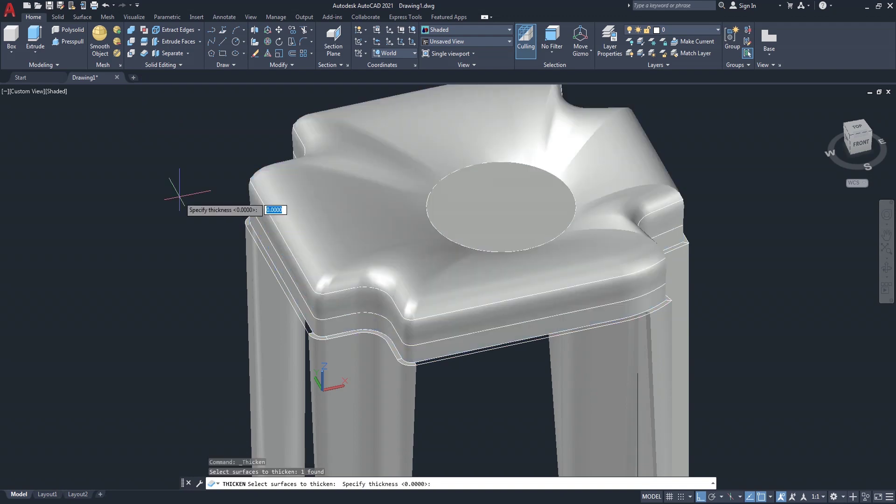
{"action": "type", "text": "5"}
{"action": "key", "text": "Return"}
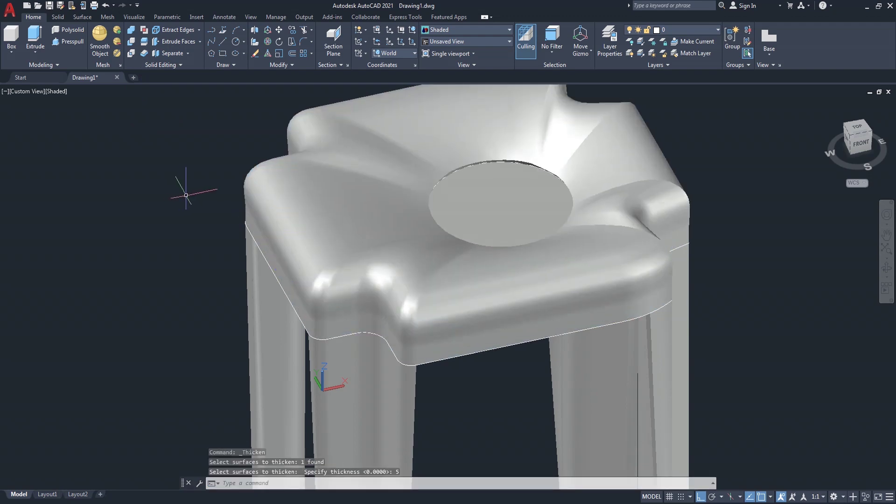
{"action": "key", "text": "Return"}
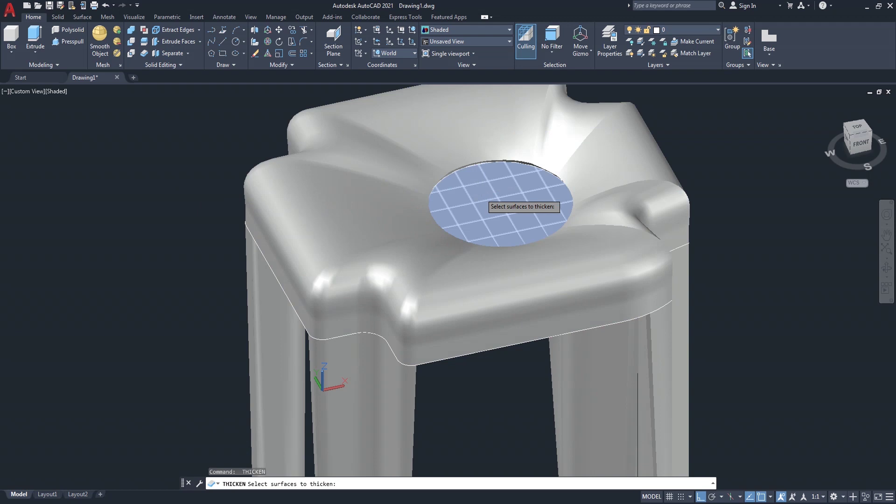
{"action": "key", "text": "Return"}
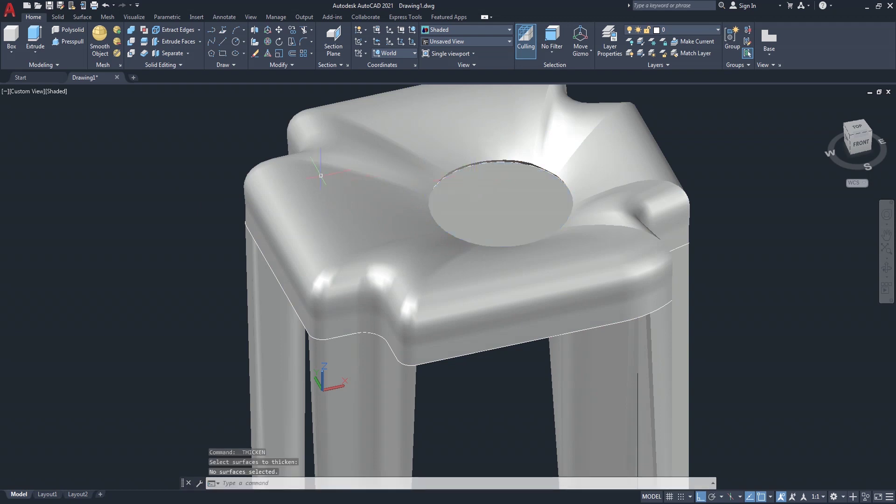
Thicken the circular patch at the default thickness of 5
{"action": "left_click", "coordinate": [145, 53]}
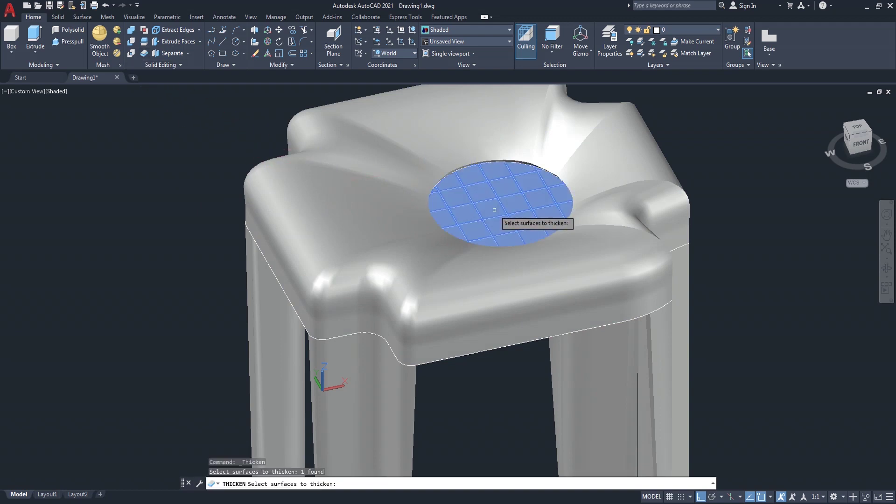
{"action": "left_click", "coordinate": [495, 186]}
{"action": "key", "text": "Return"}
{"action": "key", "text": "Return"}
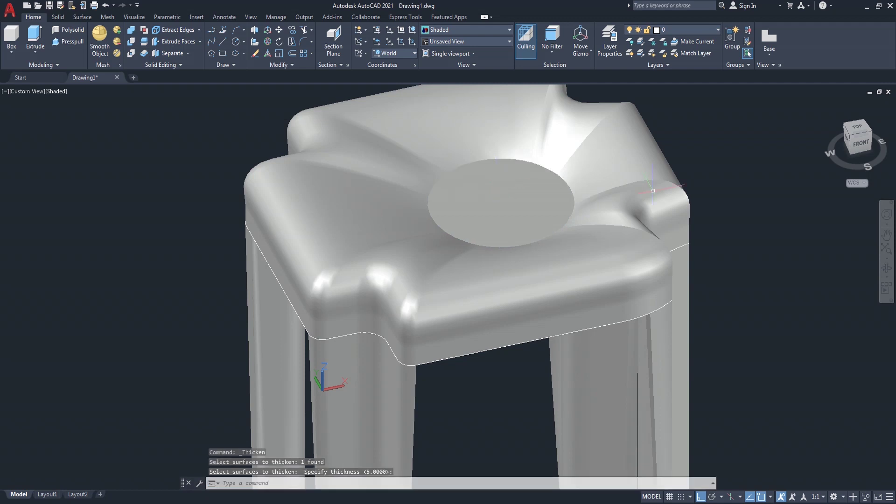
{"action": "scroll", "coordinate": [749, 191], "scroll_direction": "down", "scroll_amount": 2}
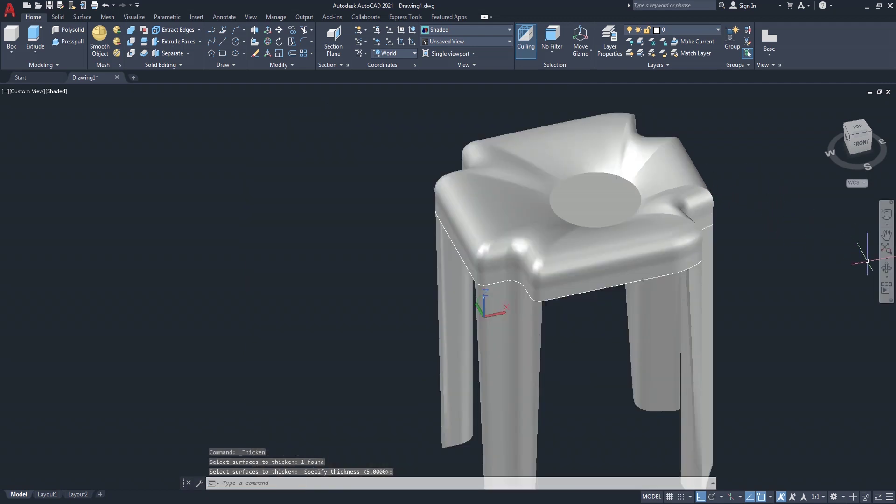
{"action": "left_click", "coordinate": [886, 266]}
{"action": "mouse_move", "coordinate": [700, 210]}
{"action": "left_mouse_down"}
{"action": "mouse_move", "coordinate": [572, 211]}
{"action": "mouse_move", "coordinate": [730, 246]}
{"action": "mouse_move", "coordinate": [639, 286]}
{"action": "mouse_move", "coordinate": [766, 310]}
{"action": "mouse_move", "coordinate": [691, 300]}
{"action": "mouse_move", "coordinate": [733, 271]}
{"action": "left_mouse_up"}
Union the seat, circular patch and legs into a single solid
{"action": "mouse_move", "coordinate": [672, 270]}
{"action": "left_mouse_down"}
{"action": "mouse_move", "coordinate": [709, 267]}
{"action": "mouse_move", "coordinate": [680, 227]}
{"action": "left_mouse_up"}
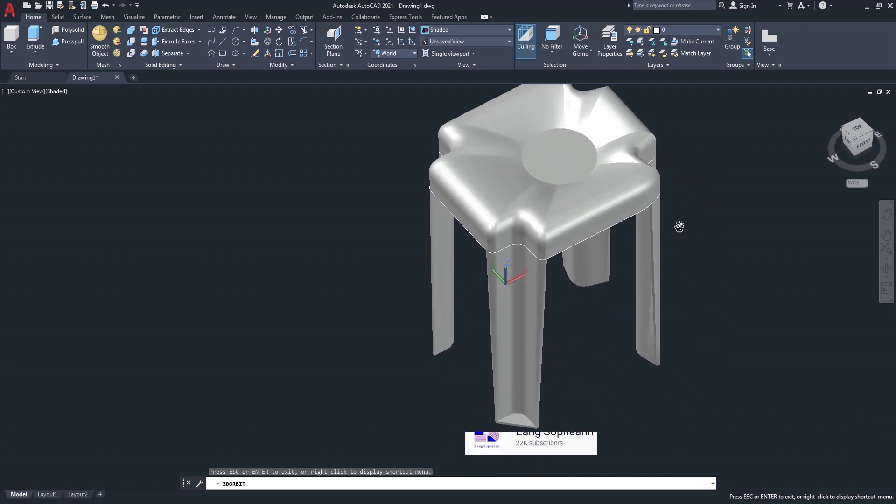
{"action": "right_click", "coordinate": [705, 212]}
{"action": "left_click", "coordinate": [728, 216]}
{"action": "type", "text": "uni"}
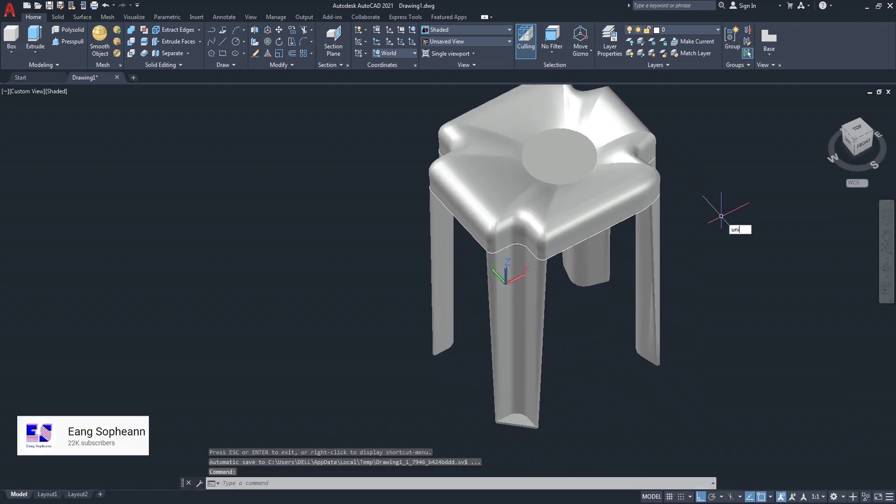
{"action": "key", "text": "Return"}
{"action": "left_click", "coordinate": [604, 196]}
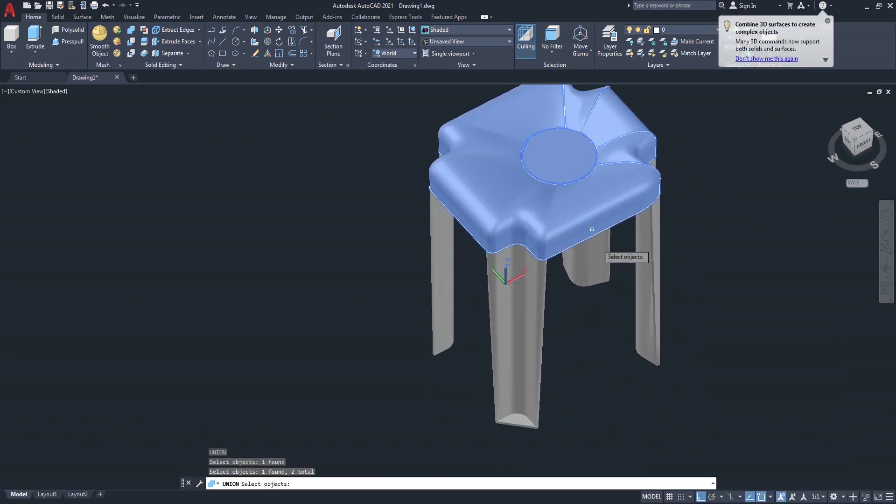
{"action": "left_click", "coordinate": [602, 259]}
{"action": "left_click", "coordinate": [637, 271]}
{"action": "left_click", "coordinate": [525, 306]}
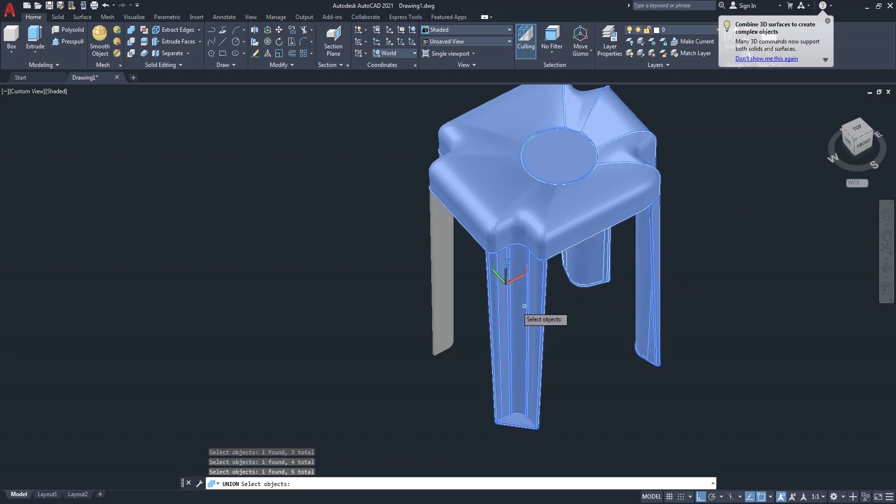
{"action": "left_click", "coordinate": [431, 295]}
{"action": "key", "text": "Return"}
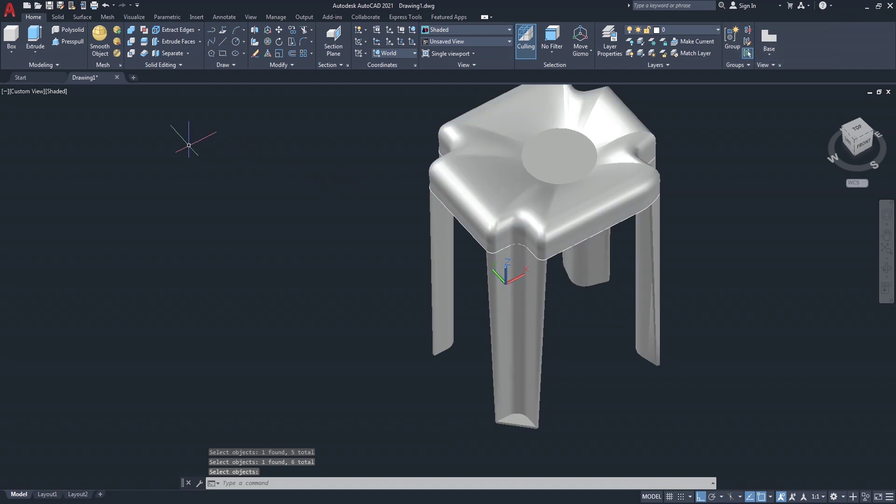
Switch the visual style to 2D Wireframe
{"action": "left_click", "coordinate": [56, 91]}
{"action": "left_click", "coordinate": [85, 116]}
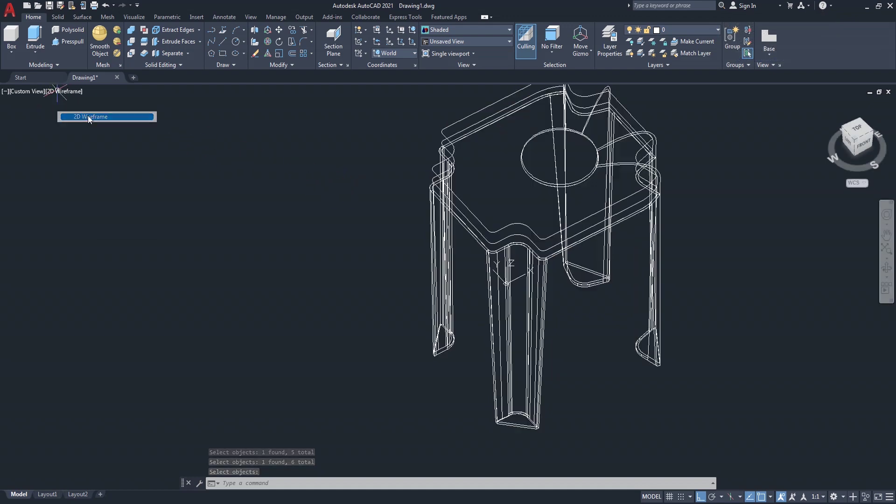
{"action": "scroll", "coordinate": [458, 250], "scroll_direction": "up", "scroll_amount": 4}
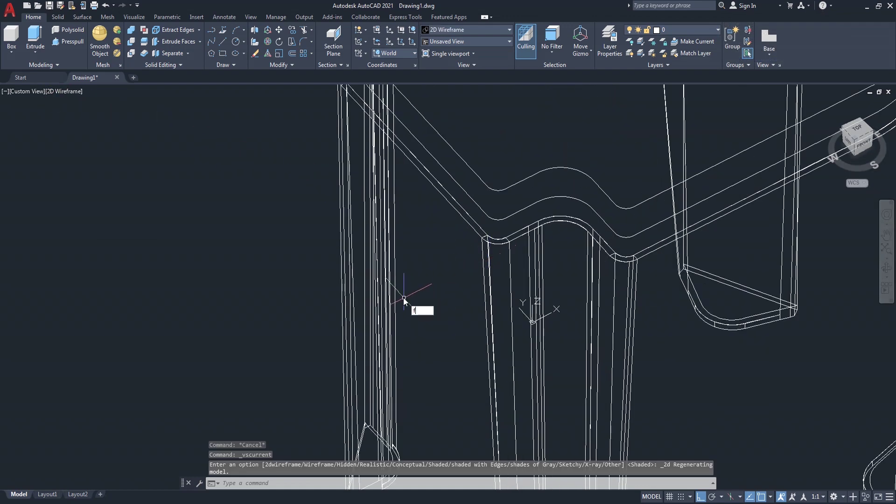
Set the fillet radius to 10 and round the first two seat-leg corner edges
{"action": "key", "text": "Return"}
{"action": "type", "text": "r"}
{"action": "key", "text": "Return"}
{"action": "type", "text": "1"}
{"action": "key", "text": "Return"}
{"action": "scroll", "coordinate": [479, 236], "scroll_direction": "up", "scroll_amount": 3}
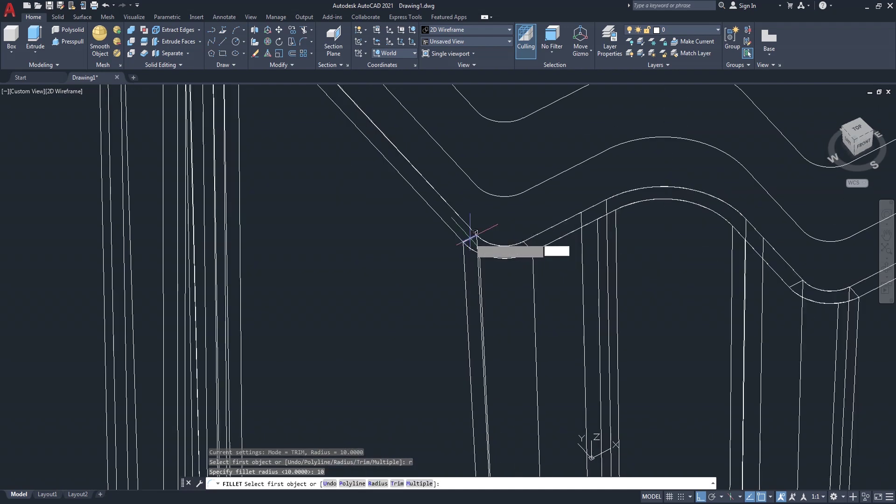
{"action": "left_click", "coordinate": [476, 232]}
{"action": "scroll", "coordinate": [330, 309], "scroll_direction": "down", "scroll_amount": 2}
{"action": "key", "text": "Return"}
{"action": "key", "text": "Return"}
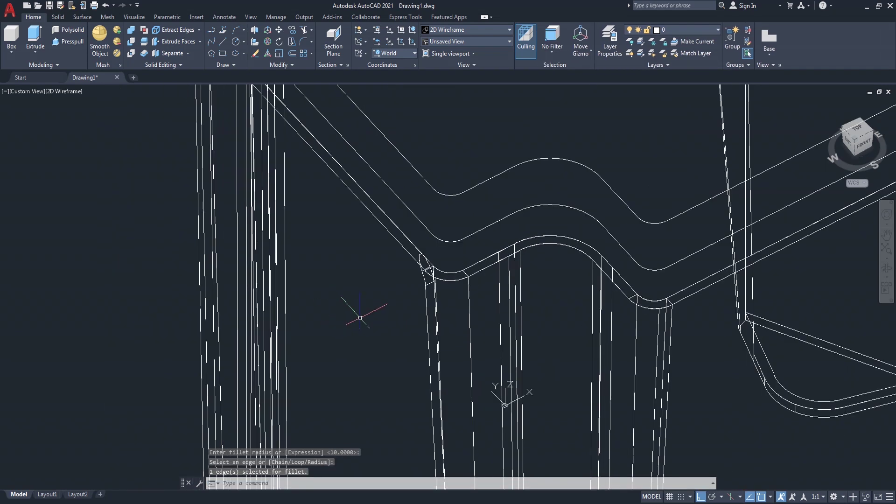
{"action": "scroll", "coordinate": [359, 317], "scroll_direction": "down", "scroll_amount": 3}
{"action": "scroll", "coordinate": [280, 196], "scroll_direction": "up", "scroll_amount": 5}
{"action": "key", "text": "Return"}
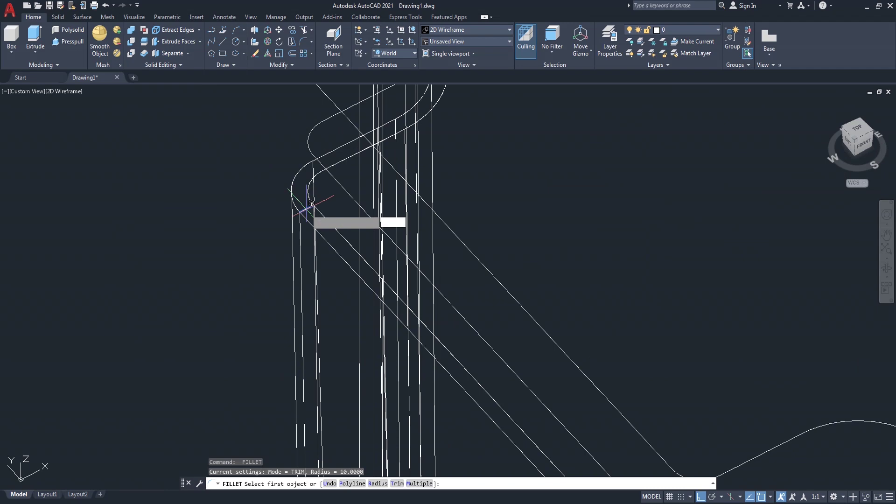
{"action": "left_click", "coordinate": [312, 204]}
{"action": "key", "text": "Return"}
{"action": "key", "text": "Return"}
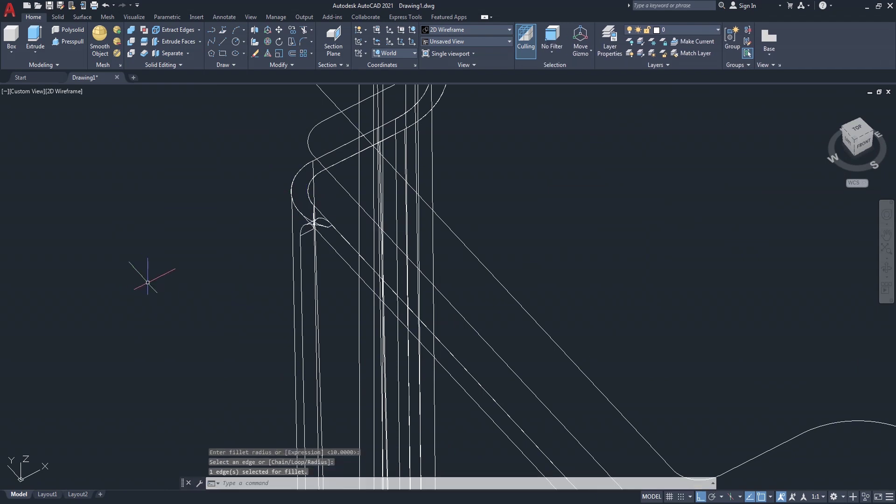
{"action": "scroll", "coordinate": [140, 275], "scroll_direction": "down", "scroll_amount": 2}
{"action": "scroll", "coordinate": [140, 275], "scroll_direction": "down", "scroll_amount": 2}
{"action": "scroll", "coordinate": [154, 280], "scroll_direction": "down", "scroll_amount": 2}
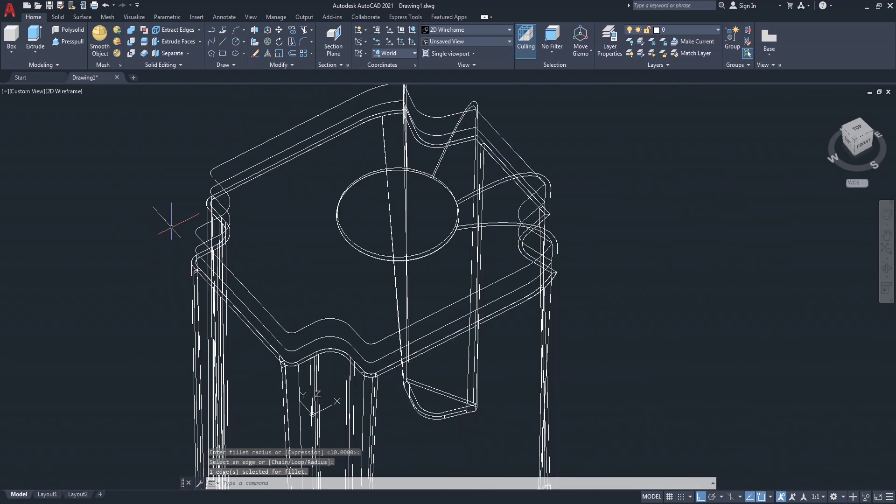
{"action": "scroll", "coordinate": [168, 227], "scroll_direction": "up", "scroll_amount": 3}
{"action": "scroll", "coordinate": [177, 280], "scroll_direction": "up", "scroll_amount": 3}
Fillet two more leg corner edges with radius 10
{"action": "key", "text": "Return"}
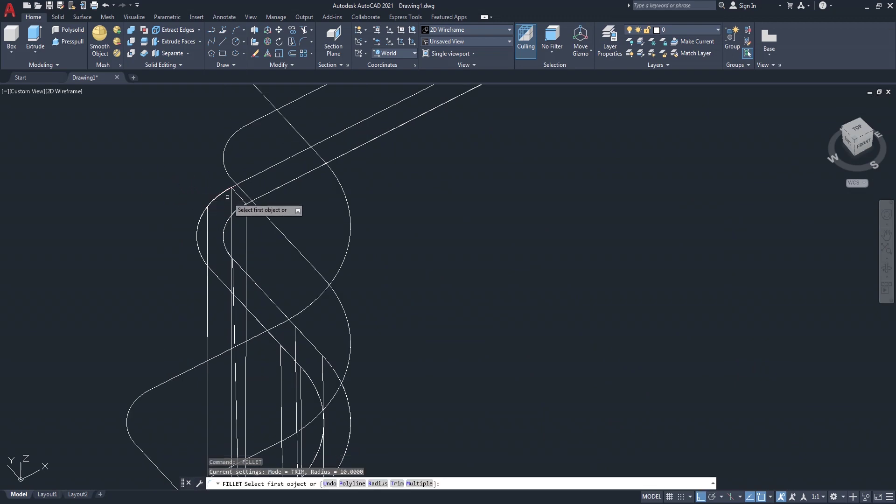
{"action": "left_click", "coordinate": [237, 196]}
{"action": "key", "text": "Return"}
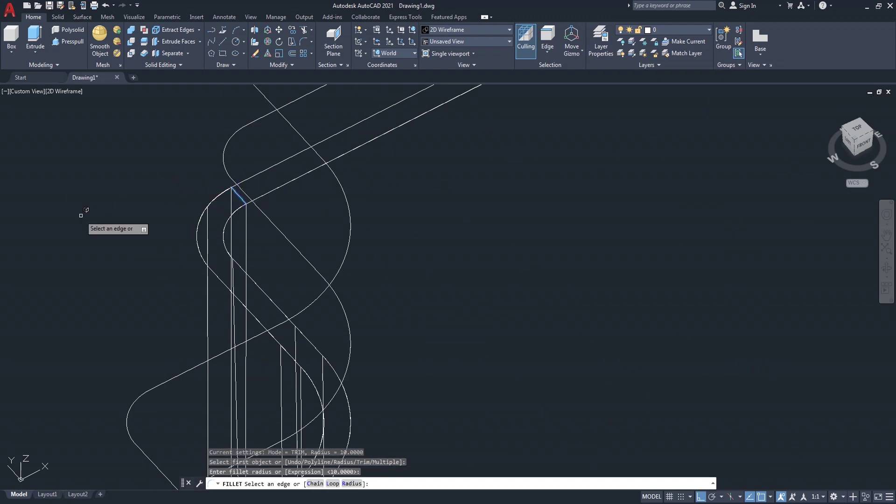
{"action": "key", "text": "Return"}
{"action": "scroll", "coordinate": [100, 200], "scroll_direction": "down", "scroll_amount": 2}
{"action": "scroll", "coordinate": [100, 200], "scroll_direction": "down", "scroll_amount": 2}
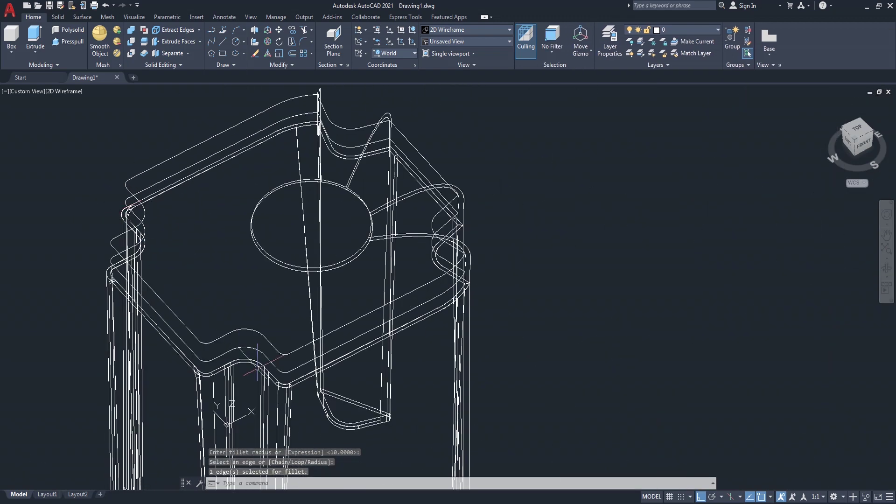
{"action": "scroll", "coordinate": [256, 367], "scroll_direction": "up", "scroll_amount": 4}
{"action": "key", "text": "Return"}
{"action": "scroll", "coordinate": [287, 364], "scroll_direction": "up", "scroll_amount": 1}
{"action": "scroll", "coordinate": [286, 362], "scroll_direction": "up", "scroll_amount": 1}
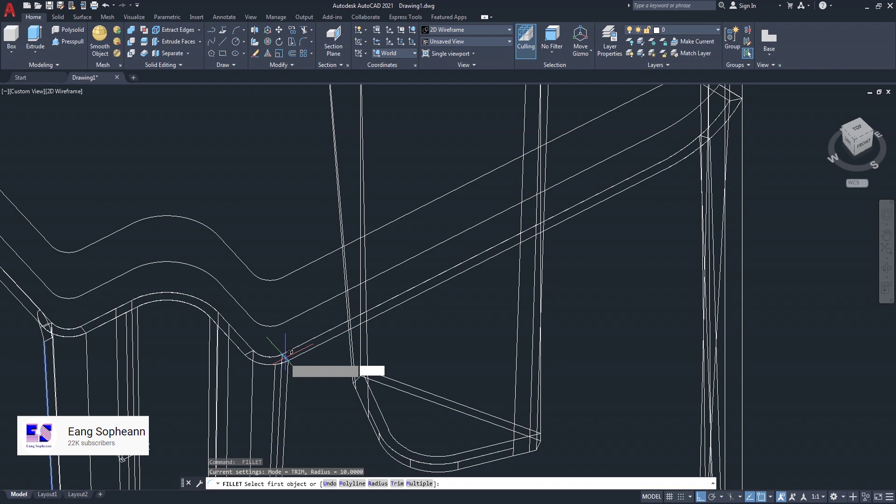
{"action": "left_click", "coordinate": [286, 357]}
{"action": "key", "text": "Return"}
{"action": "key", "text": "Return"}
{"action": "scroll", "coordinate": [423, 329], "scroll_direction": "down", "scroll_amount": 5}
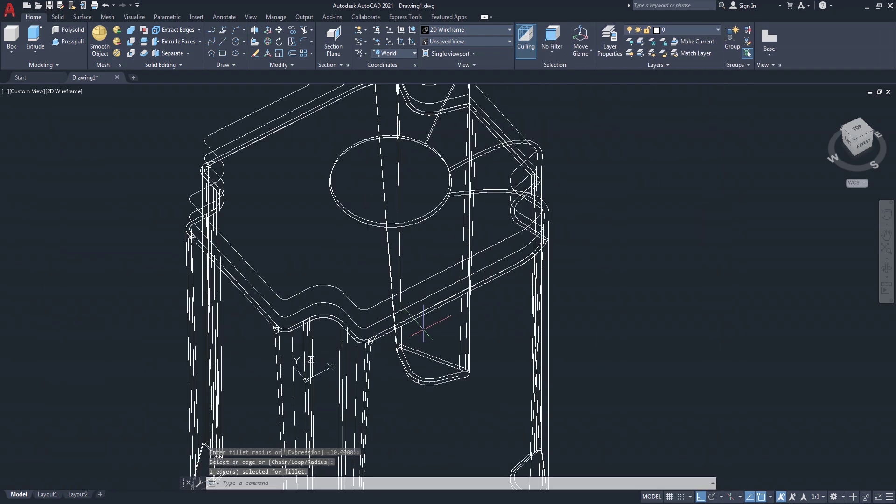
{"action": "scroll", "coordinate": [575, 246], "scroll_direction": "up", "scroll_amount": 4}
{"action": "scroll", "coordinate": [526, 254], "scroll_direction": "up", "scroll_amount": 2}
{"action": "type", "text": "f"}
{"action": "key", "text": "Return"}
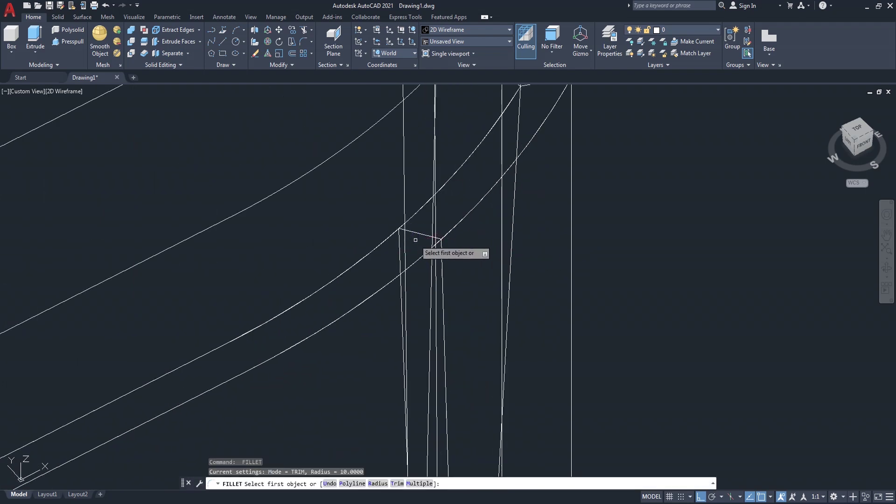
Fillet the last two leg corner edges with radius 10 and zoom out
{"action": "left_click", "coordinate": [423, 234]}
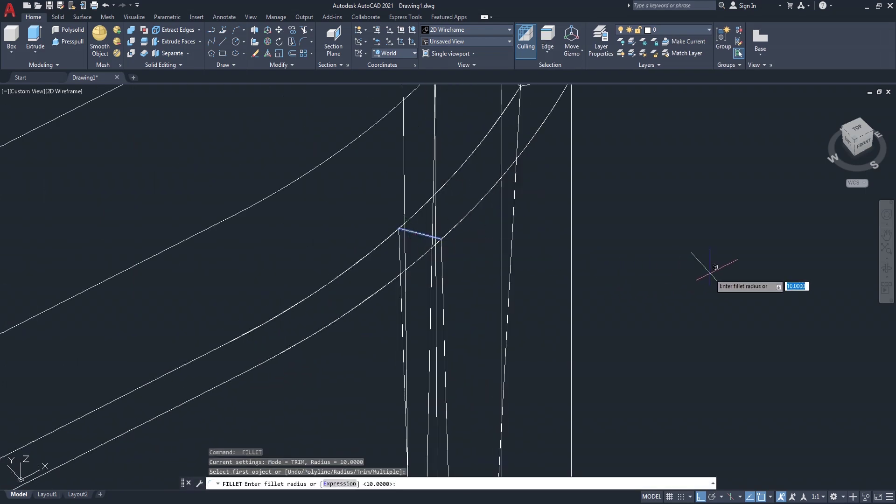
{"action": "key", "text": "Return"}
{"action": "key", "text": "Return"}
{"action": "scroll", "coordinate": [699, 279], "scroll_direction": "down", "scroll_amount": 3}
{"action": "scroll", "coordinate": [699, 279], "scroll_direction": "down", "scroll_amount": 3}
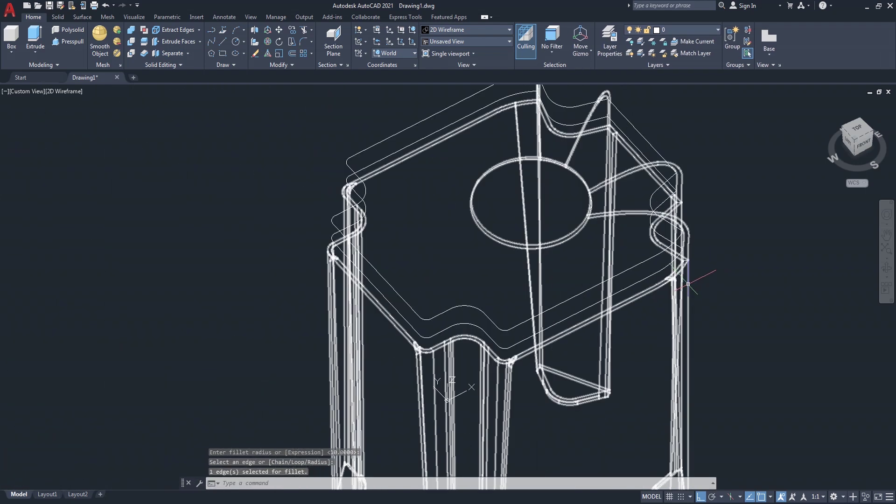
{"action": "scroll", "coordinate": [512, 199], "scroll_direction": "up", "scroll_amount": 5}
{"action": "scroll", "coordinate": [508, 200], "scroll_direction": "up", "scroll_amount": 3}
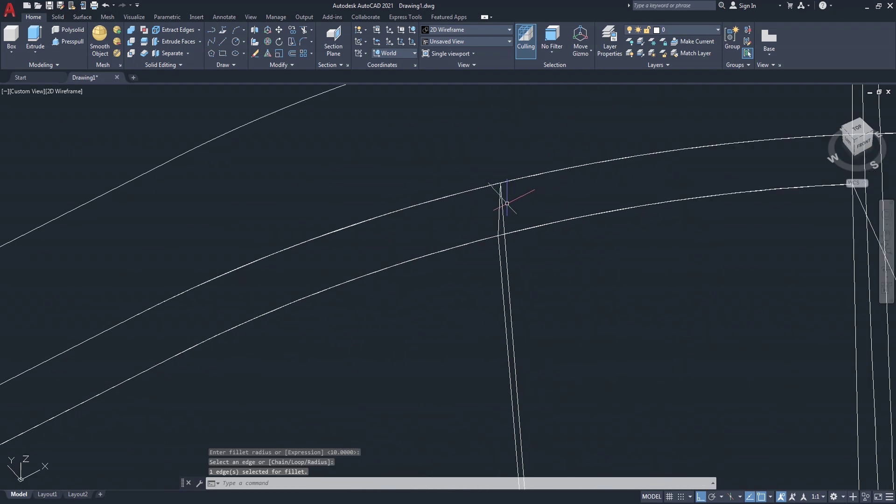
{"action": "key", "text": "Return"}
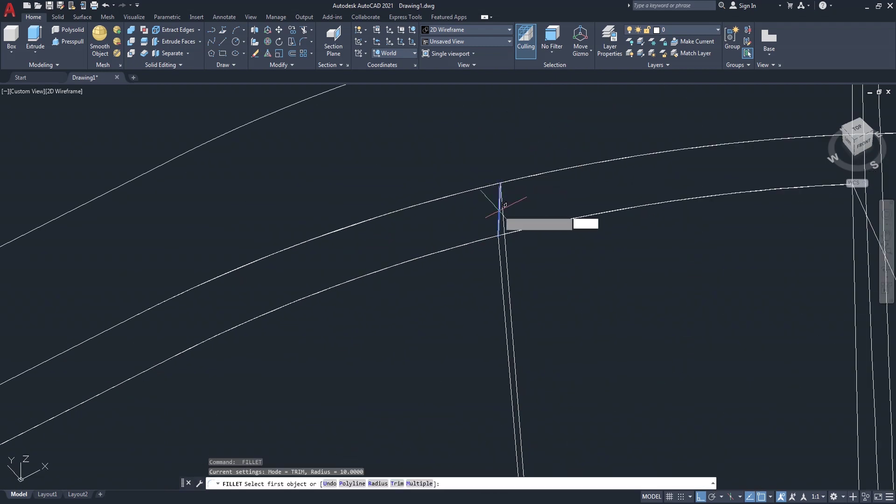
{"action": "left_click", "coordinate": [501, 210]}
{"action": "key", "text": "Return"}
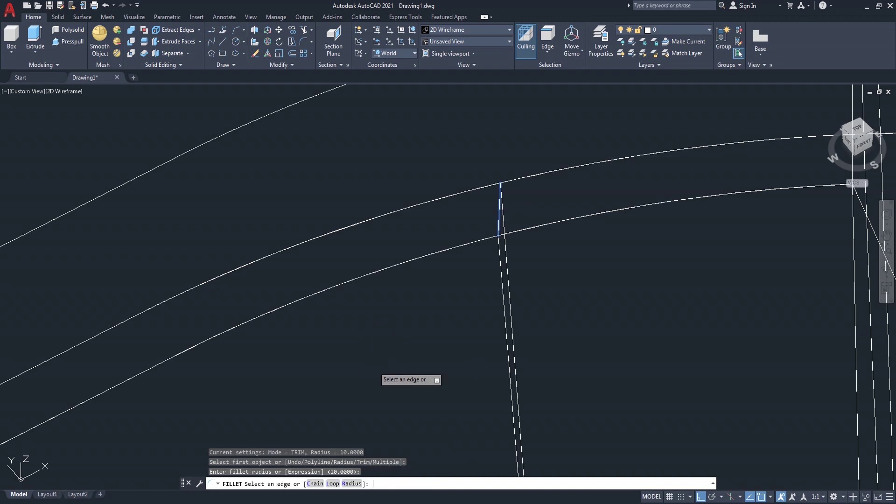
{"action": "key", "text": "Return"}
{"action": "scroll", "coordinate": [379, 344], "scroll_direction": "down", "scroll_amount": 3}
{"action": "scroll", "coordinate": [387, 327], "scroll_direction": "down", "scroll_amount": 2}
{"action": "scroll", "coordinate": [410, 290], "scroll_direction": "down", "scroll_amount": 2}
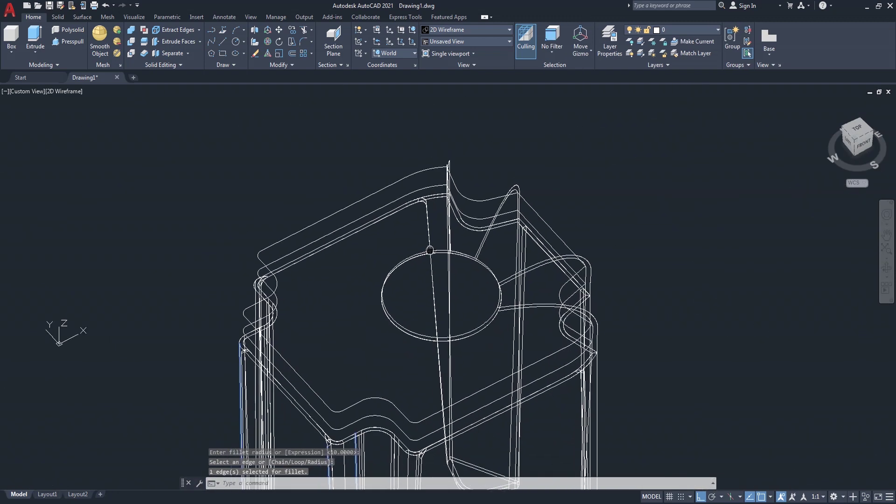
{"action": "scroll", "coordinate": [438, 254], "scroll_direction": "down", "scroll_amount": 2}
{"action": "scroll", "coordinate": [468, 259], "scroll_direction": "down", "scroll_amount": 2}
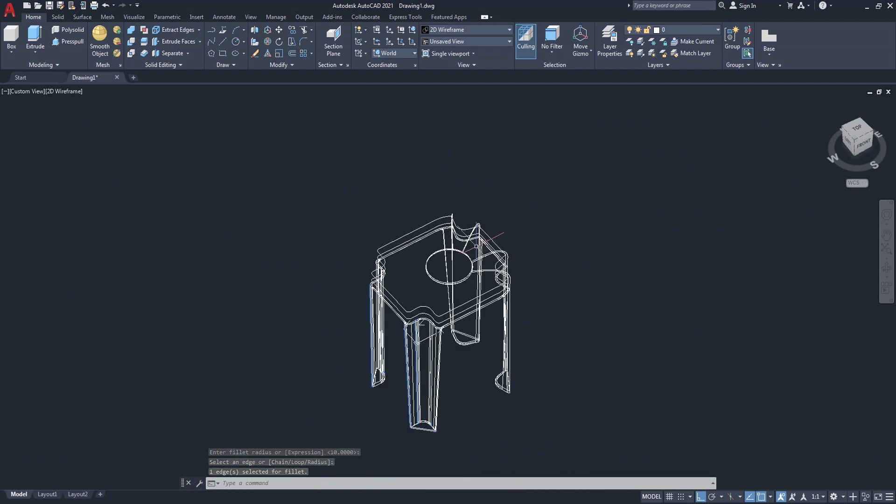
Shade the stool and move it off to the upper right
{"action": "left_click", "coordinate": [72, 93]}
{"action": "left_click", "coordinate": [126, 161]}
{"action": "type", "text": "M"}
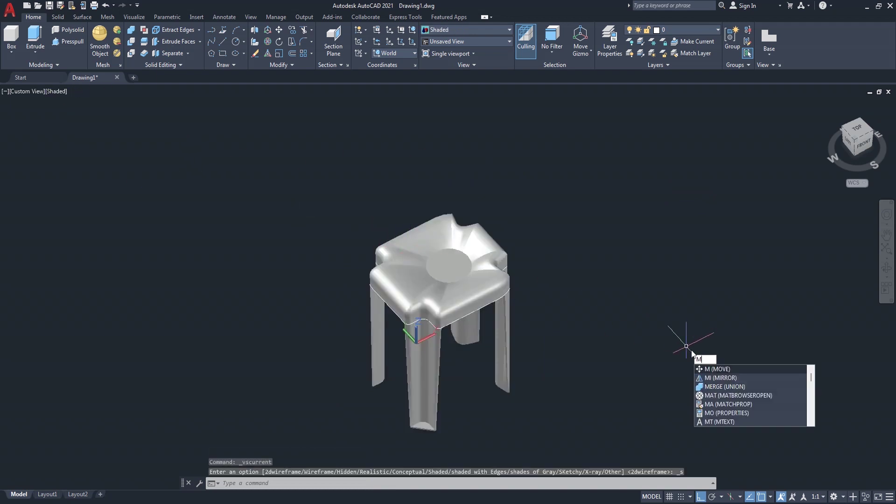
{"action": "left_click", "coordinate": [722, 372]}
{"action": "left_click", "coordinate": [481, 287]}
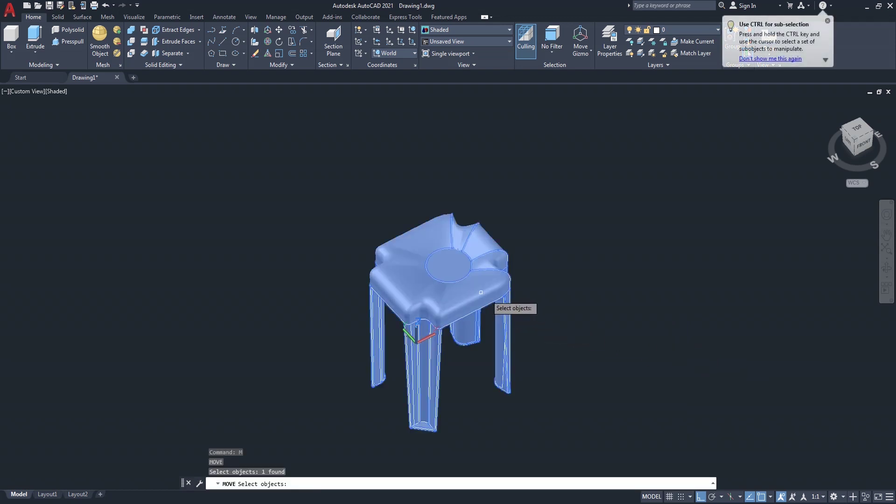
{"action": "key", "text": "Return"}
{"action": "left_click", "coordinate": [579, 391]}
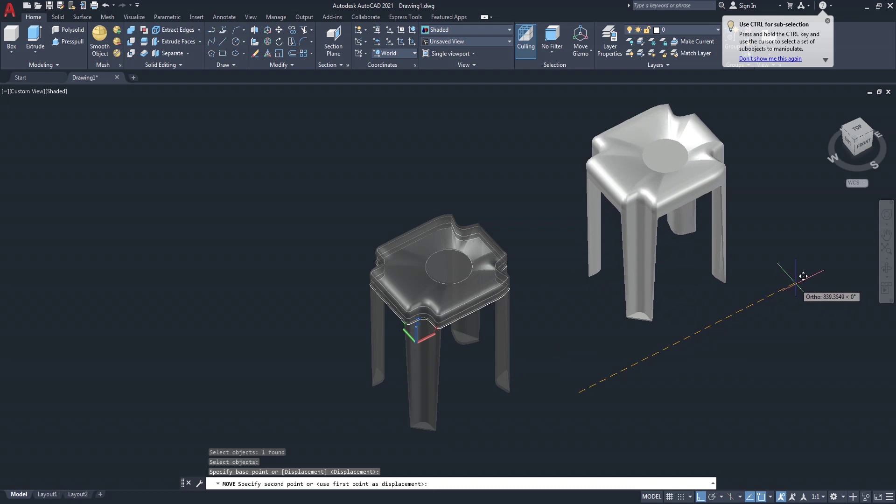
{"action": "left_click", "coordinate": [803, 277]}
Erase the inner seat outline curves and the circle, then view from the top
{"action": "scroll", "coordinate": [520, 324], "scroll_direction": "up", "scroll_amount": 3}
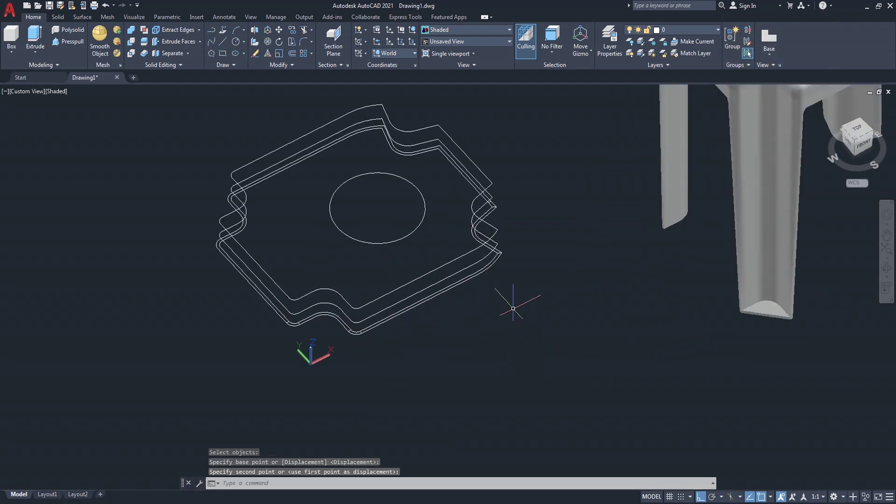
{"action": "left_click", "coordinate": [434, 260]}
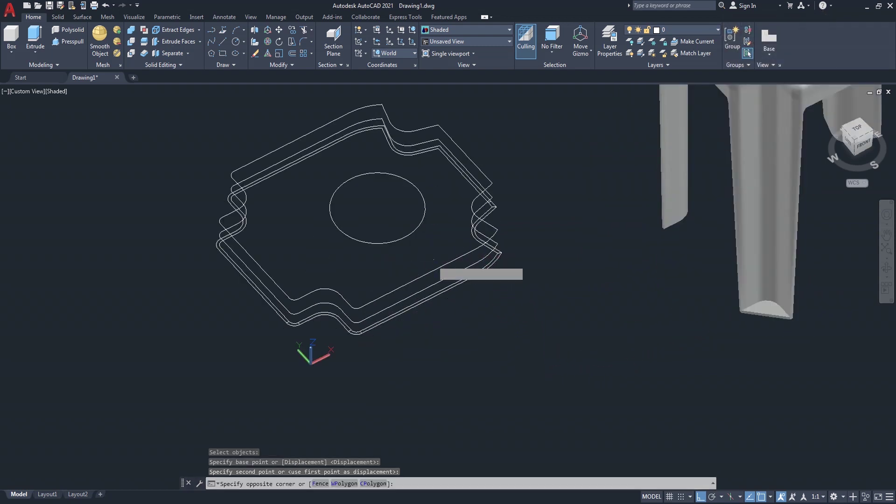
{"action": "left_click", "coordinate": [417, 289]}
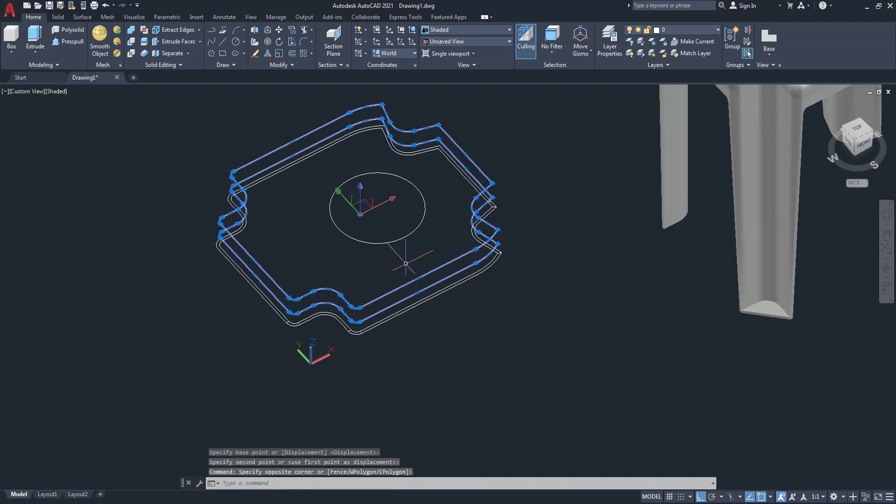
{"action": "key", "text": "Delete"}
{"action": "left_click", "coordinate": [386, 217]}
{"action": "left_click", "coordinate": [344, 260]}
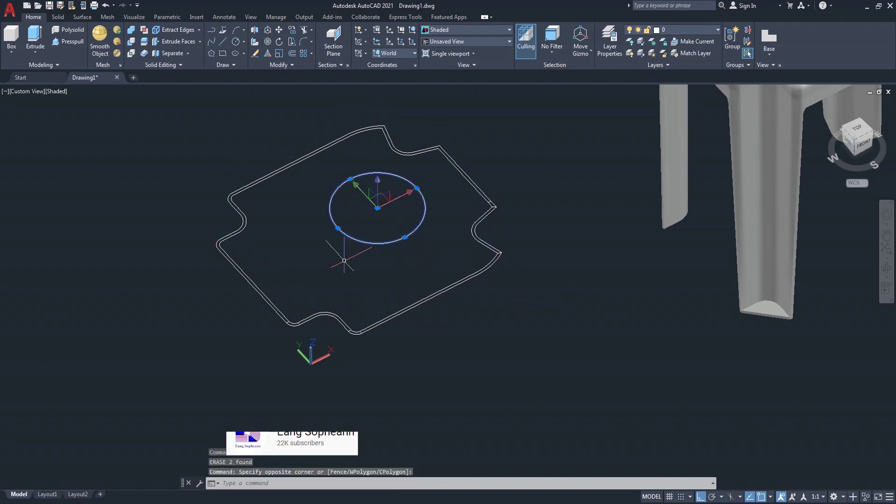
{"action": "type", "text": "e"}
{"action": "key", "text": "Return"}
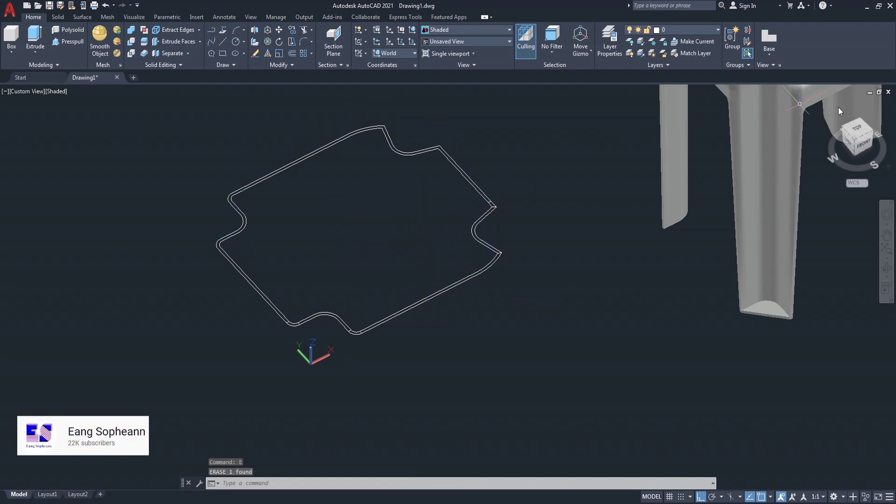
{"action": "left_click", "coordinate": [857, 130]}
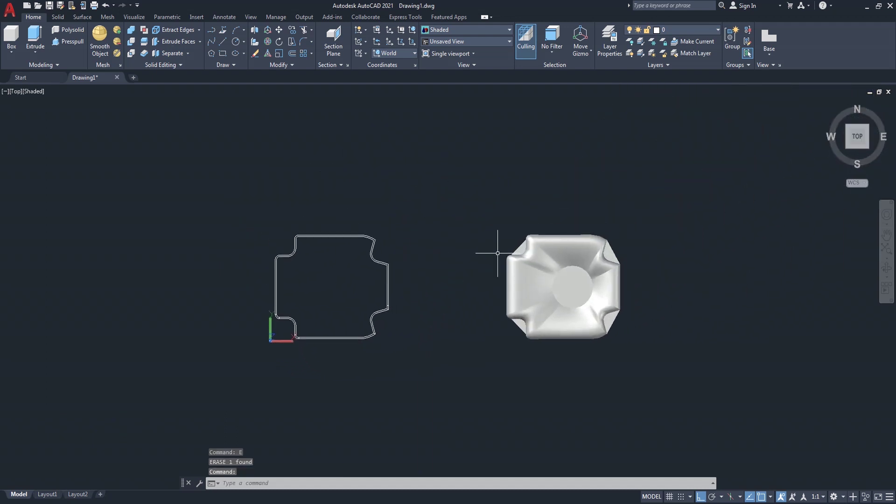
Draw a short polyline across the double seat outline at its upper-right corner
{"action": "scroll", "coordinate": [374, 250], "scroll_direction": "up", "scroll_amount": 3}
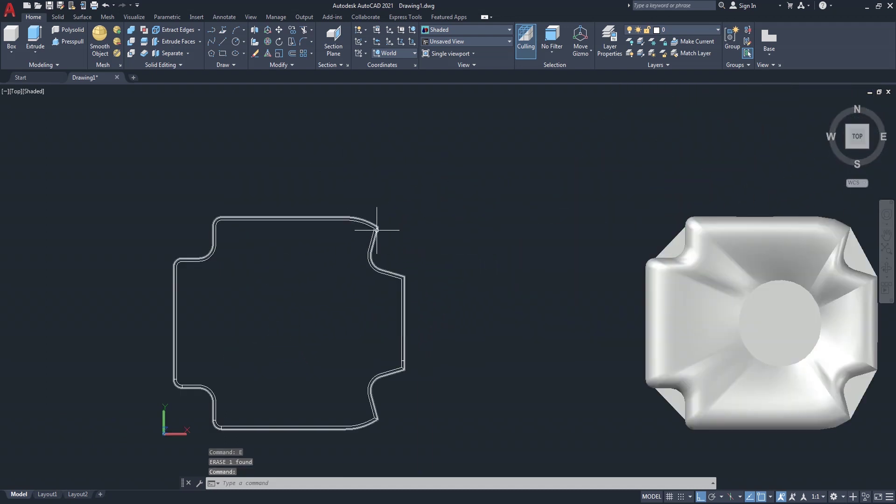
{"action": "scroll", "coordinate": [374, 250], "scroll_direction": "up", "scroll_amount": 2}
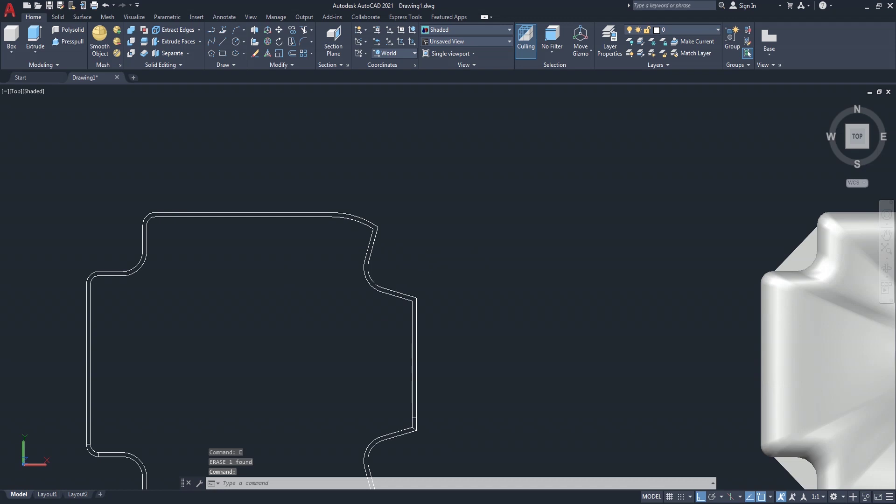
{"action": "scroll", "coordinate": [426, 266], "scroll_direction": "up", "scroll_amount": 1}
{"action": "type", "text": "pl"}
{"action": "key", "text": "Return"}
{"action": "scroll", "coordinate": [382, 224], "scroll_direction": "up", "scroll_amount": 3}
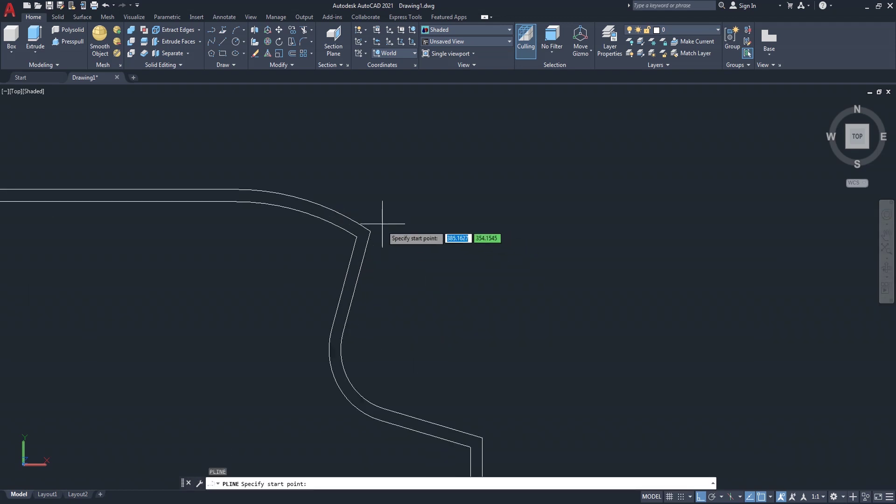
{"action": "left_click", "coordinate": [369, 231]}
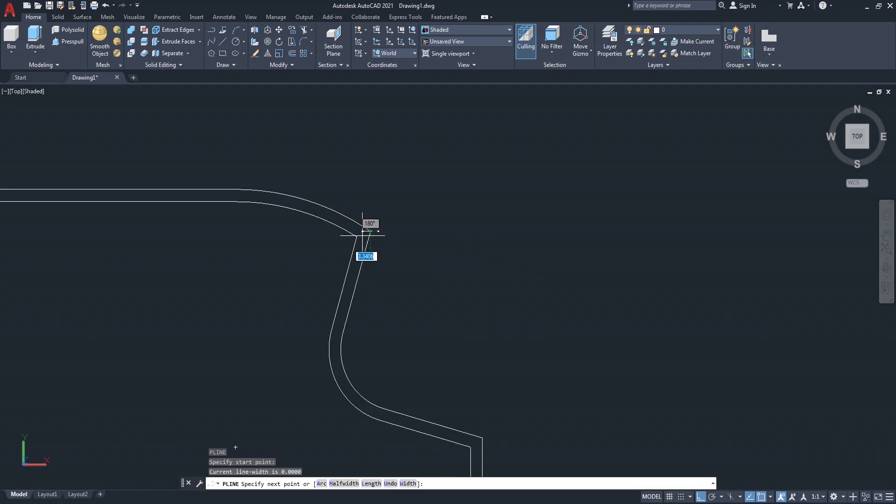
{"action": "left_click", "coordinate": [367, 233]}
{"action": "key", "text": "Return"}
Draw a second polyline across the double outline from the top-edge endpoint
{"action": "scroll", "coordinate": [320, 200], "scroll_direction": "down", "scroll_amount": 3}
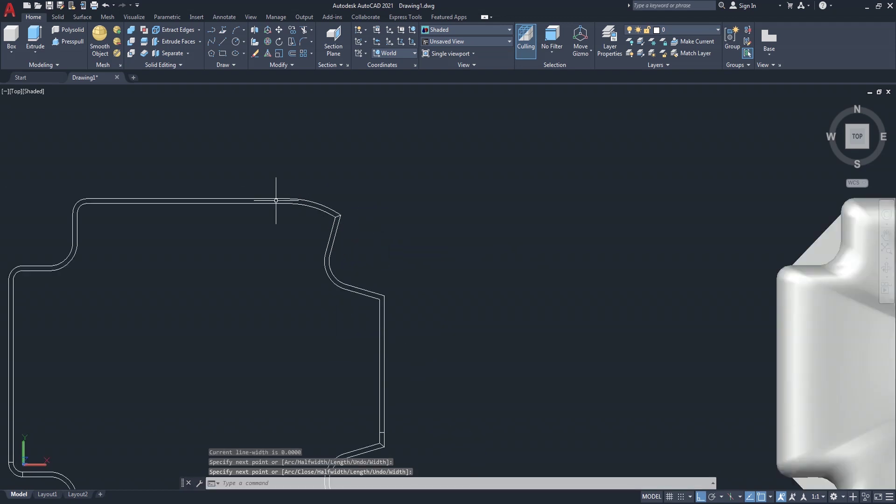
{"action": "scroll", "coordinate": [276, 200], "scroll_direction": "up", "scroll_amount": 2}
{"action": "scroll", "coordinate": [268, 199], "scroll_direction": "up", "scroll_amount": 2}
{"action": "type", "text": "pl"}
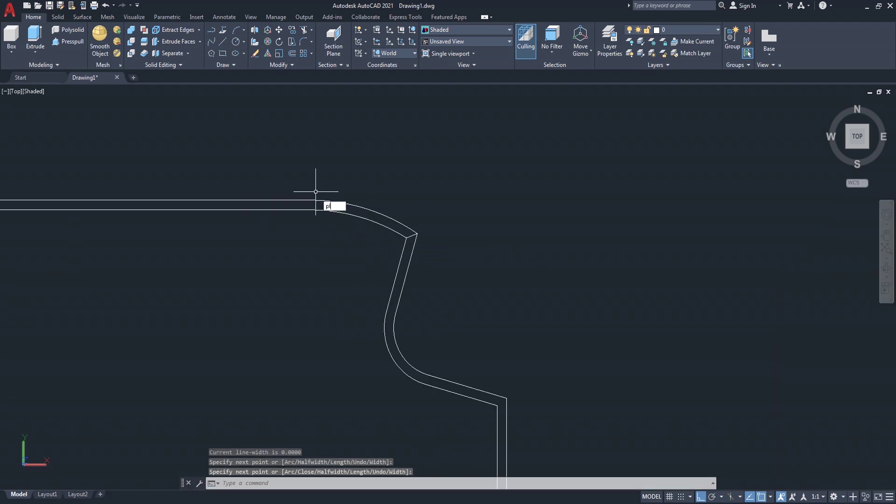
{"action": "key", "text": "Return"}
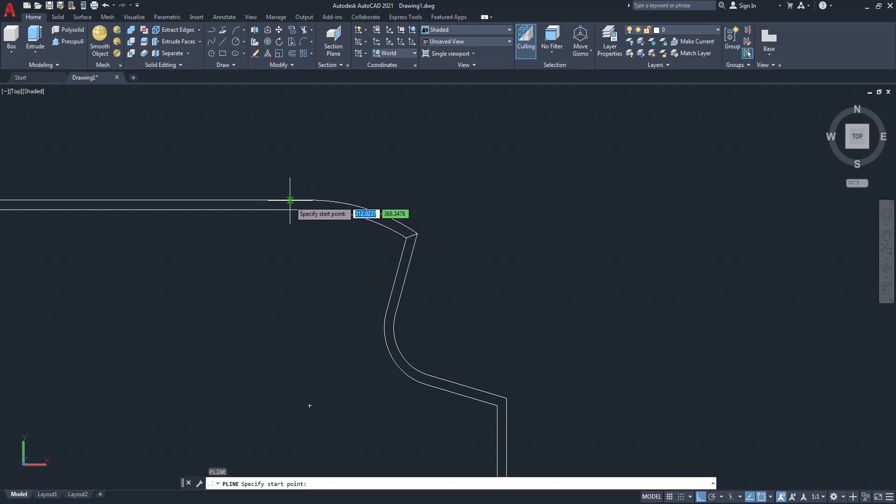
{"action": "left_click", "coordinate": [289, 200]}
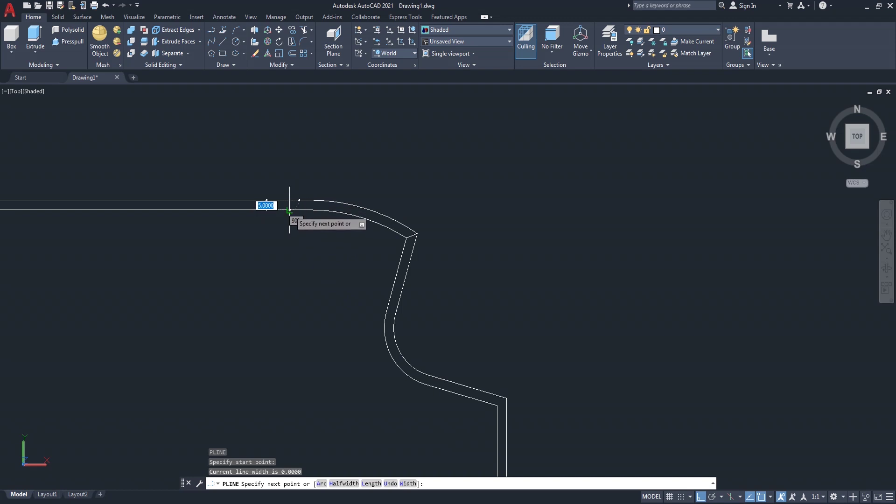
{"action": "left_click", "coordinate": [293, 224]}
{"action": "key", "text": "Return"}
{"action": "scroll", "coordinate": [306, 251], "scroll_direction": "down", "scroll_amount": 2}
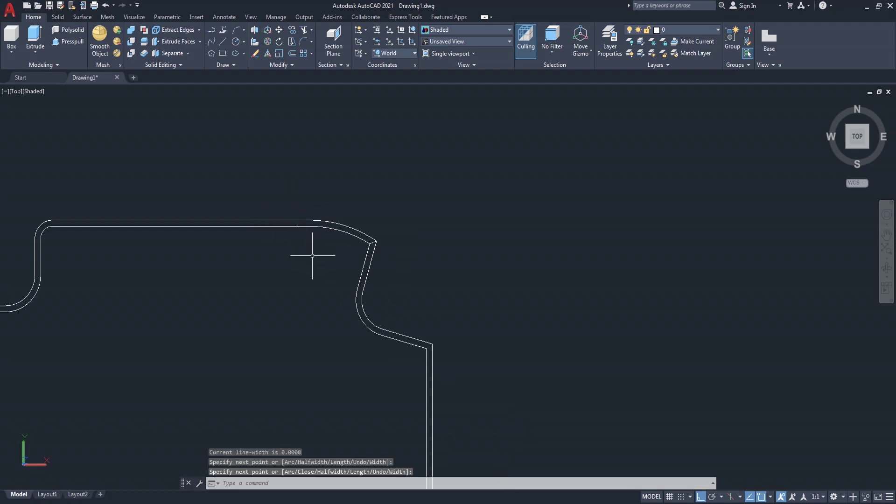
Create a boundary polyline around the corner piece by picking a point inside it
{"action": "type", "text": "BO"}
{"action": "key", "text": "Return"}
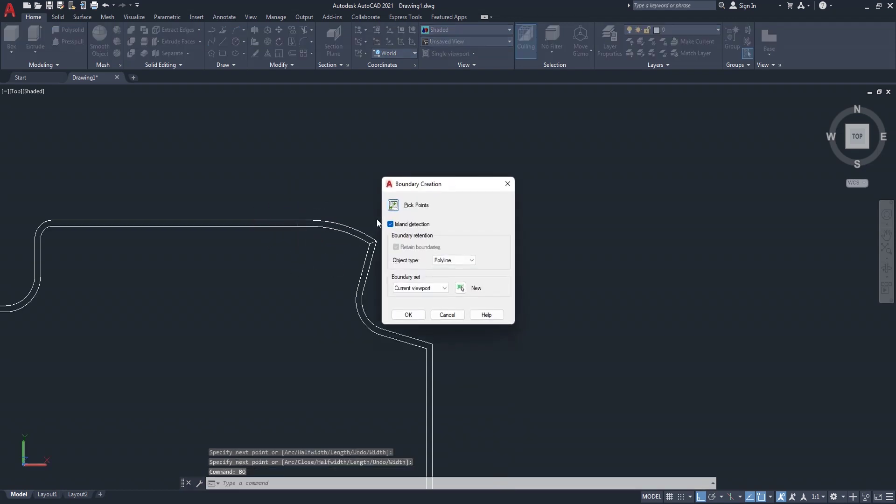
{"action": "left_click", "coordinate": [393, 205]}
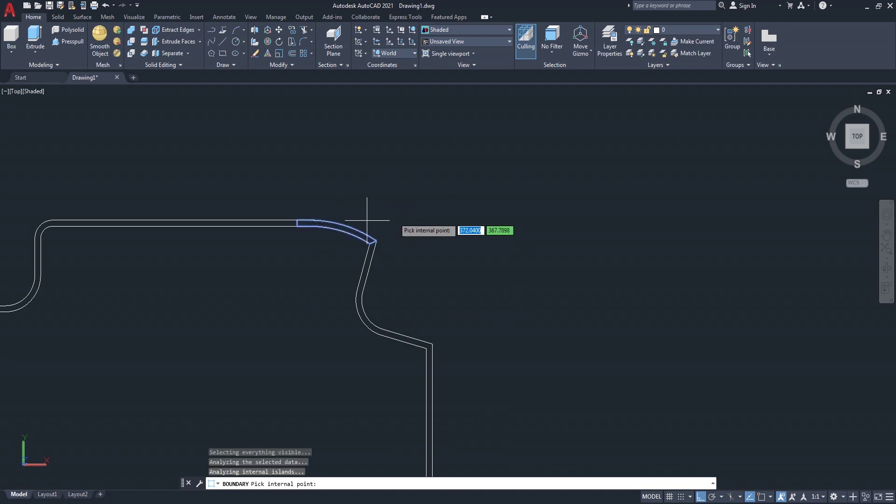
{"action": "left_click", "coordinate": [367, 220]}
{"action": "key", "text": "Return"}
{"action": "scroll", "coordinate": [467, 206], "scroll_direction": "down", "scroll_amount": 2}
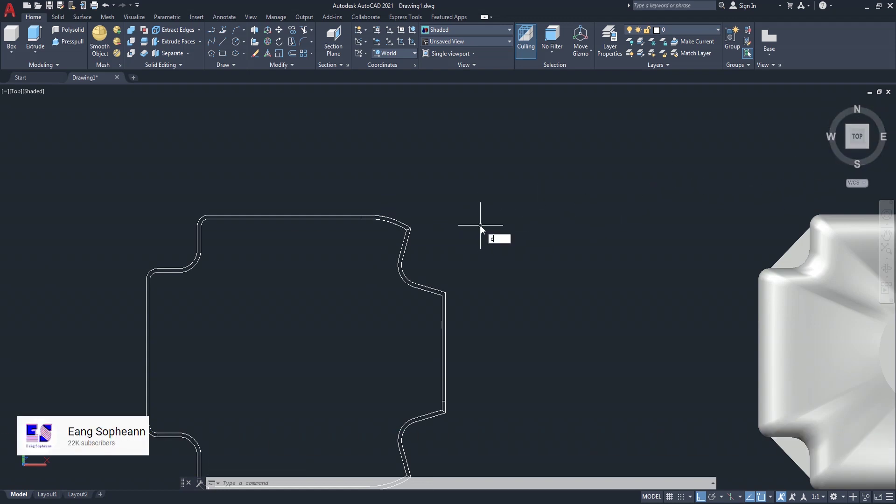
Start copying the new corner boundary and set its base point
{"action": "type", "text": "o"}
{"action": "key", "text": "Return"}
{"action": "left_click", "coordinate": [401, 220]}
{"action": "type", "text": "CO"}
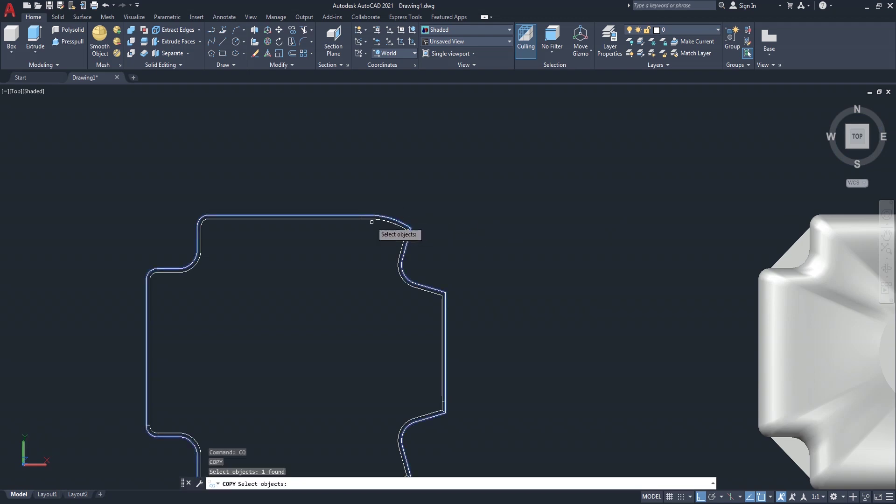
{"action": "key", "text": "Escape"}
{"action": "type", "text": "ct "}
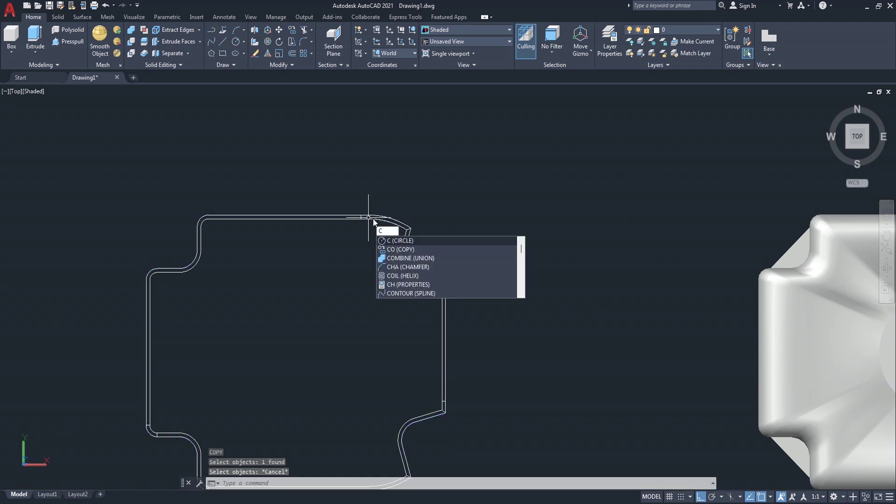
{"action": "type", "text": "o"}
{"action": "key", "text": "Return"}
{"action": "scroll", "coordinate": [369, 217], "scroll_direction": "up", "scroll_amount": 2}
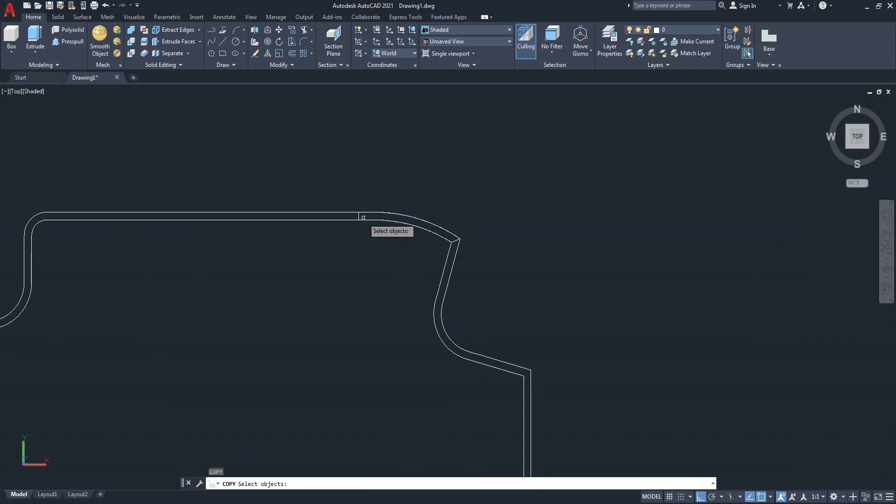
{"action": "left_click", "coordinate": [363, 217]}
{"action": "key", "text": "Return"}
{"action": "left_click", "coordinate": [413, 177]}
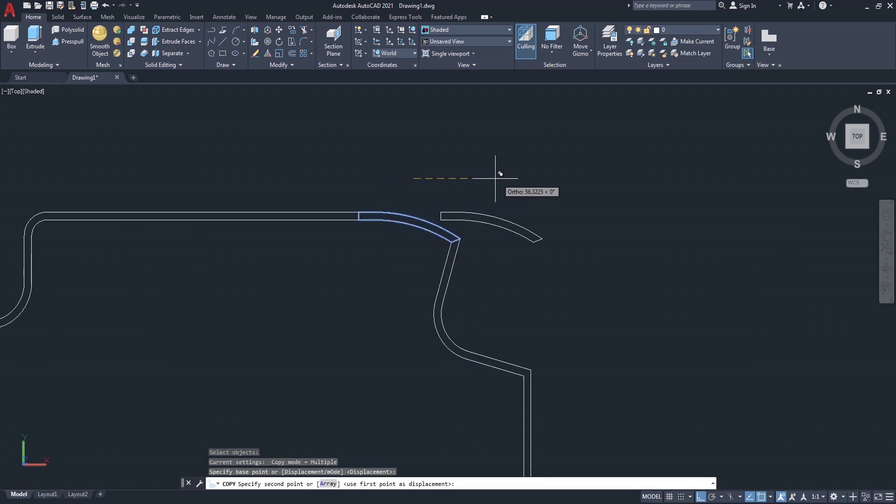
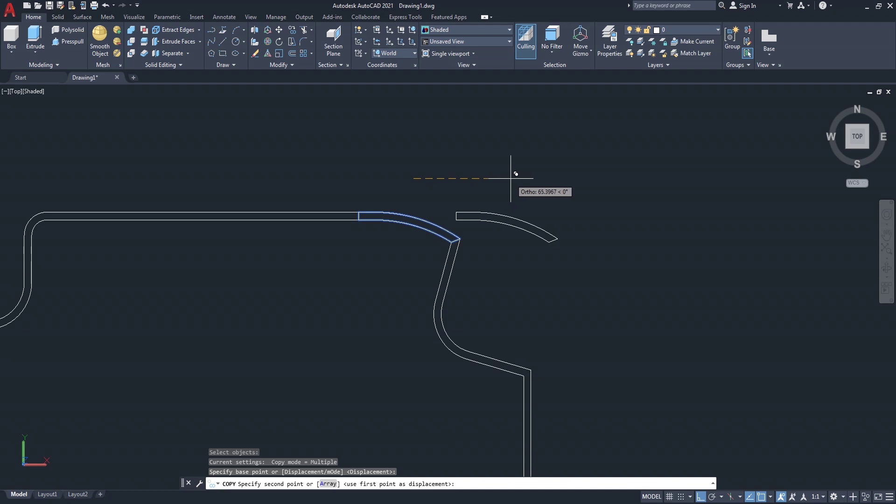
Place the copied seat-edge arc beside the outline and frame the stool in southwest isometric
{"action": "left_click", "coordinate": [510, 178]}
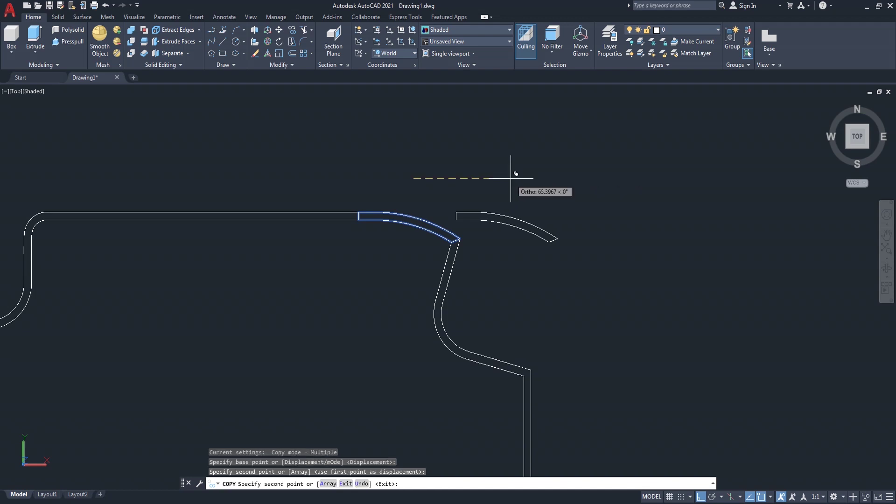
{"action": "key", "text": "Return"}
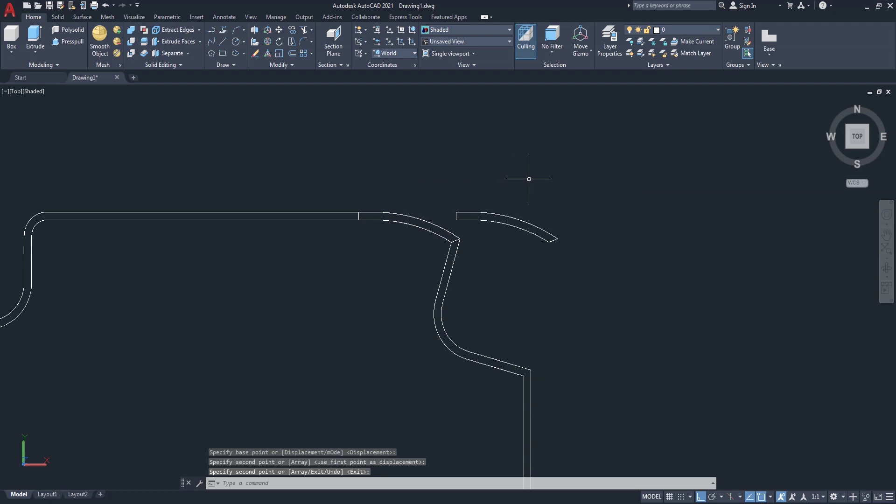
{"action": "mouse_move", "coordinate": [847, 149]}
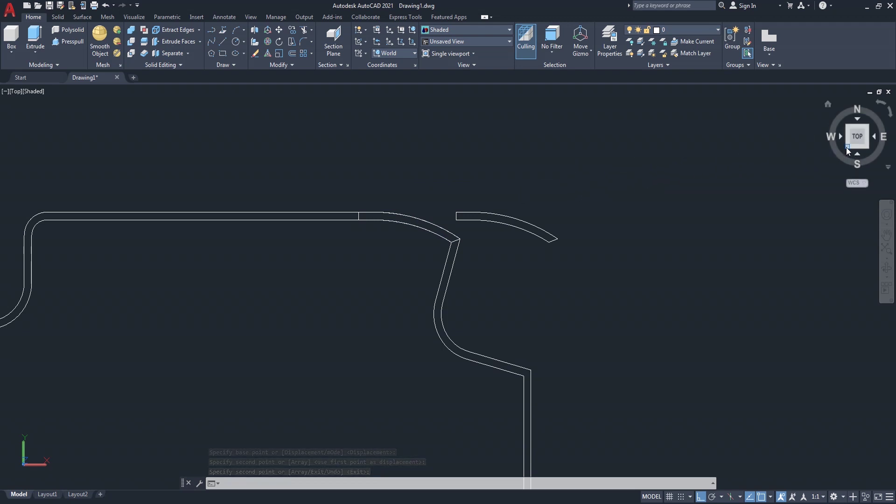
{"action": "left_click", "coordinate": [846, 149]}
{"action": "middle_click_drag", "start_coordinate": [406, 208], "coordinate": [447, 285]}
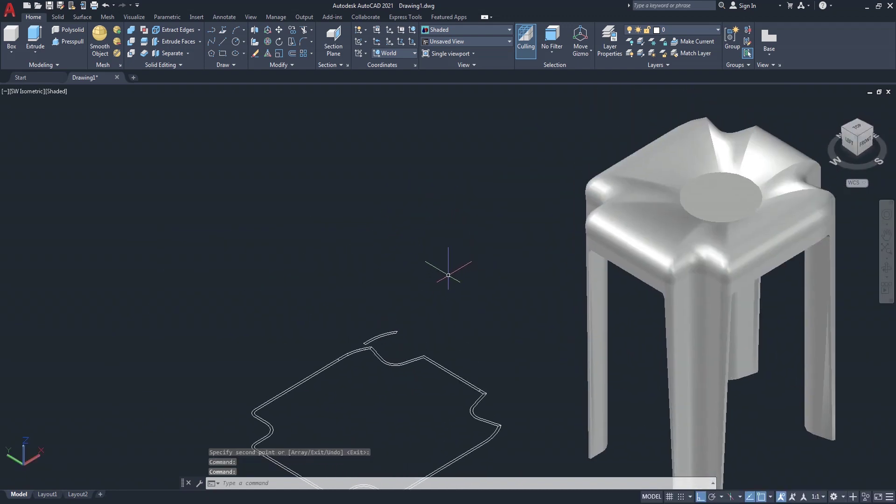
{"action": "type", "text": "m"}
Move the arc 200 units up in Z
{"action": "key", "text": "Return"}
{"action": "left_click", "coordinate": [381, 336]}
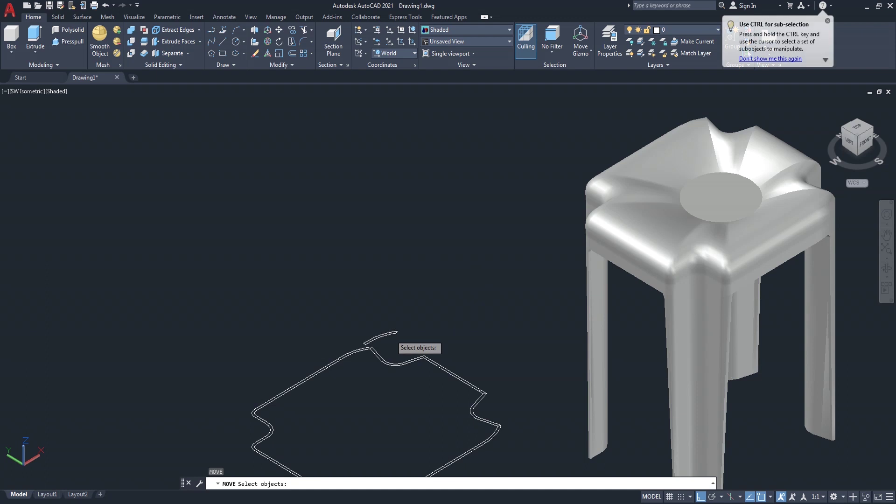
{"action": "key", "text": "Return"}
{"action": "left_click", "coordinate": [435, 309]}
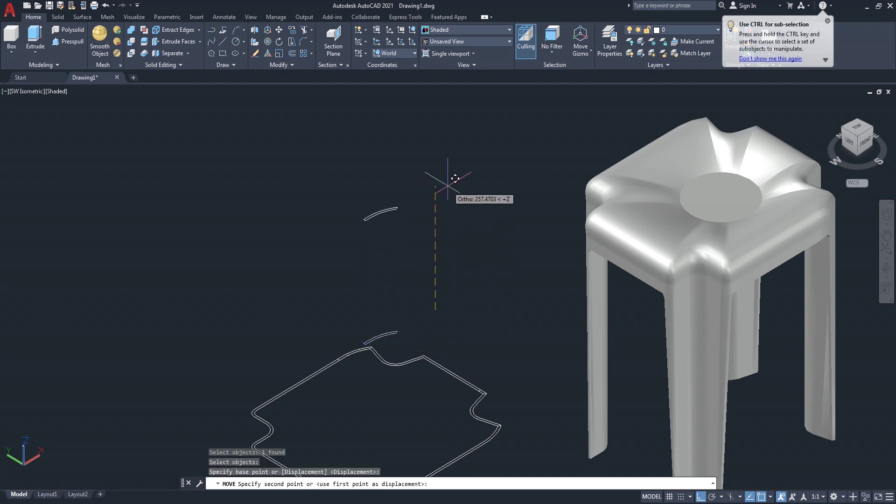
{"action": "type", "text": "200"}
{"action": "key", "text": "Return"}
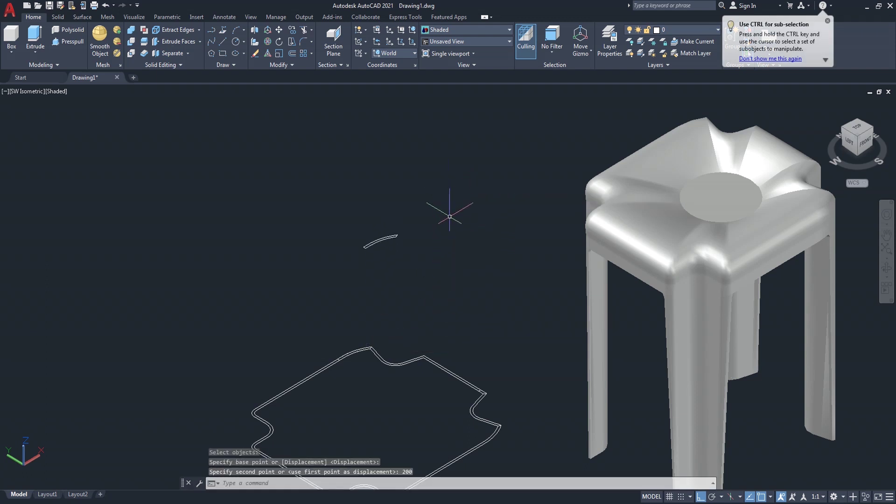
{"action": "scroll", "coordinate": [410, 224], "scroll_direction": "up", "scroll_amount": 1}
{"action": "scroll", "coordinate": [413, 231], "scroll_direction": "down", "scroll_amount": 2}
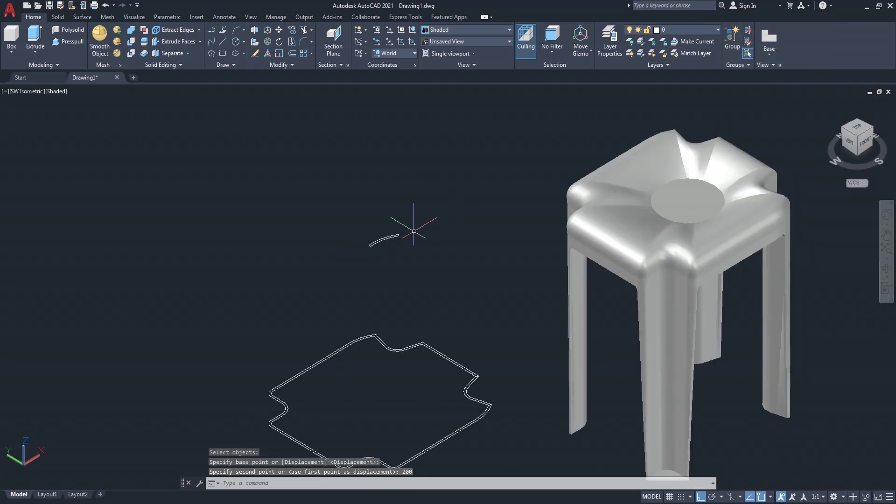
Copy the arc 200 units above itself
{"action": "type", "text": "co"}
{"action": "key", "text": "Return"}
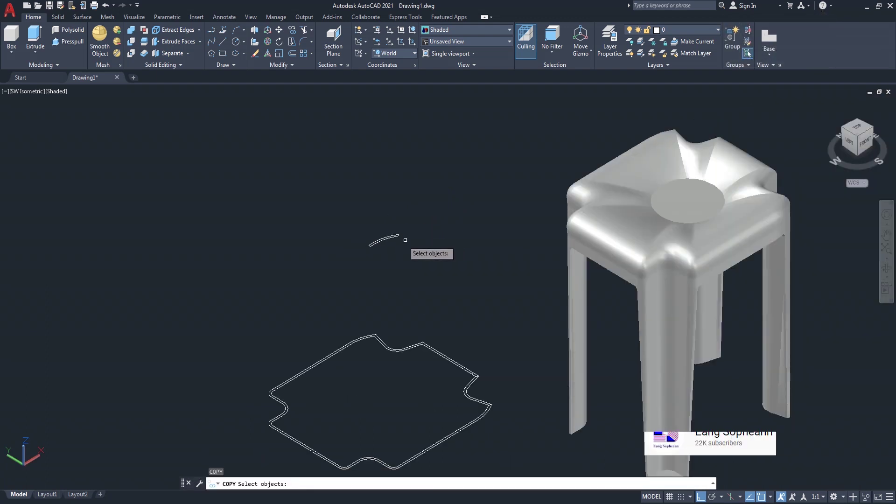
{"action": "type", "text": "p"}
{"action": "key", "text": "Return"}
{"action": "left_click", "coordinate": [444, 255]}
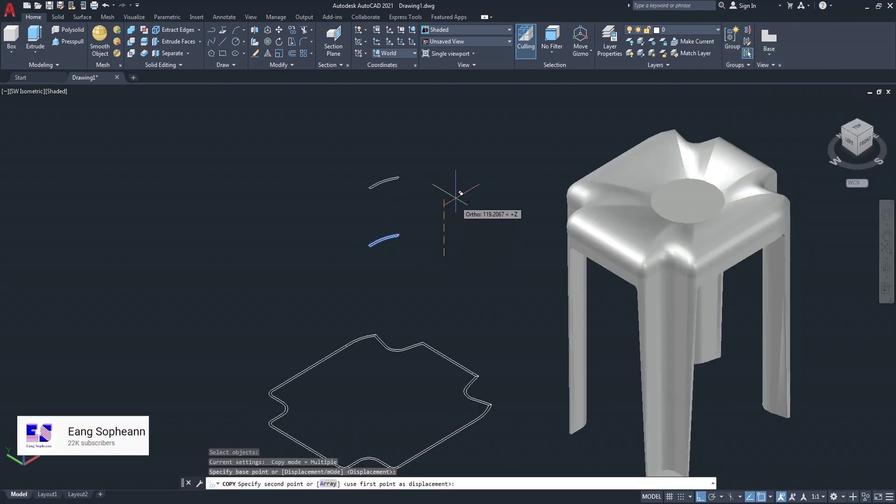
{"action": "type", "text": "200"}
{"action": "key", "text": "Return"}
{"action": "key", "text": "Return"}
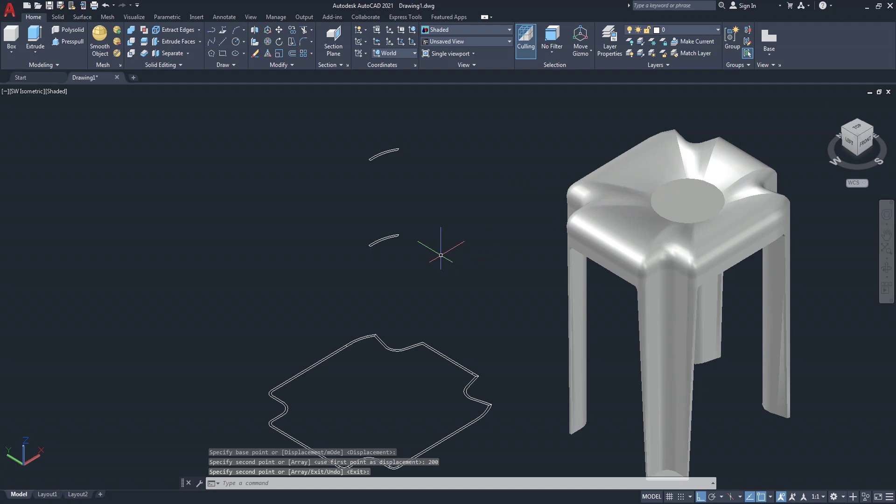
Shift the lower arc 100 units sideways at 180°, then view from the top
{"action": "type", "text": "m"}
{"action": "key", "text": "Return"}
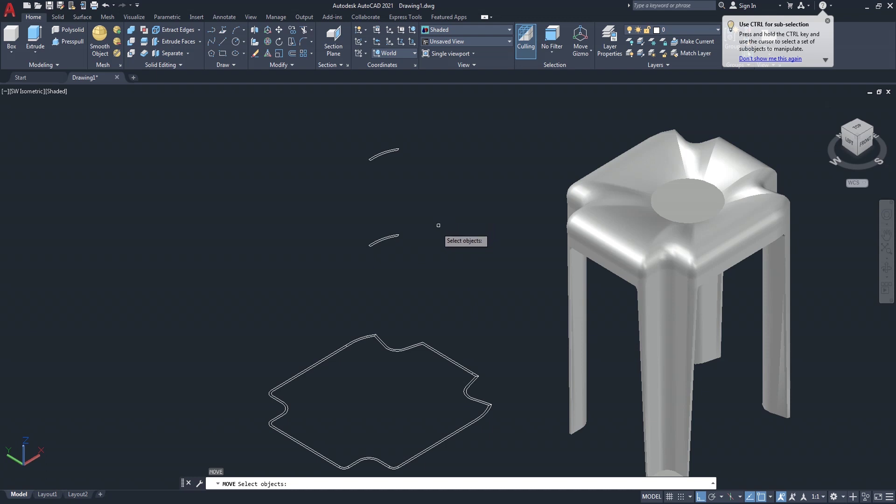
{"action": "left_click", "coordinate": [387, 238]}
{"action": "key", "text": "Return"}
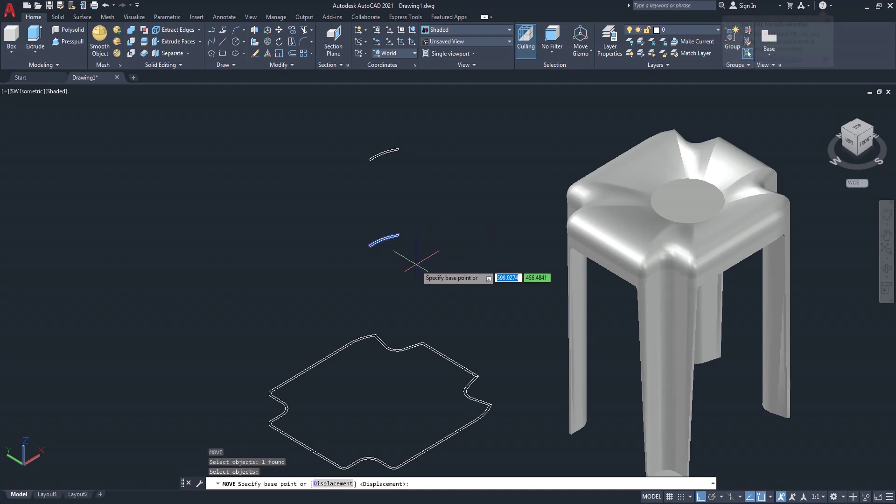
{"action": "left_click", "coordinate": [414, 261]}
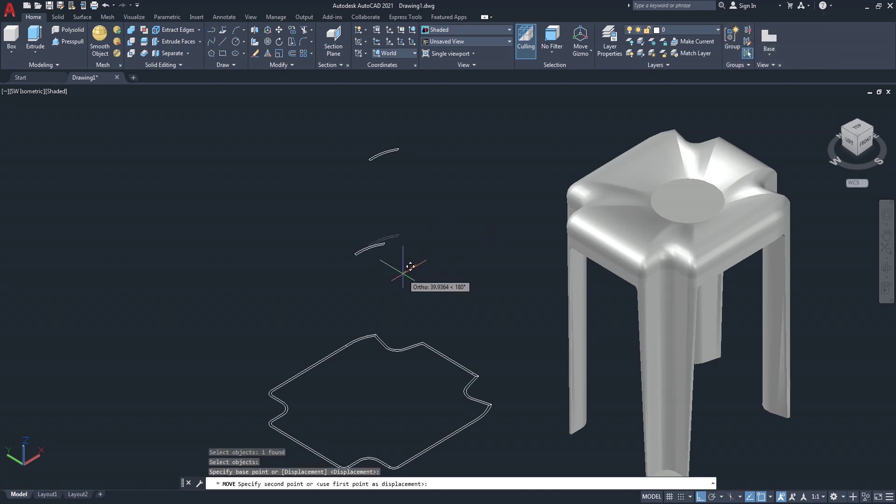
{"action": "type", "text": "100"}
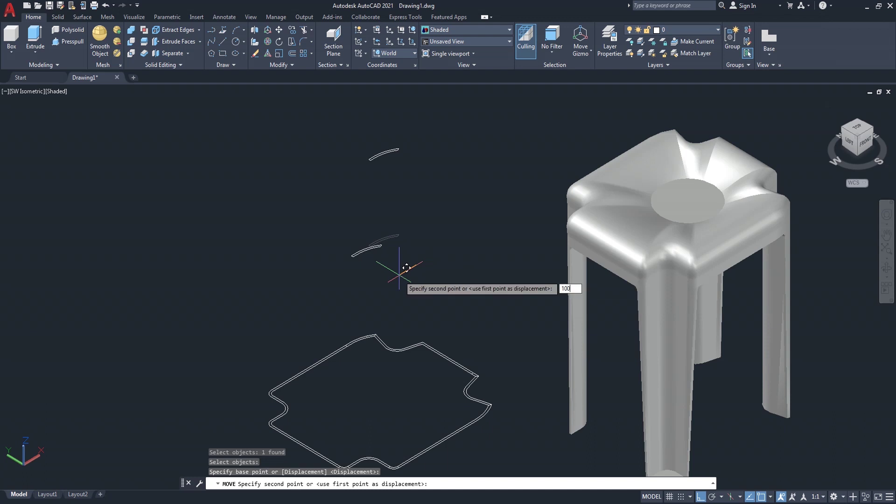
{"action": "key", "text": "Return"}
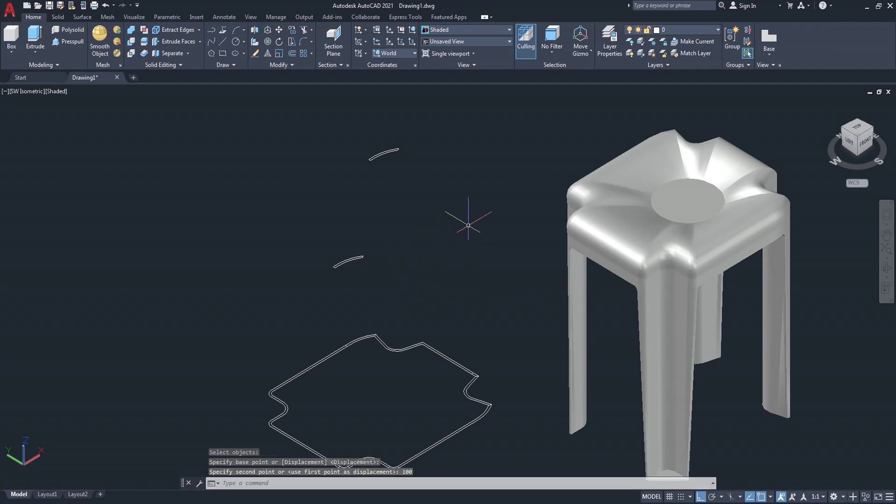
{"action": "left_click", "coordinate": [860, 129]}
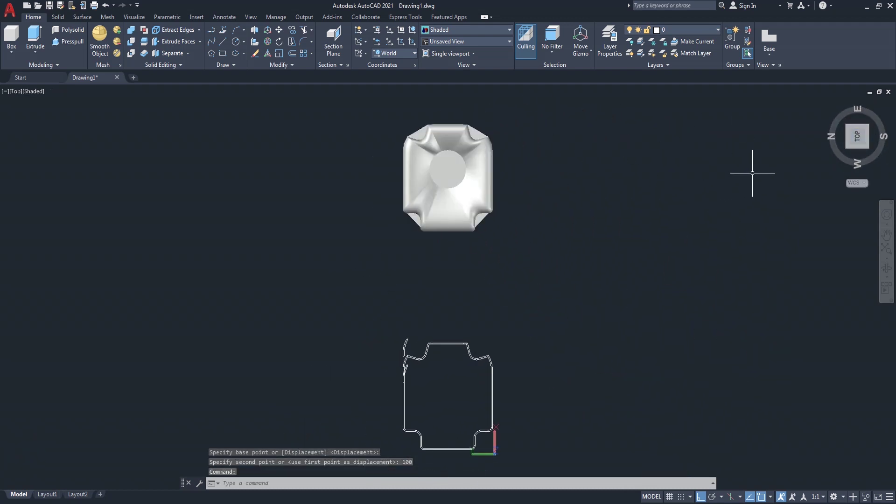
Undo the view changes and the arc move, returning to southwest isometric
{"action": "key", "text": "ctrl+z"}
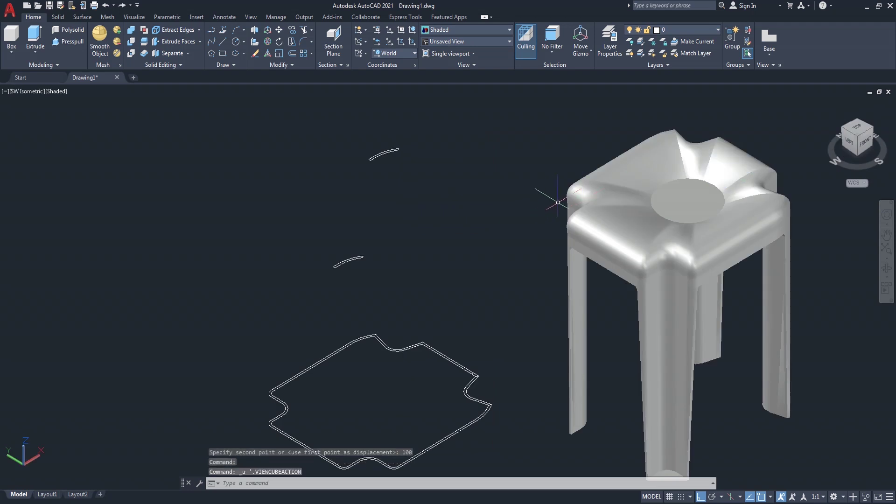
{"action": "left_click", "coordinate": [858, 127]}
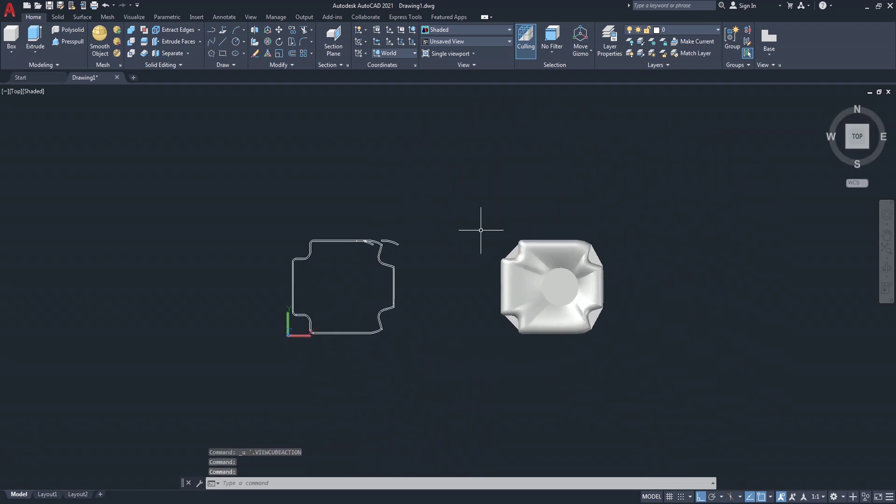
{"action": "scroll", "coordinate": [379, 244], "scroll_direction": "up", "scroll_amount": 3}
{"action": "key", "text": "ctrl+z"}
{"action": "key", "text": "ctrl+z"}
{"action": "key", "text": "ctrl+z"}
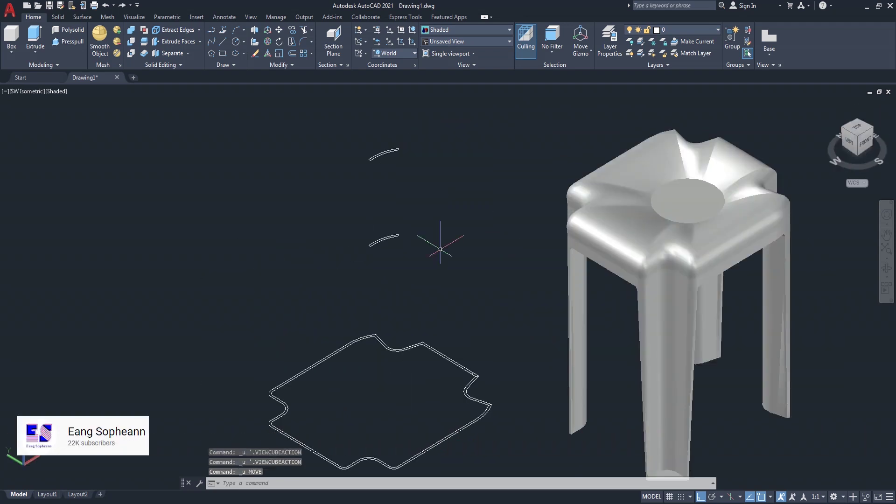
{"action": "mouse_move", "coordinate": [858, 144]}
{"action": "left_click", "coordinate": [858, 129]}
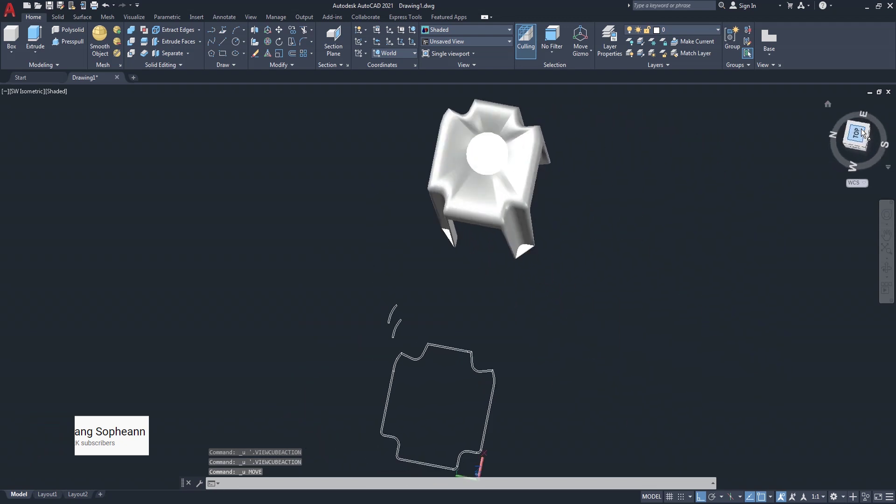
{"action": "scroll", "coordinate": [366, 375], "scroll_direction": "up", "scroll_amount": 1}
{"action": "scroll", "coordinate": [389, 378], "scroll_direction": "up", "scroll_amount": 2}
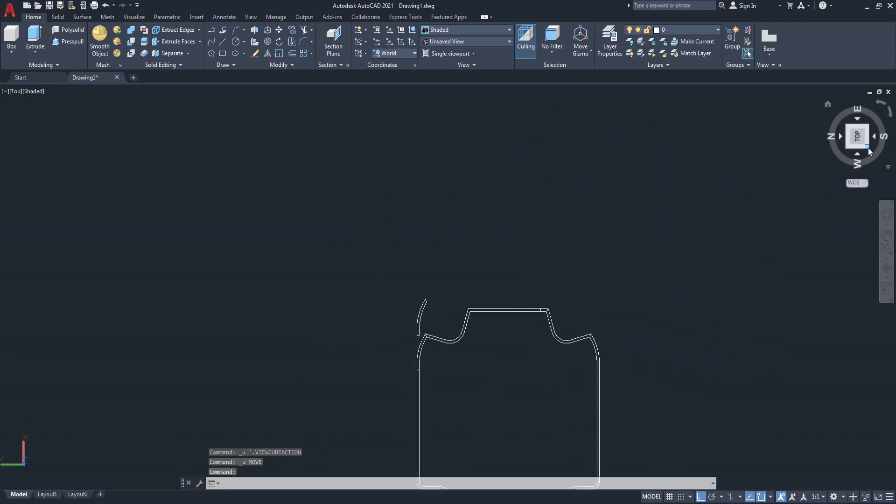
{"action": "left_click", "coordinate": [868, 147]}
{"action": "scroll", "coordinate": [389, 250], "scroll_direction": "up", "scroll_amount": 2}
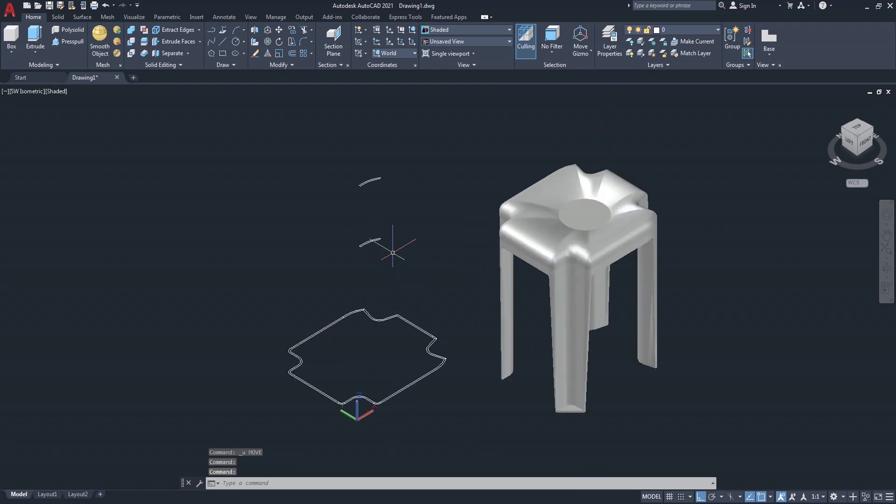
{"action": "type", "text": "m"}
Move the lower arc 100 units sideways again
{"action": "key", "text": "Return"}
{"action": "left_click", "coordinate": [376, 240]}
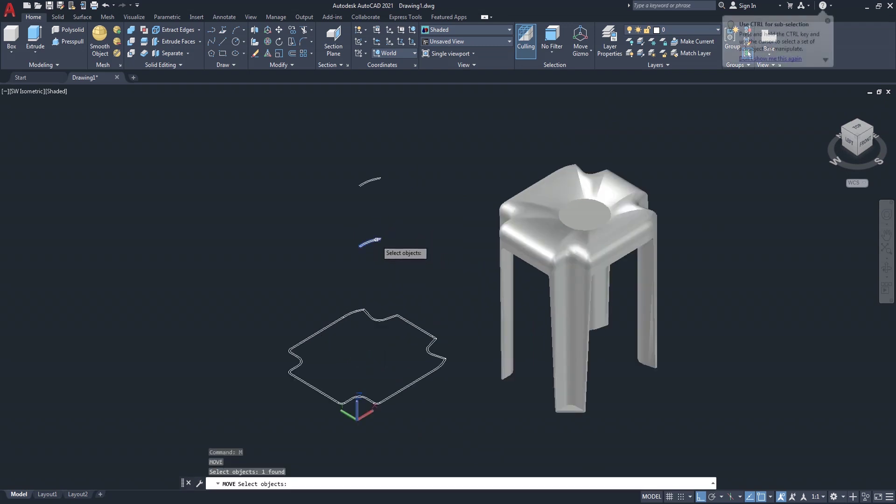
{"action": "key", "text": "Return"}
{"action": "left_click", "coordinate": [446, 262]}
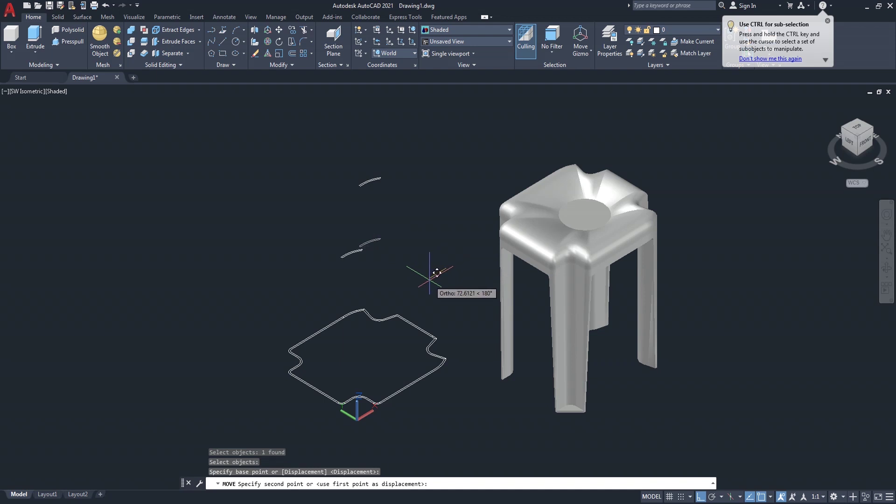
{"action": "type", "text": "1"}
{"action": "key", "text": "Return"}
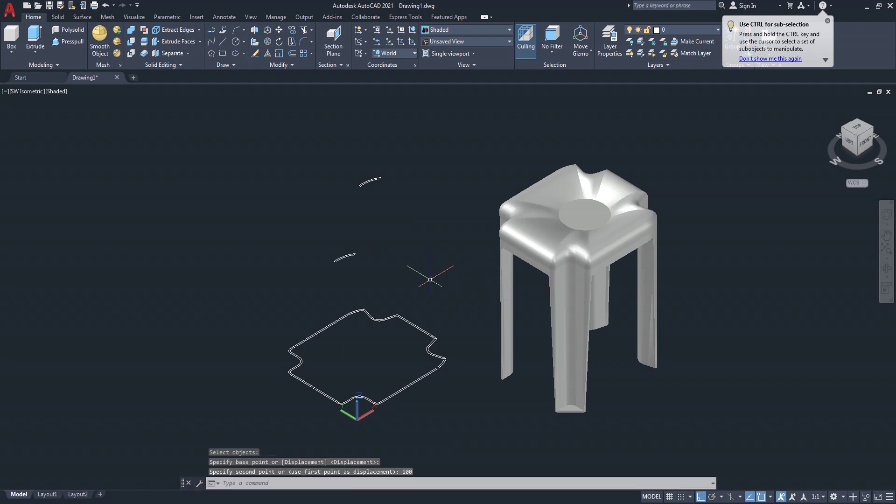
Switch to Top view and rotate it so north is up
{"action": "left_click", "coordinate": [858, 127]}
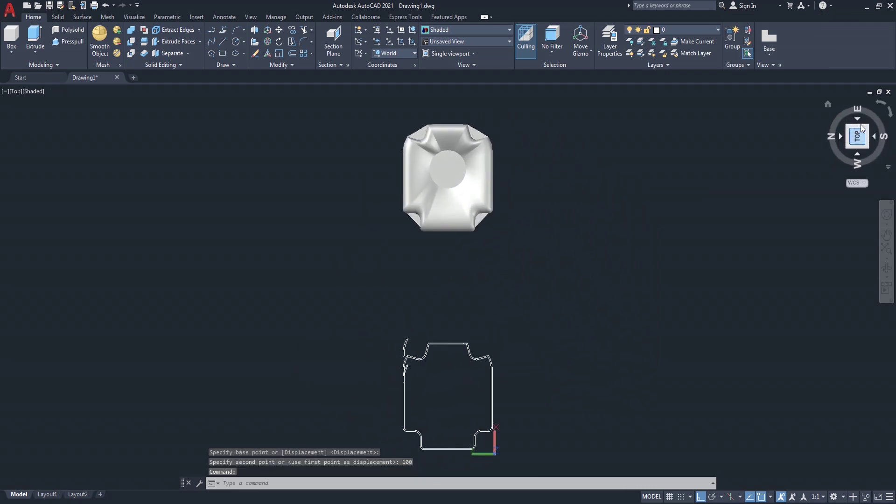
{"action": "left_click", "coordinate": [890, 113]}
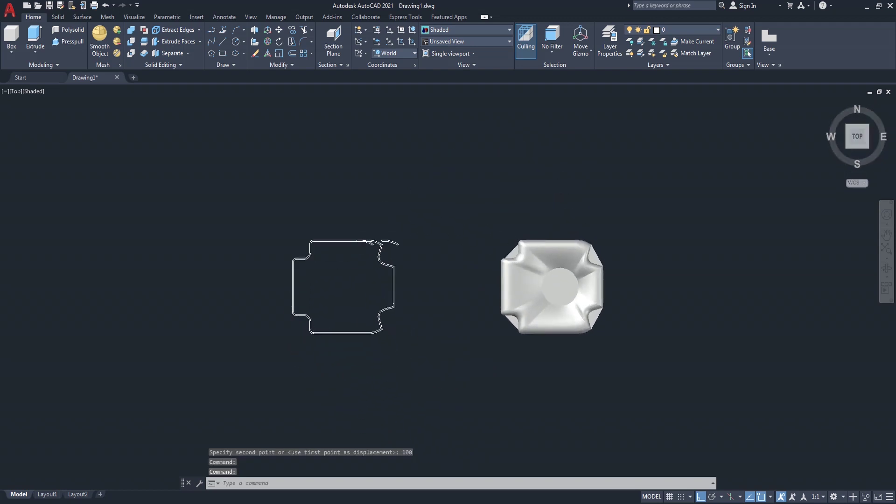
{"action": "scroll", "coordinate": [378, 232], "scroll_direction": "up", "scroll_amount": 5}
{"action": "key", "text": "Return"}
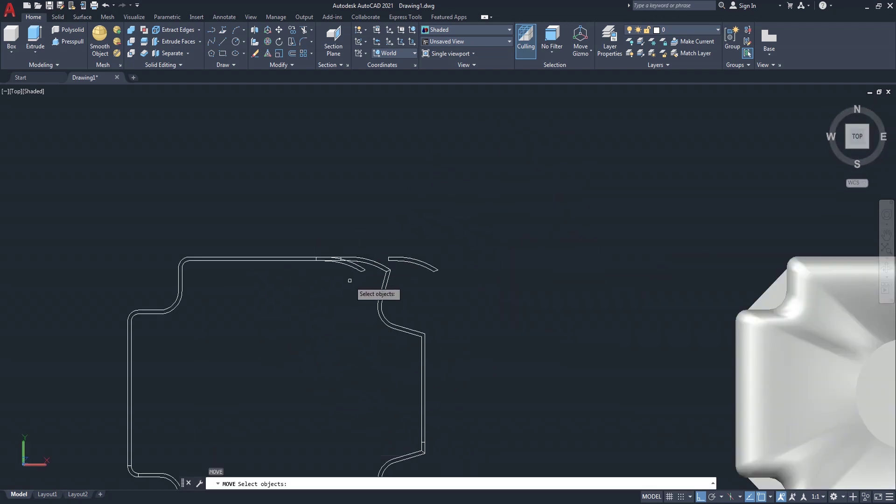
Move the back-edge arc further right along the seat edge
{"action": "left_click", "coordinate": [359, 265]}
{"action": "key", "text": "Return"}
{"action": "left_click", "coordinate": [371, 189]}
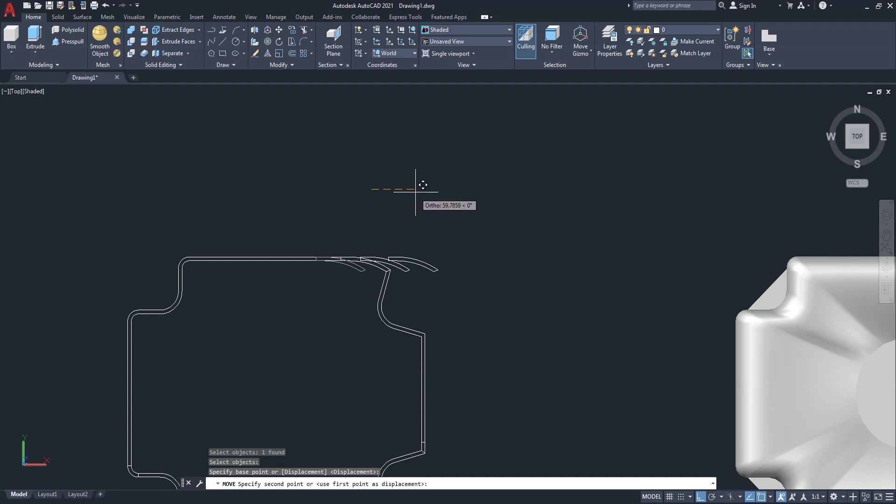
{"action": "left_click", "coordinate": [416, 192]}
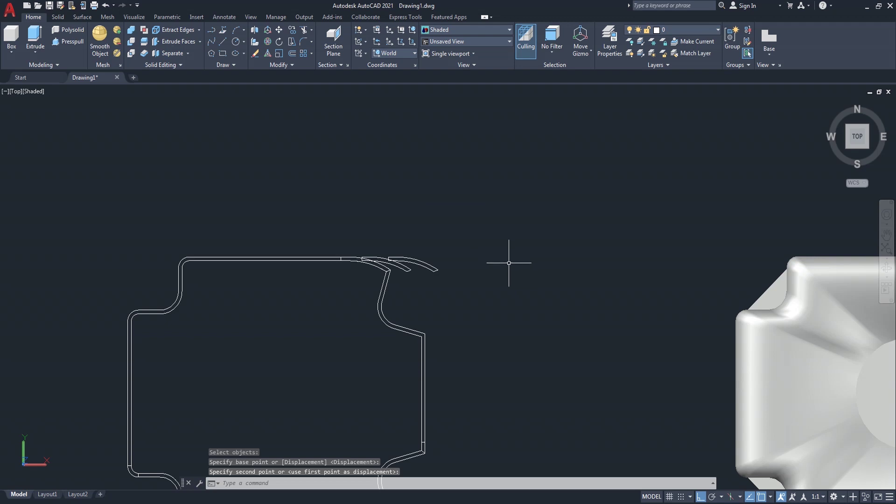
{"action": "type", "text": "mi"}
Mirror the right arc about a horizontal line at its end, keeping the original
{"action": "key", "text": "Return"}
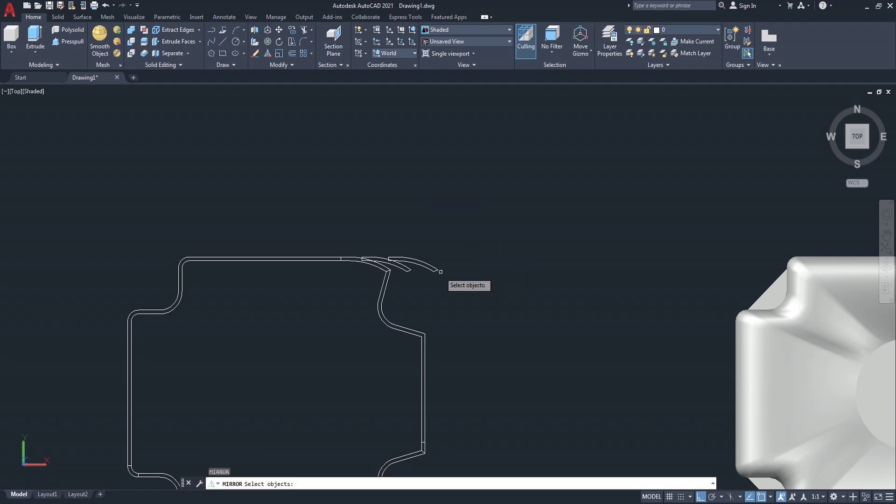
{"action": "left_click", "coordinate": [426, 265]}
{"action": "key", "text": "Return"}
{"action": "left_click", "coordinate": [438, 269]}
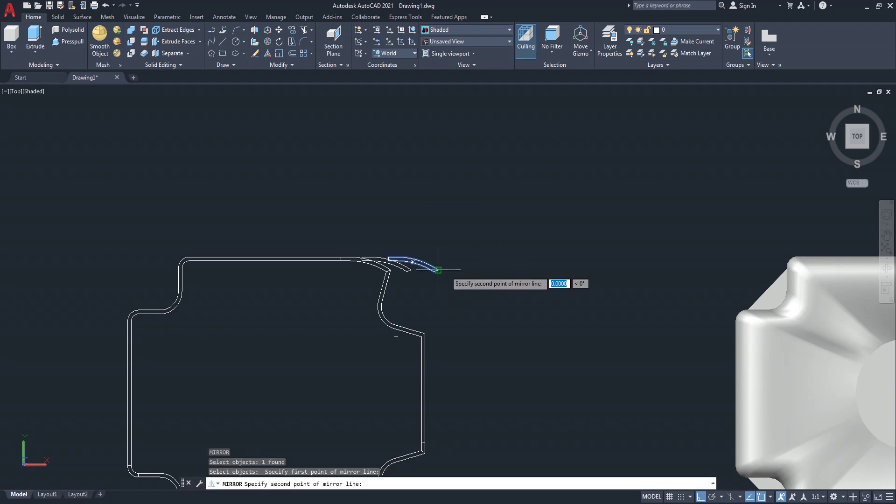
{"action": "left_click", "coordinate": [521, 268]}
{"action": "key", "text": "Return"}
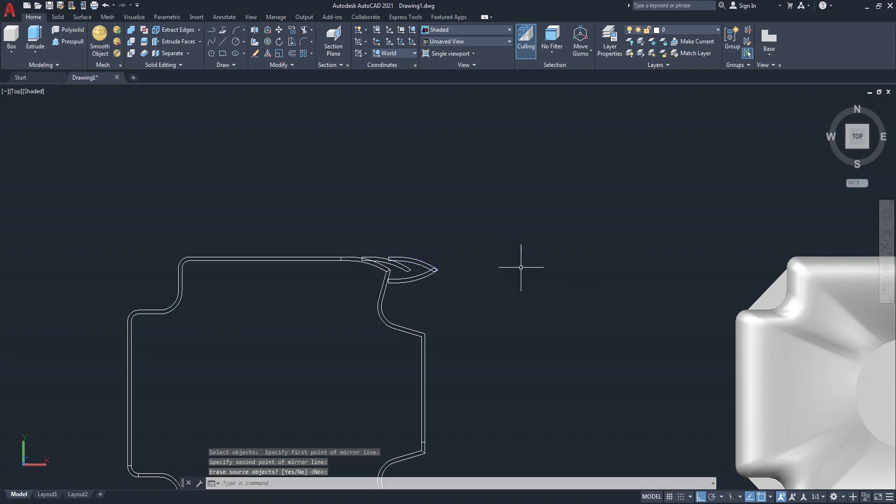
Erase the original right arc, leaving only its mirrored copy
{"action": "left_click", "coordinate": [424, 261]}
{"action": "type", "text": "e"}
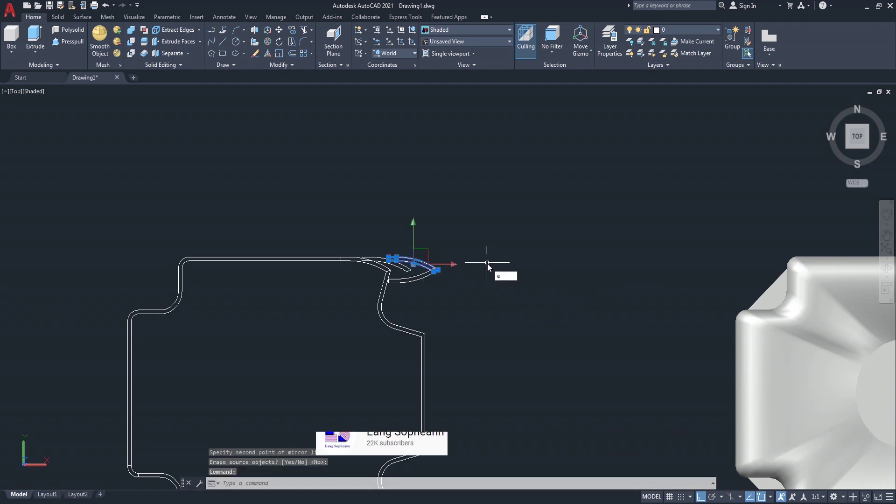
{"action": "key", "text": "Return"}
{"action": "type", "text": "v"}
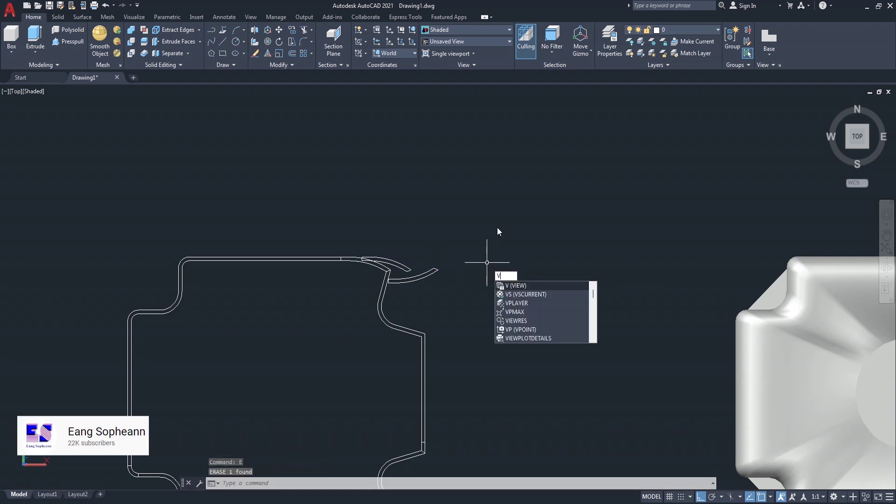
{"action": "key", "text": "Escape"}
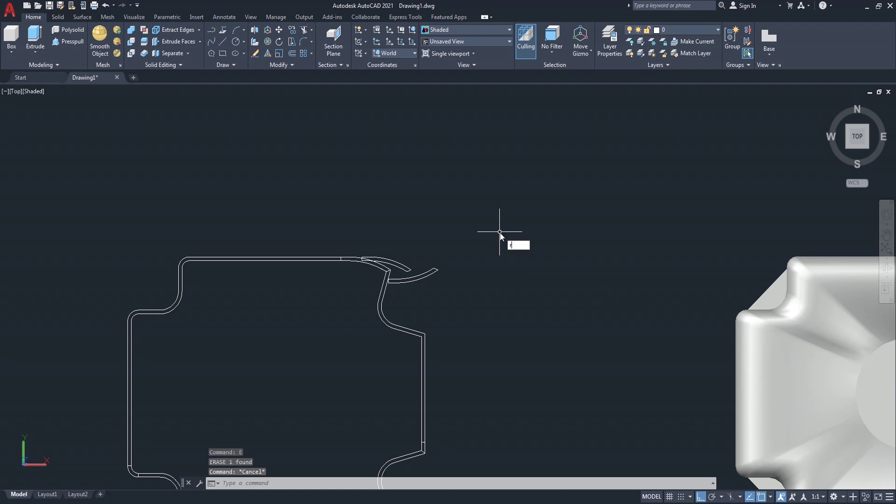
{"action": "type", "text": "o"}
{"action": "key", "text": "Return"}
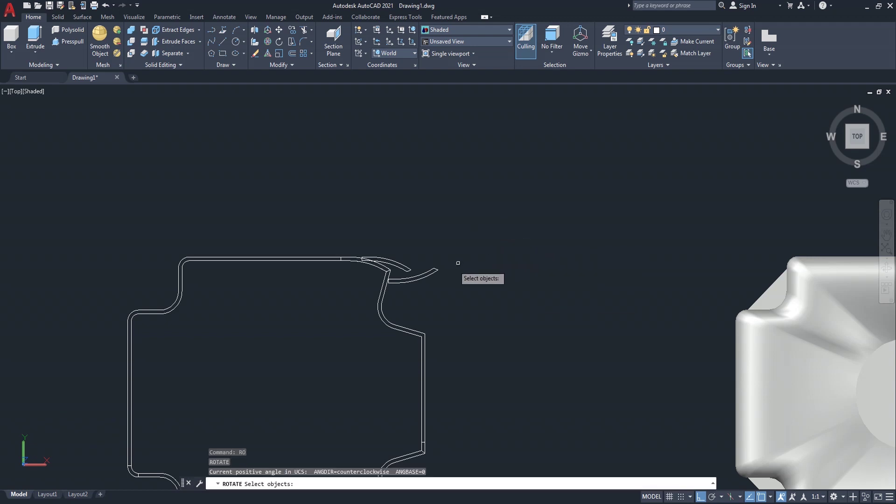
Tilt the flipped corner arc upward about its right endpoint with ortho off
{"action": "left_click", "coordinate": [437, 271]}
{"action": "key", "text": "Return"}
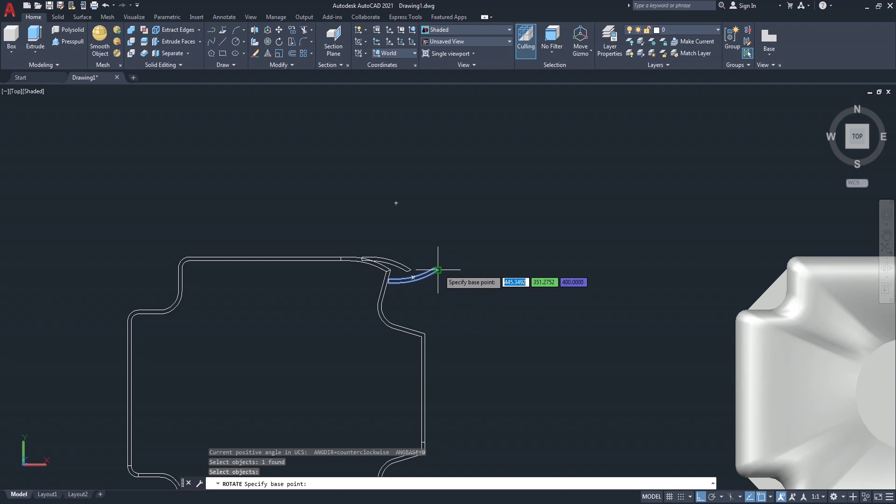
{"action": "left_click", "coordinate": [437, 271]}
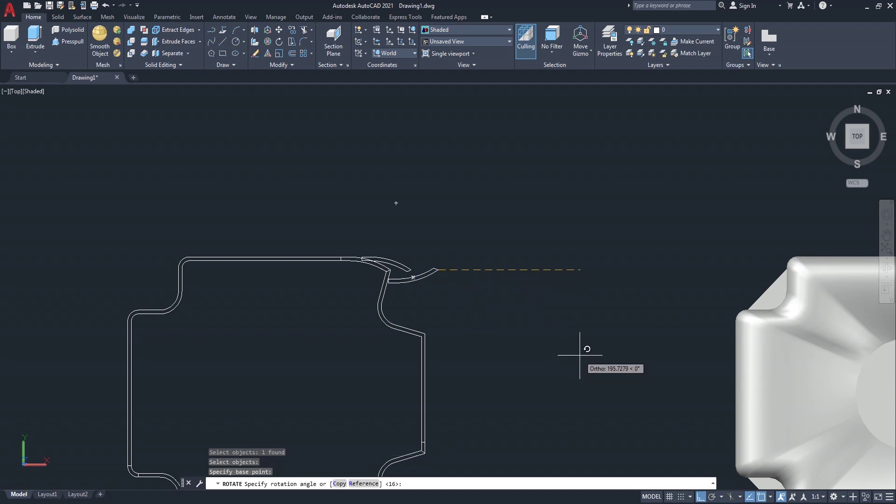
{"action": "key", "text": "F8"}
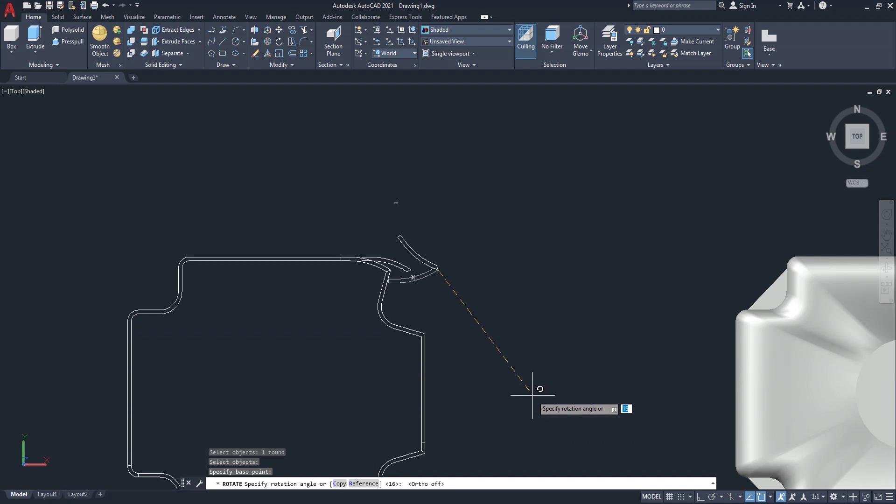
{"action": "key", "text": "Escape"}
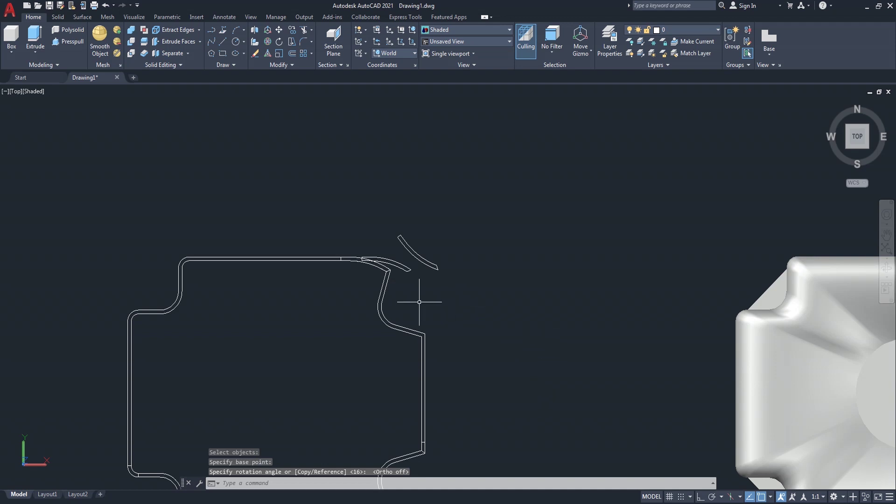
Rotate the upper-left arc about its right endpoint, then view southwest isometric
{"action": "type", "text": "o"}
{"action": "key", "text": "Return"}
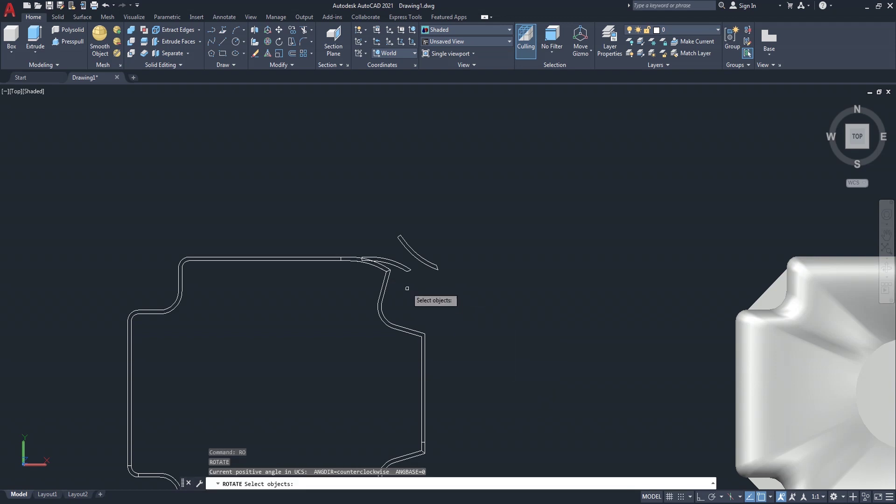
{"action": "left_click", "coordinate": [402, 266]}
{"action": "key", "text": "Return"}
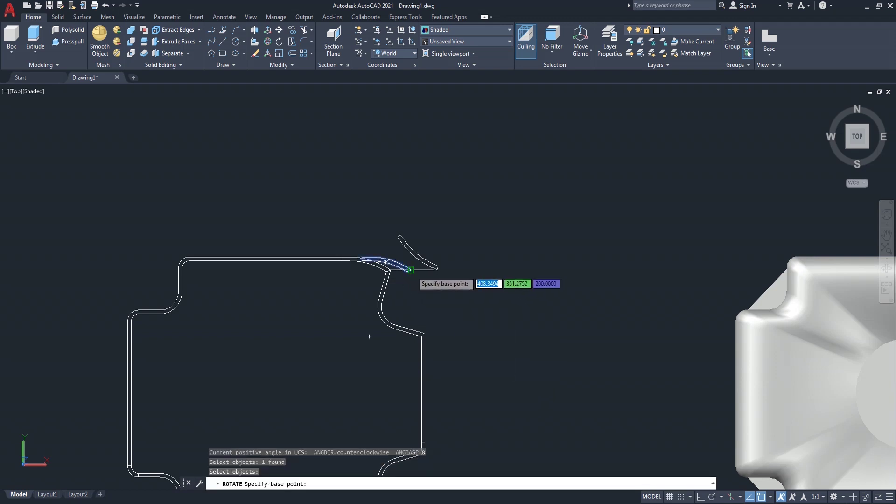
{"action": "left_click", "coordinate": [409, 270]}
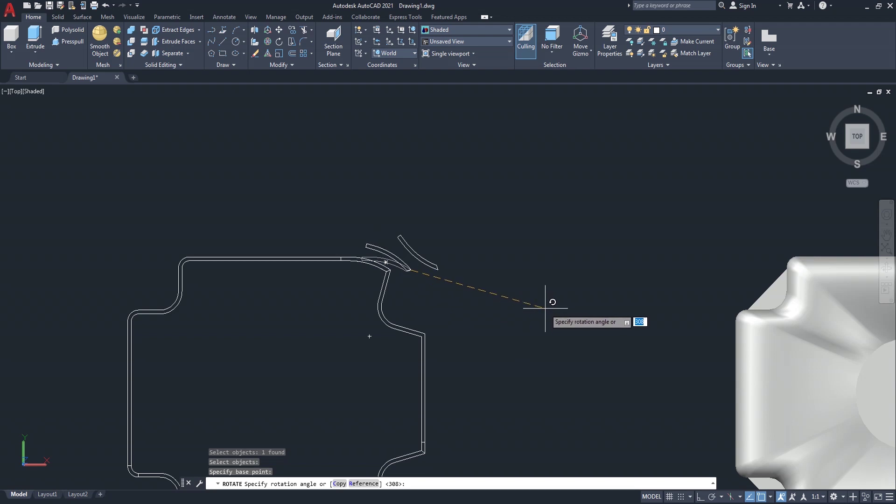
{"action": "key", "text": "Return"}
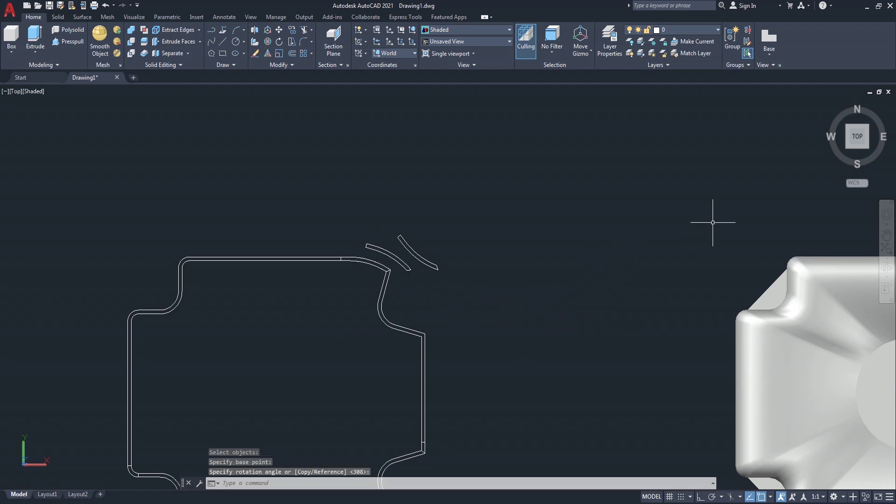
{"action": "left_click", "coordinate": [847, 147]}
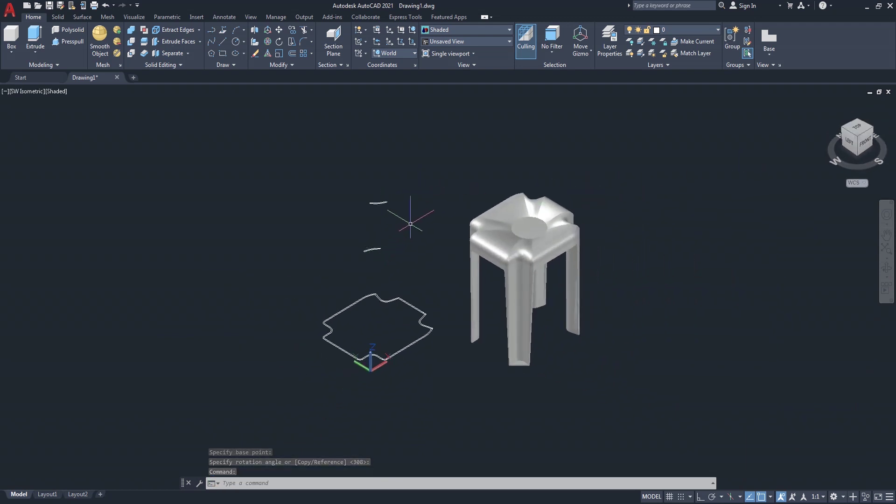
{"action": "type", "text": "R"}
Copy the upper arc from its end onto the seat outline edge
{"action": "key", "text": "Escape"}
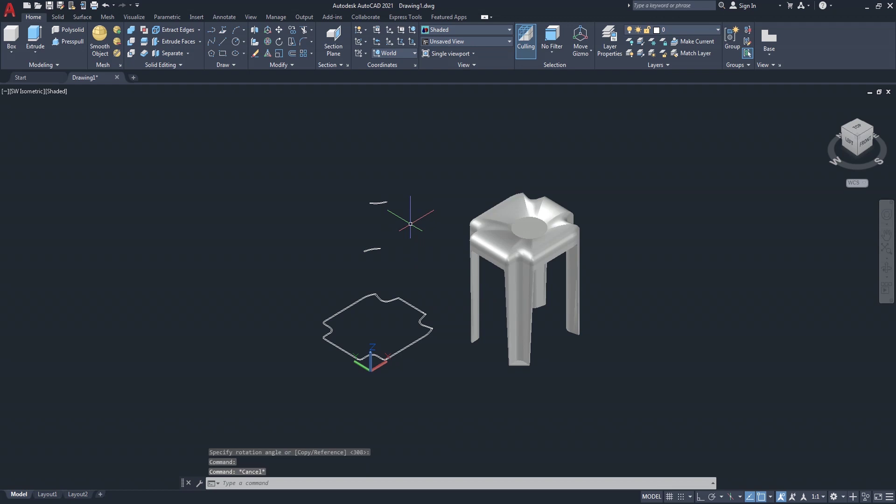
{"action": "type", "text": "eo"}
{"action": "key", "text": "Return"}
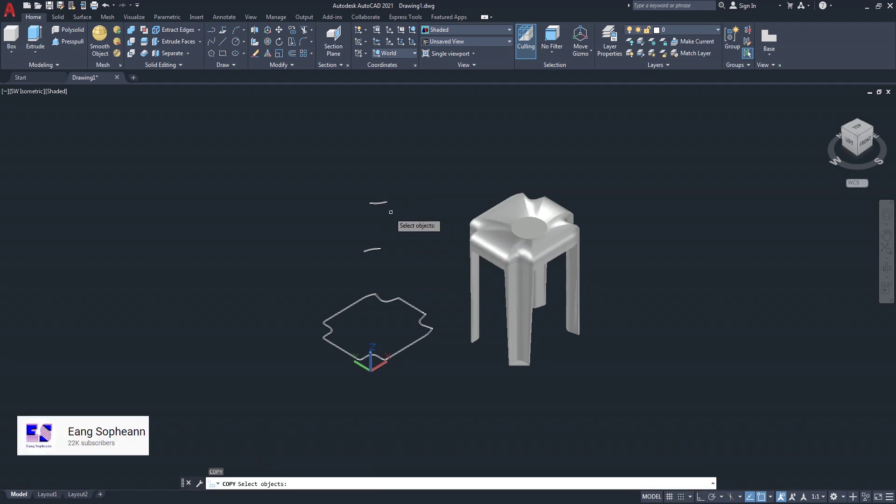
{"action": "left_click", "coordinate": [384, 202]}
{"action": "scroll", "coordinate": [394, 199], "scroll_direction": "up", "scroll_amount": 4}
{"action": "key", "text": "Return"}
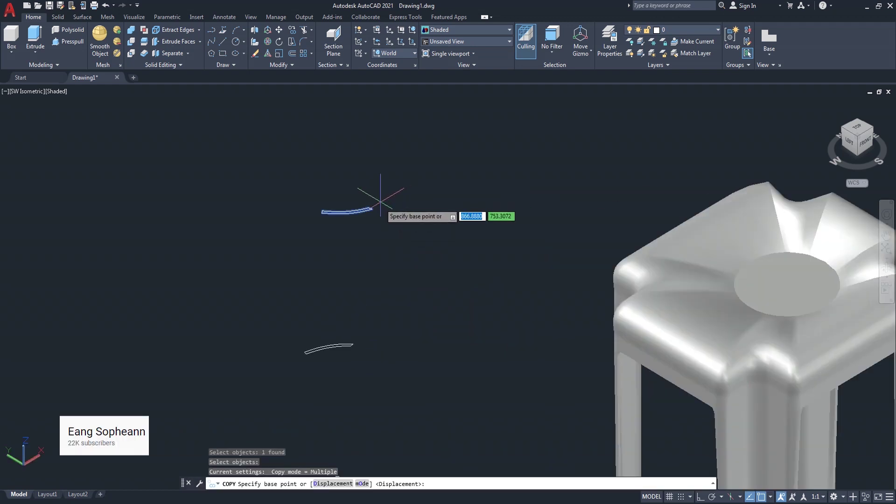
{"action": "left_click", "coordinate": [372, 208]}
{"action": "scroll", "coordinate": [397, 187], "scroll_direction": "down", "scroll_amount": 6}
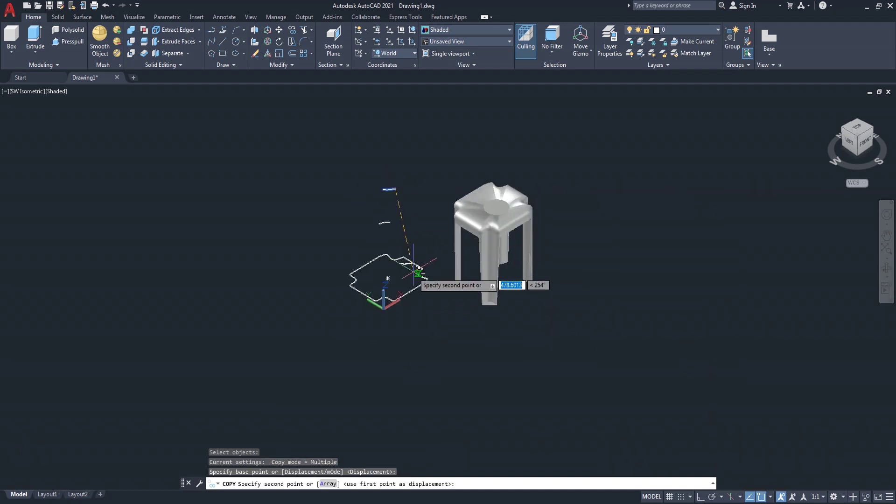
{"action": "scroll", "coordinate": [410, 254], "scroll_direction": "up", "scroll_amount": 4}
{"action": "scroll", "coordinate": [420, 249], "scroll_direction": "up", "scroll_amount": 3}
{"action": "left_click", "coordinate": [411, 245]}
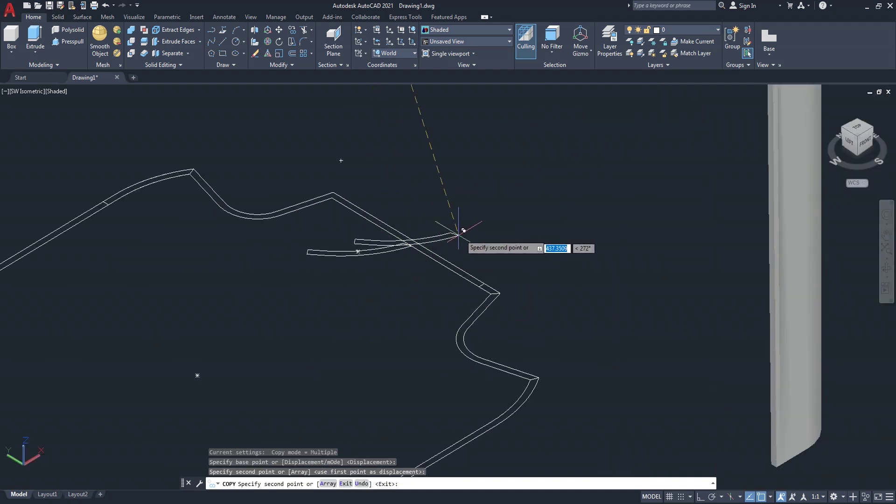
{"action": "key", "text": "Return"}
{"action": "type", "text": "RO"}
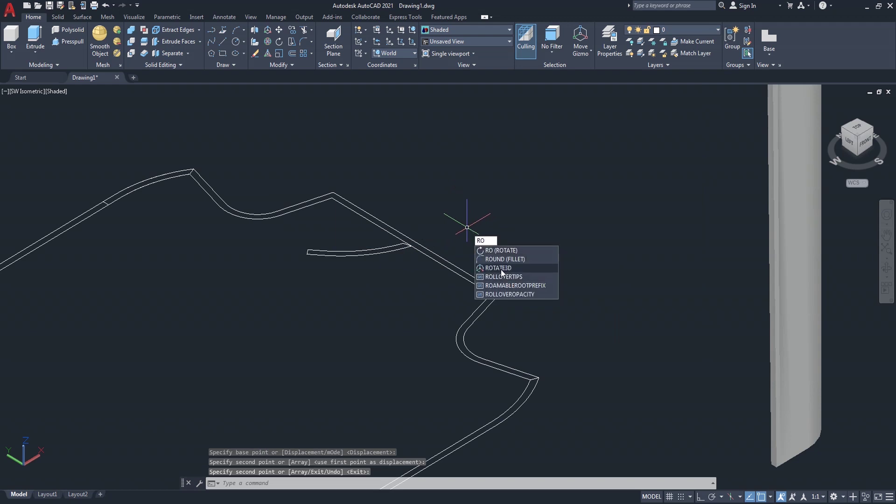
Stand the copied arc upright with a 90-degree 3D rotation about its end
{"action": "left_click", "coordinate": [502, 269]}
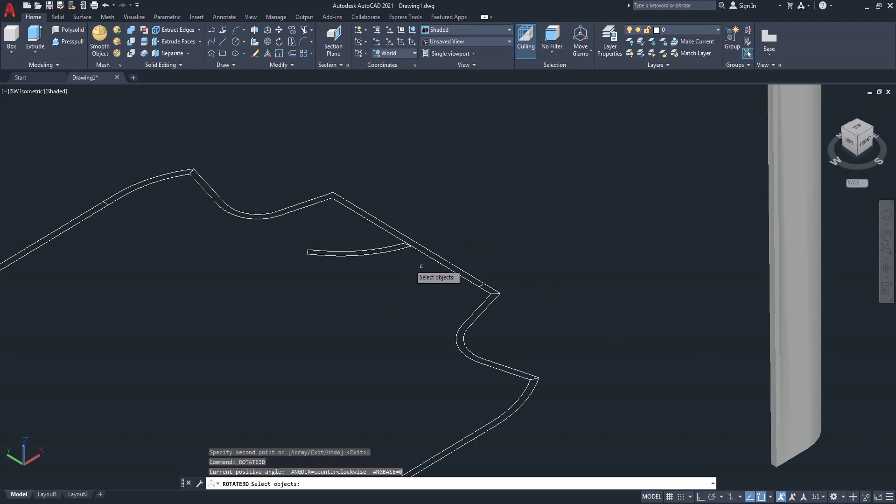
{"action": "left_click", "coordinate": [392, 248]}
{"action": "key", "text": "Return"}
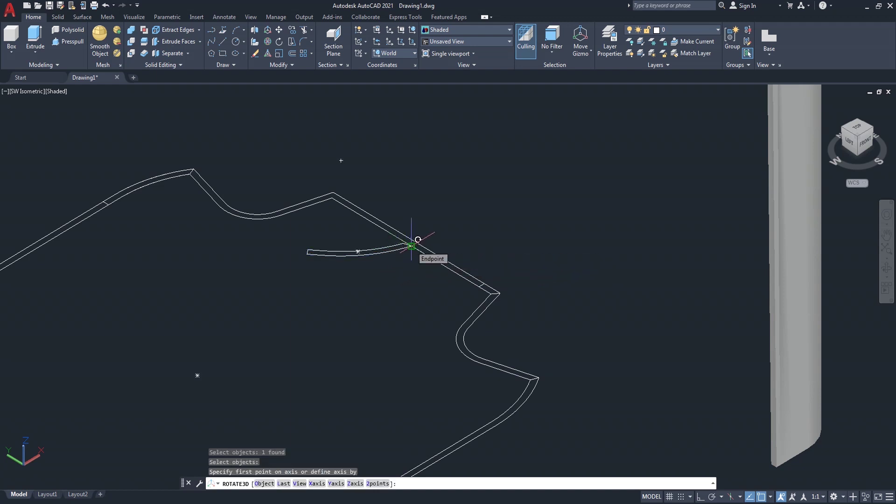
{"action": "left_click", "coordinate": [411, 246]}
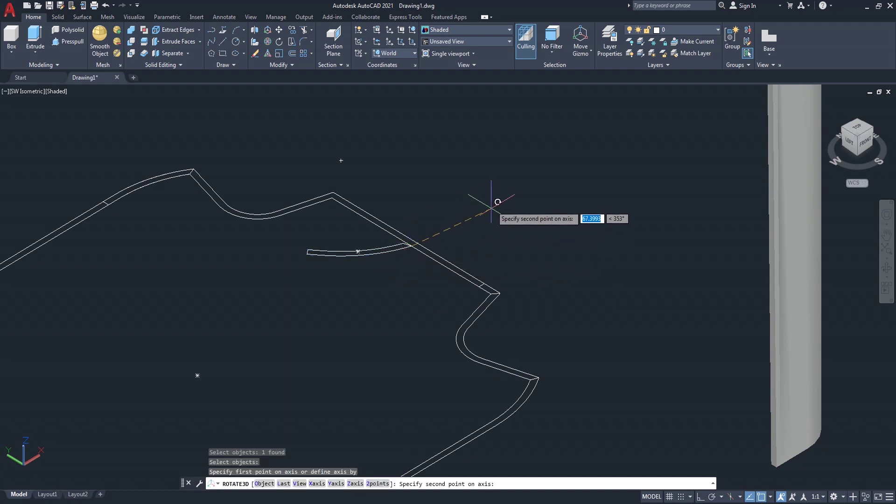
{"action": "key", "text": "F8"}
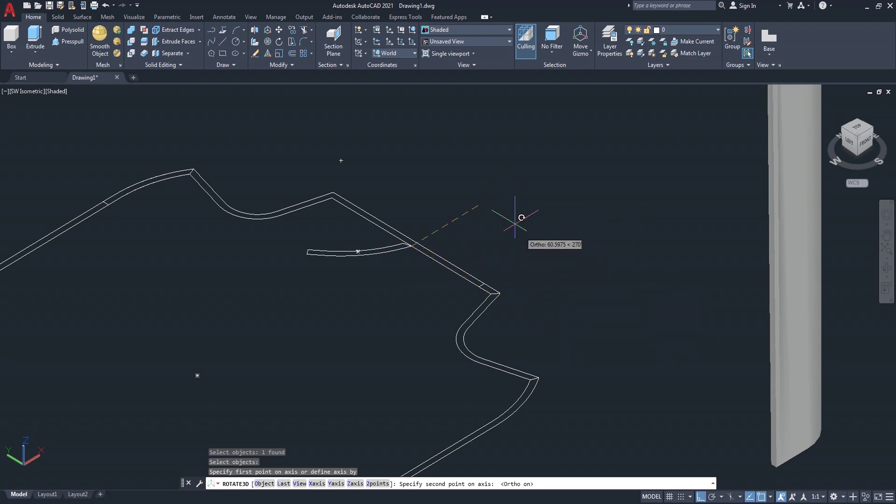
{"action": "left_click", "coordinate": [498, 193]}
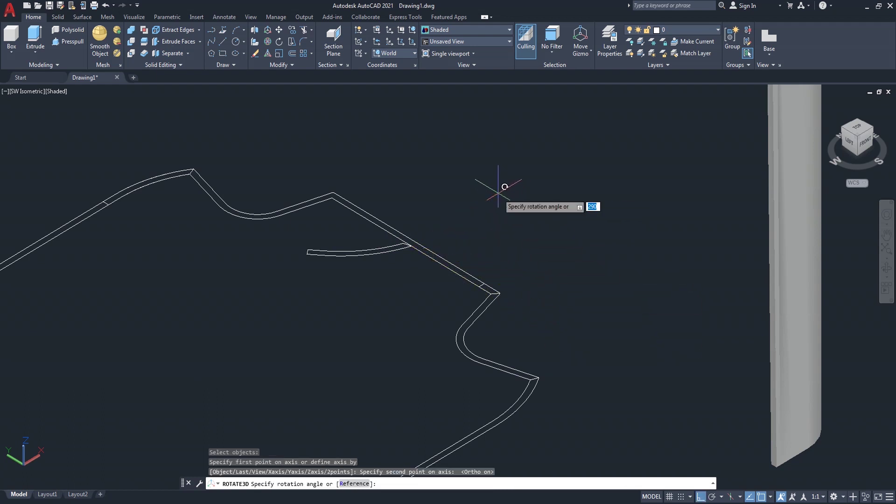
{"action": "type", "text": "90"}
{"action": "key", "text": "Return"}
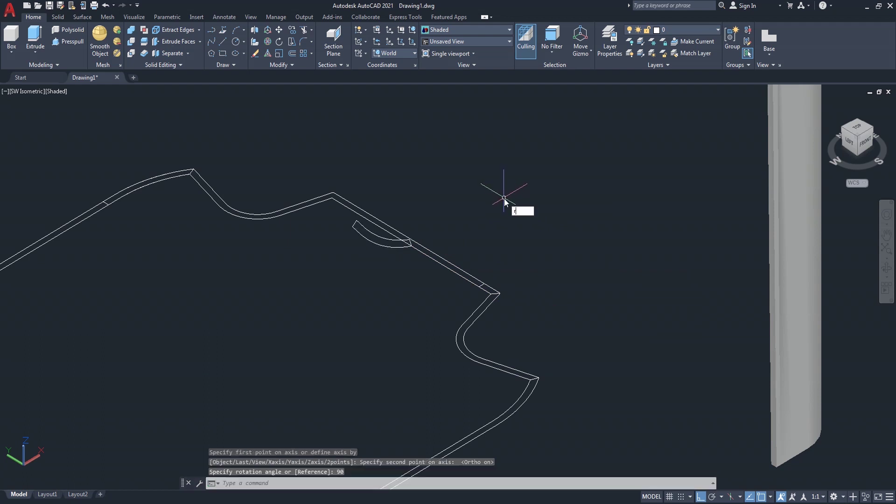
Rotate the small arc 120 degrees in 3D about a two-point axis
{"action": "type", "text": "Ro"}
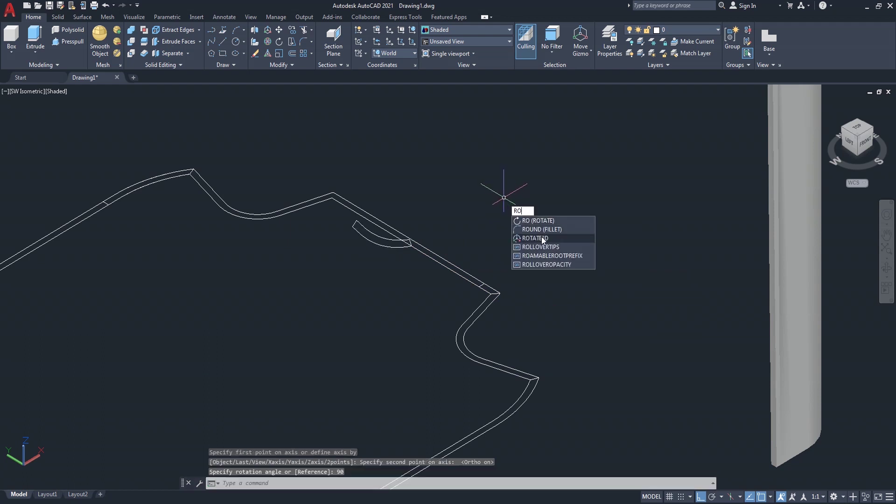
{"action": "left_click", "coordinate": [542, 238]}
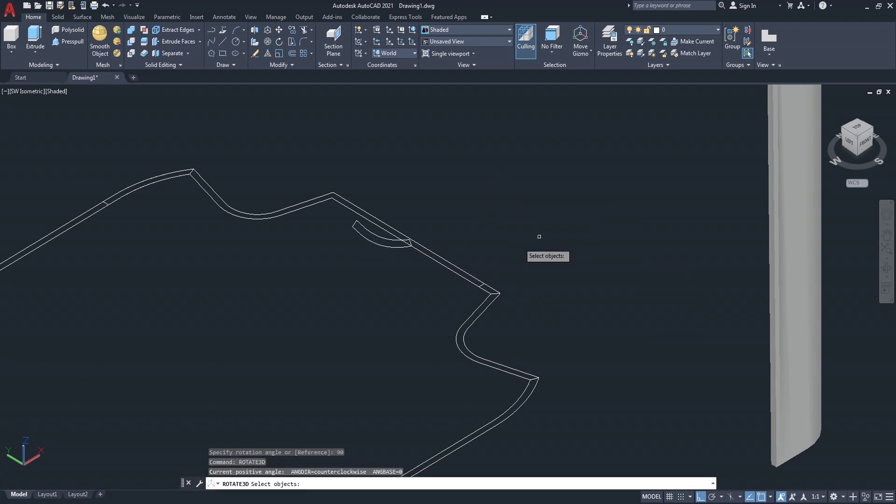
{"action": "left_click", "coordinate": [389, 247]}
{"action": "key", "text": "Return"}
{"action": "left_click", "coordinate": [409, 241]}
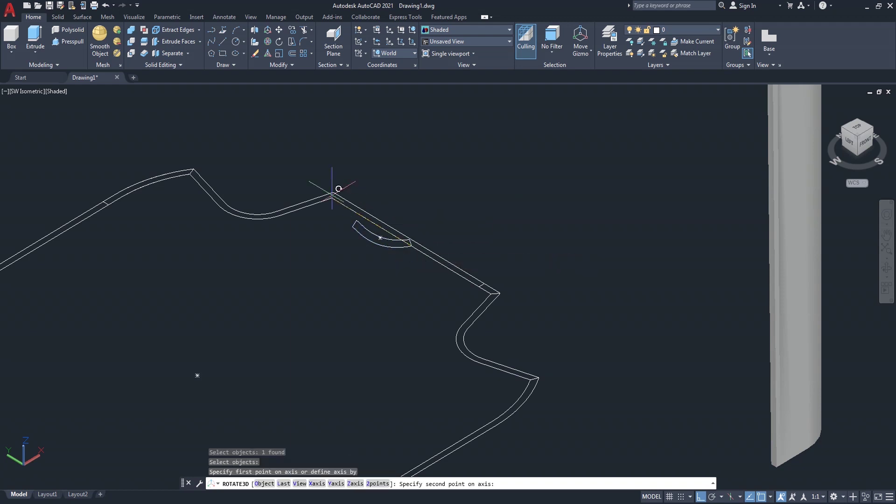
{"action": "left_click", "coordinate": [283, 169]}
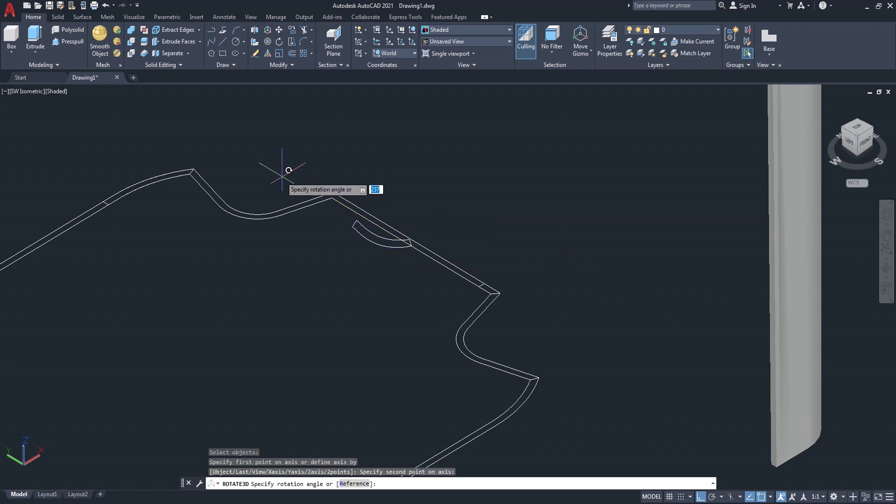
{"action": "key", "text": "Return"}
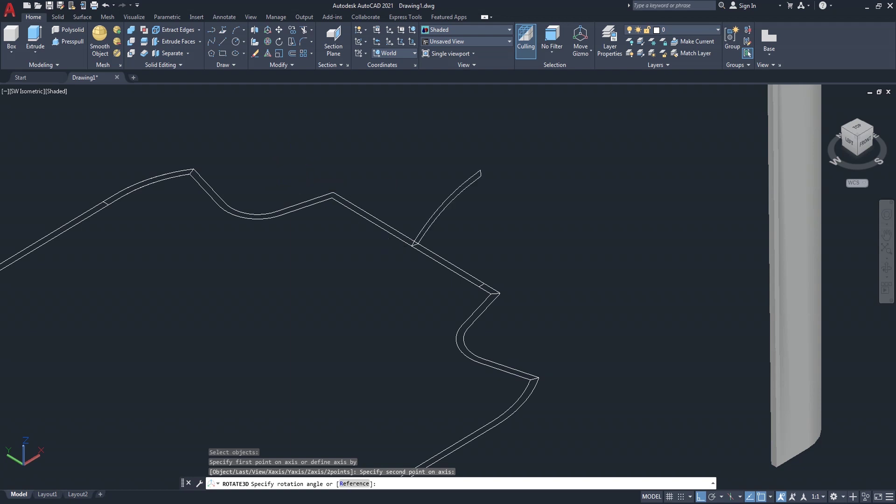
{"action": "scroll", "coordinate": [368, 214], "scroll_direction": "down", "scroll_amount": 2}
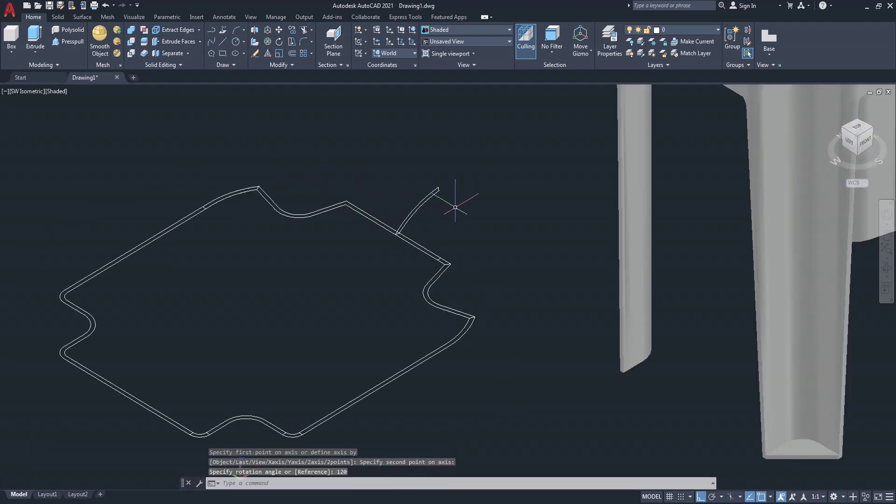
{"action": "mouse_move", "coordinate": [554, 256]}
{"action": "middle_mouse_down", "text": "shift"}
{"action": "mouse_move", "coordinate": [464, 182]}
{"action": "mouse_move", "coordinate": [512, 221]}
{"action": "mouse_move", "coordinate": [528, 206]}
{"action": "mouse_move", "coordinate": [491, 183]}
{"action": "mouse_move", "coordinate": [440, 176]}
{"action": "mouse_move", "coordinate": [522, 233]}
{"action": "mouse_move", "coordinate": [525, 248]}
{"action": "mouse_move", "coordinate": [510, 248]}
{"action": "mouse_move", "coordinate": [518, 249]}
{"action": "middle_mouse_up", "text": "shift"}
{"action": "right_click", "coordinate": [517, 185]}
{"action": "left_click", "coordinate": [525, 189]}
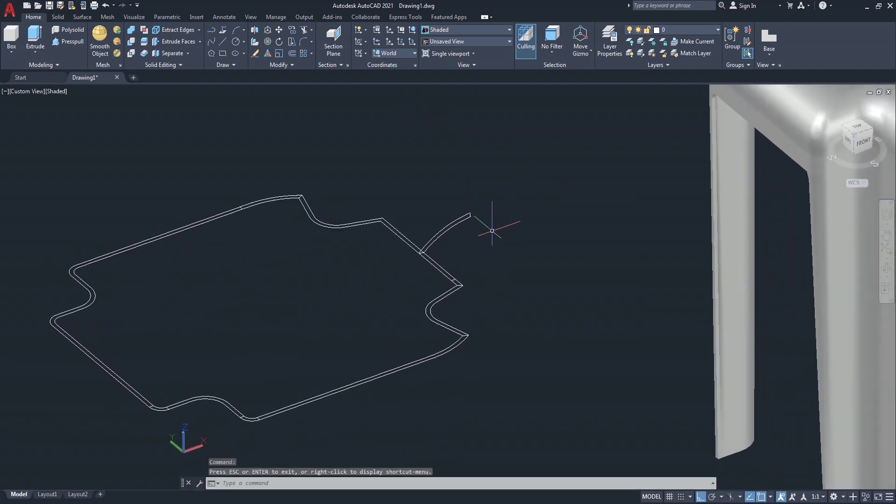
Tilt the standing arc a further 10 degrees about the outline edge
{"action": "type", "text": "o"}
{"action": "left_click", "coordinate": [536, 270]}
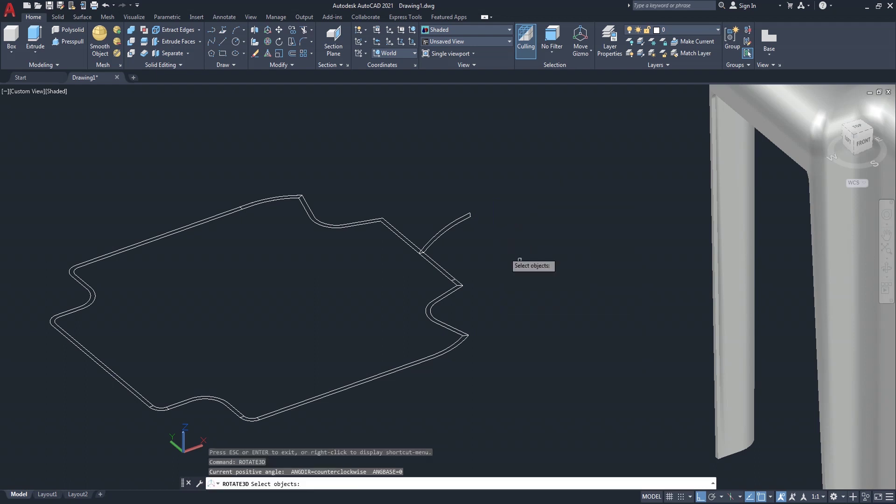
{"action": "left_click", "coordinate": [452, 224]}
{"action": "key", "text": "Return"}
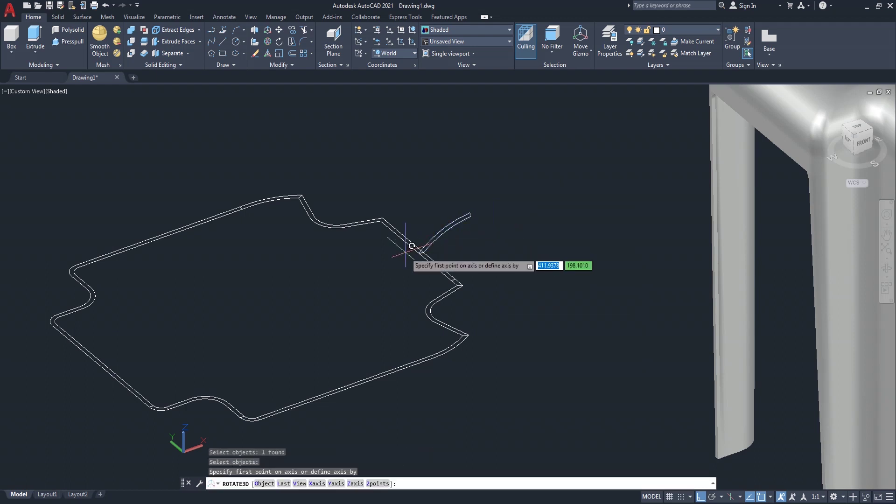
{"action": "scroll", "coordinate": [423, 247], "scroll_direction": "up", "scroll_amount": 2}
{"action": "left_click", "coordinate": [432, 255]}
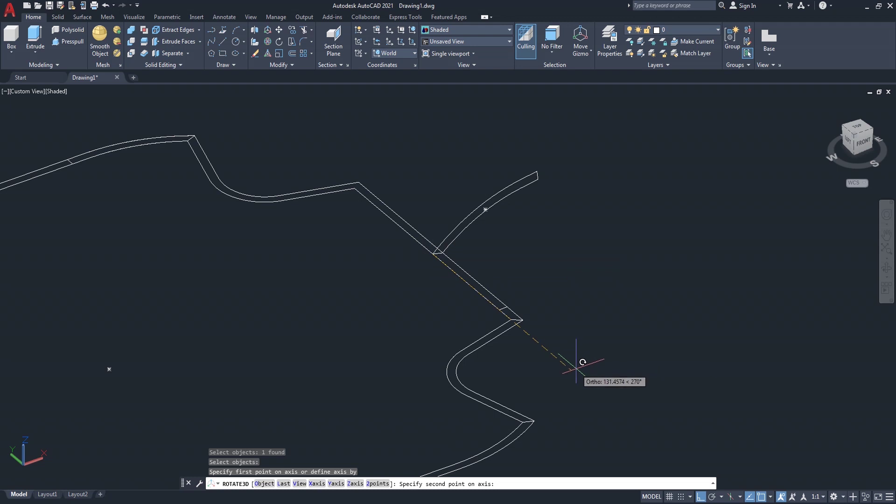
{"action": "left_click", "coordinate": [565, 364]}
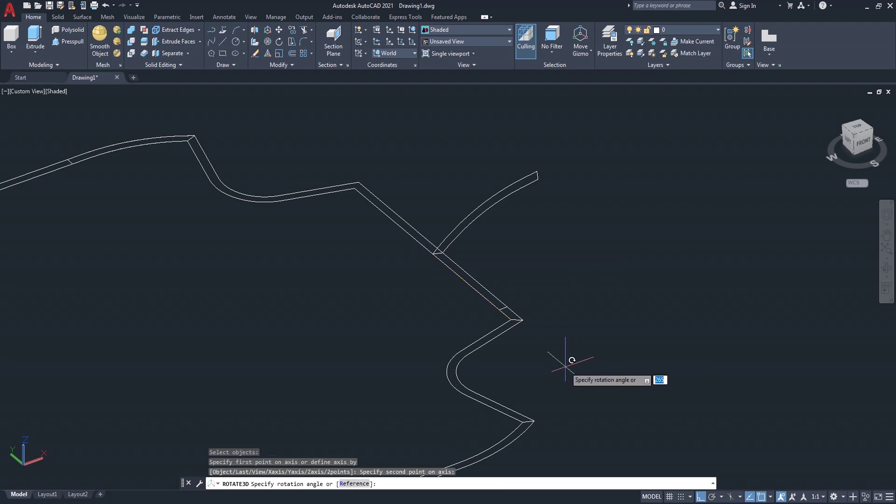
{"action": "key", "text": "Return"}
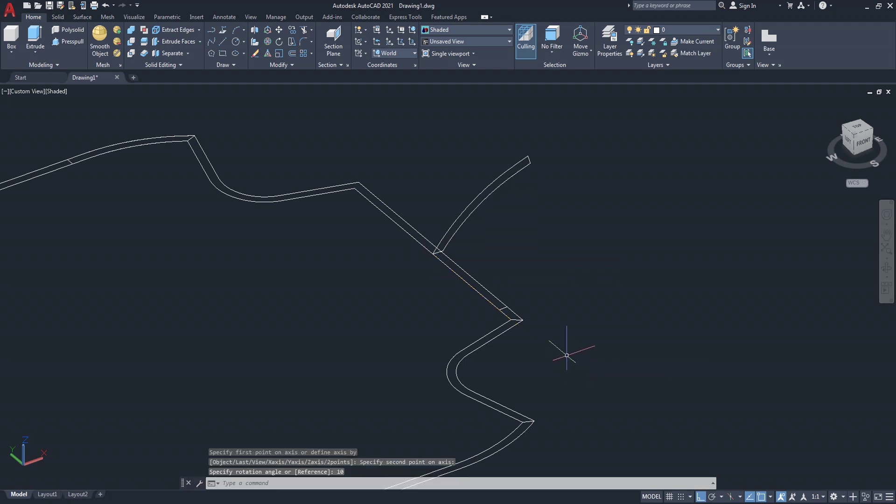
{"action": "scroll", "coordinate": [566, 360], "scroll_direction": "down", "scroll_amount": 3}
{"action": "scroll", "coordinate": [567, 350], "scroll_direction": "down", "scroll_amount": 2}
{"action": "scroll", "coordinate": [566, 329], "scroll_direction": "up", "scroll_amount": 2}
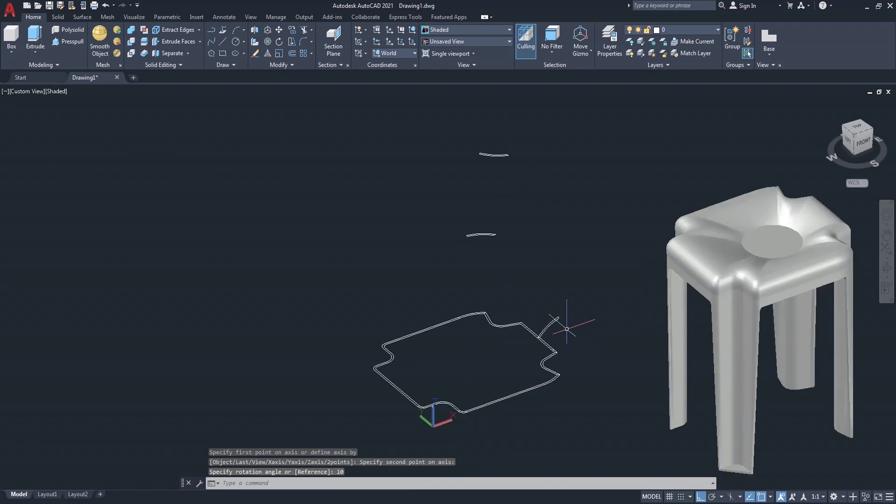
{"action": "type", "text": "M"}
{"action": "key", "text": "Return"}
Lift the tilted arc 550 units straight up with ortho on
{"action": "left_click", "coordinate": [552, 323]}
{"action": "key", "text": "Return"}
{"action": "left_click", "coordinate": [592, 340]}
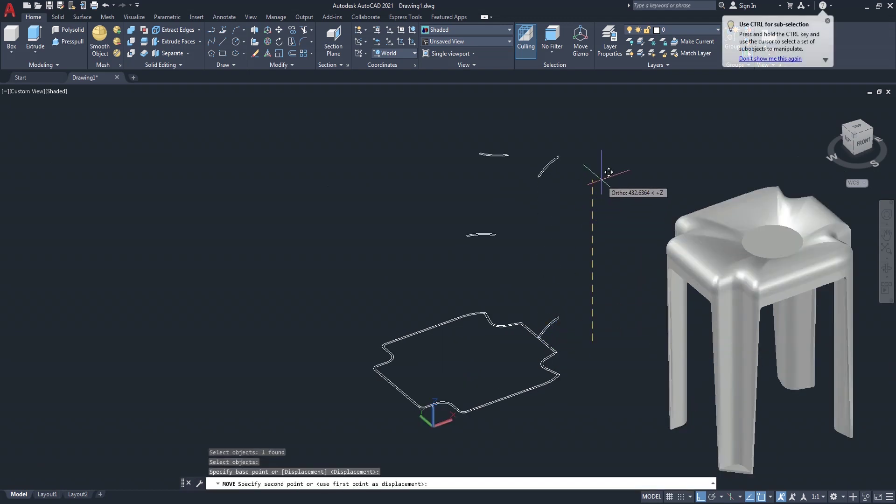
{"action": "type", "text": "550"}
{"action": "key", "text": "Return"}
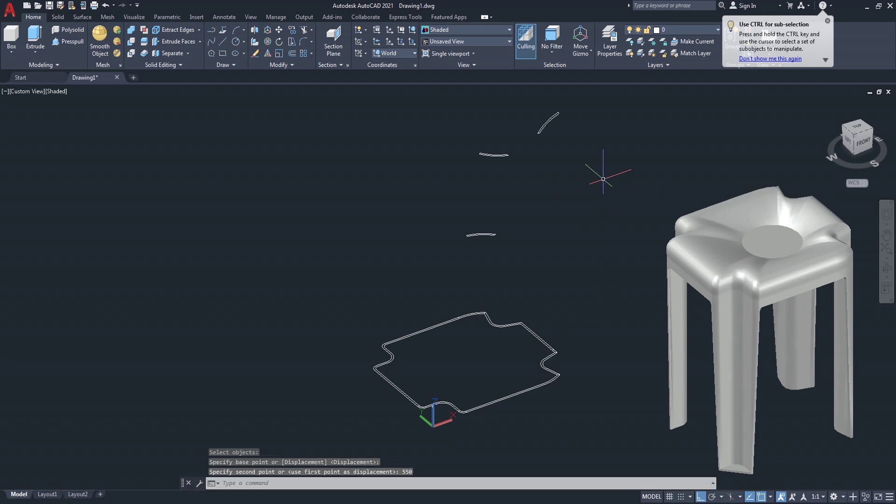
{"action": "scroll", "coordinate": [616, 187], "scroll_direction": "down", "scroll_amount": 2}
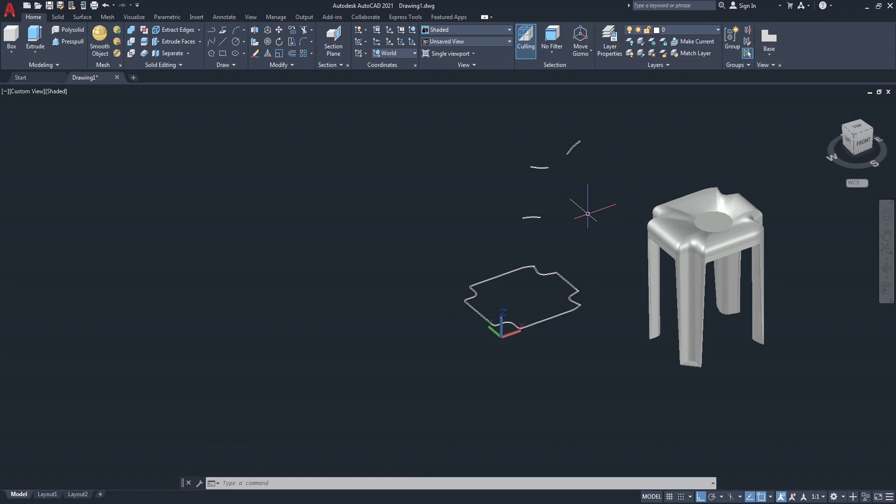
Orbit to look at the model from above and check the arcs
{"action": "left_click", "coordinate": [886, 268]}
{"action": "mouse_move", "coordinate": [632, 202]}
{"action": "left_mouse_down"}
{"action": "mouse_move", "coordinate": [542, 252]}
{"action": "mouse_move", "coordinate": [586, 214]}
{"action": "mouse_move", "coordinate": [574, 256]}
{"action": "mouse_move", "coordinate": [576, 323]}
{"action": "mouse_move", "coordinate": [582, 278]}
{"action": "mouse_move", "coordinate": [769, 269]}
{"action": "mouse_move", "coordinate": [730, 330]}
{"action": "mouse_move", "coordinate": [666, 314]}
{"action": "mouse_move", "coordinate": [620, 286]}
{"action": "mouse_move", "coordinate": [626, 274]}
{"action": "mouse_move", "coordinate": [644, 282]}
{"action": "mouse_move", "coordinate": [650, 270]}
{"action": "left_mouse_up"}
{"action": "right_click", "coordinate": [495, 157]}
{"action": "left_click", "coordinate": [512, 164]}
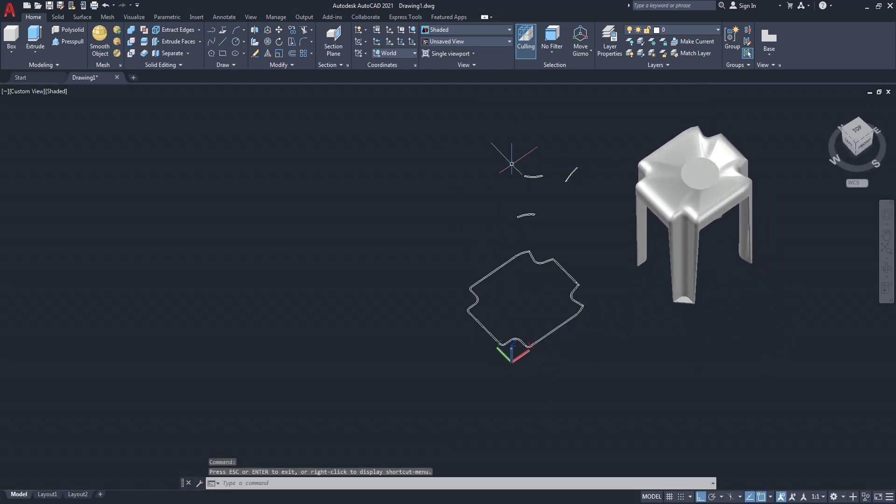
Select the two upper arcs and the outline-edge arc to mirror (MI)
{"action": "type", "text": "mi"}
{"action": "key", "text": "Return"}
{"action": "left_click", "coordinate": [543, 167]}
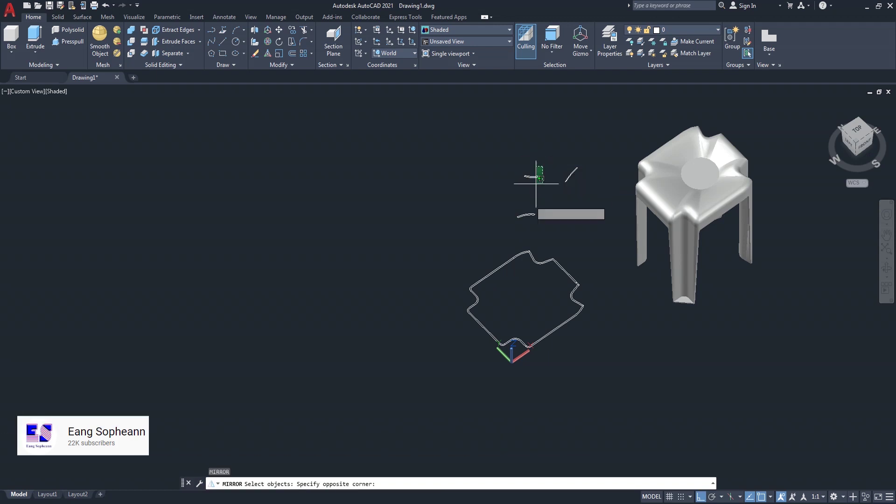
{"action": "left_click", "coordinate": [512, 233]}
{"action": "scroll", "coordinate": [518, 248], "scroll_direction": "up", "scroll_amount": 1}
{"action": "scroll", "coordinate": [518, 247], "scroll_direction": "up", "scroll_amount": 2}
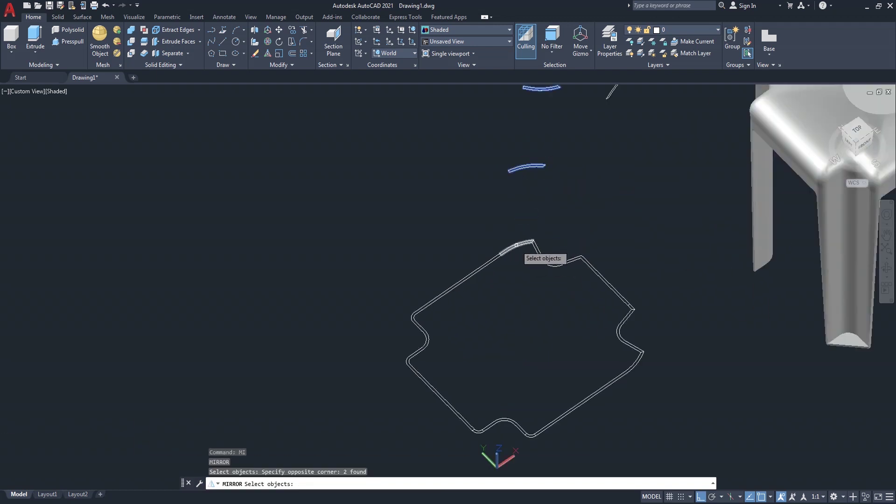
{"action": "left_click", "coordinate": [516, 245]}
{"action": "key", "text": "Return"}
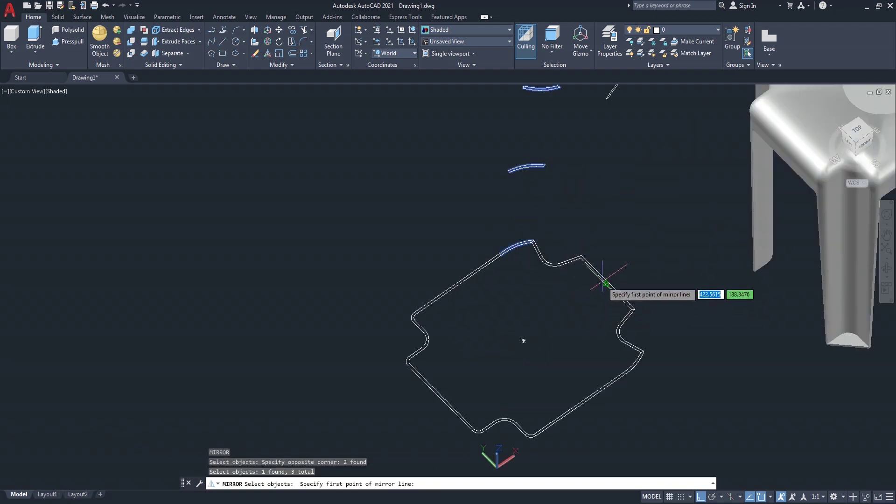
Mirror them across the corner-to-centre line, keeping the original arcs
{"action": "left_click", "coordinate": [605, 283]}
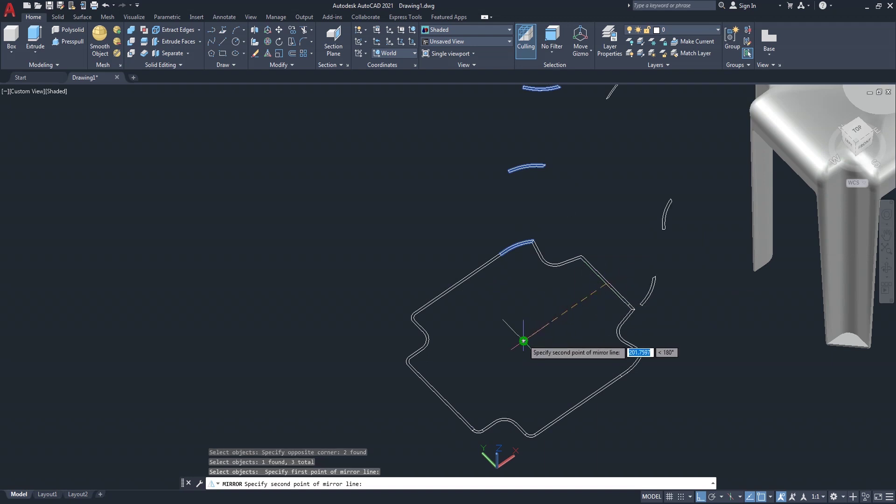
{"action": "left_click", "coordinate": [524, 336]}
{"action": "key", "text": "Return"}
{"action": "scroll", "coordinate": [581, 250], "scroll_direction": "down", "scroll_amount": 1}
{"action": "scroll", "coordinate": [600, 190], "scroll_direction": "up", "scroll_amount": 1}
{"action": "middle_click_drag", "start_coordinate": [600, 190], "coordinate": [574, 275]}
Draw a guide polyline from the upper arc's end to the lower arc
{"action": "type", "text": "l"}
{"action": "key", "text": "Return"}
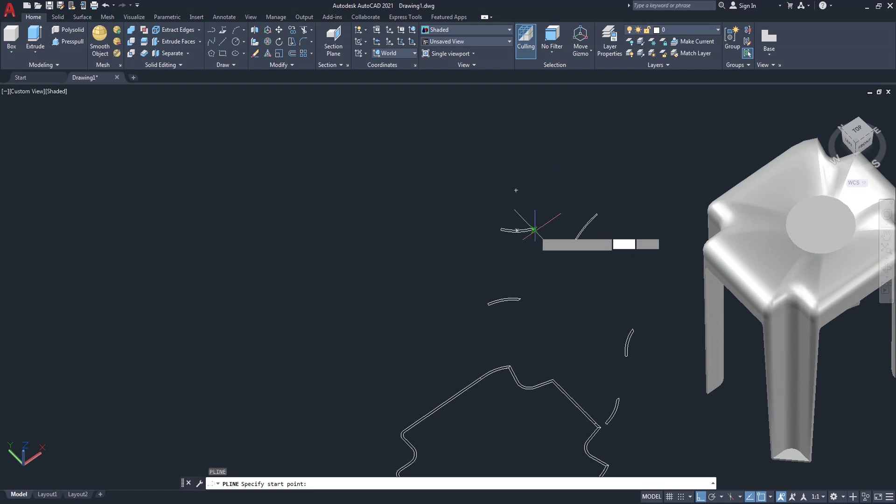
{"action": "left_click", "coordinate": [534, 230]}
{"action": "left_click", "coordinate": [632, 329]}
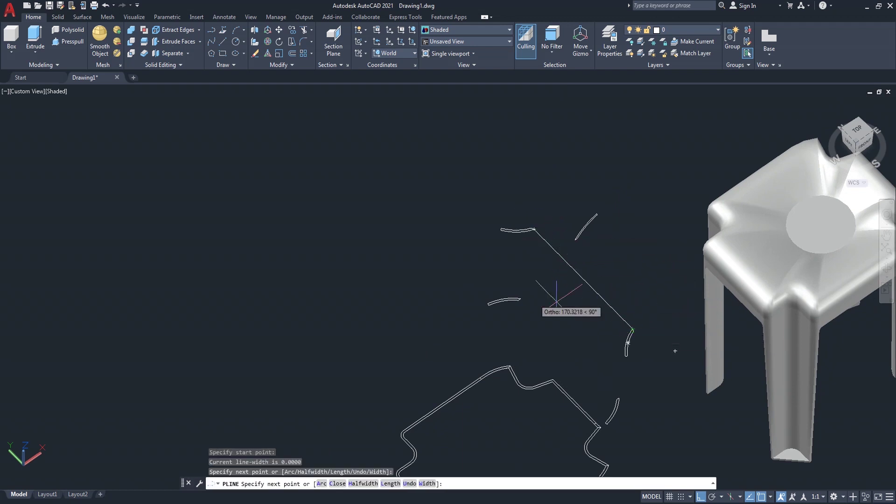
{"action": "scroll", "coordinate": [597, 262], "scroll_direction": "up", "scroll_amount": 2}
{"action": "middle_click_drag", "start_coordinate": [603, 250], "coordinate": [599, 278]}
{"action": "key", "text": "Escape"}
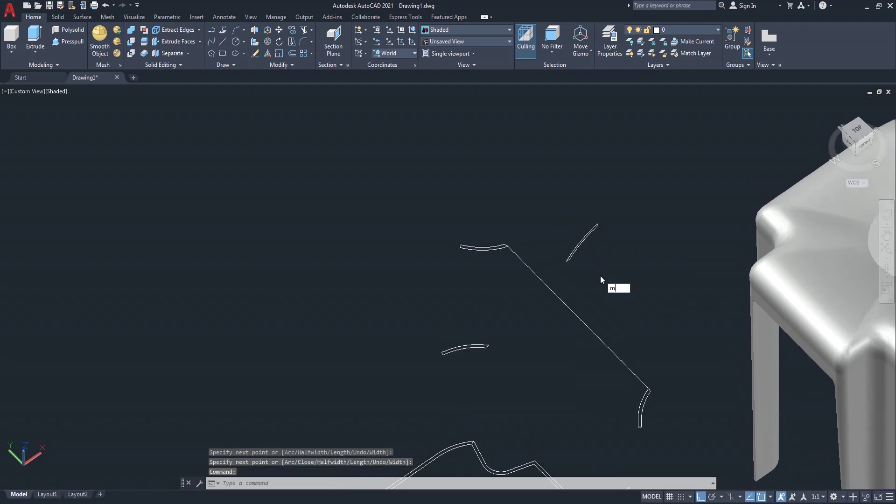
Move the upper-right arc by its lower end onto the guide line
{"action": "type", "text": "m"}
{"action": "key", "text": "Return"}
{"action": "left_click", "coordinate": [570, 261]}
{"action": "key", "text": "Return"}
{"action": "scroll", "coordinate": [569, 271], "scroll_direction": "up", "scroll_amount": 4}
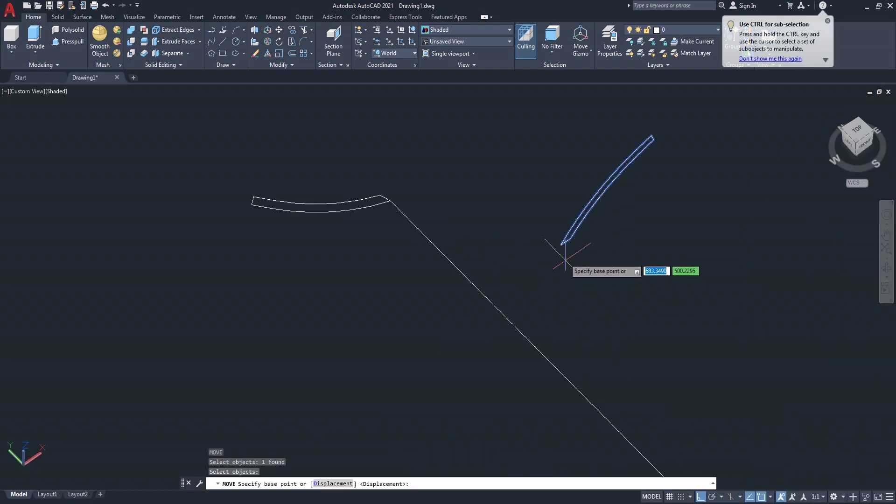
{"action": "left_click", "coordinate": [560, 244]}
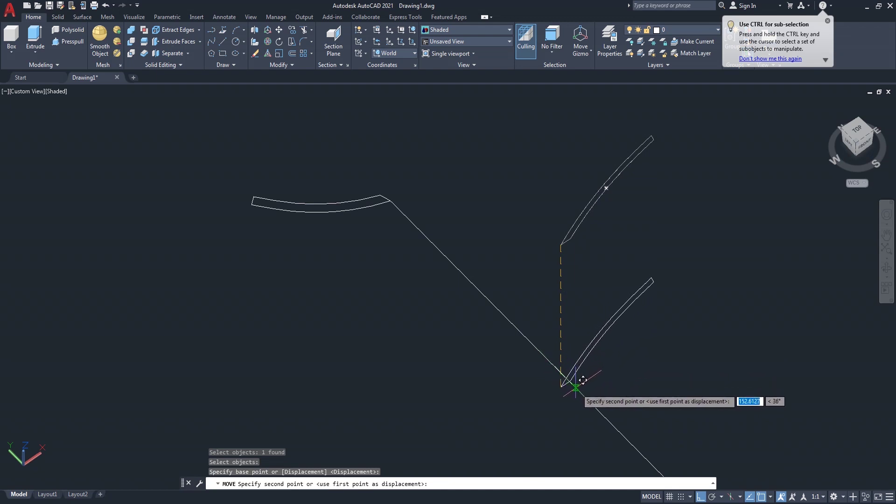
{"action": "left_click", "coordinate": [566, 377]}
{"action": "scroll", "coordinate": [532, 300], "scroll_direction": "down", "scroll_amount": 4}
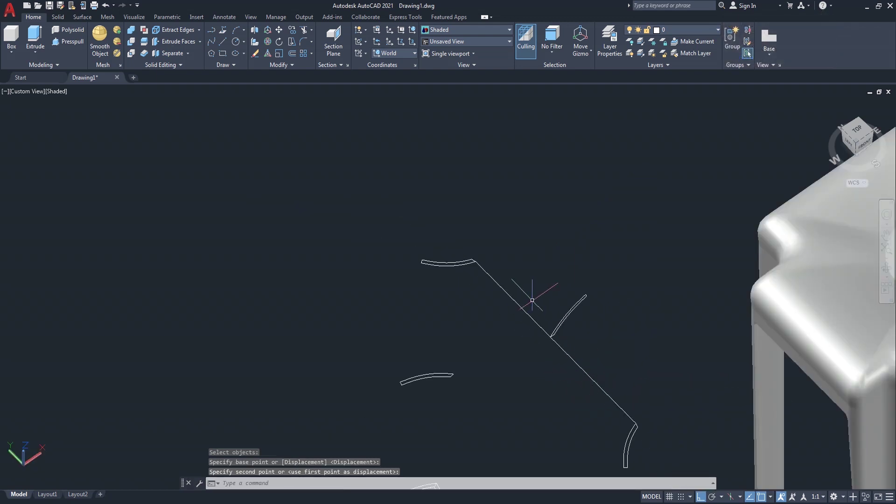
{"action": "left_click", "coordinate": [571, 360]}
{"action": "scroll", "coordinate": [568, 345], "scroll_direction": "up", "scroll_amount": 2}
{"action": "scroll", "coordinate": [566, 334], "scroll_direction": "up", "scroll_amount": 1}
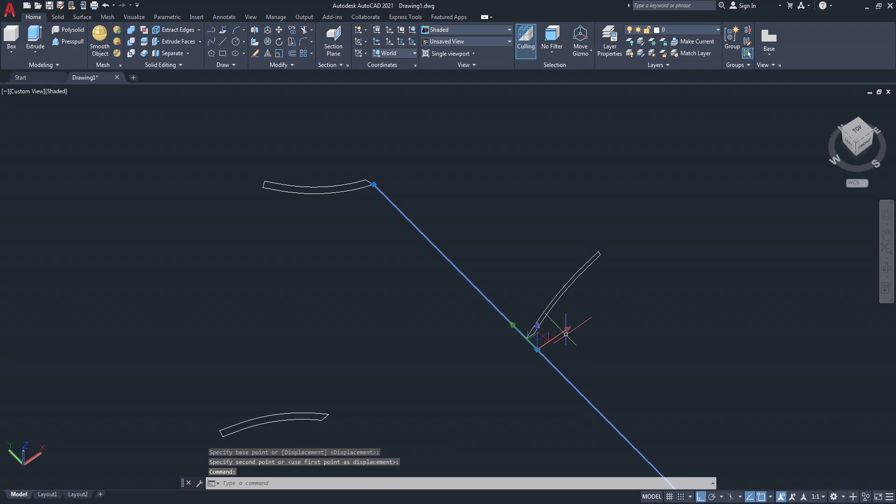
{"action": "key", "text": "Escape"}
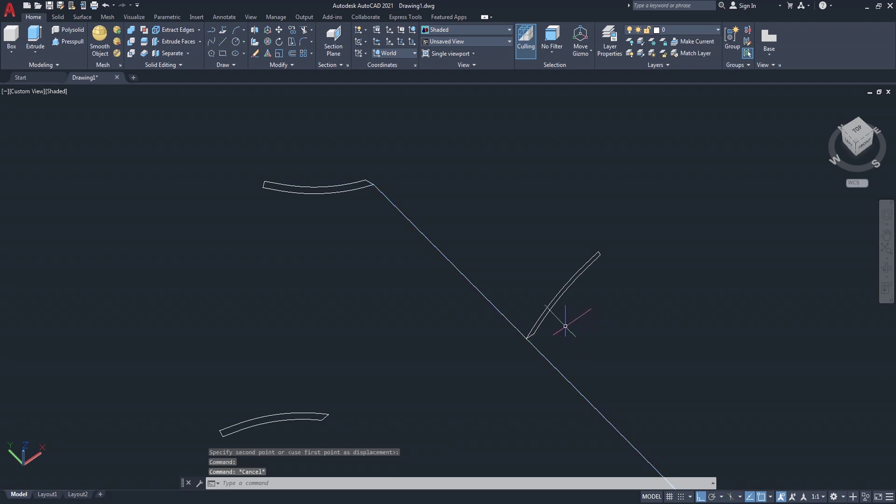
Shift the small tilted arc along the guide line
{"action": "type", "text": "m"}
{"action": "key", "text": "Return"}
{"action": "left_click", "coordinate": [534, 331]}
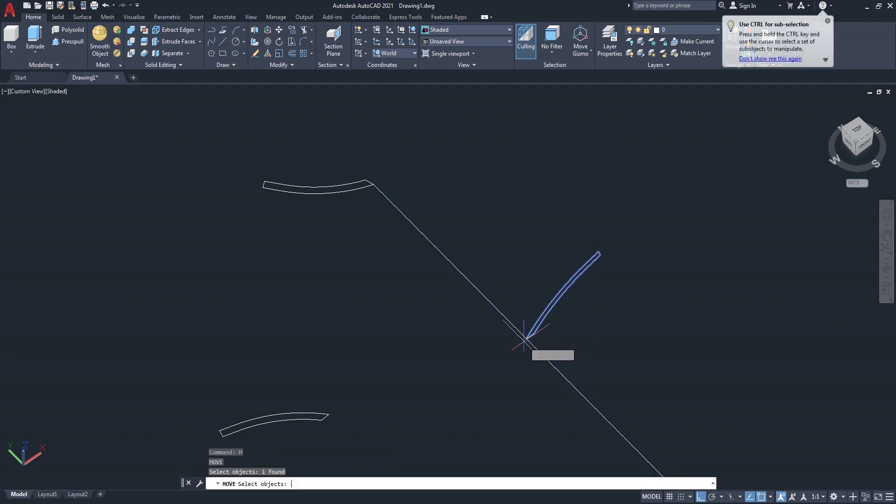
{"action": "key", "text": "Return"}
{"action": "left_click", "coordinate": [526, 338]}
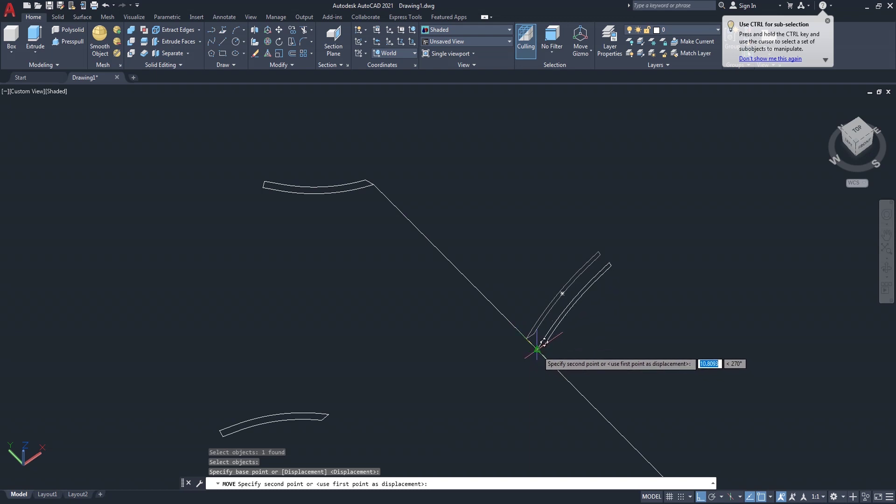
{"action": "left_click", "coordinate": [537, 350]}
{"action": "scroll", "coordinate": [590, 309], "scroll_direction": "down", "scroll_amount": 3}
Move the small backrest arc 150 units straight up, then orbit to a front view
{"action": "key", "text": "Return"}
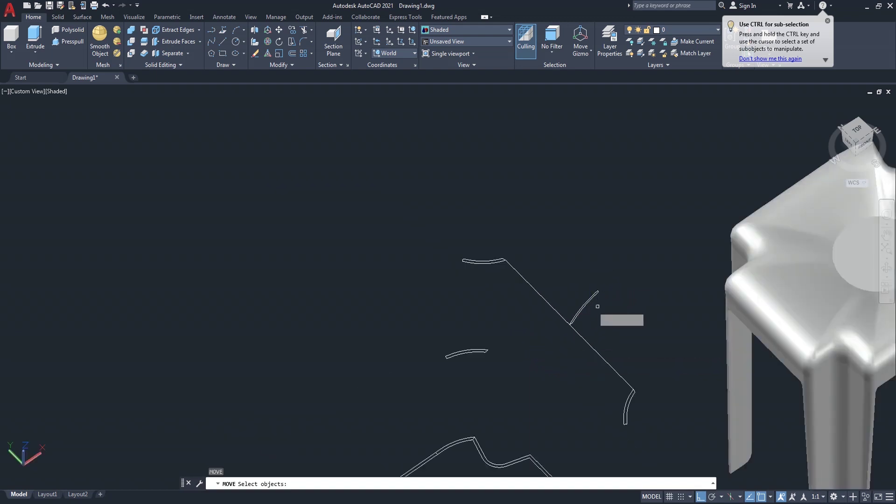
{"action": "left_click", "coordinate": [586, 304]}
{"action": "key", "text": "Return"}
{"action": "left_click", "coordinate": [652, 313]}
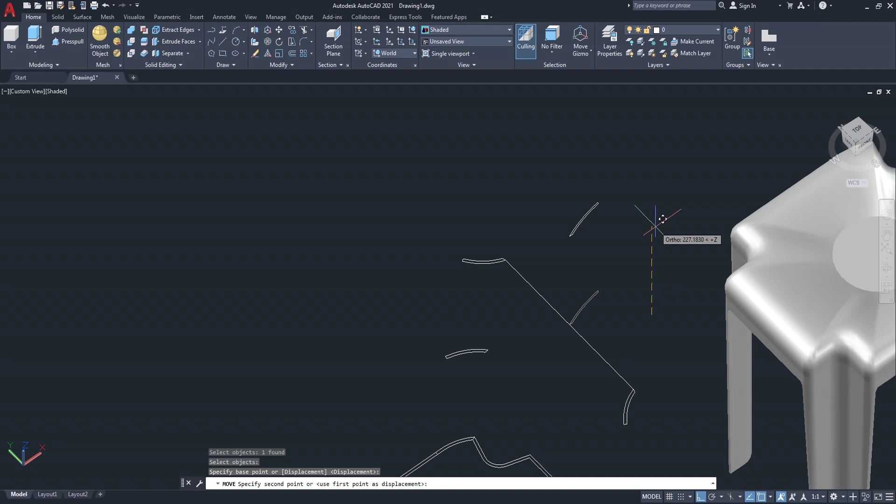
{"action": "type", "text": "150"}
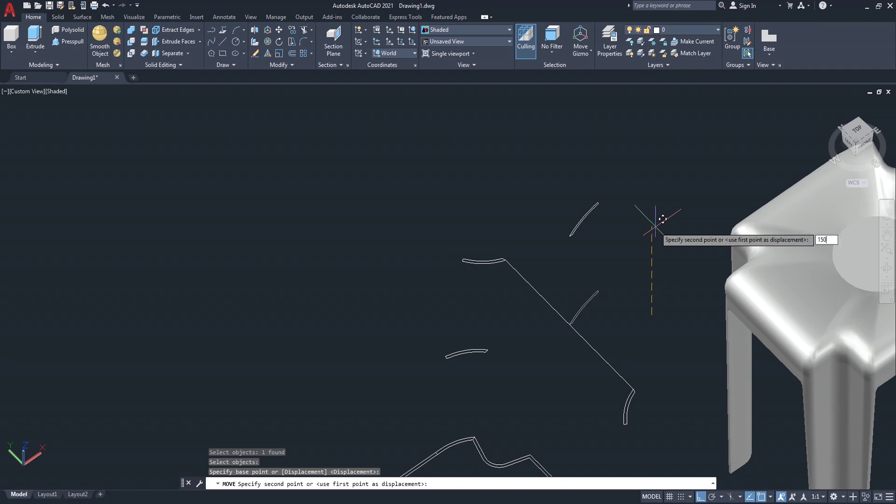
{"action": "key", "text": "Return"}
{"action": "scroll", "coordinate": [654, 214], "scroll_direction": "down", "scroll_amount": 4}
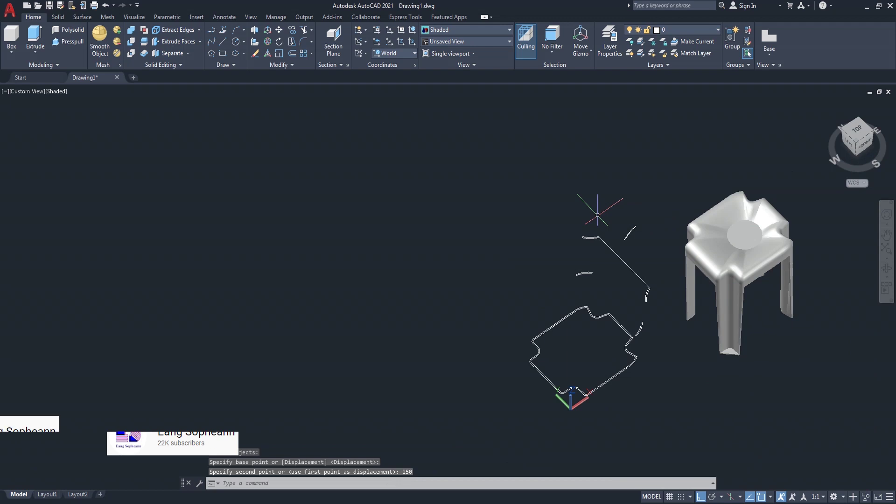
{"action": "scroll", "coordinate": [583, 218], "scroll_direction": "up", "scroll_amount": 3}
{"action": "middle_click_drag", "start_coordinate": [551, 216], "coordinate": [479, 180]}
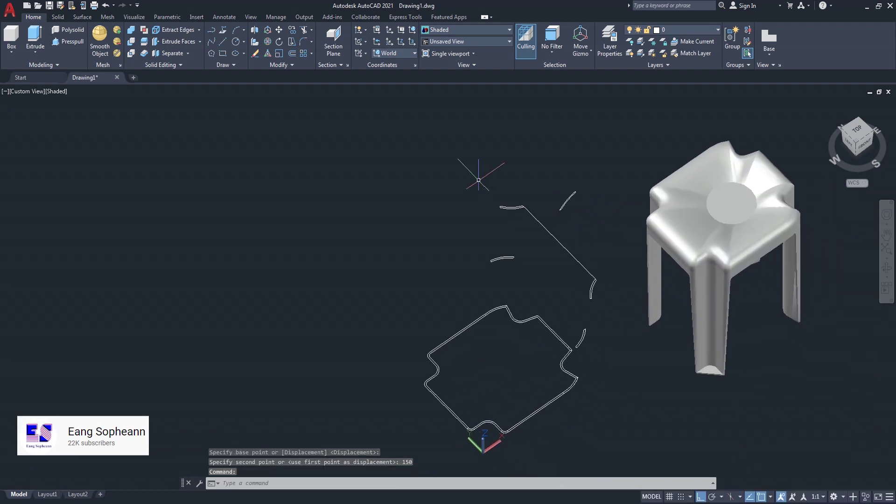
{"action": "mouse_move", "coordinate": [600, 312]}
{"action": "middle_mouse_down", "text": "shift"}
{"action": "mouse_move", "coordinate": [488, 282]}
{"action": "mouse_move", "coordinate": [362, 282]}
{"action": "mouse_move", "coordinate": [612, 269]}
{"action": "mouse_move", "coordinate": [504, 275]}
{"action": "mouse_move", "coordinate": [598, 293]}
{"action": "middle_mouse_up", "text": "shift"}
{"action": "right_click", "coordinate": [388, 182]}
{"action": "left_click", "coordinate": [408, 187]}
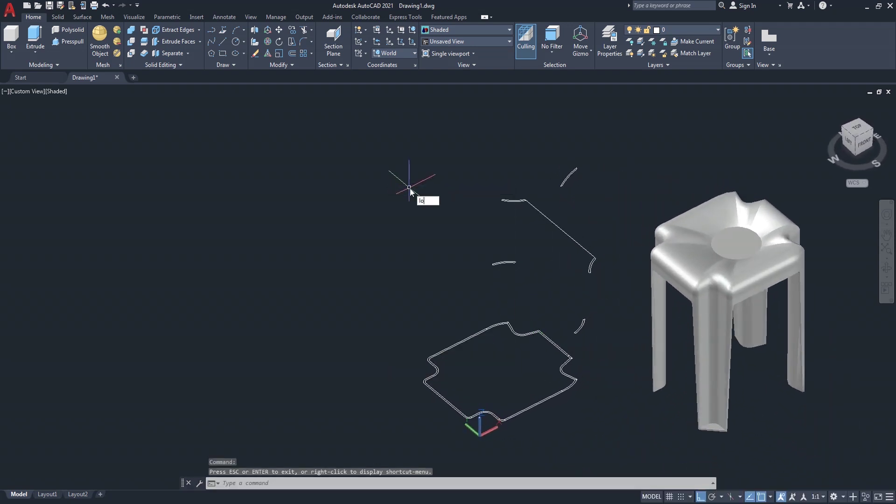
{"action": "type", "text": "ft"}
{"action": "key", "text": "Return"}
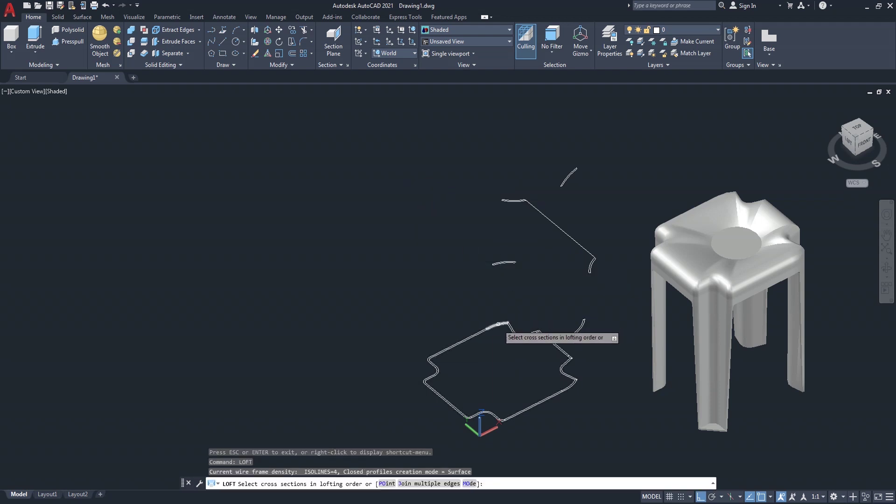
{"action": "left_click", "coordinate": [503, 323]}
{"action": "left_click", "coordinate": [508, 262]}
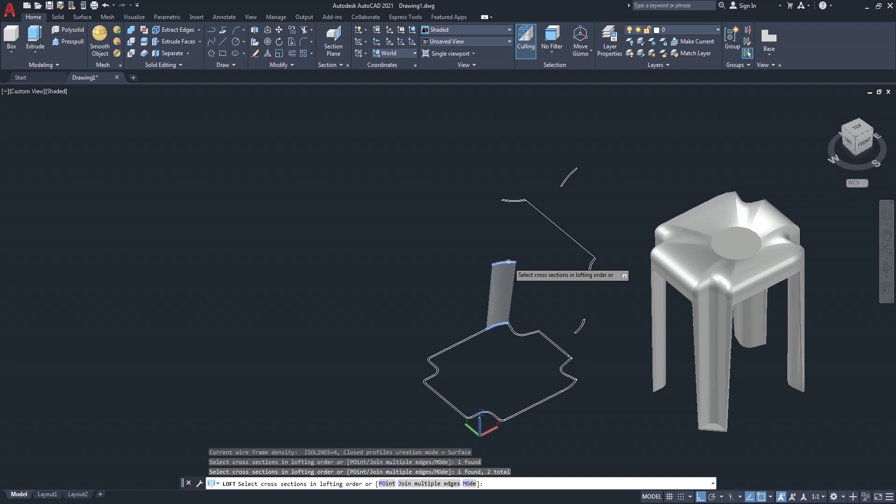
{"action": "left_click", "coordinate": [514, 200]}
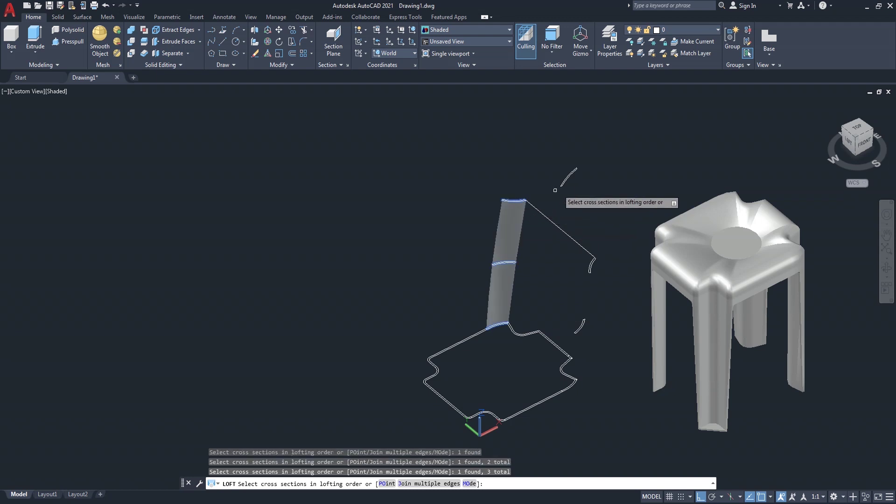
{"action": "left_click", "coordinate": [569, 177]}
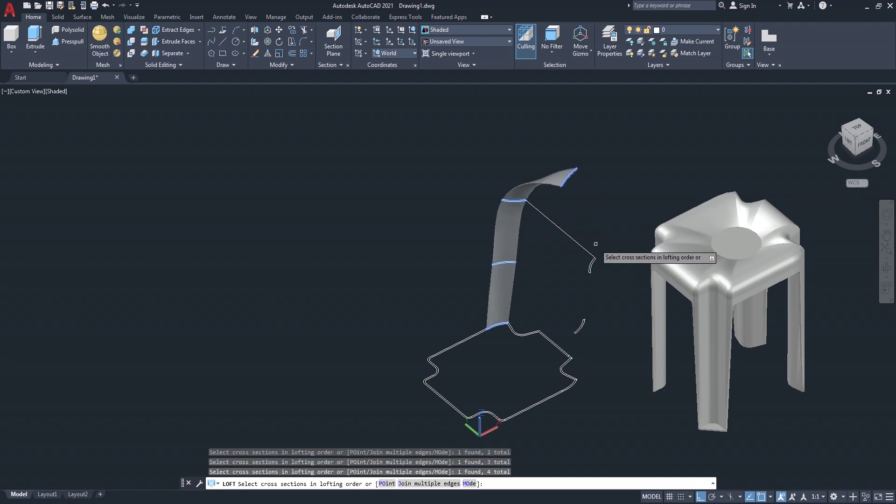
{"action": "left_click", "coordinate": [590, 267]}
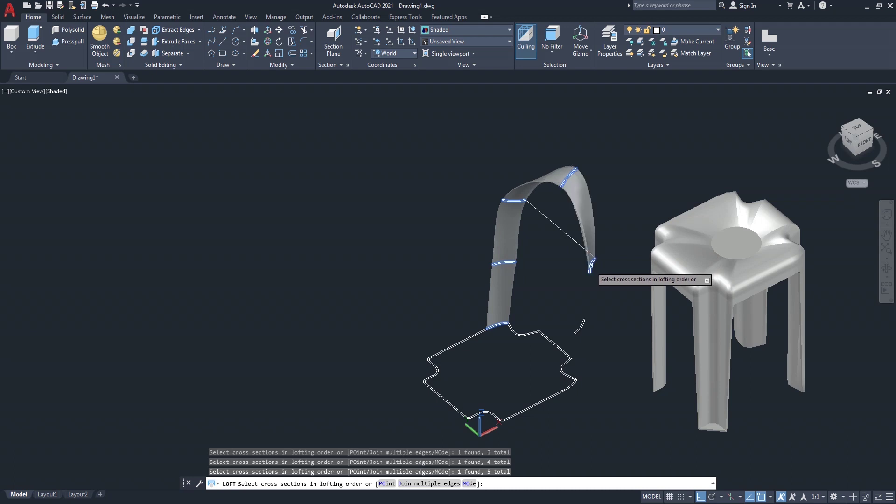
{"action": "left_click", "coordinate": [581, 329]}
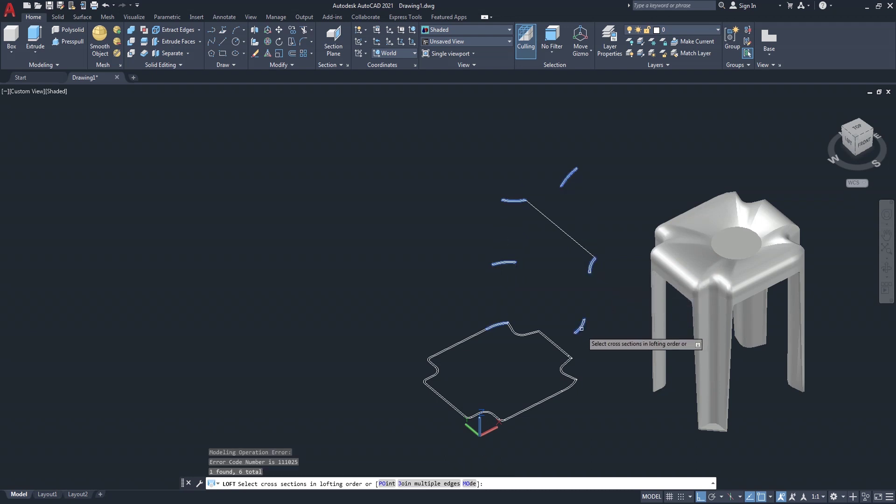
{"action": "left_click", "coordinate": [574, 382]}
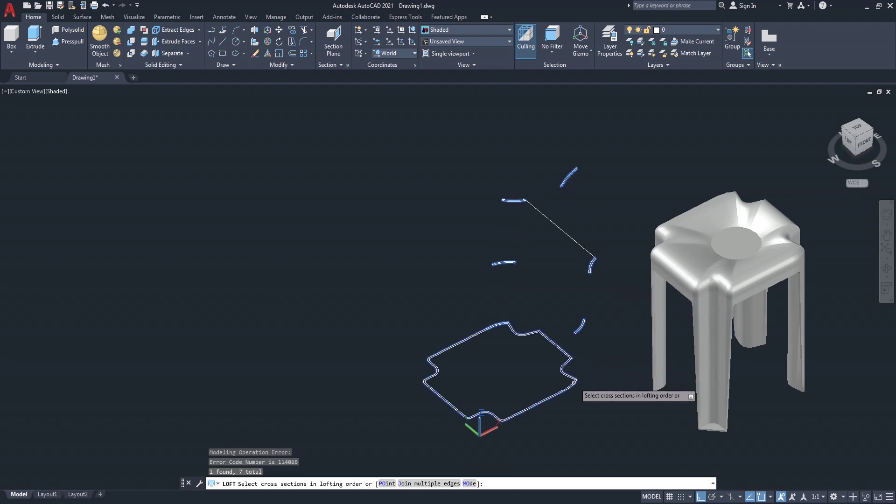
{"action": "left_click", "coordinate": [576, 377]}
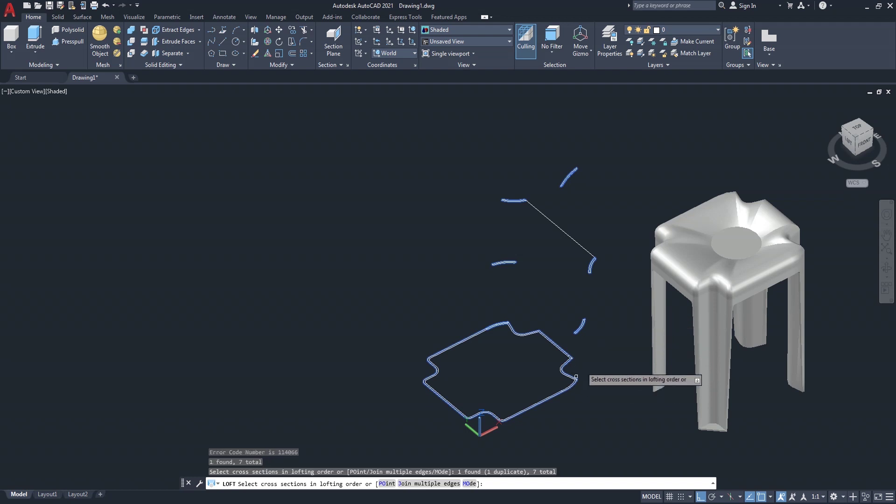
{"action": "key", "text": "Escape"}
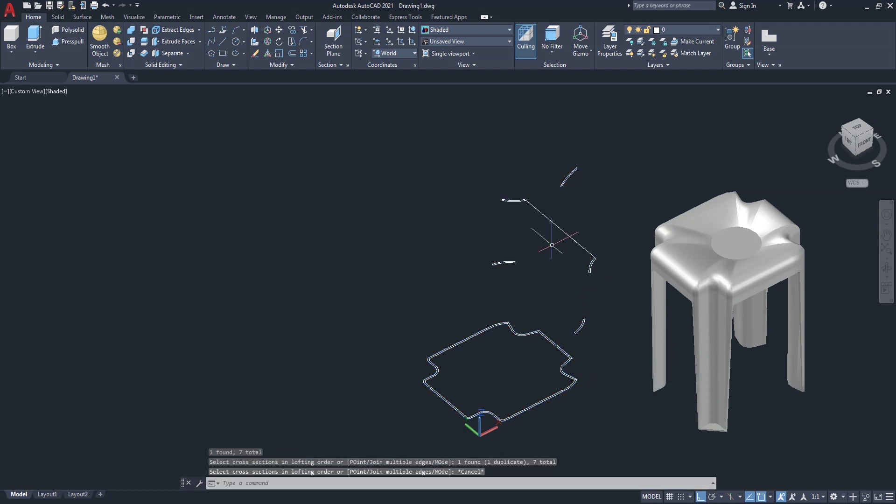
Orbit the model, then switch to the Top view and zoom in on the seat profile
{"action": "scroll", "coordinate": [538, 192], "scroll_direction": "down", "scroll_amount": 1}
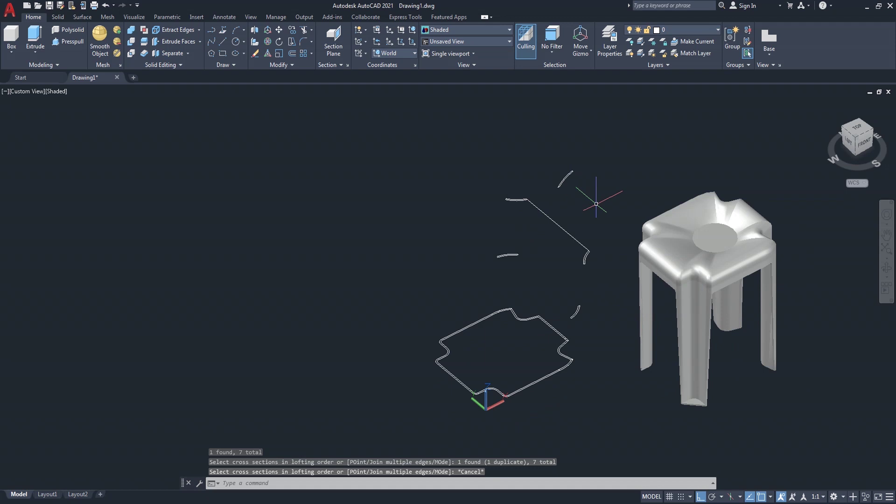
{"action": "mouse_move", "coordinate": [538, 318]}
{"action": "middle_mouse_down", "text": "shift"}
{"action": "mouse_move", "coordinate": [541, 227]}
{"action": "mouse_move", "coordinate": [570, 325]}
{"action": "mouse_move", "coordinate": [573, 304]}
{"action": "mouse_move", "coordinate": [581, 328]}
{"action": "mouse_move", "coordinate": [609, 319]}
{"action": "middle_mouse_up", "text": "shift"}
{"action": "left_click_drag", "start_coordinate": [609, 318], "coordinate": [618, 312]}
{"action": "right_click", "coordinate": [609, 167]}
{"action": "left_click", "coordinate": [630, 174]}
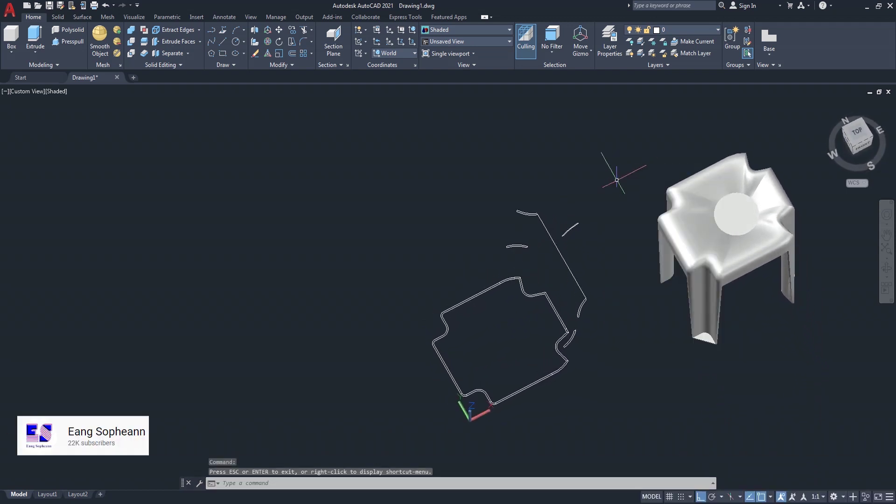
{"action": "left_click", "coordinate": [857, 132]}
{"action": "scroll", "coordinate": [448, 245], "scroll_direction": "up", "scroll_amount": 2}
{"action": "scroll", "coordinate": [467, 244], "scroll_direction": "up", "scroll_amount": 2}
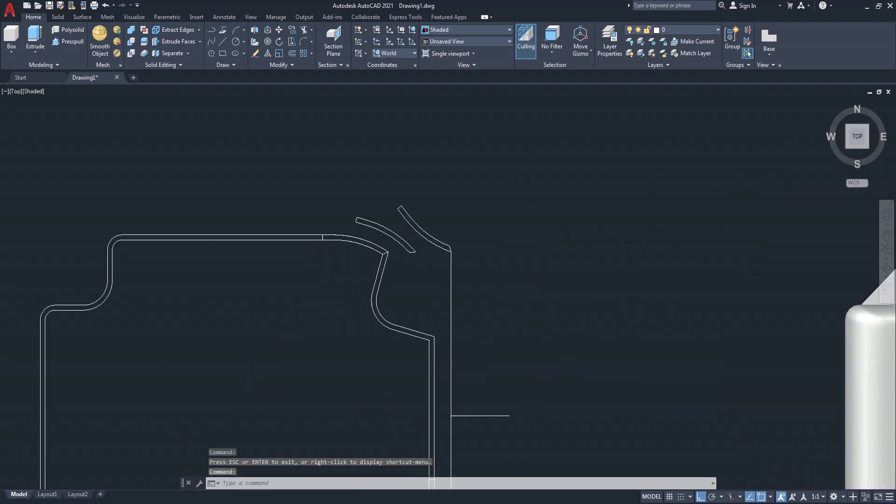
Rotate the upper-right corner arc about its end, Ortho off, to stand upright along the seat edge
{"action": "type", "text": "ro"}
{"action": "key", "text": "Return"}
{"action": "left_click", "coordinate": [443, 250]}
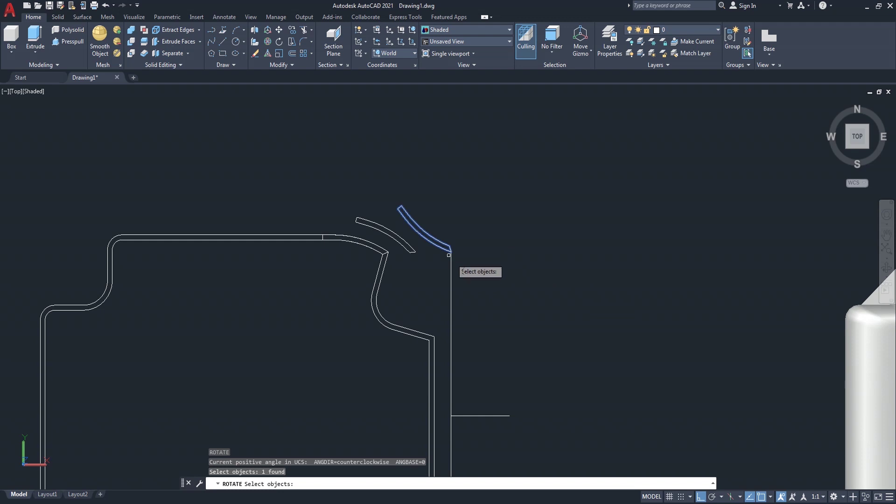
{"action": "key", "text": "Return"}
{"action": "left_click", "coordinate": [450, 252]}
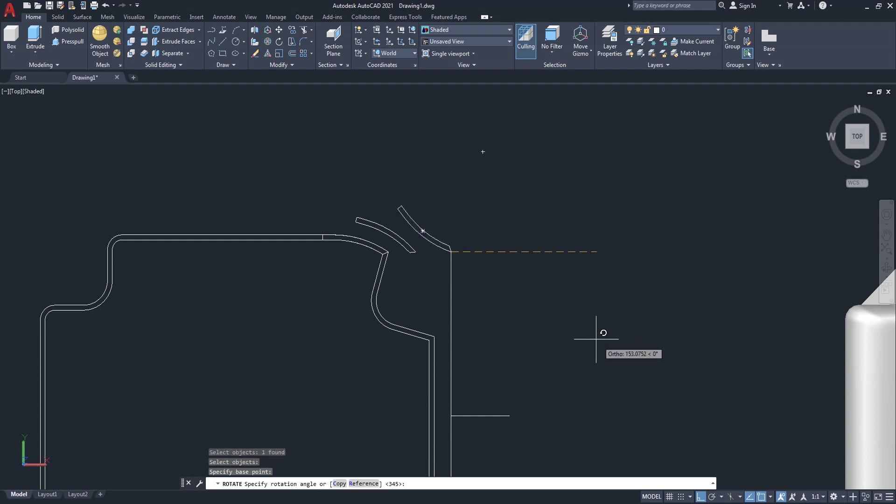
{"action": "key", "text": "F8"}
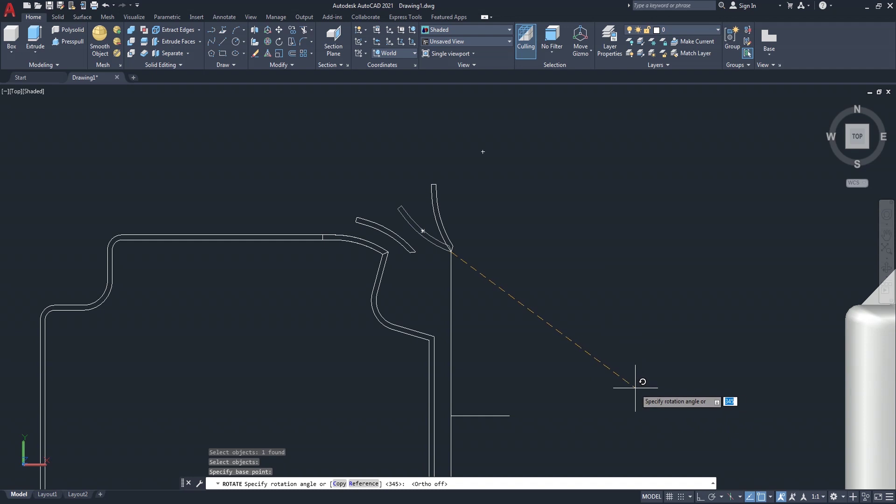
{"action": "left_click", "coordinate": [636, 387]}
{"action": "scroll", "coordinate": [669, 299], "scroll_direction": "down", "scroll_amount": 2}
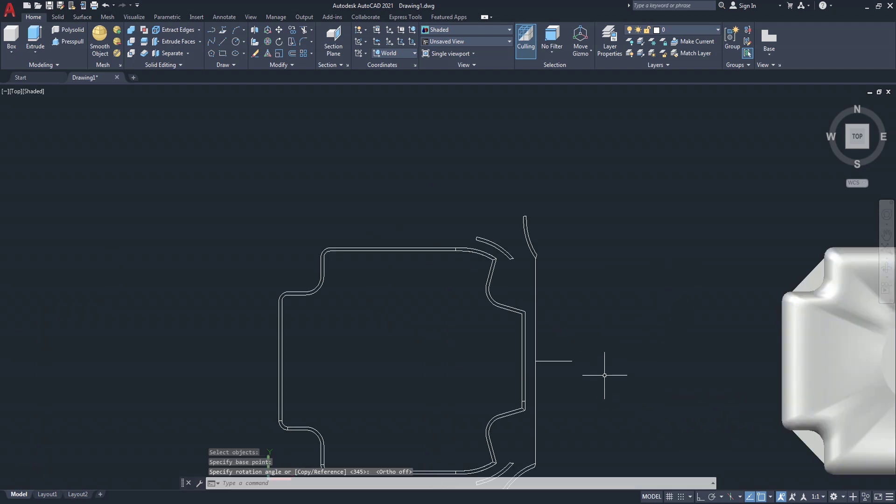
{"action": "scroll", "coordinate": [604, 374], "scroll_direction": "down", "scroll_amount": 2}
{"action": "middle_click_drag", "start_coordinate": [601, 407], "coordinate": [598, 344]}
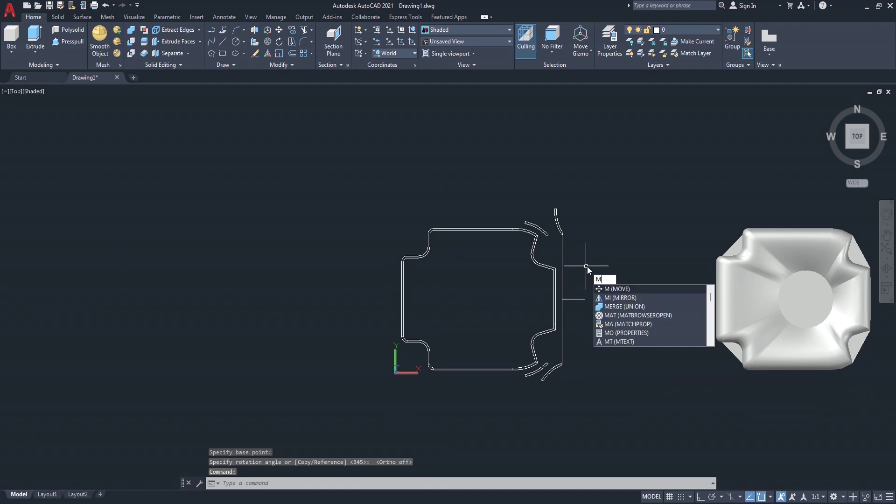
Mirror the upright arc across the seat's horizontal midline, keeping the original
{"action": "type", "text": "i"}
{"action": "key", "text": "Return"}
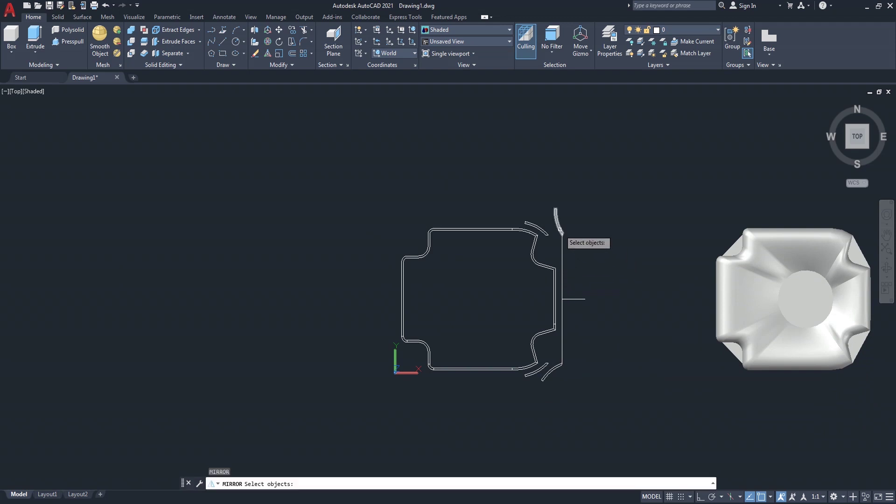
{"action": "left_click", "coordinate": [559, 228]}
{"action": "key", "text": "Return"}
{"action": "key", "text": "F8"}
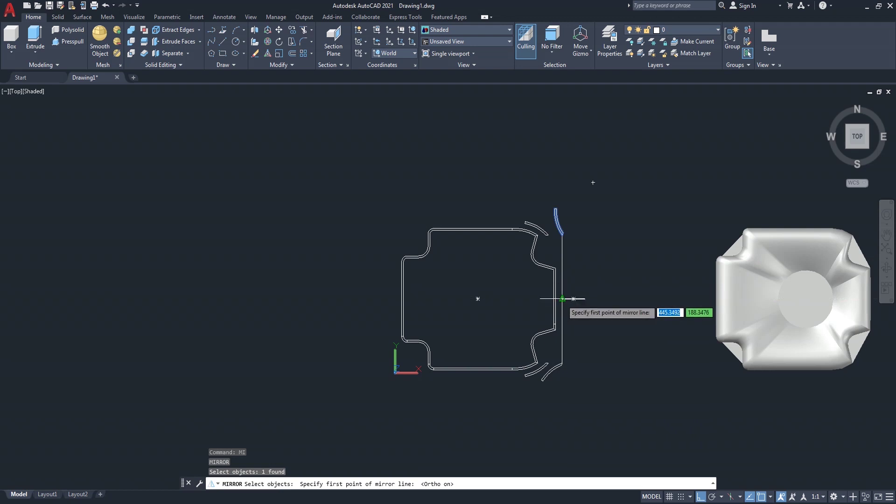
{"action": "left_click", "coordinate": [563, 299]}
{"action": "left_click", "coordinate": [645, 298]}
{"action": "key", "text": "Return"}
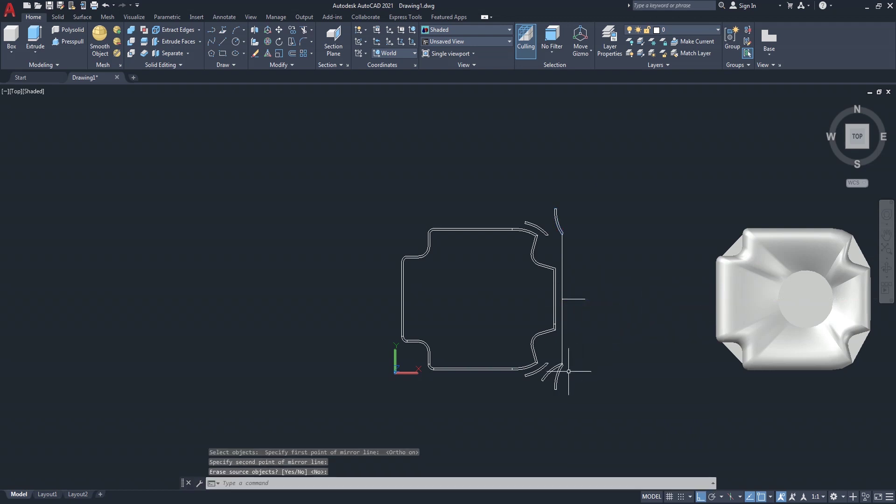
Erase the old angled arc at the lower-right corner and switch to southwest isometric
{"action": "key", "text": "Return"}
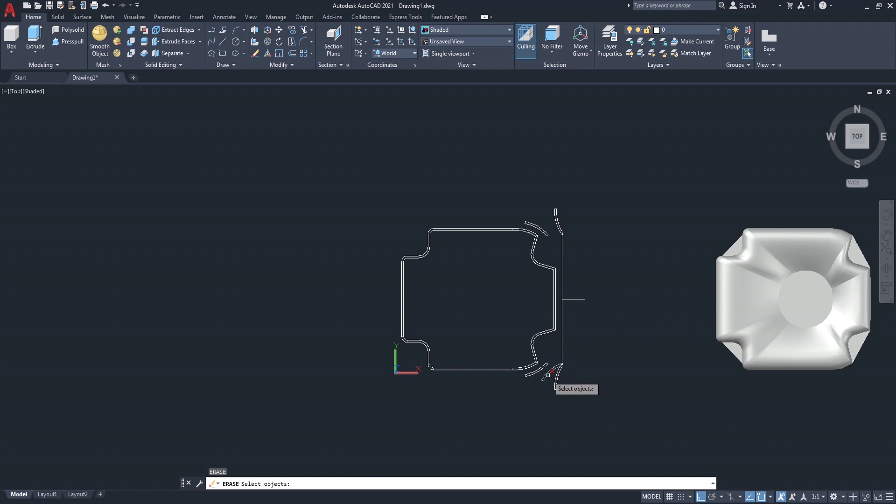
{"action": "key", "text": "Return"}
{"action": "mouse_move", "coordinate": [857, 136]}
{"action": "left_click", "coordinate": [848, 147]}
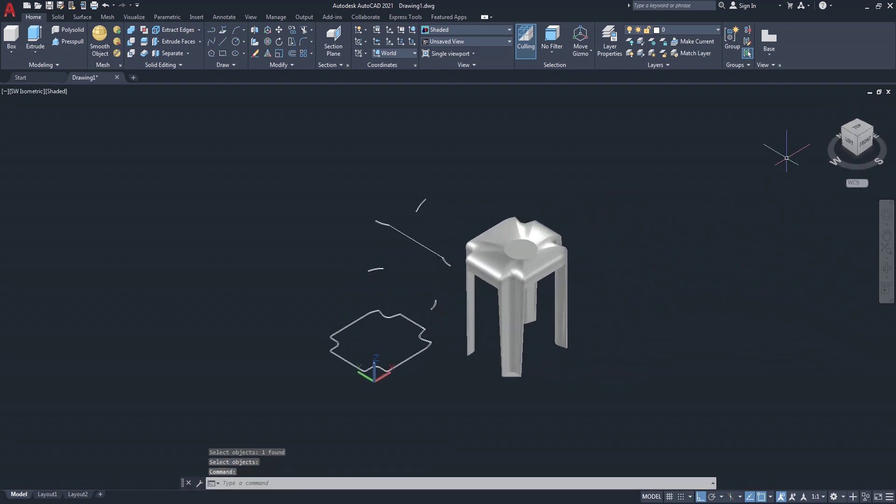
Loft a surface through the six arcs, from the lowest up over the top to the lower-right arc
{"action": "scroll", "coordinate": [414, 276], "scroll_direction": "up", "scroll_amount": 2}
{"action": "middle_click_drag", "start_coordinate": [414, 275], "coordinate": [498, 278]}
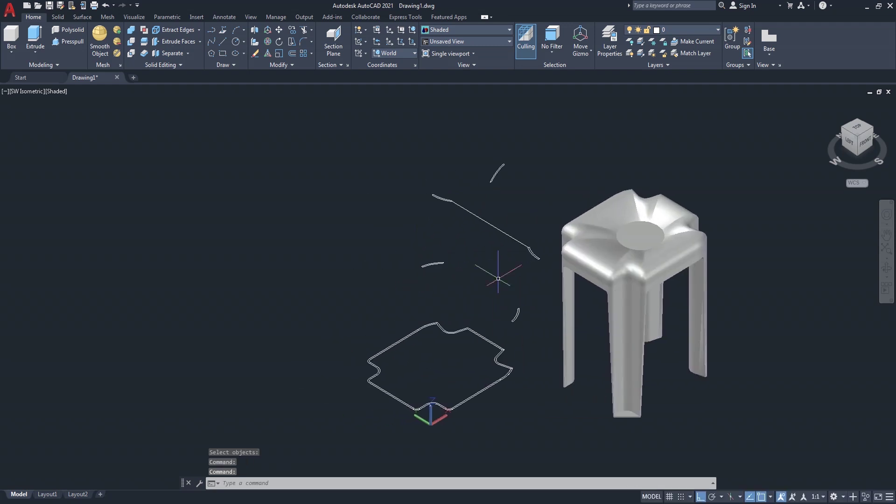
{"action": "scroll", "coordinate": [406, 229], "scroll_direction": "up", "scroll_amount": 1}
{"action": "type", "text": "LO"}
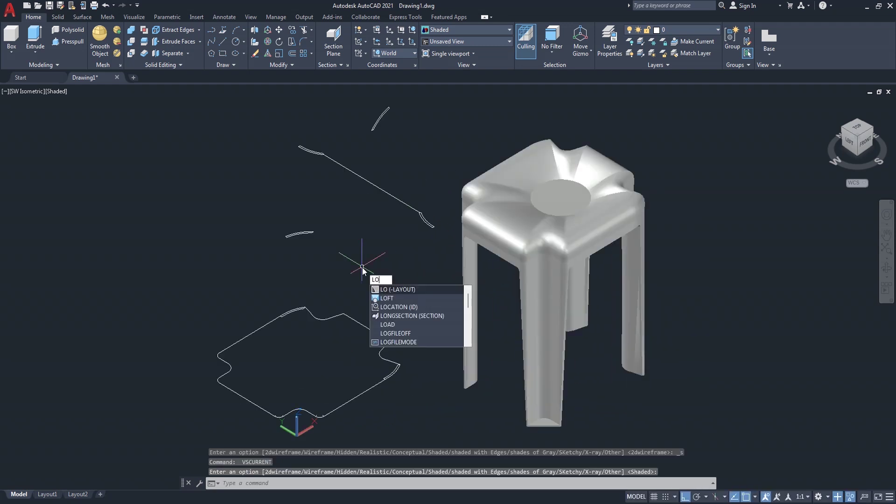
{"action": "type", "text": "t"}
{"action": "key", "text": "Return"}
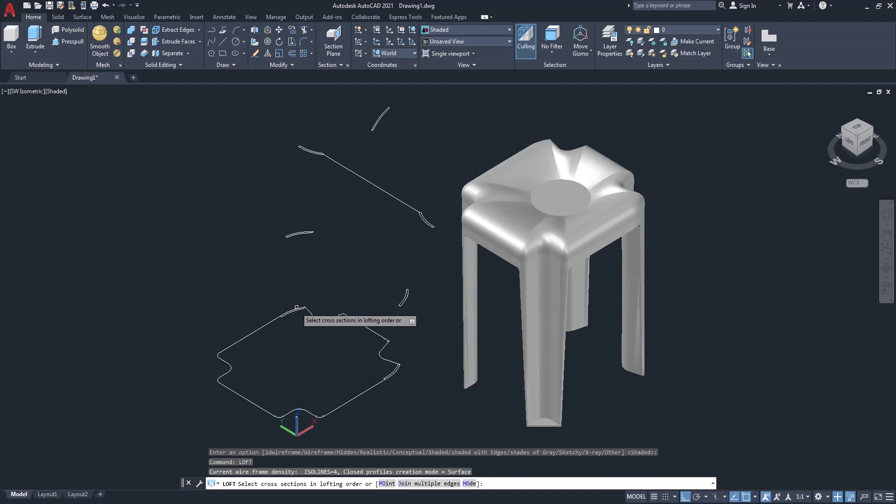
{"action": "left_click", "coordinate": [296, 310]}
{"action": "left_click", "coordinate": [300, 233]}
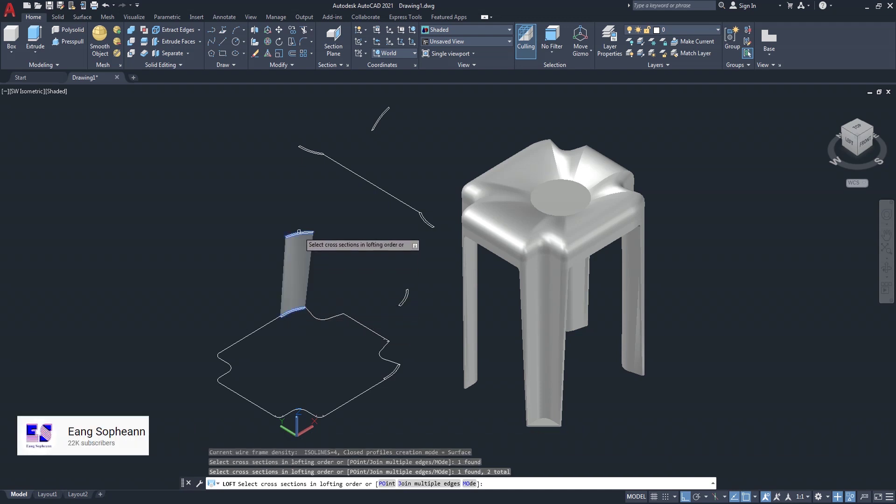
{"action": "left_click", "coordinate": [319, 153]}
{"action": "left_click", "coordinate": [379, 120]}
{"action": "left_click", "coordinate": [426, 220]}
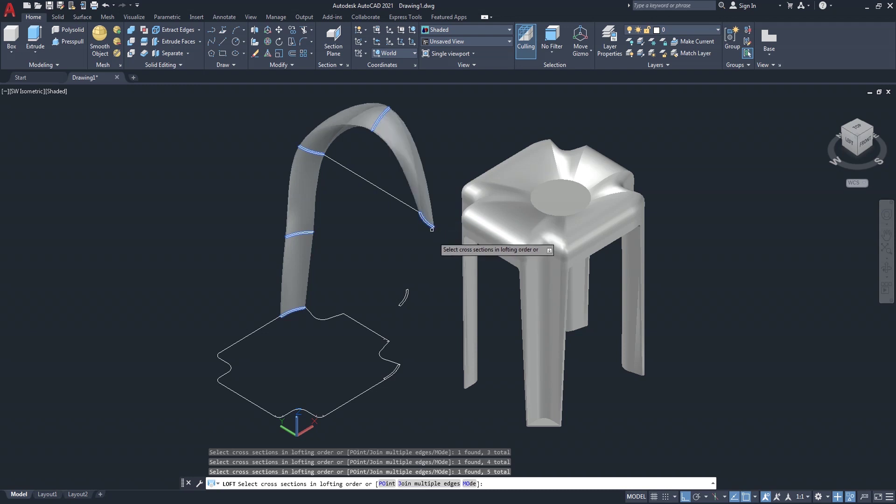
{"action": "left_click", "coordinate": [404, 297]}
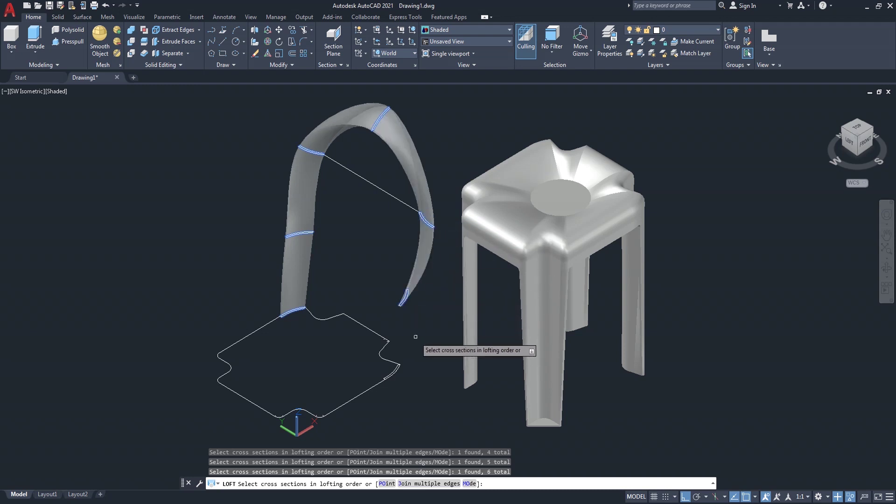
{"action": "key", "text": "Return"}
{"action": "key", "text": "Return"}
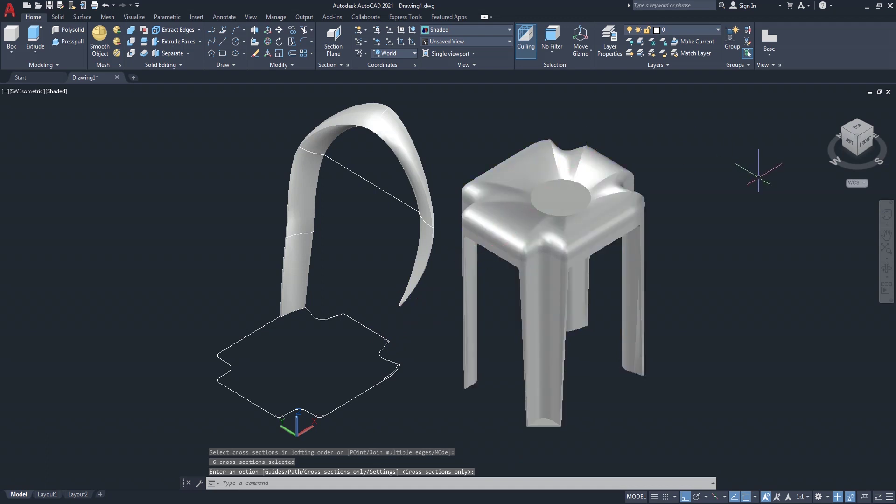
{"action": "left_click", "coordinate": [844, 132]}
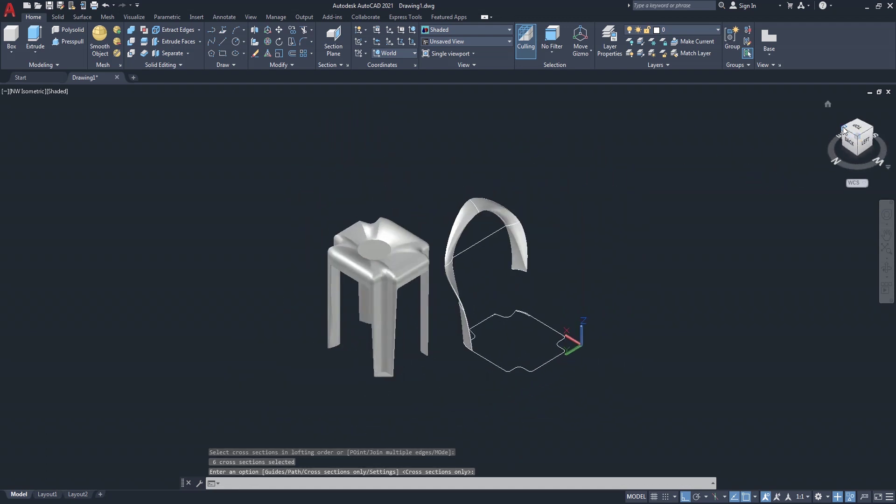
{"action": "mouse_move", "coordinate": [857, 144]}
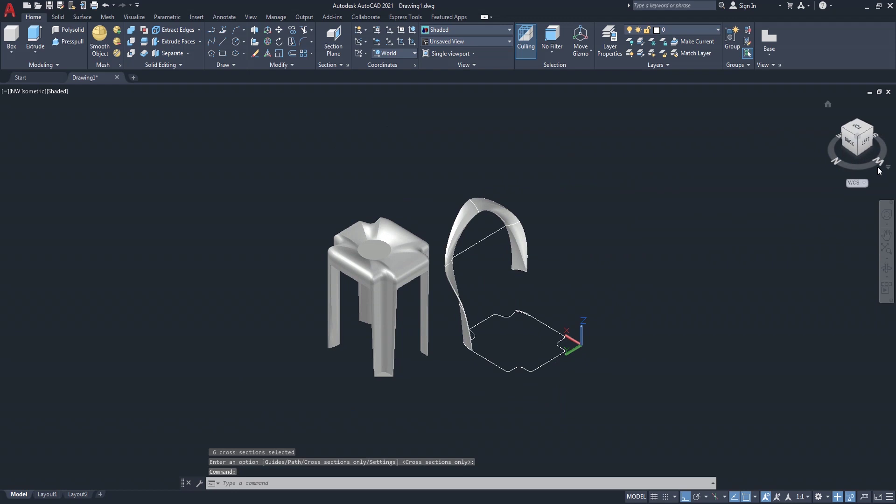
Switch to the Left view and hide the seat-and-legs solid with Hide Objects
{"action": "left_click", "coordinate": [867, 144]}
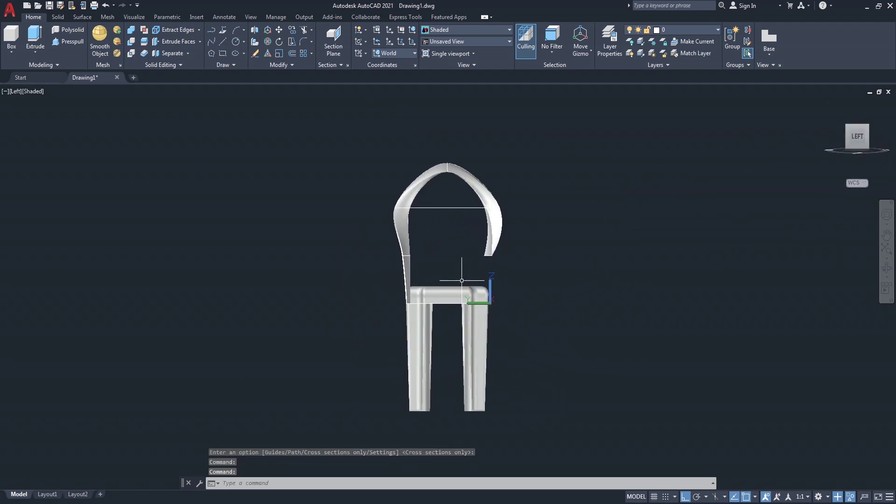
{"action": "left_click", "coordinate": [471, 293]}
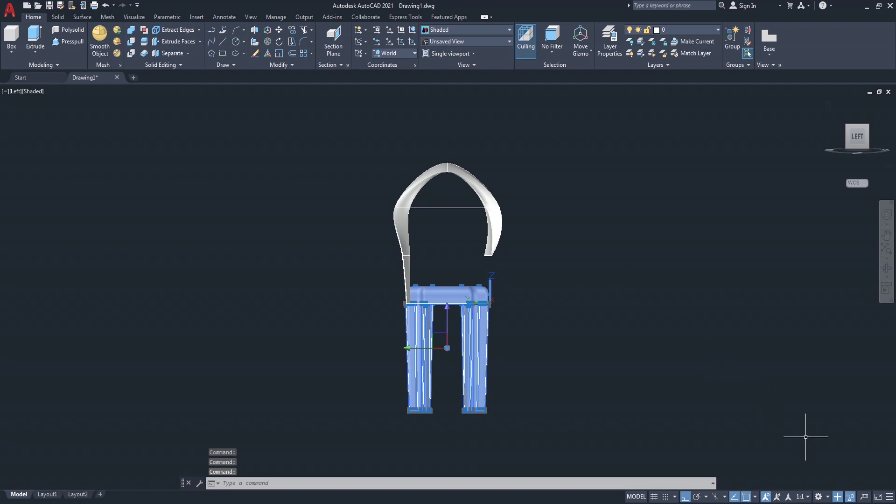
{"action": "left_click", "coordinate": [848, 498]}
{"action": "left_click", "coordinate": [838, 481]}
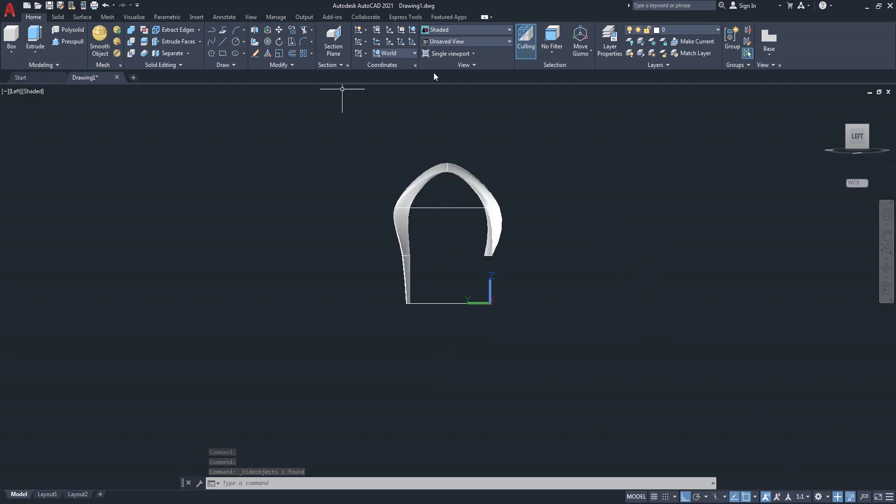
{"action": "left_click", "coordinate": [406, 53]}
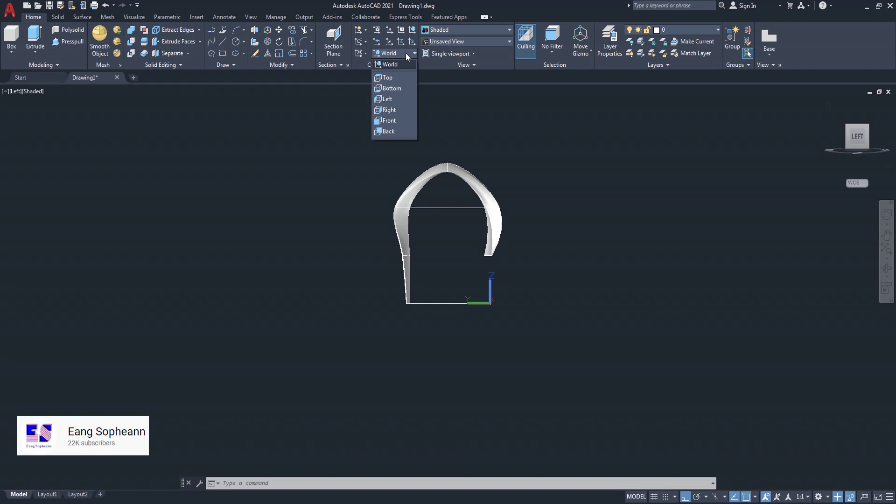
In the Left UCS, draw a vertical polyline up from the backrest's base centre, then restore World UCS
{"action": "left_click", "coordinate": [388, 99]}
{"action": "type", "text": "l"}
{"action": "key", "text": "Return"}
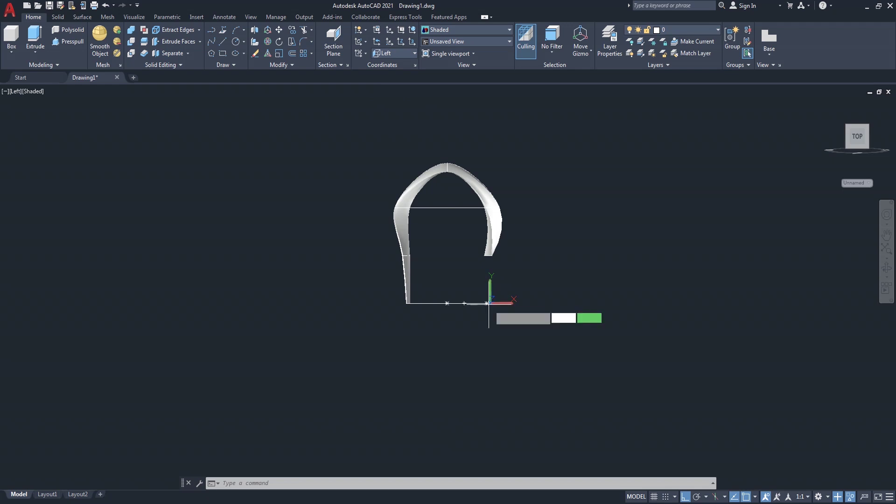
{"action": "left_click", "coordinate": [446, 303]}
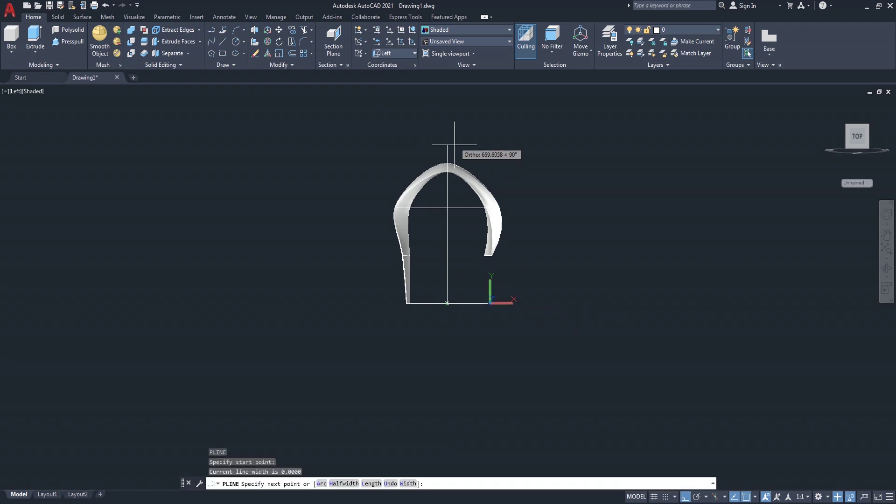
{"action": "left_click", "coordinate": [448, 135]}
{"action": "key", "text": "Return"}
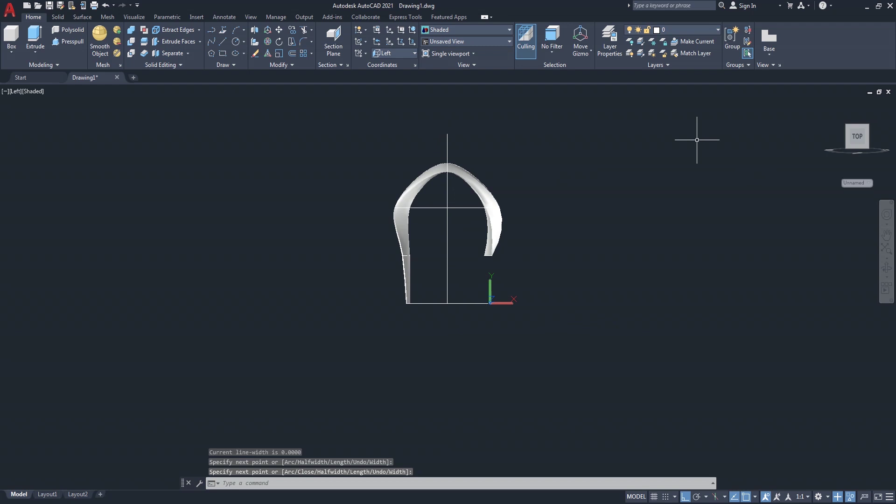
{"action": "left_click", "coordinate": [391, 55]}
{"action": "left_click", "coordinate": [402, 64]}
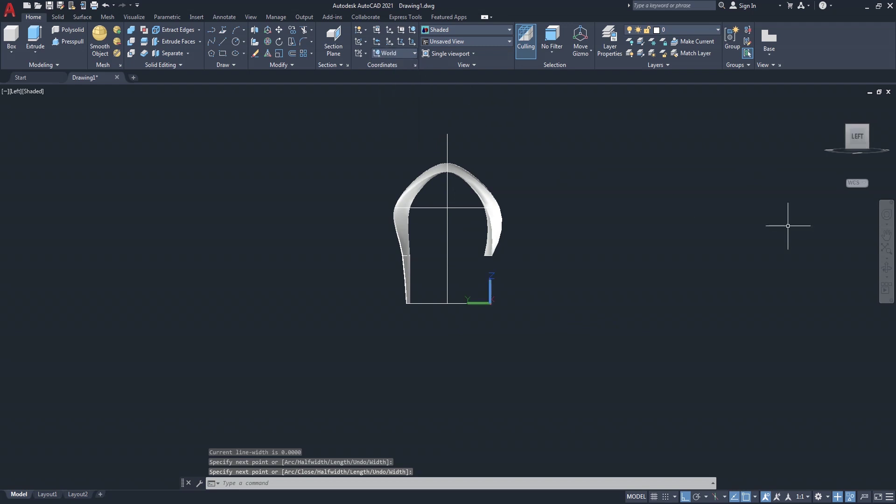
{"action": "left_click", "coordinate": [866, 125]}
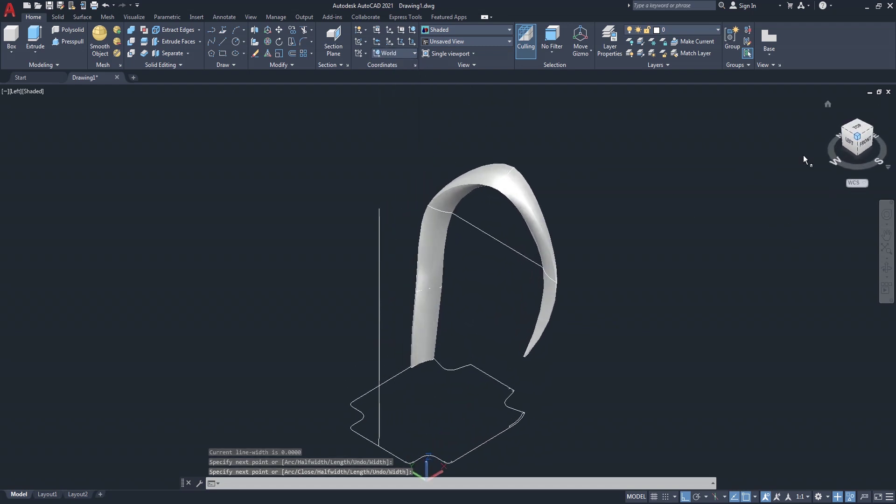
Extrude the vertical line into a cutting plane
{"action": "type", "text": "ext"}
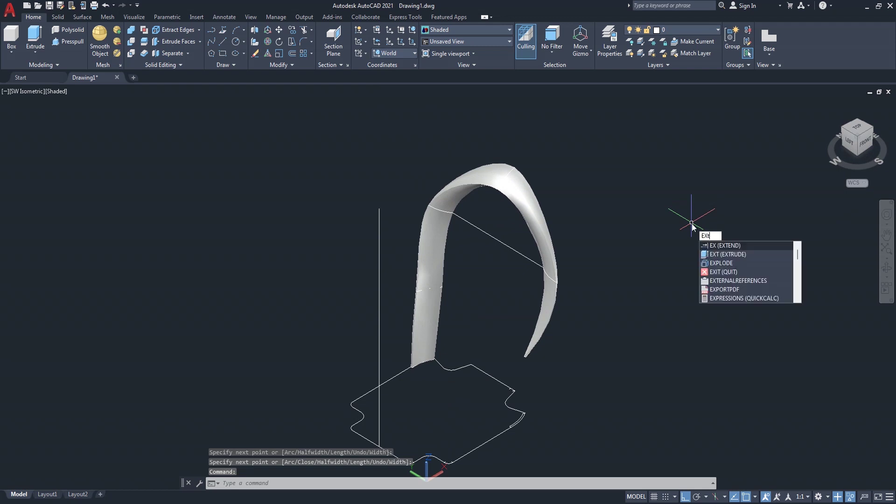
{"action": "key", "text": "Return"}
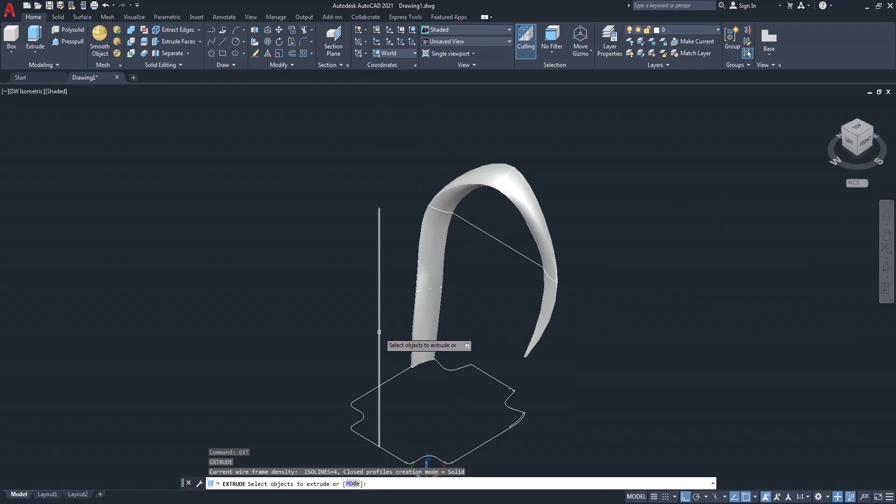
{"action": "left_click", "coordinate": [380, 330]}
{"action": "key", "text": "Return"}
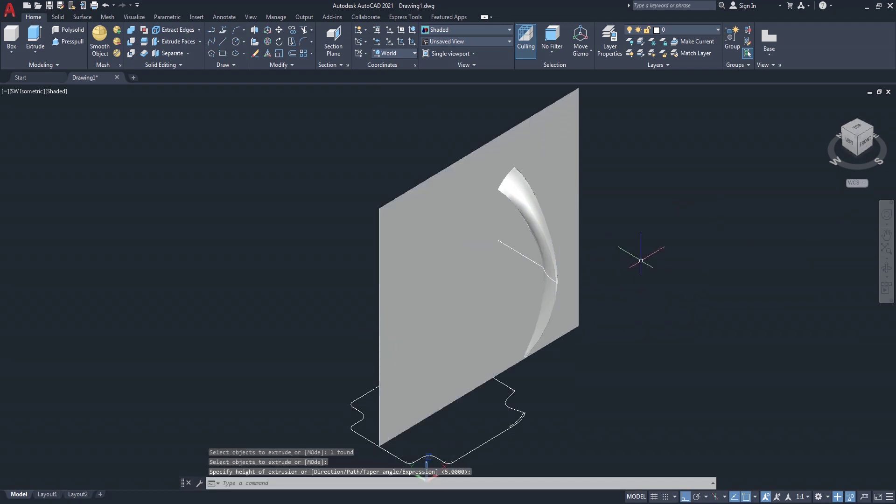
Slice the backrest with the plane using the Surface option, then erase the plane and one half
{"action": "type", "text": "Slice"}
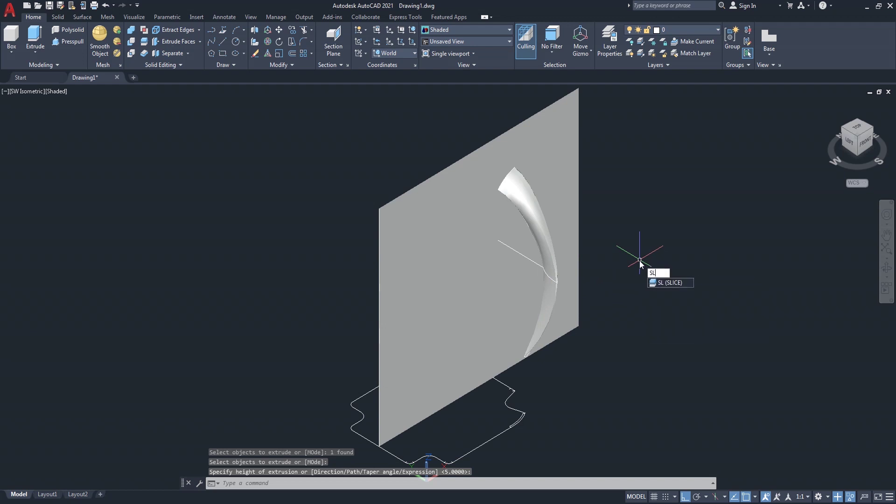
{"action": "key", "text": "Return"}
{"action": "left_click", "coordinate": [551, 308]}
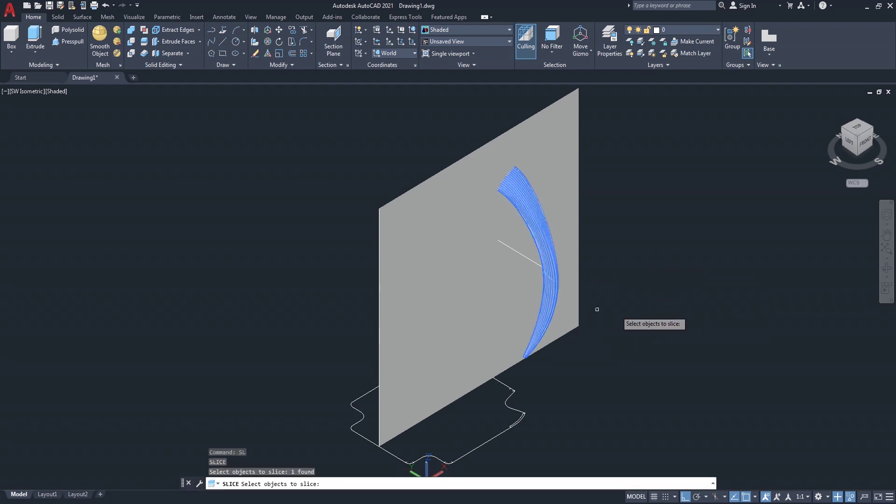
{"action": "key", "text": "Return"}
{"action": "key", "text": "Return"}
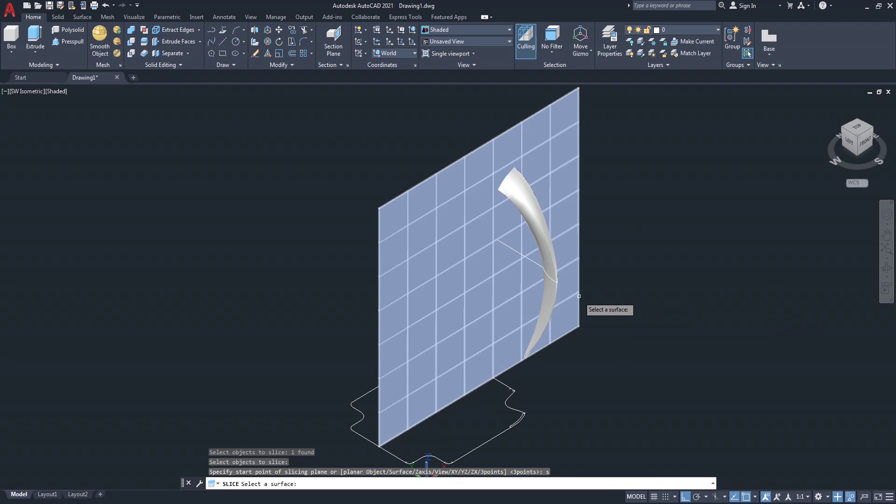
{"action": "left_click", "coordinate": [575, 308]}
{"action": "key", "text": "Return"}
{"action": "left_click", "coordinate": [507, 286]}
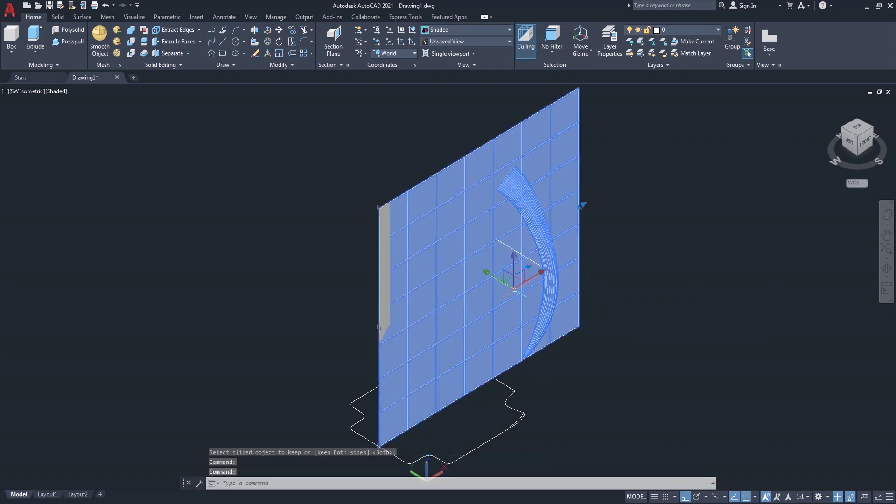
{"action": "key", "text": "Return"}
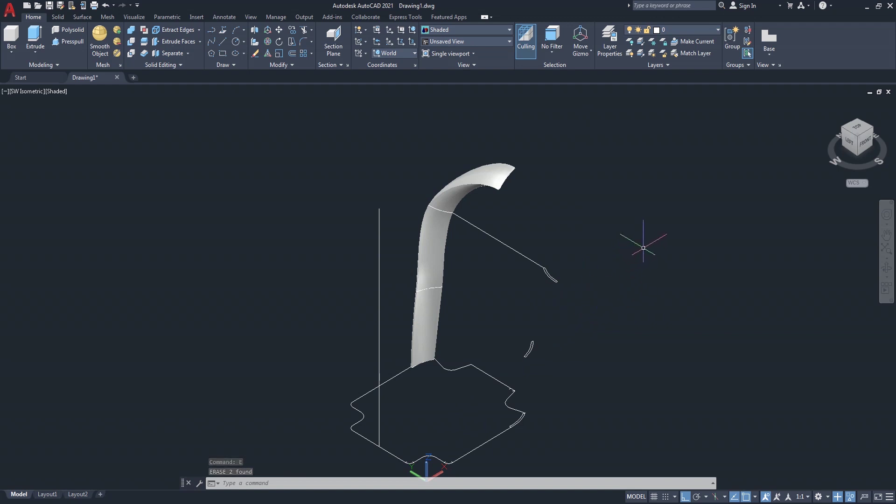
{"action": "type", "text": "mi"}
{"action": "key", "text": "Return"}
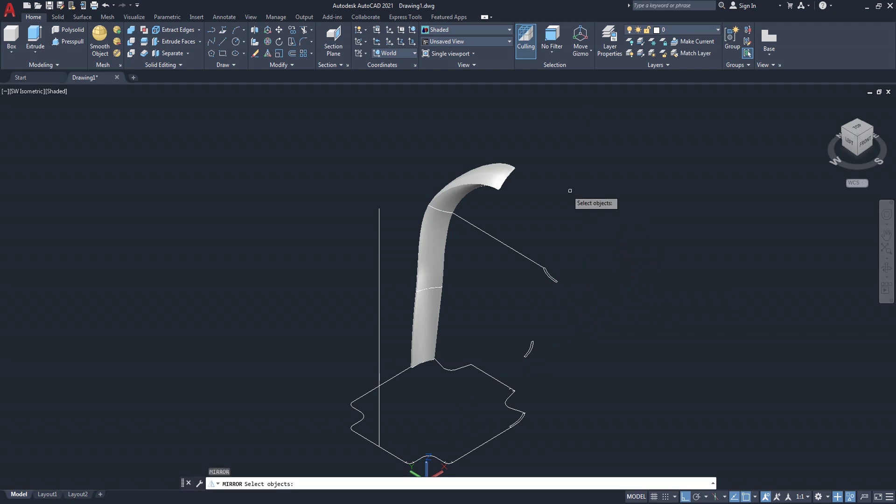
Mirror the remaining backrest half across a line through the seat centre, keeping the original
{"action": "left_click", "coordinate": [498, 177]}
{"action": "key", "text": "Return"}
{"action": "left_click", "coordinate": [493, 377]}
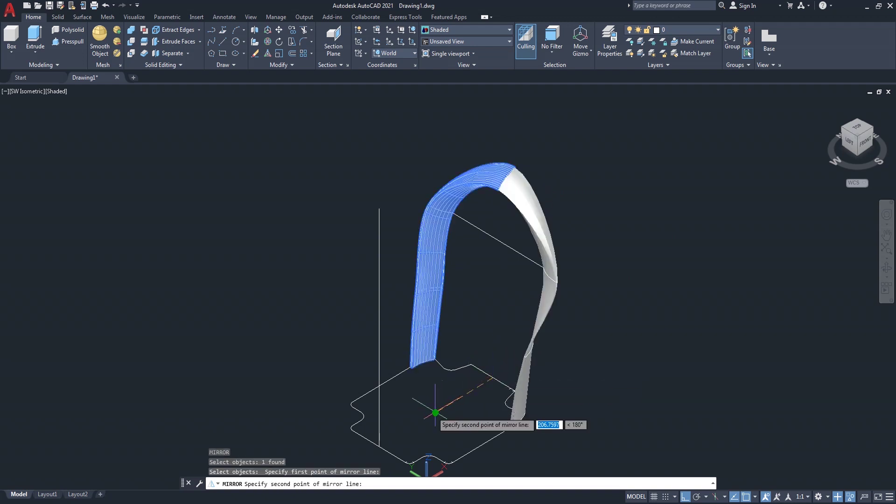
{"action": "left_click", "coordinate": [436, 413]}
{"action": "key", "text": "Return"}
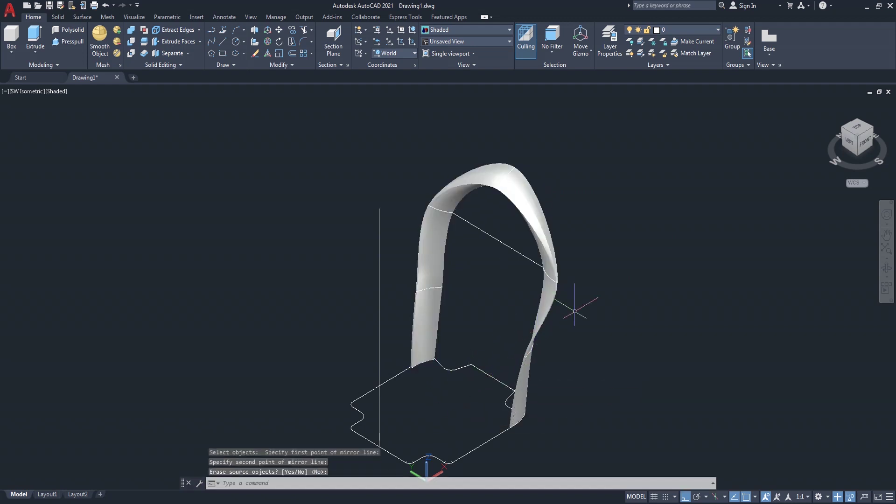
Union the two backrest halves into one and orbit to check it from the side
{"action": "type", "text": "uni"}
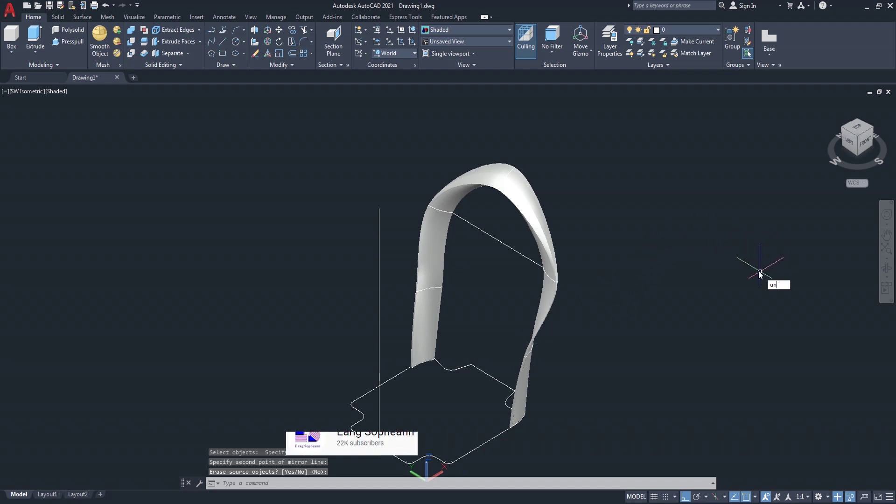
{"action": "key", "text": "Return"}
{"action": "left_click", "coordinate": [527, 184]}
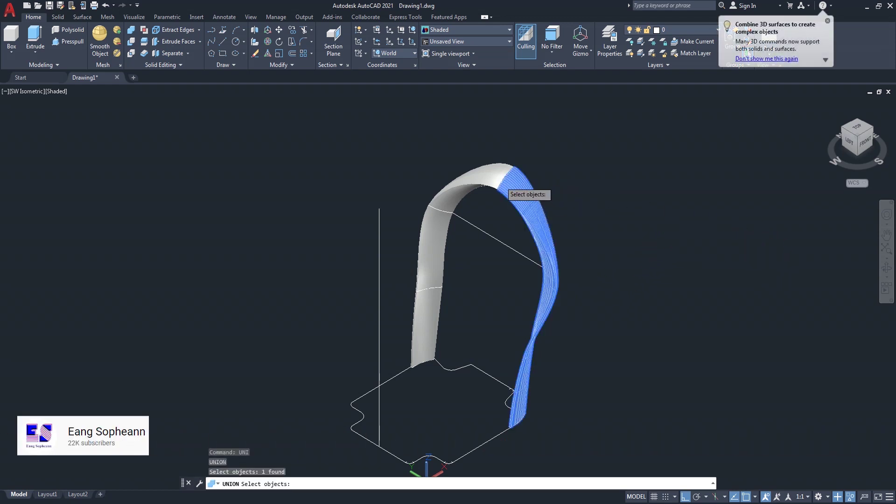
{"action": "key", "text": "Return"}
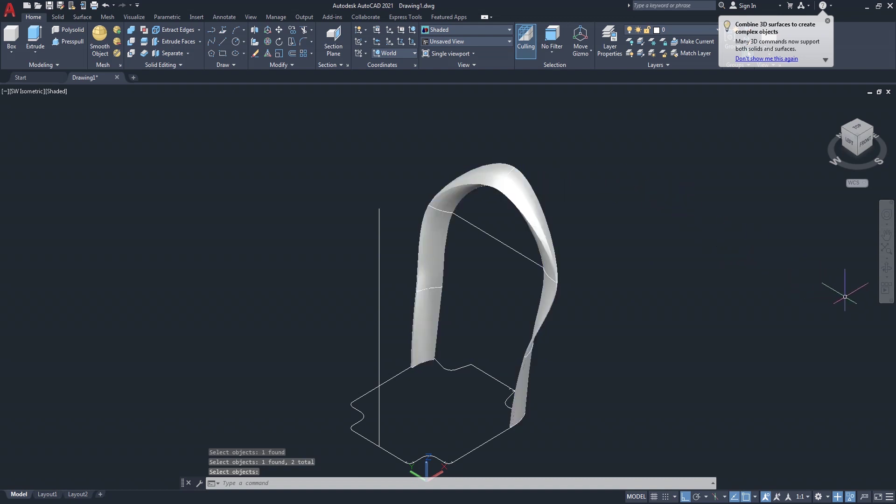
{"action": "left_click", "coordinate": [886, 268]}
{"action": "mouse_move", "coordinate": [615, 231]}
{"action": "left_mouse_down"}
{"action": "mouse_move", "coordinate": [700, 226]}
{"action": "mouse_move", "coordinate": [812, 248]}
{"action": "mouse_move", "coordinate": [500, 257]}
{"action": "mouse_move", "coordinate": [617, 258]}
{"action": "mouse_move", "coordinate": [517, 270]}
{"action": "mouse_move", "coordinate": [586, 280]}
{"action": "mouse_move", "coordinate": [606, 244]}
{"action": "mouse_move", "coordinate": [588, 274]}
{"action": "mouse_move", "coordinate": [592, 266]}
{"action": "mouse_move", "coordinate": [494, 291]}
{"action": "mouse_move", "coordinate": [510, 286]}
{"action": "mouse_move", "coordinate": [485, 283]}
{"action": "mouse_move", "coordinate": [465, 247]}
{"action": "mouse_move", "coordinate": [444, 242]}
{"action": "mouse_move", "coordinate": [552, 265]}
{"action": "mouse_move", "coordinate": [464, 320]}
{"action": "mouse_move", "coordinate": [505, 307]}
{"action": "mouse_move", "coordinate": [555, 312]}
{"action": "left_mouse_up"}
{"action": "right_click", "coordinate": [606, 257]}
Exit orbit mode and switch the visual style to 2D Wireframe
{"action": "left_click", "coordinate": [629, 263]}
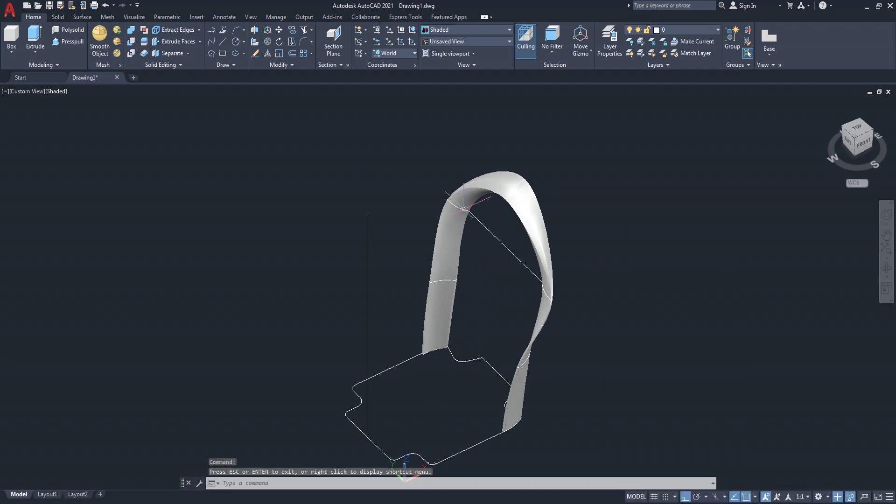
{"action": "left_click", "coordinate": [61, 92]}
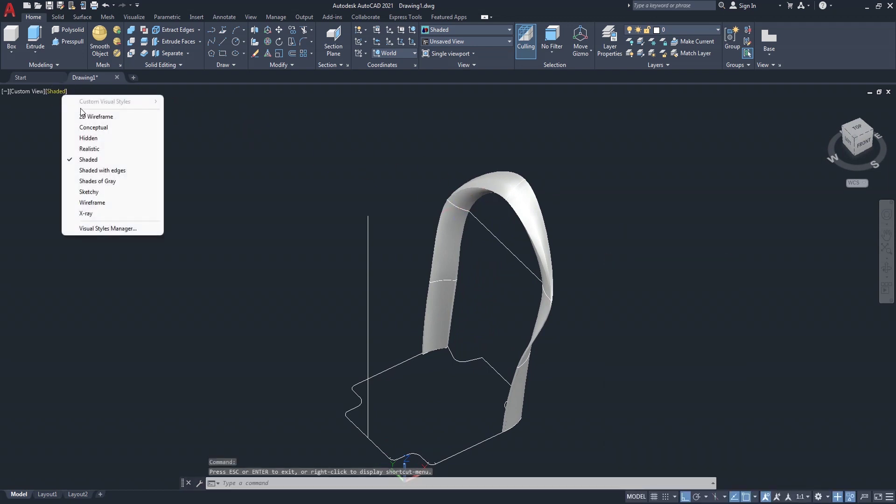
{"action": "left_click", "coordinate": [89, 115]}
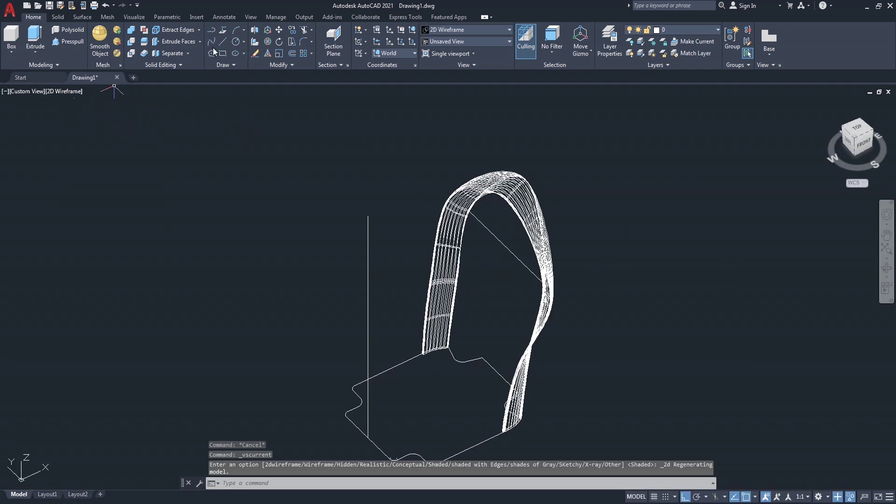
Draw a near-vertical spline from a seat point up to the backrest arch
{"action": "left_click", "coordinate": [211, 43]}
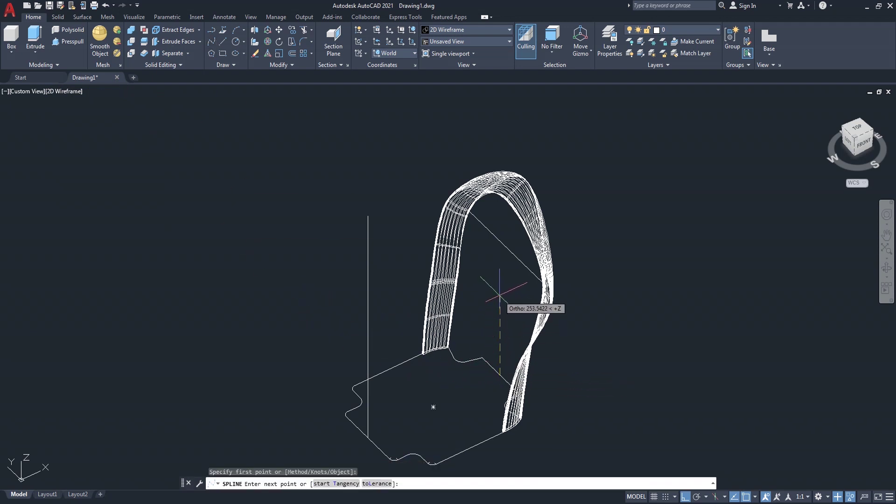
{"action": "left_click", "coordinate": [500, 288]}
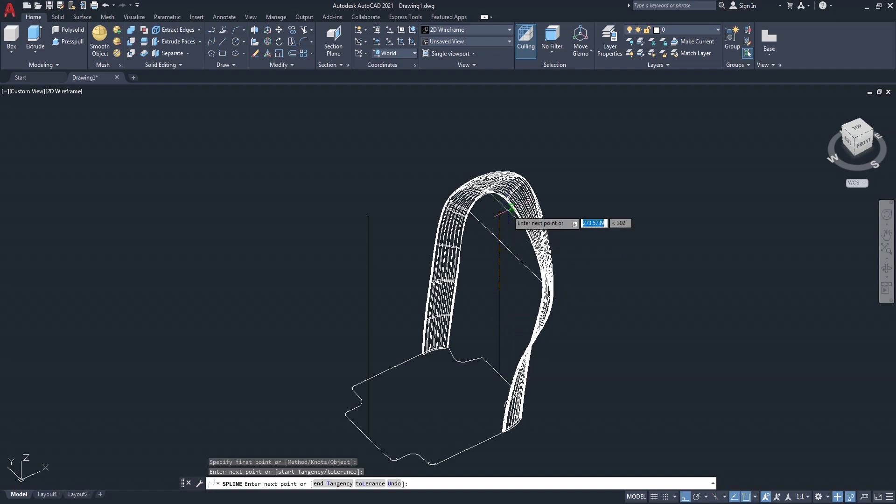
{"action": "scroll", "coordinate": [509, 210], "scroll_direction": "up", "scroll_amount": 2}
{"action": "scroll", "coordinate": [510, 201], "scroll_direction": "up", "scroll_amount": 2}
{"action": "scroll", "coordinate": [536, 193], "scroll_direction": "up", "scroll_amount": 2}
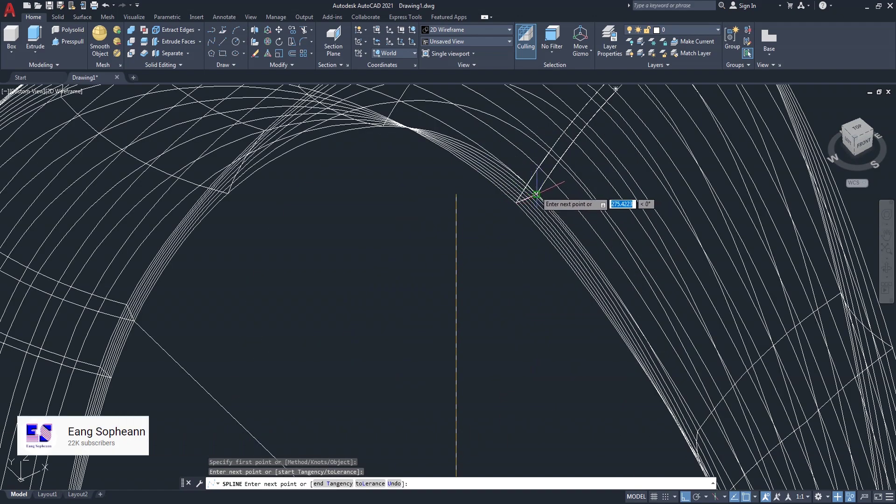
{"action": "left_click", "coordinate": [537, 194]}
{"action": "key", "text": "Return"}
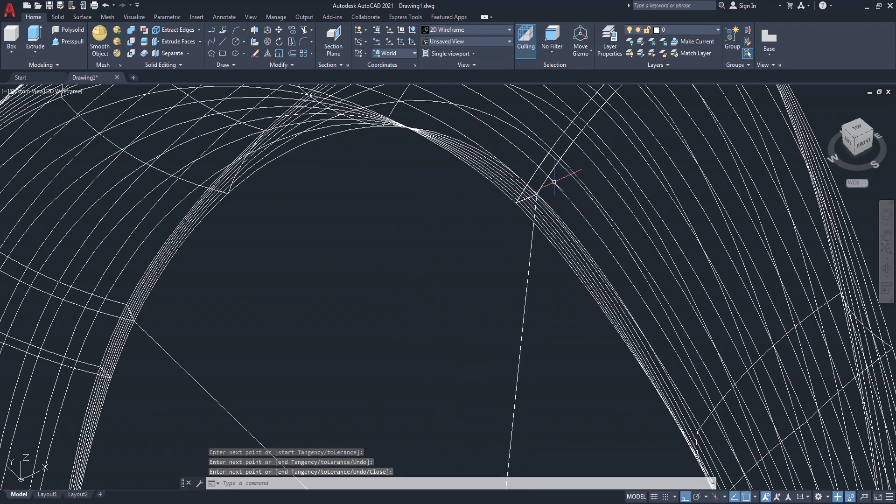
Orbit the chair to a near-front view to inspect the new spline
{"action": "scroll", "coordinate": [537, 193], "scroll_direction": "down", "scroll_amount": 3}
{"action": "scroll", "coordinate": [514, 202], "scroll_direction": "down", "scroll_amount": 2}
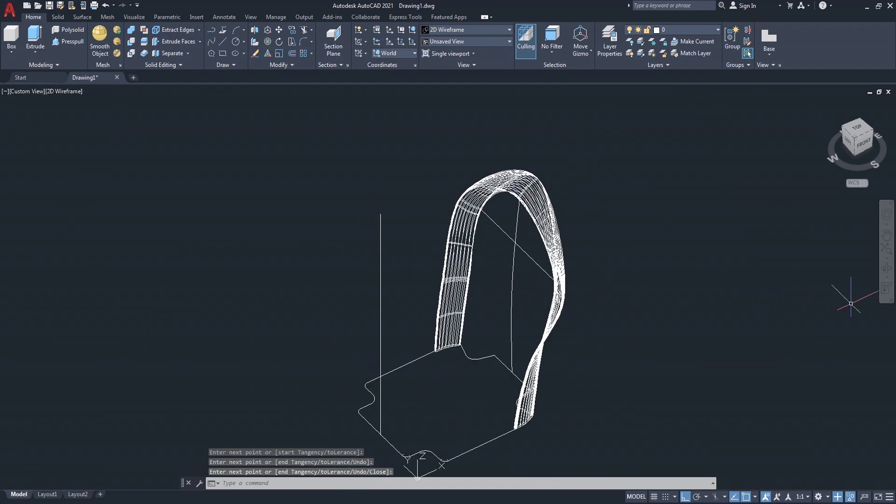
{"action": "left_click", "coordinate": [888, 268]}
{"action": "mouse_move", "coordinate": [784, 294]}
{"action": "left_mouse_down"}
{"action": "mouse_move", "coordinate": [726, 308]}
{"action": "mouse_move", "coordinate": [660, 260]}
{"action": "mouse_move", "coordinate": [694, 254]}
{"action": "mouse_move", "coordinate": [772, 266]}
{"action": "mouse_move", "coordinate": [776, 283]}
{"action": "mouse_move", "coordinate": [733, 284]}
{"action": "mouse_move", "coordinate": [702, 345]}
{"action": "mouse_move", "coordinate": [708, 322]}
{"action": "mouse_move", "coordinate": [770, 311]}
{"action": "mouse_move", "coordinate": [772, 331]}
{"action": "left_mouse_up"}
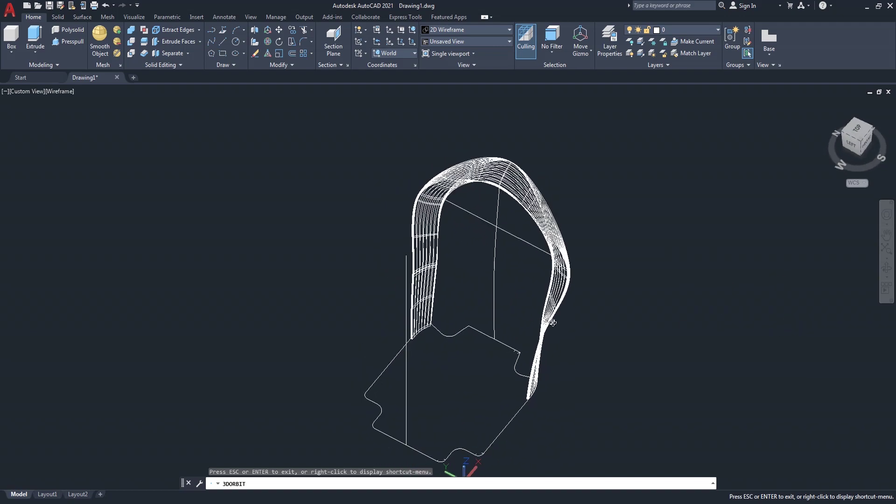
Exit orbit and copy the vertical guide line to a second position beside it
{"action": "scroll", "coordinate": [558, 320], "scroll_direction": "up", "scroll_amount": 2}
{"action": "right_click", "coordinate": [502, 290]}
{"action": "left_click", "coordinate": [519, 295]}
{"action": "scroll", "coordinate": [484, 331], "scroll_direction": "up", "scroll_amount": 3}
{"action": "type", "text": "ct o"}
{"action": "key", "text": "Return"}
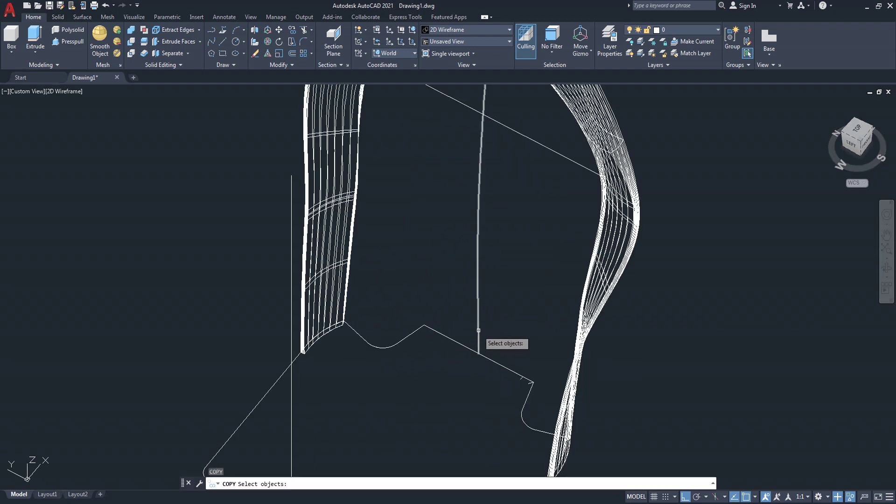
{"action": "key", "text": "Return"}
{"action": "left_click", "coordinate": [477, 353]}
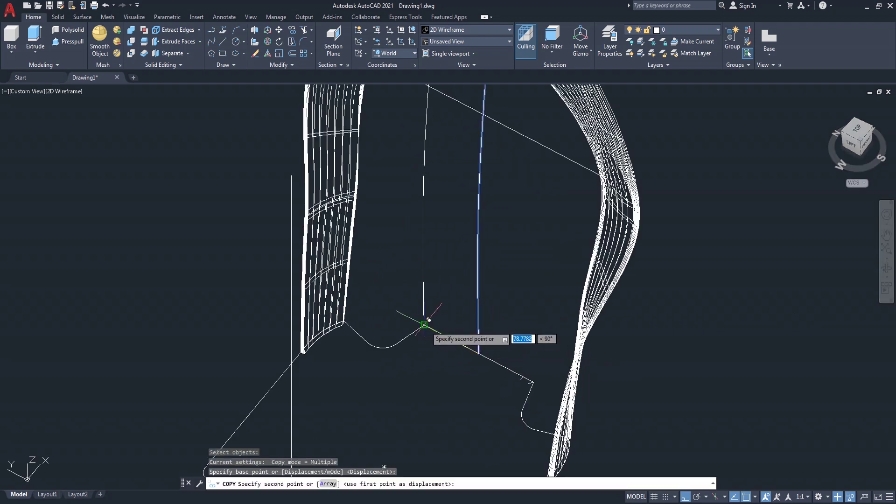
{"action": "scroll", "coordinate": [547, 376], "scroll_direction": "up", "scroll_amount": 5}
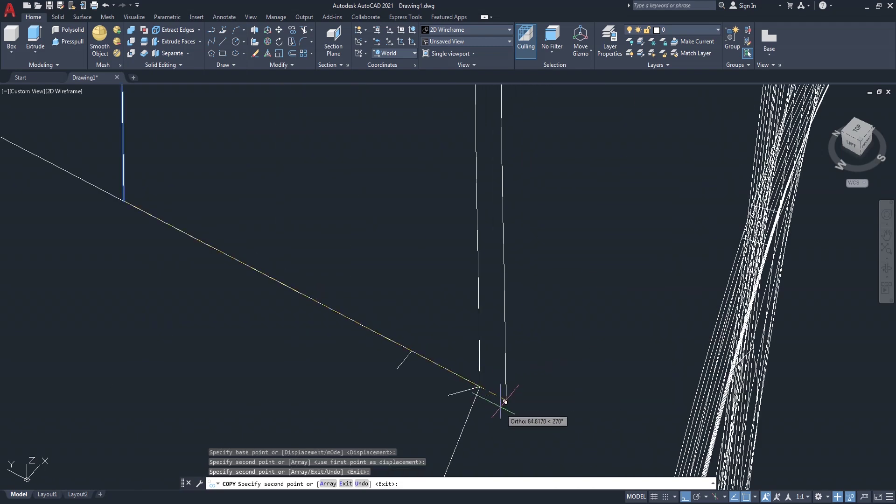
{"action": "scroll", "coordinate": [505, 401], "scroll_direction": "down", "scroll_amount": 5}
{"action": "key", "text": "Return"}
Grip-stretch the guide line's top endpoint onto the backrest arch
{"action": "scroll", "coordinate": [486, 306], "scroll_direction": "up", "scroll_amount": 3}
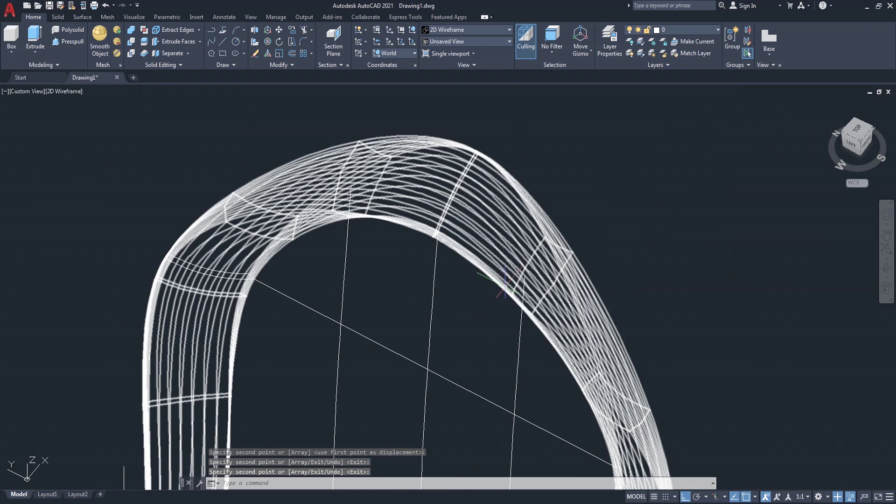
{"action": "scroll", "coordinate": [522, 313], "scroll_direction": "up", "scroll_amount": 3}
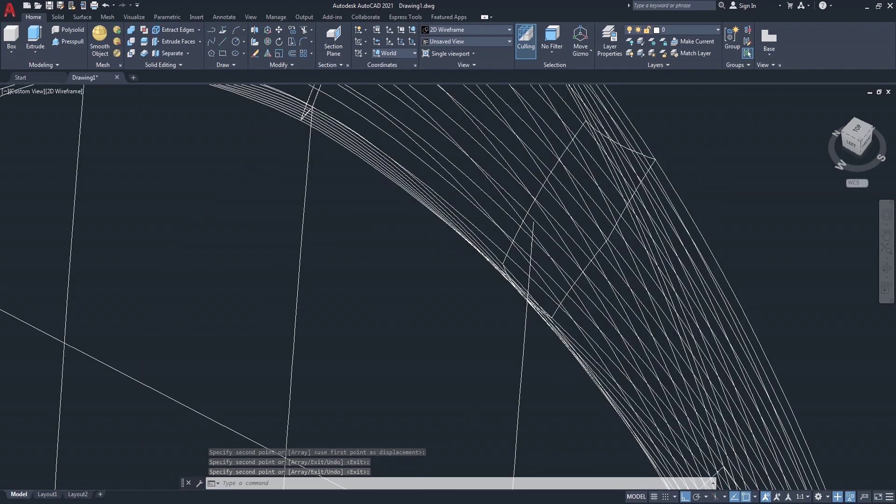
{"action": "scroll", "coordinate": [530, 233], "scroll_direction": "up", "scroll_amount": 3}
{"action": "left_click", "coordinate": [538, 186]}
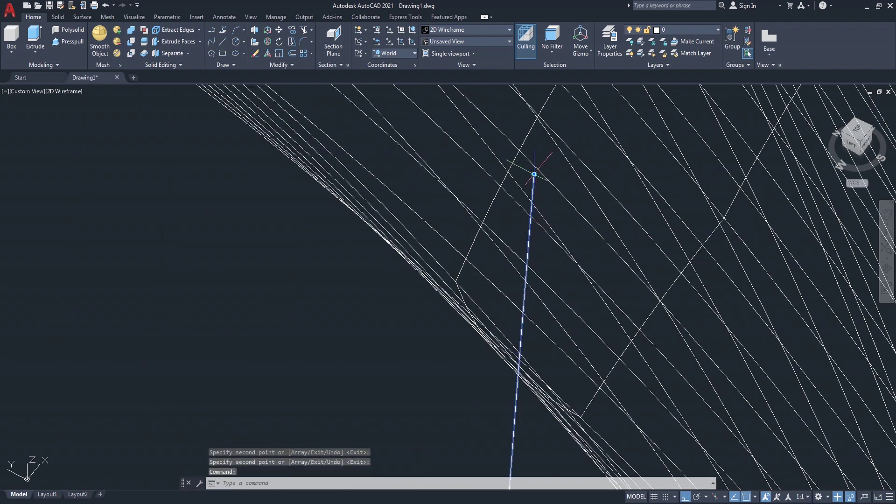
{"action": "left_click", "coordinate": [534, 174]}
{"action": "scroll", "coordinate": [570, 410], "scroll_direction": "up", "scroll_amount": 5}
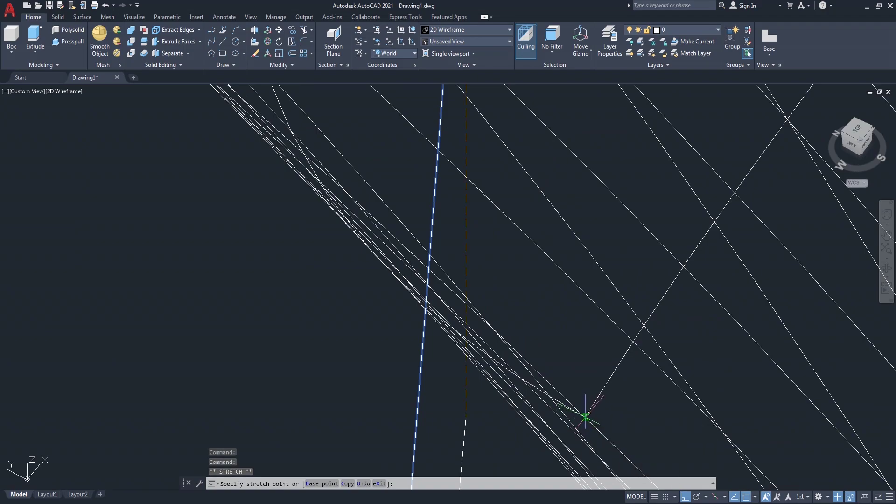
{"action": "left_click", "coordinate": [583, 415]}
{"action": "scroll", "coordinate": [511, 406], "scroll_direction": "down", "scroll_amount": 3}
{"action": "scroll", "coordinate": [291, 264], "scroll_direction": "down", "scroll_amount": 3}
{"action": "scroll", "coordinate": [291, 264], "scroll_direction": "up", "scroll_amount": 2}
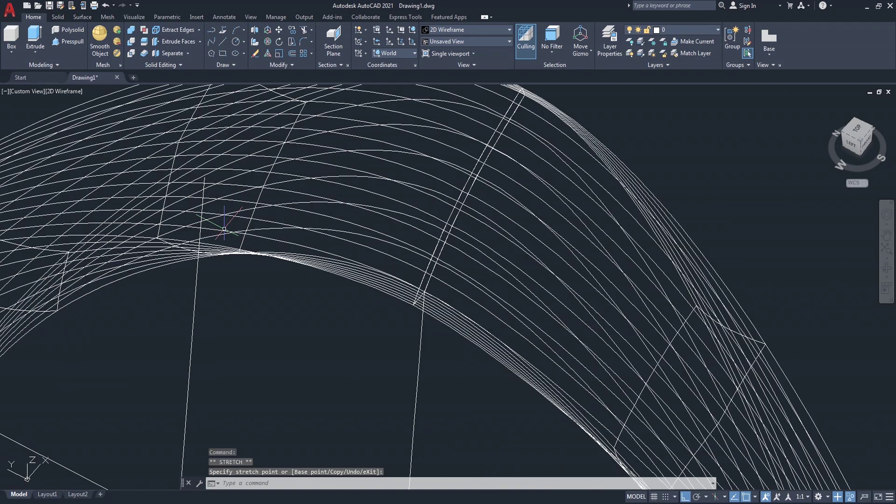
{"action": "scroll", "coordinate": [256, 310], "scroll_direction": "down", "scroll_amount": 4}
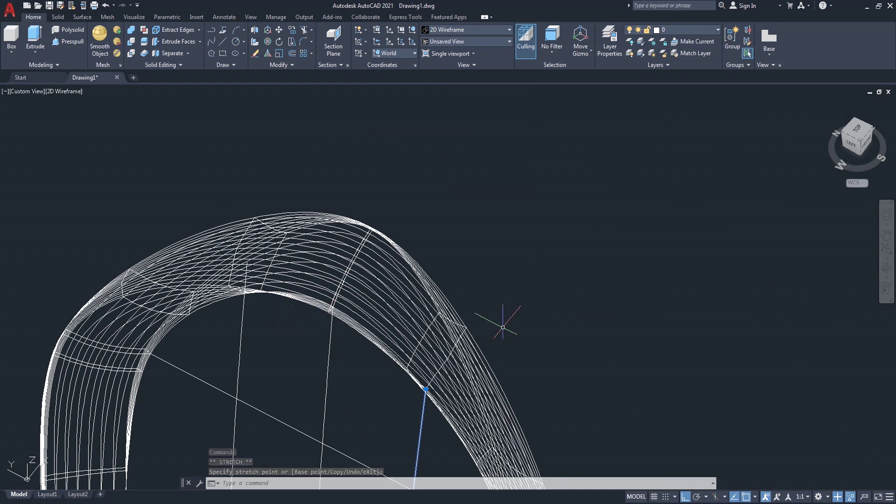
Orbit the backrest through back-left, front and left-front views to check the lines
{"action": "left_click", "coordinate": [882, 270]}
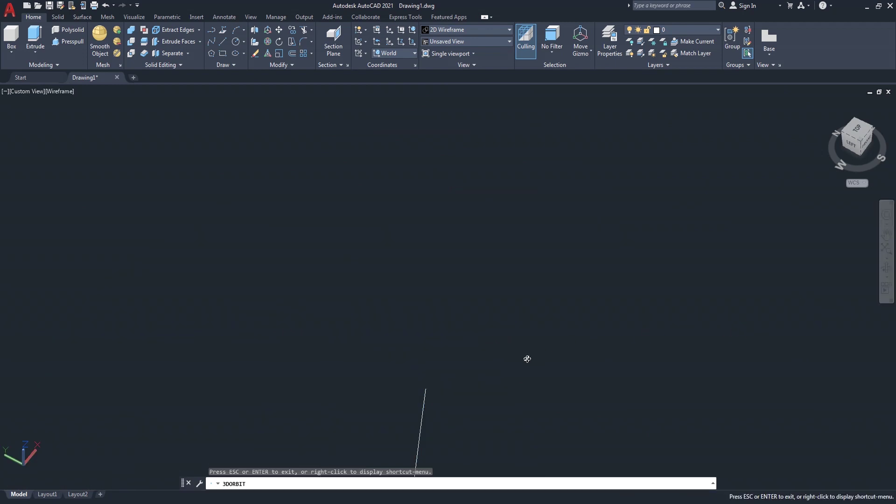
{"action": "right_click", "coordinate": [567, 320]}
{"action": "left_click", "coordinate": [566, 314]}
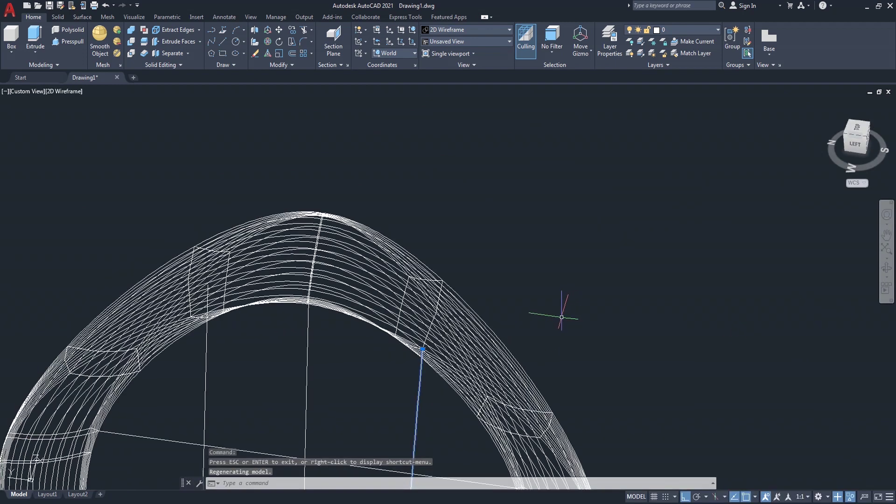
{"action": "key", "text": "Return"}
{"action": "mouse_move", "coordinate": [442, 377]}
{"action": "left_mouse_down"}
{"action": "mouse_move", "coordinate": [541, 308]}
{"action": "mouse_move", "coordinate": [572, 338]}
{"action": "mouse_move", "coordinate": [536, 393]}
{"action": "mouse_move", "coordinate": [472, 429]}
{"action": "mouse_move", "coordinate": [316, 371]}
{"action": "mouse_move", "coordinate": [566, 335]}
{"action": "mouse_move", "coordinate": [536, 336]}
{"action": "mouse_move", "coordinate": [702, 322]}
{"action": "mouse_move", "coordinate": [670, 351]}
{"action": "mouse_move", "coordinate": [484, 338]}
{"action": "mouse_move", "coordinate": [553, 322]}
{"action": "left_mouse_up"}
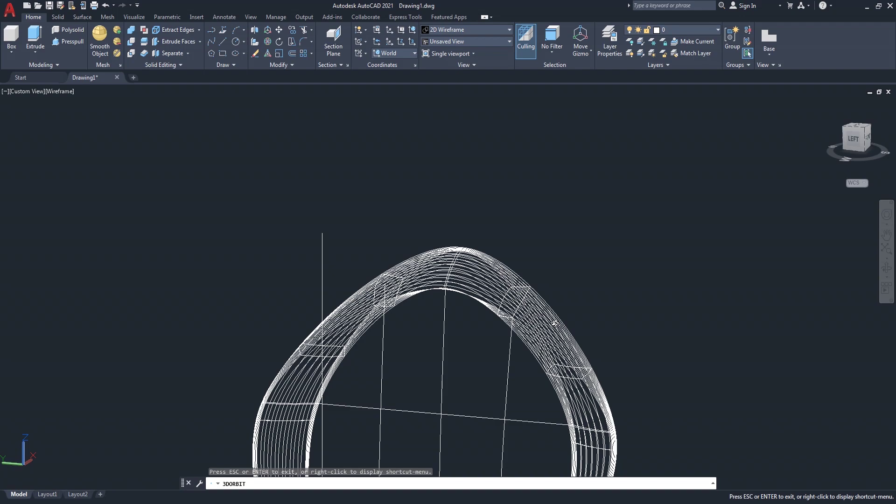
{"action": "mouse_move", "coordinate": [625, 338]}
{"action": "left_mouse_down"}
{"action": "mouse_move", "coordinate": [489, 320]}
{"action": "mouse_move", "coordinate": [400, 330]}
{"action": "mouse_move", "coordinate": [293, 274]}
{"action": "mouse_move", "coordinate": [320, 306]}
{"action": "mouse_move", "coordinate": [361, 316]}
{"action": "mouse_move", "coordinate": [454, 371]}
{"action": "mouse_move", "coordinate": [511, 376]}
{"action": "mouse_move", "coordinate": [494, 368]}
{"action": "left_mouse_up"}
{"action": "scroll", "coordinate": [426, 318], "scroll_direction": "up", "scroll_amount": 2}
{"action": "scroll", "coordinate": [425, 317], "scroll_direction": "up", "scroll_amount": 3}
{"action": "mouse_move", "coordinate": [425, 317]}
{"action": "left_mouse_down"}
{"action": "mouse_move", "coordinate": [442, 288]}
{"action": "mouse_move", "coordinate": [460, 306]}
{"action": "mouse_move", "coordinate": [458, 323]}
{"action": "mouse_move", "coordinate": [470, 296]}
{"action": "mouse_move", "coordinate": [470, 324]}
{"action": "left_mouse_up"}
{"action": "scroll", "coordinate": [459, 299], "scroll_direction": "up", "scroll_amount": 2}
Re-snap a guide line's top endpoint onto the backrest arch and clear the selection
{"action": "right_click", "coordinate": [395, 182]}
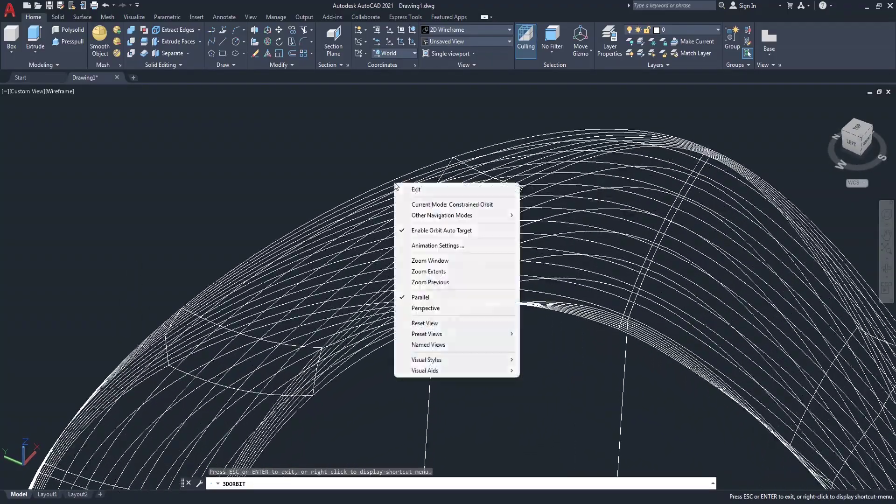
{"action": "left_click", "coordinate": [406, 188]}
{"action": "scroll", "coordinate": [414, 246], "scroll_direction": "up", "scroll_amount": 3}
{"action": "scroll", "coordinate": [414, 246], "scroll_direction": "up", "scroll_amount": 2}
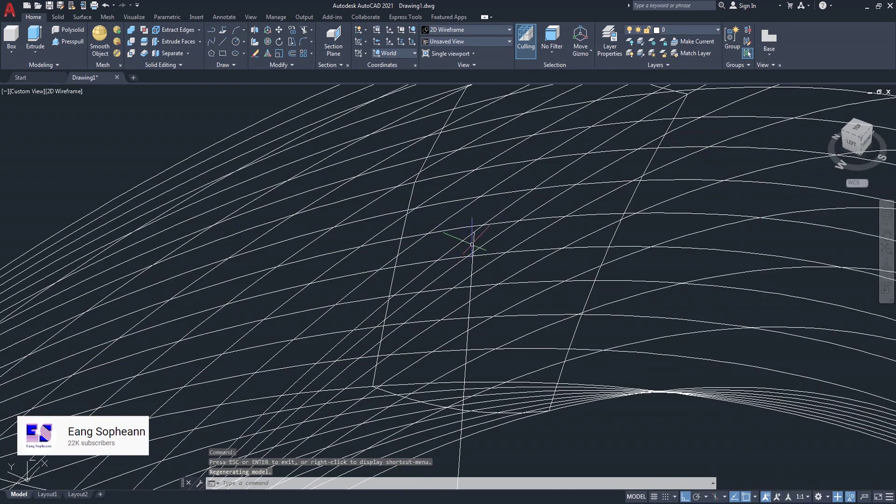
{"action": "left_click", "coordinate": [474, 232]}
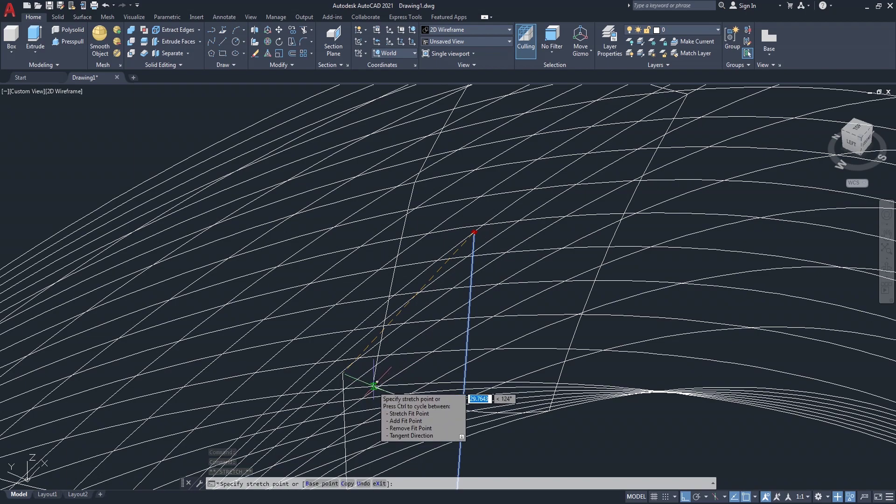
{"action": "left_click", "coordinate": [374, 387]}
{"action": "scroll", "coordinate": [426, 306], "scroll_direction": "down", "scroll_amount": 5}
{"action": "scroll", "coordinate": [494, 343], "scroll_direction": "up", "scroll_amount": 5}
{"action": "scroll", "coordinate": [494, 343], "scroll_direction": "down", "scroll_amount": 1}
{"action": "scroll", "coordinate": [474, 326], "scroll_direction": "down", "scroll_amount": 1}
{"action": "scroll", "coordinate": [474, 320], "scroll_direction": "down", "scroll_amount": 2}
{"action": "scroll", "coordinate": [644, 296], "scroll_direction": "down", "scroll_amount": 1}
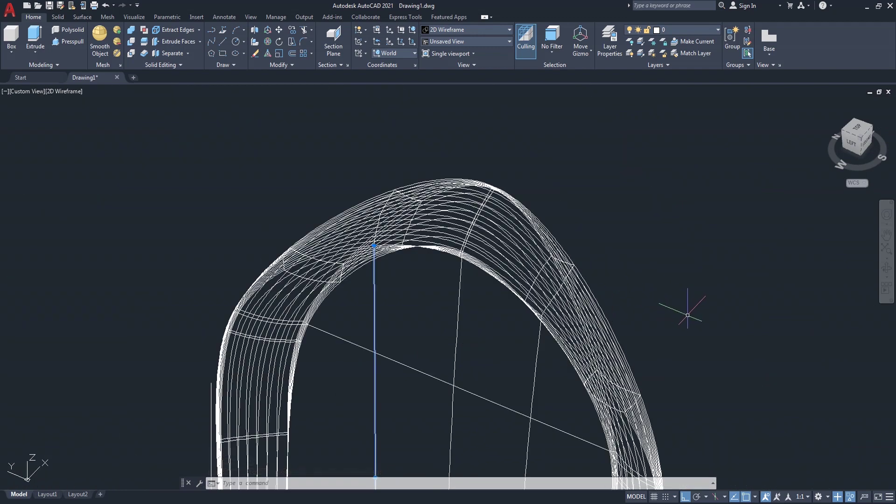
{"action": "key", "text": "Escape"}
Orbit the chair to view its base
{"action": "scroll", "coordinate": [691, 321], "scroll_direction": "down", "scroll_amount": 3}
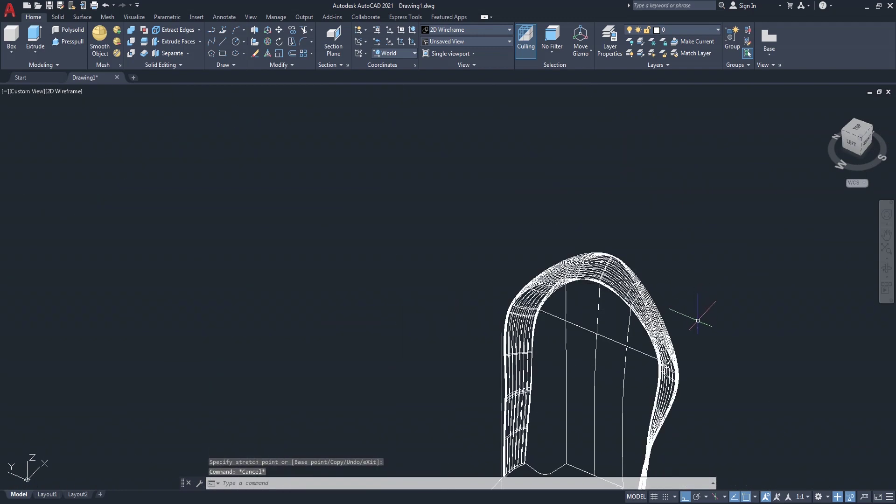
{"action": "left_click", "coordinate": [886, 271]}
{"action": "mouse_move", "coordinate": [640, 375]}
{"action": "left_mouse_down"}
{"action": "mouse_move", "coordinate": [607, 392]}
{"action": "mouse_move", "coordinate": [699, 330]}
{"action": "mouse_move", "coordinate": [826, 342]}
{"action": "mouse_move", "coordinate": [607, 344]}
{"action": "mouse_move", "coordinate": [633, 345]}
{"action": "mouse_move", "coordinate": [647, 328]}
{"action": "mouse_move", "coordinate": [602, 415]}
{"action": "mouse_move", "coordinate": [554, 441]}
{"action": "left_mouse_up"}
Exit orbit mode and erase the selected vertical line
{"action": "right_click", "coordinate": [453, 365]}
{"action": "left_click", "coordinate": [471, 172]}
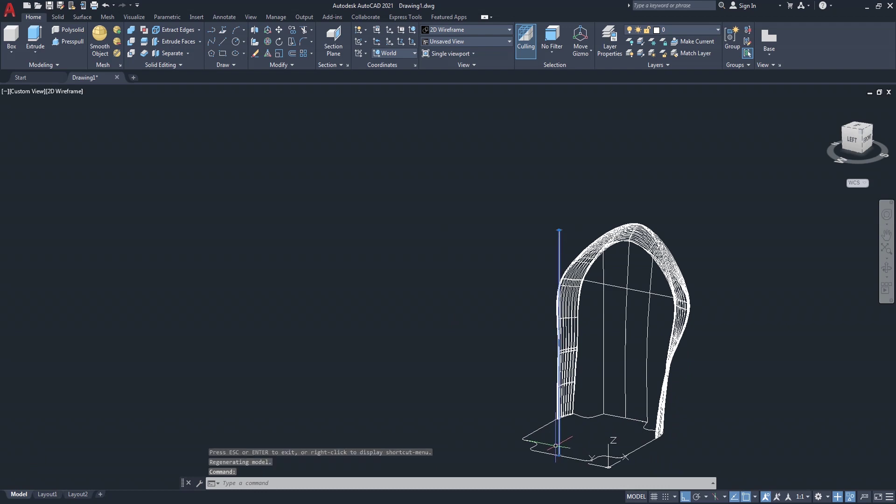
{"action": "type", "text": "e"}
{"action": "key", "text": "Return"}
{"action": "scroll", "coordinate": [643, 408], "scroll_direction": "up", "scroll_amount": 5}
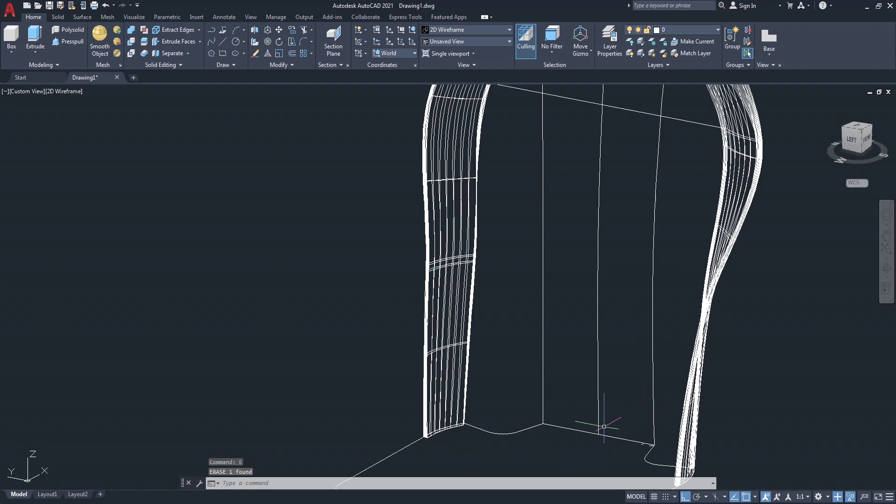
{"action": "scroll", "coordinate": [603, 432], "scroll_direction": "up", "scroll_amount": 4}
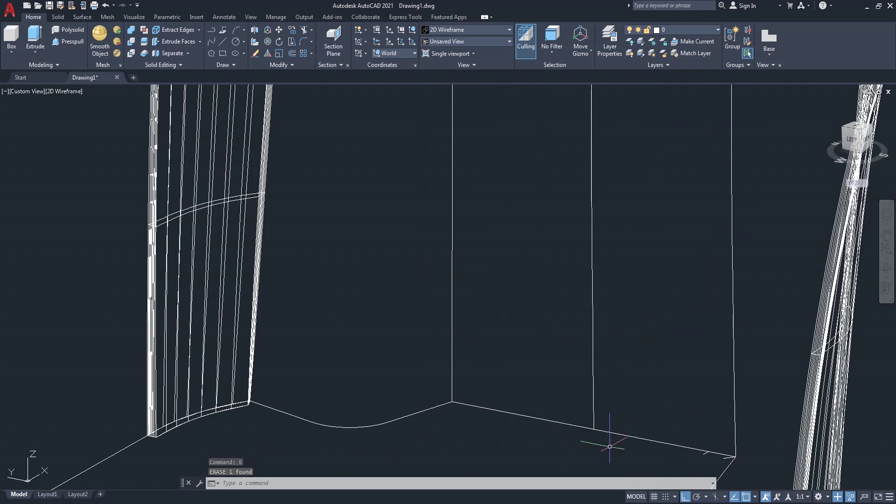
Copy the vertical line twice from its bottom end at 15-unit offsets
{"action": "type", "text": "co"}
{"action": "key", "text": "Return"}
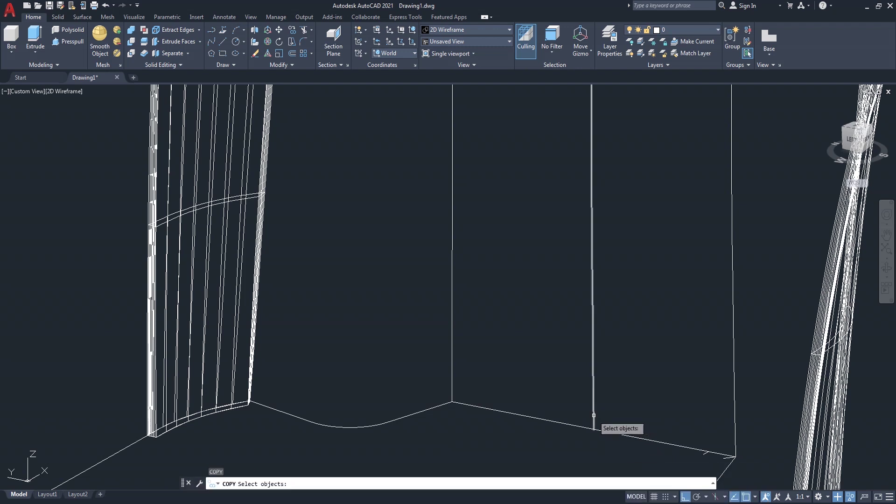
{"action": "key", "text": "Return"}
{"action": "left_click", "coordinate": [594, 428]}
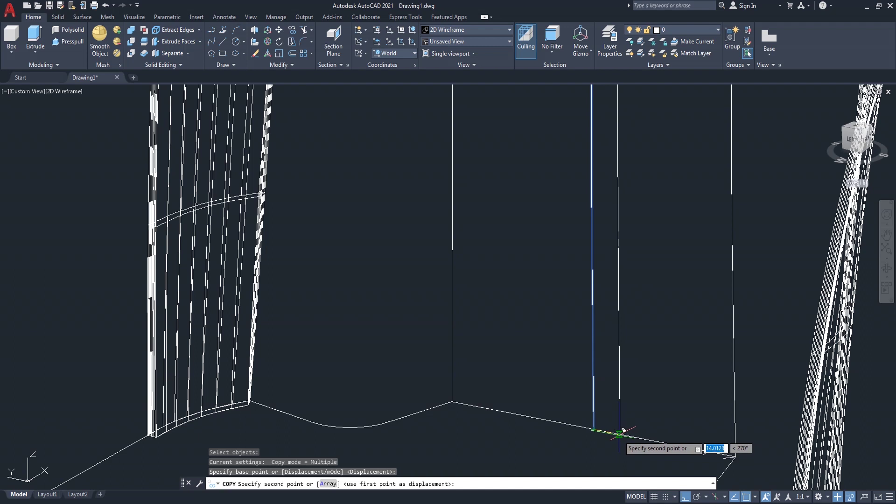
{"action": "type", "text": "15"}
{"action": "key", "text": "Return"}
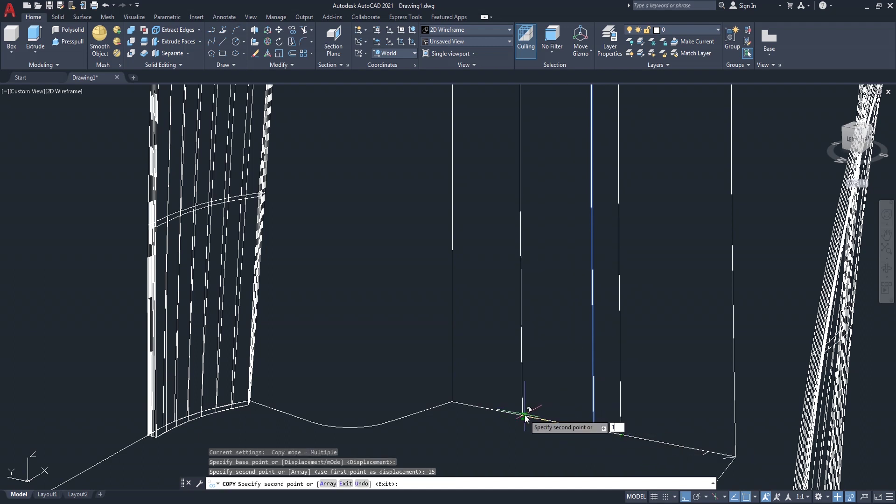
{"action": "type", "text": "5"}
{"action": "key", "text": "Return"}
{"action": "key", "text": "Return"}
Stretch the first copied line's top endpoint up onto the arch curve
{"action": "scroll", "coordinate": [527, 415], "scroll_direction": "down", "scroll_amount": 5}
{"action": "scroll", "coordinate": [545, 460], "scroll_direction": "down", "scroll_amount": 3}
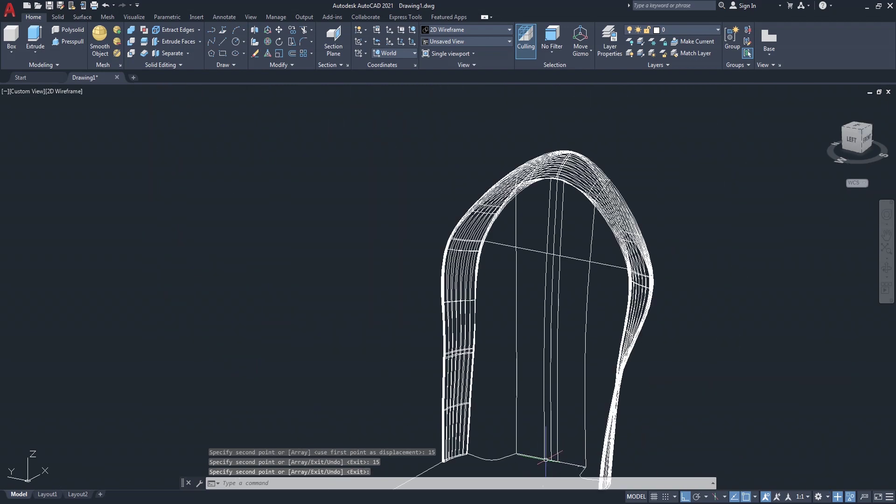
{"action": "scroll", "coordinate": [555, 184], "scroll_direction": "up", "scroll_amount": 3}
{"action": "scroll", "coordinate": [555, 181], "scroll_direction": "up", "scroll_amount": 3}
{"action": "scroll", "coordinate": [562, 192], "scroll_direction": "up", "scroll_amount": 3}
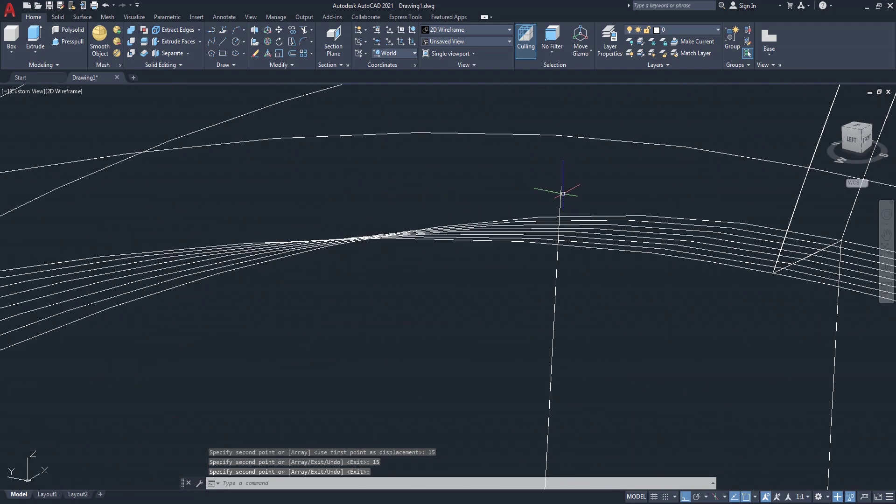
{"action": "scroll", "coordinate": [563, 193], "scroll_direction": "up", "scroll_amount": 2}
{"action": "left_click", "coordinate": [559, 197]}
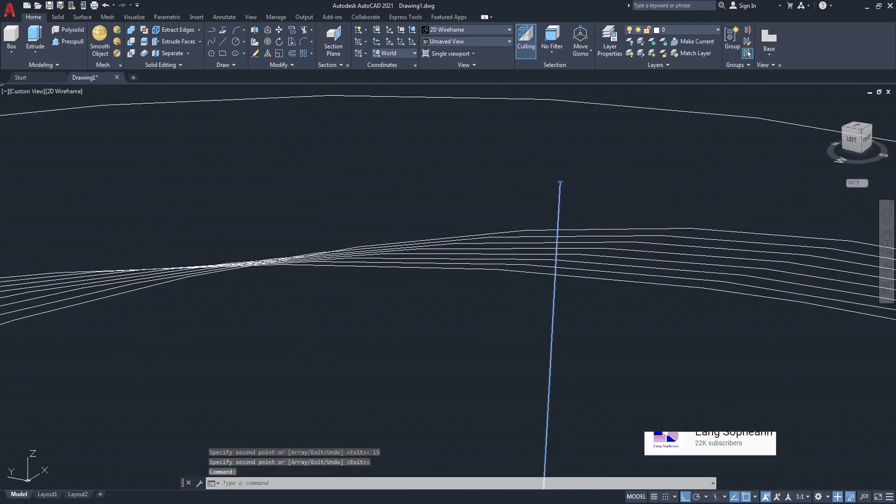
{"action": "left_click", "coordinate": [560, 182]}
{"action": "scroll", "coordinate": [558, 229], "scroll_direction": "down", "scroll_amount": 2}
{"action": "scroll", "coordinate": [574, 201], "scroll_direction": "down", "scroll_amount": 2}
{"action": "scroll", "coordinate": [576, 200], "scroll_direction": "down", "scroll_amount": 2}
{"action": "scroll", "coordinate": [684, 247], "scroll_direction": "down", "scroll_amount": 2}
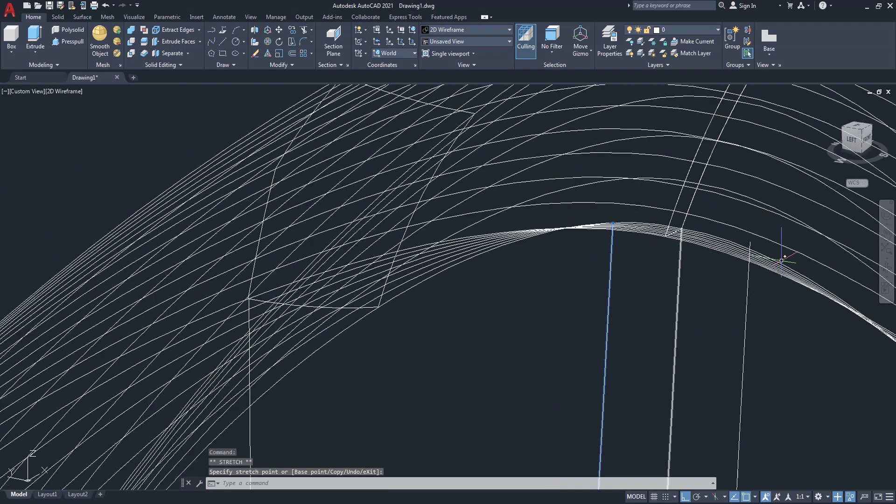
{"action": "scroll", "coordinate": [784, 252], "scroll_direction": "up", "scroll_amount": 5}
{"action": "left_click", "coordinate": [631, 196]}
Stretch the next line's top endpoint onto the arch and clear the selection
{"action": "left_click", "coordinate": [627, 192]}
{"action": "left_click", "coordinate": [626, 216]}
{"action": "scroll", "coordinate": [625, 207], "scroll_direction": "down", "scroll_amount": 2}
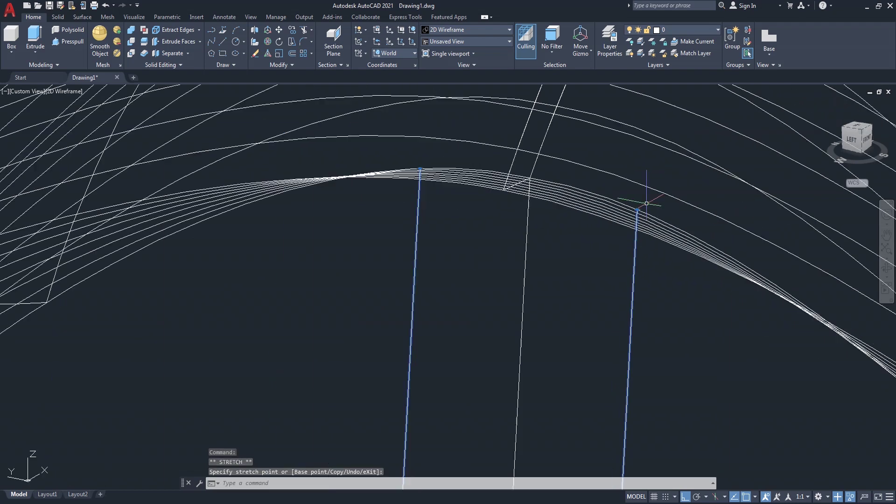
{"action": "scroll", "coordinate": [624, 203], "scroll_direction": "down", "scroll_amount": 2}
{"action": "key", "text": "Escape"}
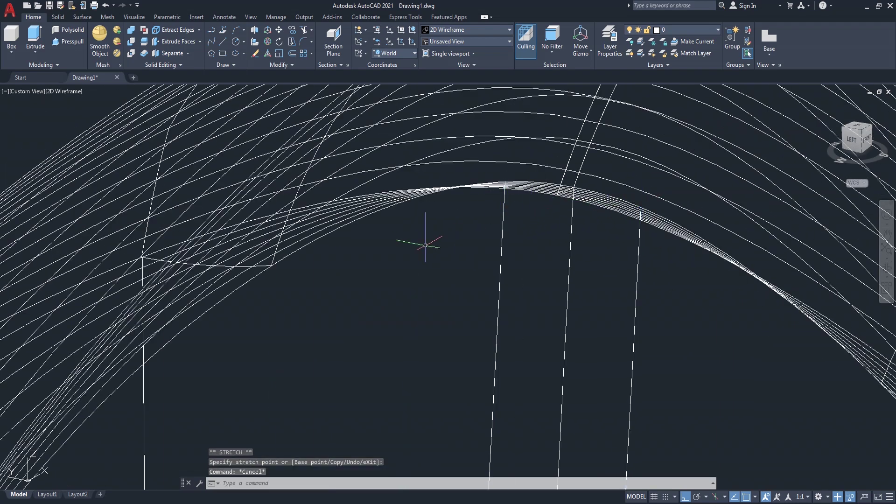
Draw a spline from the slat corner through points along the backrest arch
{"action": "left_click", "coordinate": [212, 42]}
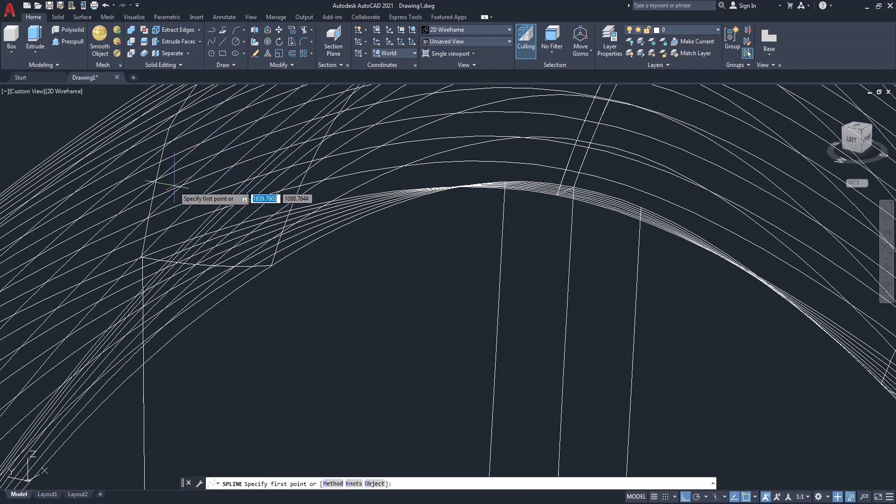
{"action": "scroll", "coordinate": [148, 254], "scroll_direction": "up", "scroll_amount": 2}
{"action": "scroll", "coordinate": [146, 260], "scroll_direction": "up", "scroll_amount": 2}
{"action": "scroll", "coordinate": [146, 261], "scroll_direction": "up", "scroll_amount": 2}
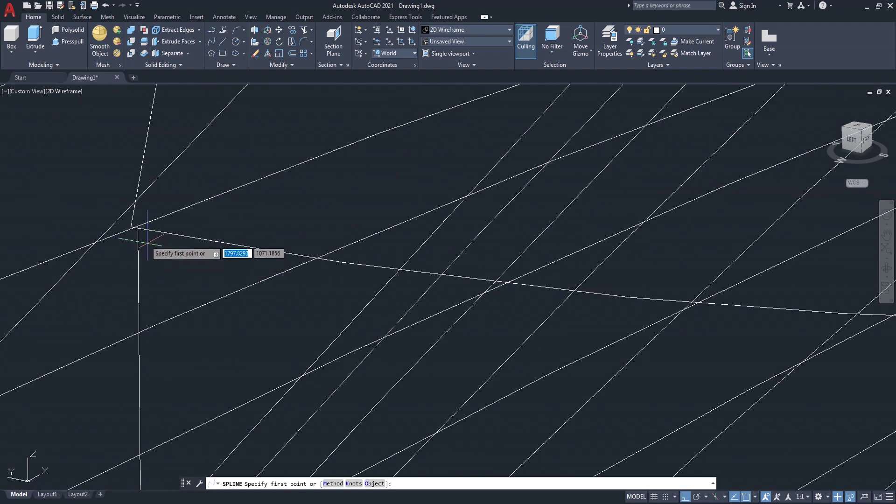
{"action": "left_click", "coordinate": [138, 224]}
{"action": "scroll", "coordinate": [140, 228], "scroll_direction": "down", "scroll_amount": 2}
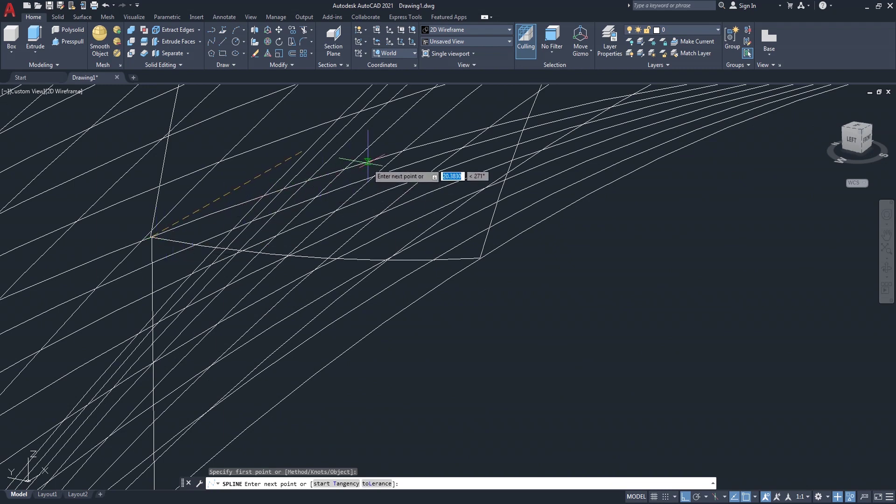
{"action": "left_click", "coordinate": [434, 162]}
{"action": "scroll", "coordinate": [516, 182], "scroll_direction": "down", "scroll_amount": 2}
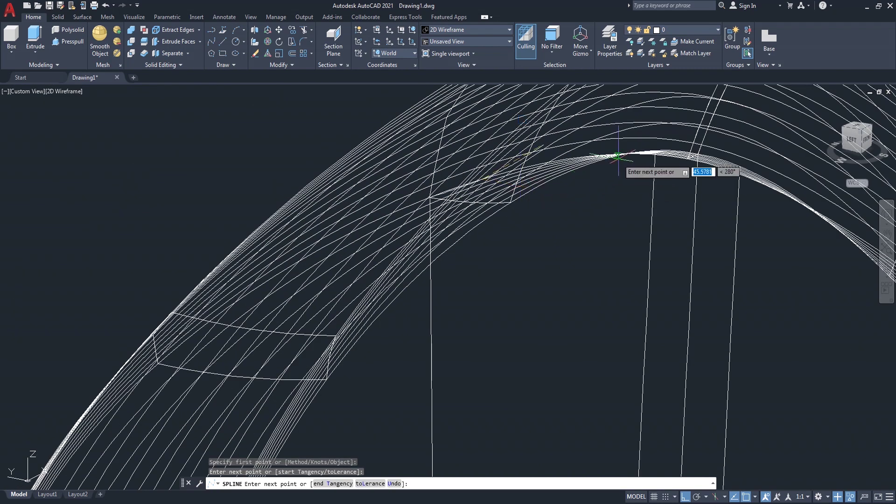
{"action": "scroll", "coordinate": [551, 154], "scroll_direction": "up", "scroll_amount": 2}
{"action": "left_click", "coordinate": [461, 168]}
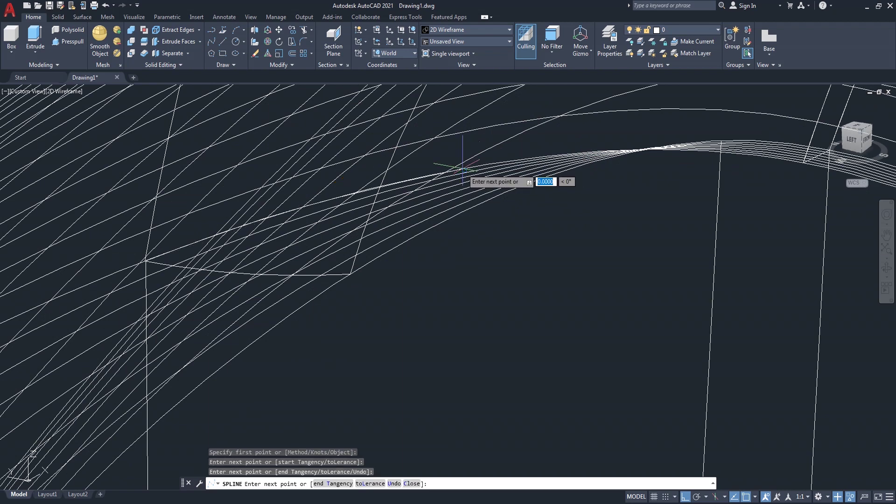
{"action": "scroll", "coordinate": [704, 140], "scroll_direction": "up", "scroll_amount": 1}
{"action": "scroll", "coordinate": [705, 138], "scroll_direction": "up", "scroll_amount": 1}
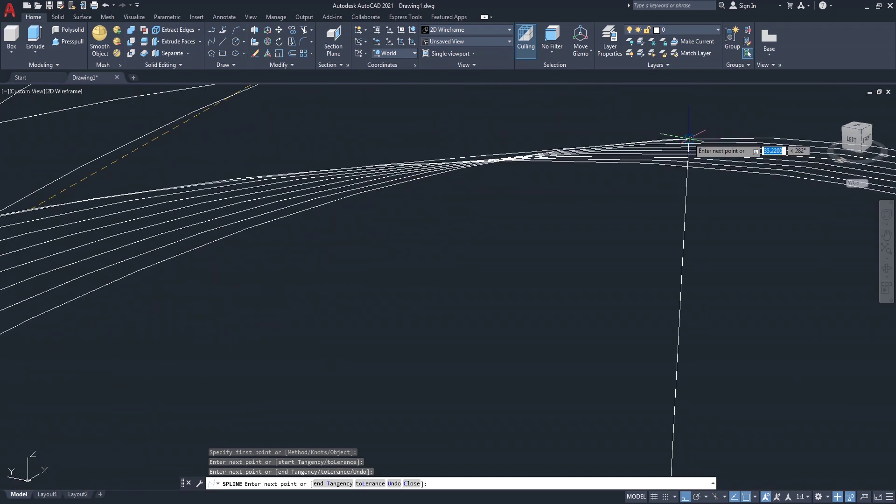
{"action": "left_click", "coordinate": [689, 138]}
{"action": "scroll", "coordinate": [691, 140], "scroll_direction": "down", "scroll_amount": 1}
{"action": "key", "text": "Return"}
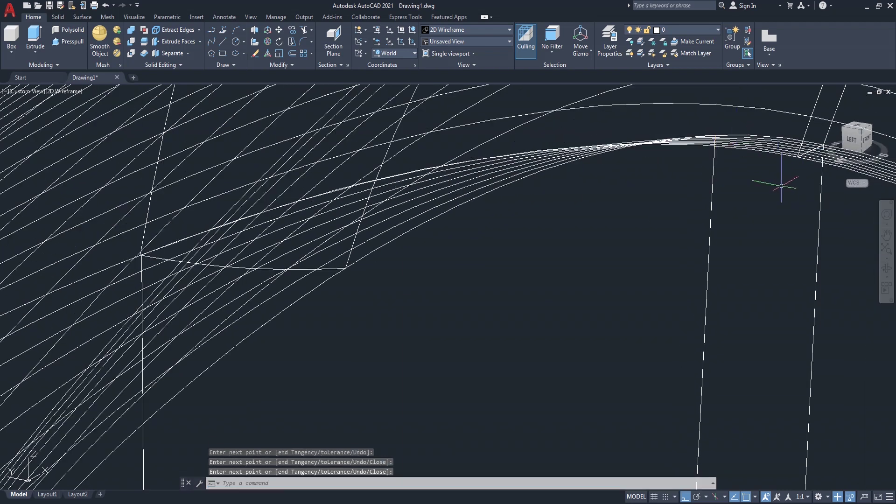
Start a second spline with its first point on the arch curve
{"action": "scroll", "coordinate": [760, 187], "scroll_direction": "down", "scroll_amount": 2}
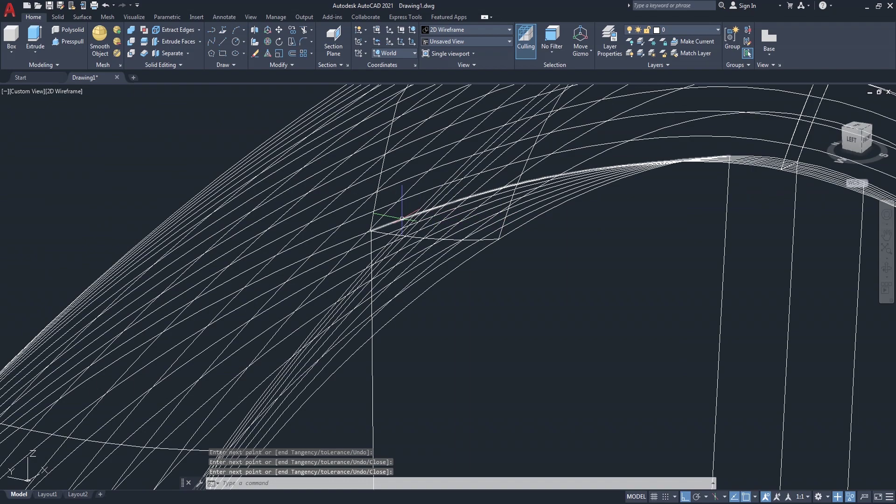
{"action": "scroll", "coordinate": [402, 218], "scroll_direction": "down", "scroll_amount": 3}
{"action": "scroll", "coordinate": [435, 250], "scroll_direction": "down", "scroll_amount": 1}
{"action": "scroll", "coordinate": [448, 247], "scroll_direction": "down", "scroll_amount": 1}
{"action": "scroll", "coordinate": [467, 246], "scroll_direction": "up", "scroll_amount": 2}
{"action": "scroll", "coordinate": [464, 245], "scroll_direction": "up", "scroll_amount": 1}
{"action": "scroll", "coordinate": [462, 229], "scroll_direction": "up", "scroll_amount": 2}
{"action": "key", "text": "Return"}
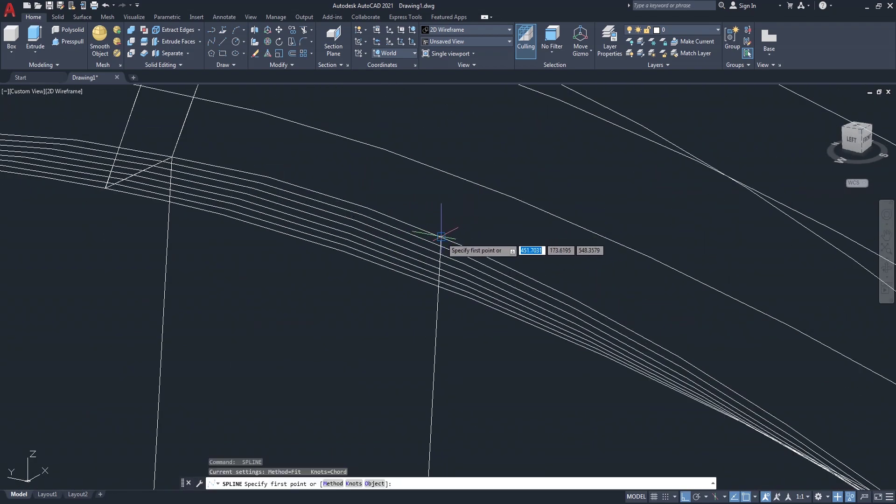
{"action": "scroll", "coordinate": [443, 238], "scroll_direction": "up", "scroll_amount": 3}
{"action": "scroll", "coordinate": [434, 233], "scroll_direction": "down", "scroll_amount": 3}
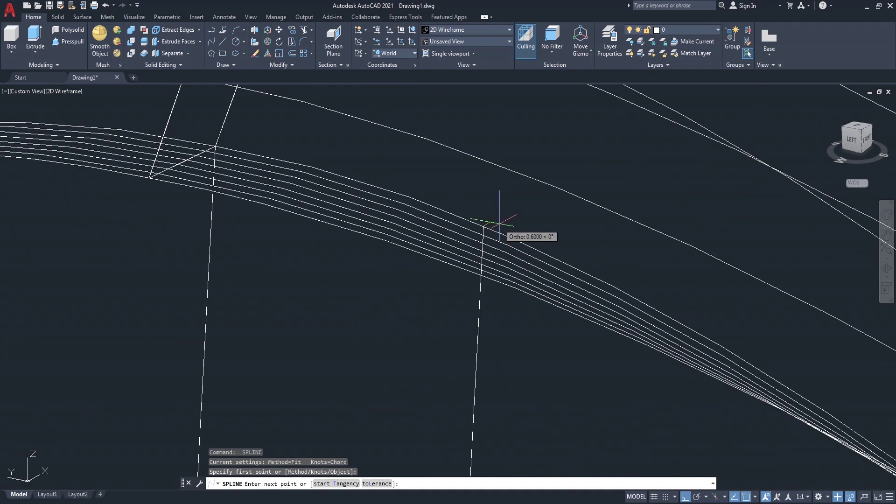
{"action": "scroll", "coordinate": [497, 224], "scroll_direction": "down", "scroll_amount": 2}
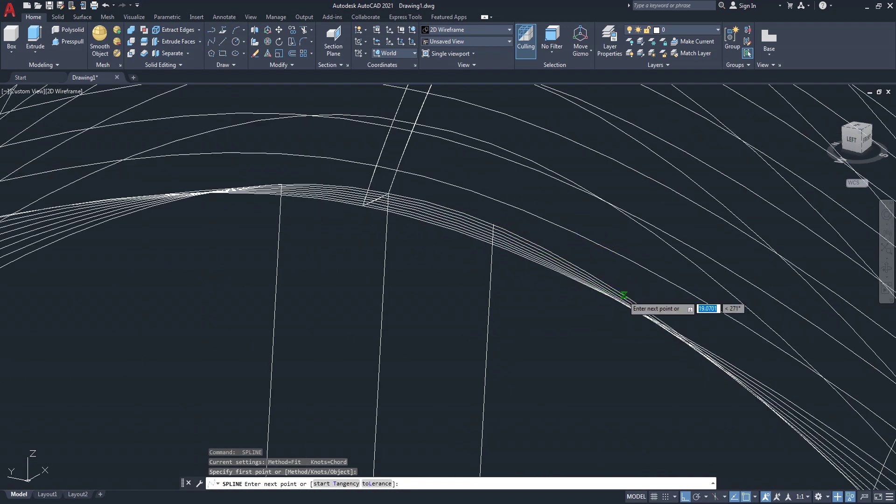
{"action": "left_click", "coordinate": [624, 295]}
Finish the second spline with points down toward the lower corner
{"action": "scroll", "coordinate": [630, 285], "scroll_direction": "up", "scroll_amount": 2}
{"action": "scroll", "coordinate": [401, 148], "scroll_direction": "up", "scroll_amount": 2}
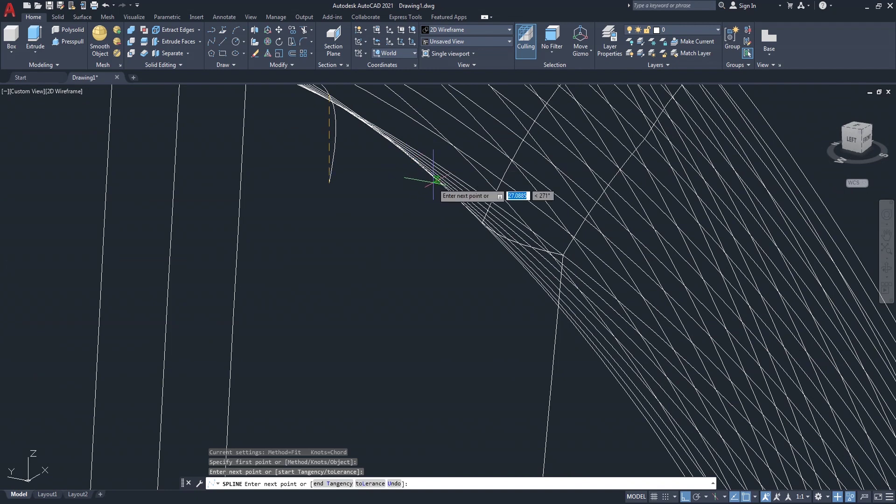
{"action": "scroll", "coordinate": [522, 243], "scroll_direction": "up", "scroll_amount": 2}
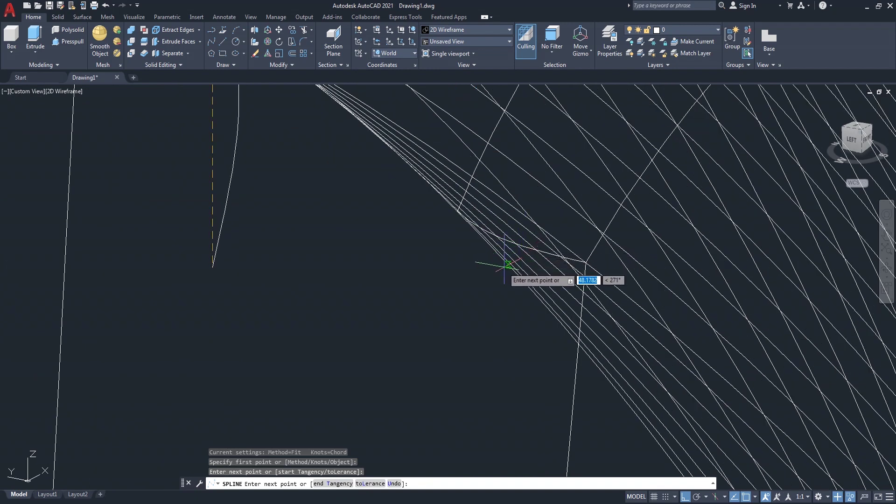
{"action": "scroll", "coordinate": [508, 265], "scroll_direction": "down", "scroll_amount": 2}
{"action": "scroll", "coordinate": [505, 266], "scroll_direction": "down", "scroll_amount": 2}
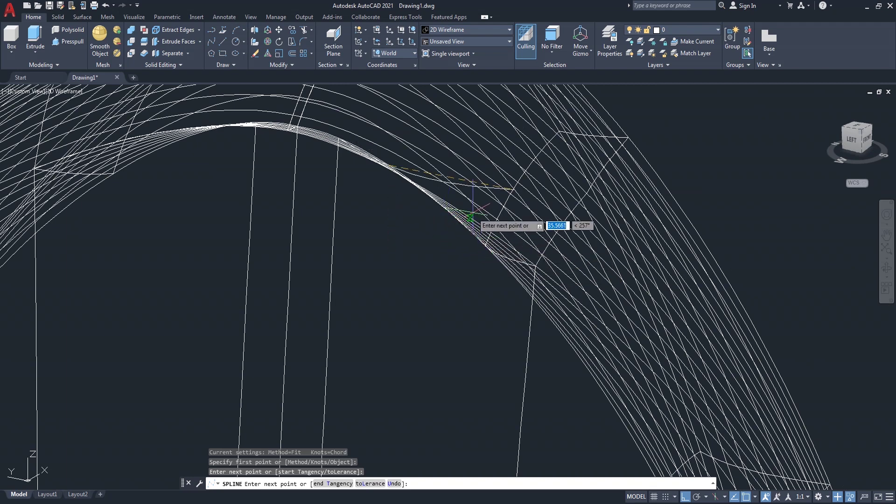
{"action": "scroll", "coordinate": [478, 215], "scroll_direction": "up", "scroll_amount": 3}
{"action": "scroll", "coordinate": [476, 224], "scroll_direction": "up", "scroll_amount": 2}
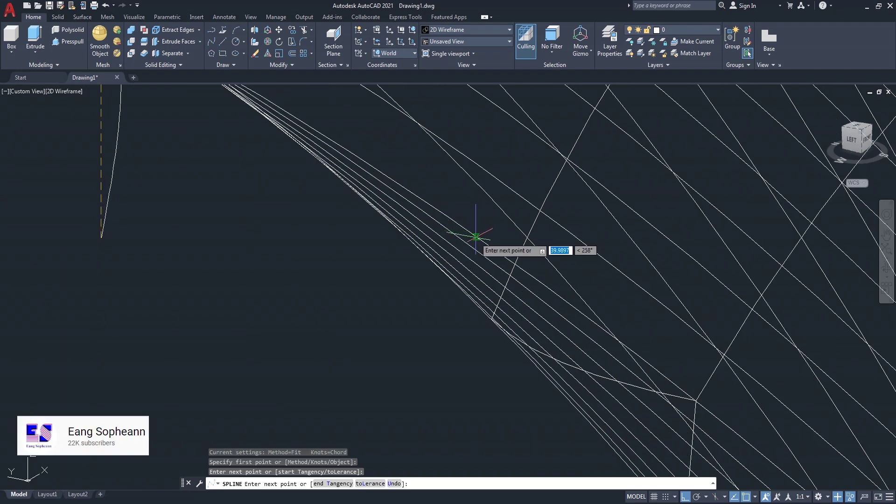
{"action": "left_click", "coordinate": [637, 355]}
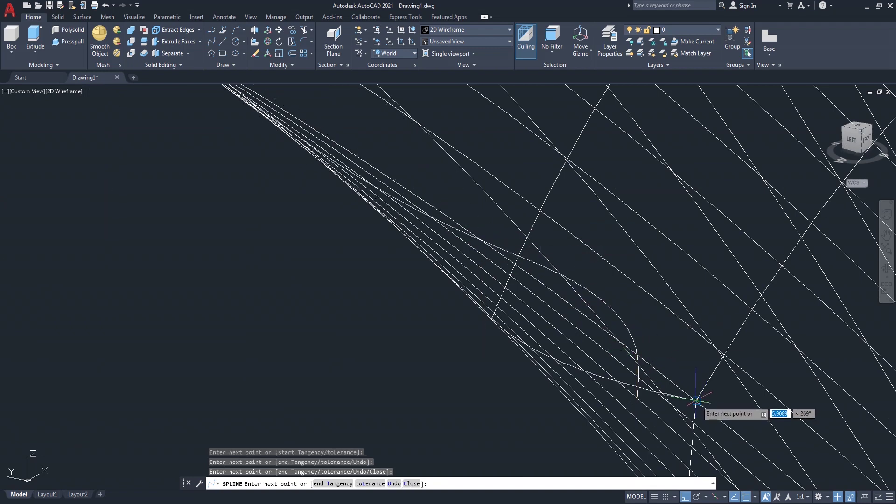
{"action": "left_click", "coordinate": [690, 390]}
{"action": "scroll", "coordinate": [700, 380], "scroll_direction": "down", "scroll_amount": 3}
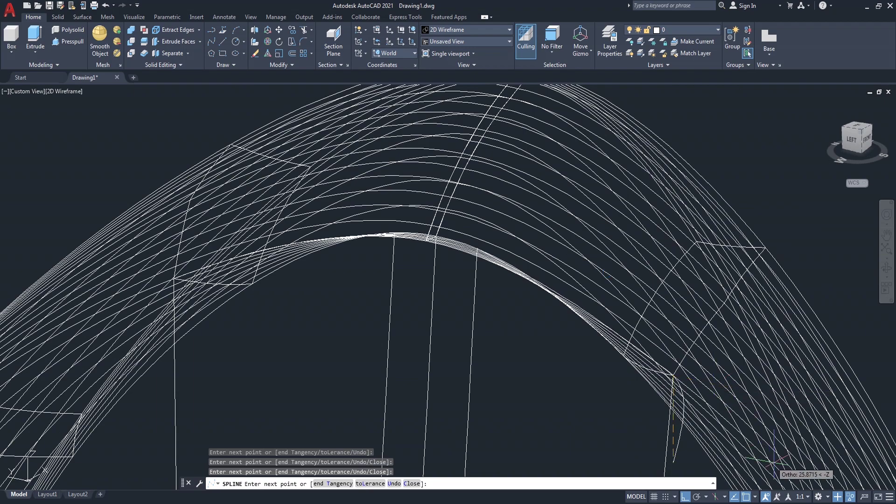
{"action": "key", "text": "Return"}
Center the backrest arch in view and begin a polyline
{"action": "scroll", "coordinate": [809, 478], "scroll_direction": "down", "scroll_amount": 2}
{"action": "scroll", "coordinate": [809, 478], "scroll_direction": "down", "scroll_amount": 2}
{"action": "scroll", "coordinate": [578, 408], "scroll_direction": "down", "scroll_amount": 2}
{"action": "middle_click_drag", "start_coordinate": [578, 408], "coordinate": [516, 185]}
{"action": "scroll", "coordinate": [516, 186], "scroll_direction": "down", "scroll_amount": 3}
{"action": "scroll", "coordinate": [514, 329], "scroll_direction": "up", "scroll_amount": 3}
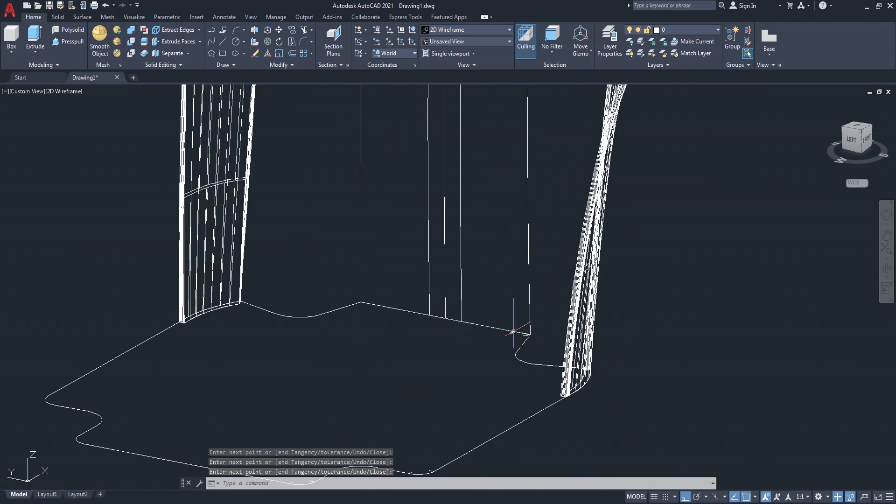
{"action": "type", "text": "pl"}
{"action": "key", "text": "Return"}
Draw a polyline from a point on the seat's back edge to the seat corner
{"action": "scroll", "coordinate": [421, 334], "scroll_direction": "up", "scroll_amount": 2}
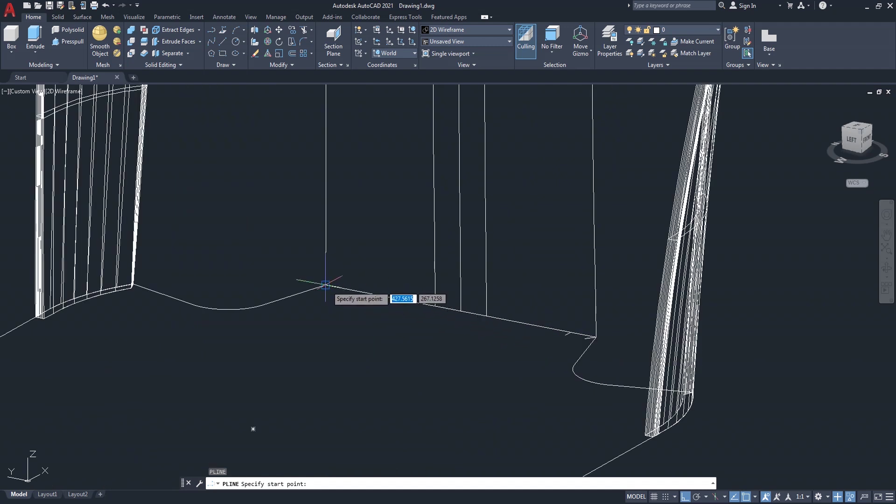
{"action": "left_click", "coordinate": [325, 284]}
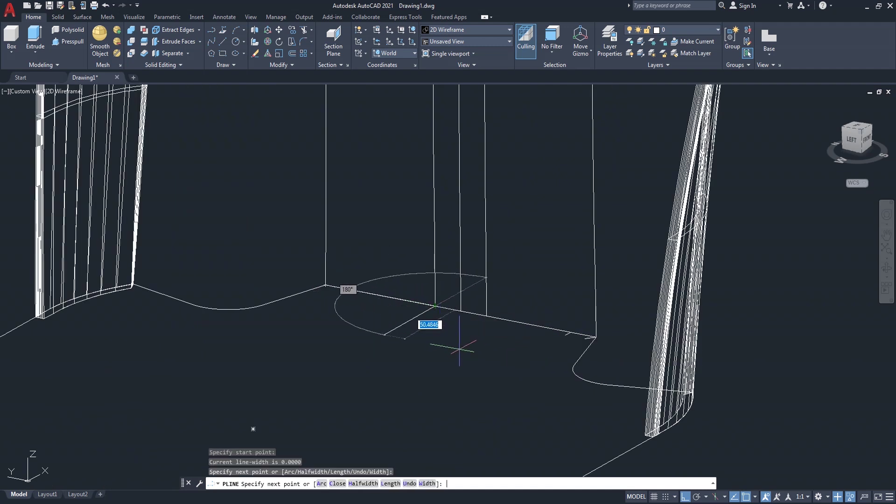
{"action": "key", "text": "Escape"}
{"action": "key", "text": "Return"}
{"action": "left_click", "coordinate": [486, 316]}
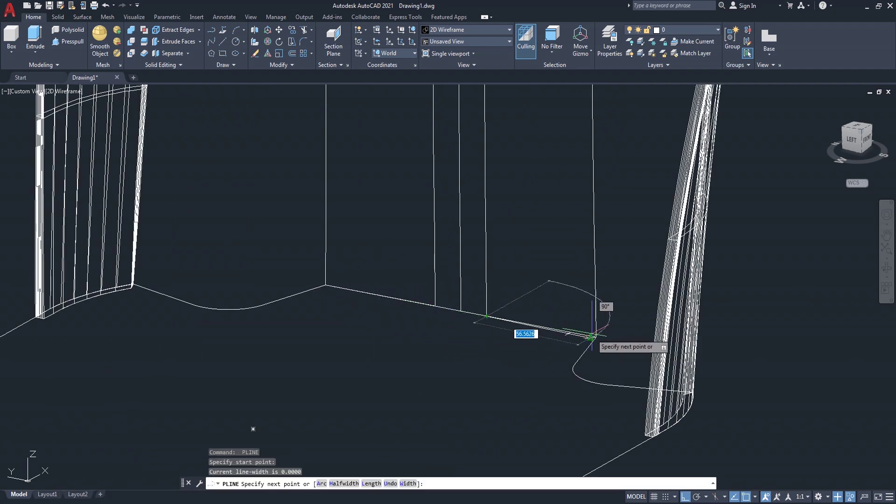
{"action": "scroll", "coordinate": [592, 336], "scroll_direction": "up", "scroll_amount": 3}
{"action": "scroll", "coordinate": [584, 327], "scroll_direction": "up", "scroll_amount": 2}
{"action": "left_click", "coordinate": [575, 320]}
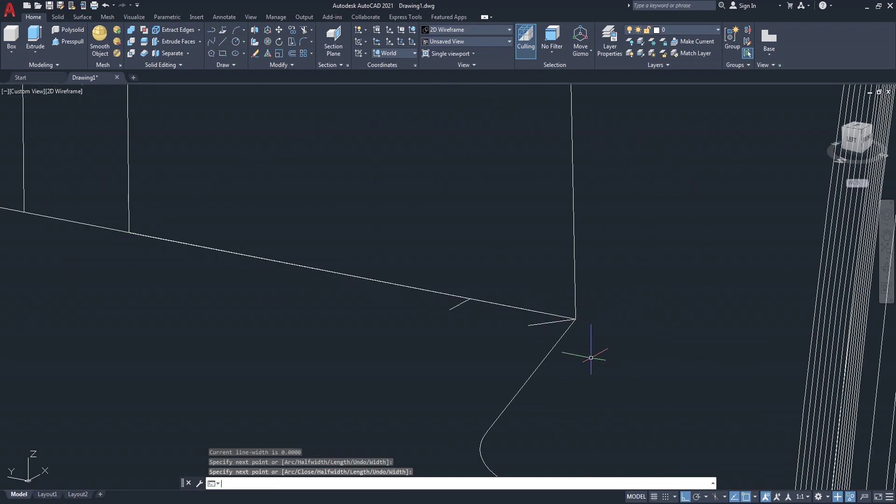
{"action": "scroll", "coordinate": [591, 357], "scroll_direction": "down", "scroll_amount": 5}
{"action": "scroll", "coordinate": [525, 414], "scroll_direction": "down", "scroll_amount": 2}
{"action": "scroll", "coordinate": [540, 330], "scroll_direction": "up", "scroll_amount": 1}
{"action": "middle_click_drag", "start_coordinate": [540, 330], "coordinate": [533, 366]}
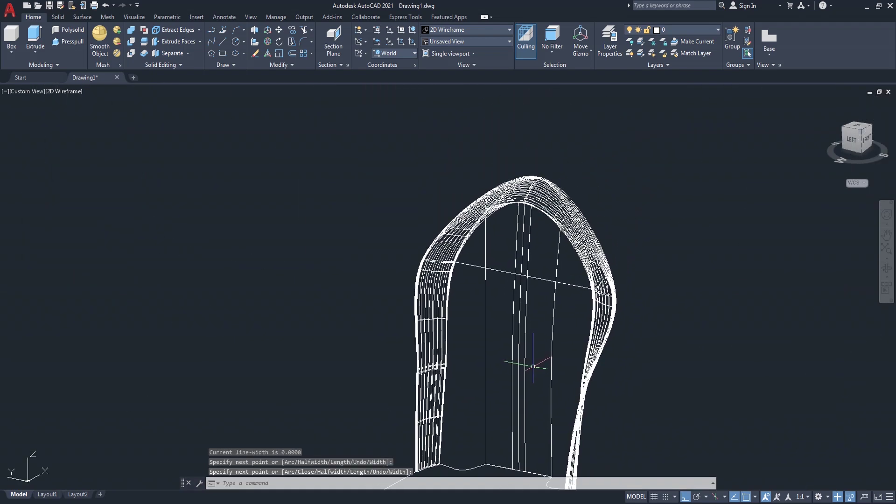
Start a LOFT with the first slat's two upright profiles as cross sections
{"action": "type", "text": "LOFT"}
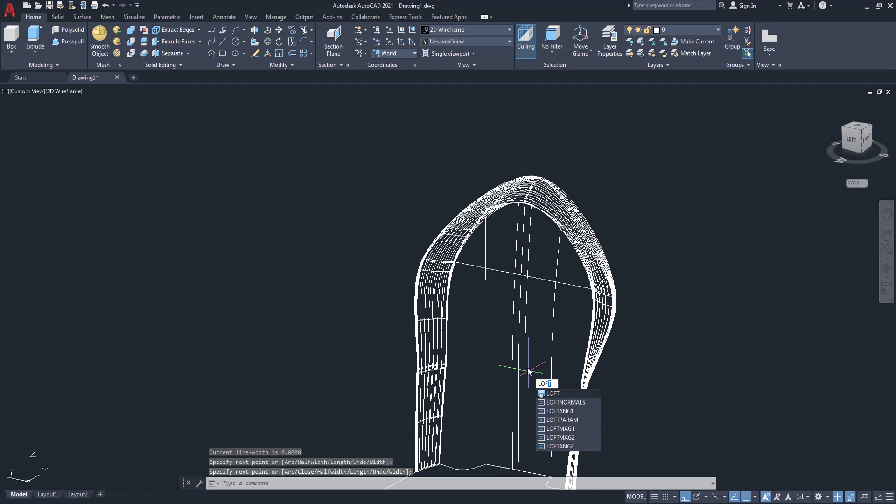
{"action": "key", "text": "Return"}
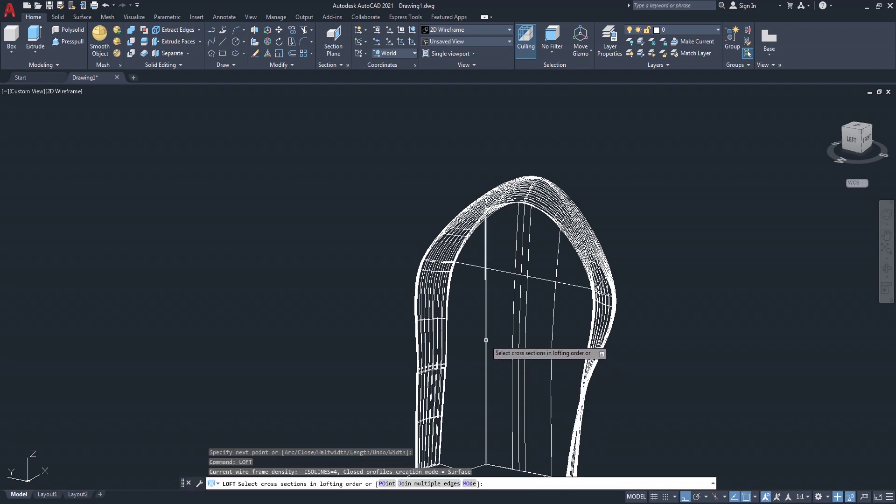
{"action": "left_click", "coordinate": [486, 341]}
{"action": "left_click", "coordinate": [511, 341]}
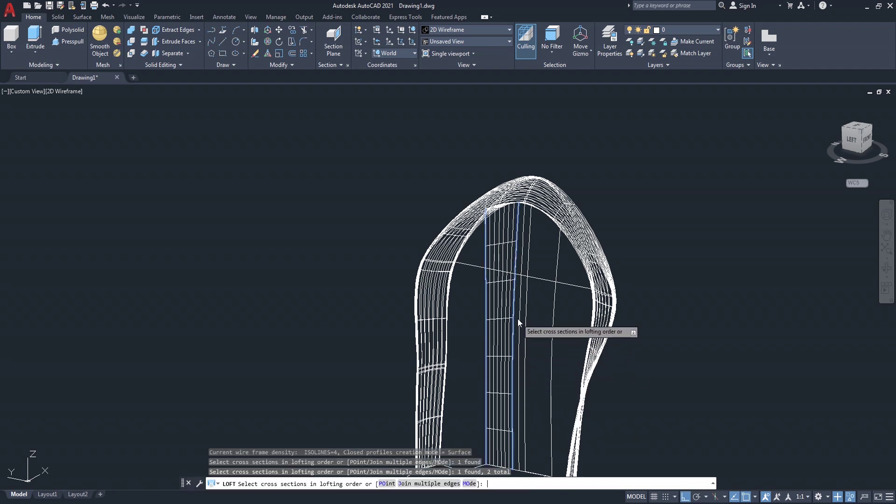
{"action": "key", "text": "Return"}
Guide the loft with the top arch curve and base curve to create the first slat surface
{"action": "left_click", "coordinate": [543, 346]}
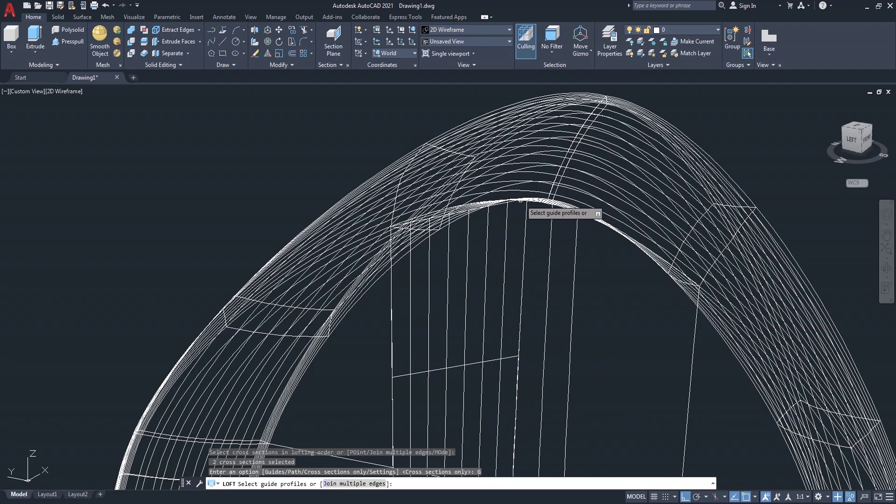
{"action": "scroll", "coordinate": [537, 206], "scroll_direction": "up", "scroll_amount": 3}
{"action": "scroll", "coordinate": [543, 193], "scroll_direction": "up", "scroll_amount": 3}
{"action": "scroll", "coordinate": [543, 193], "scroll_direction": "up", "scroll_amount": 2}
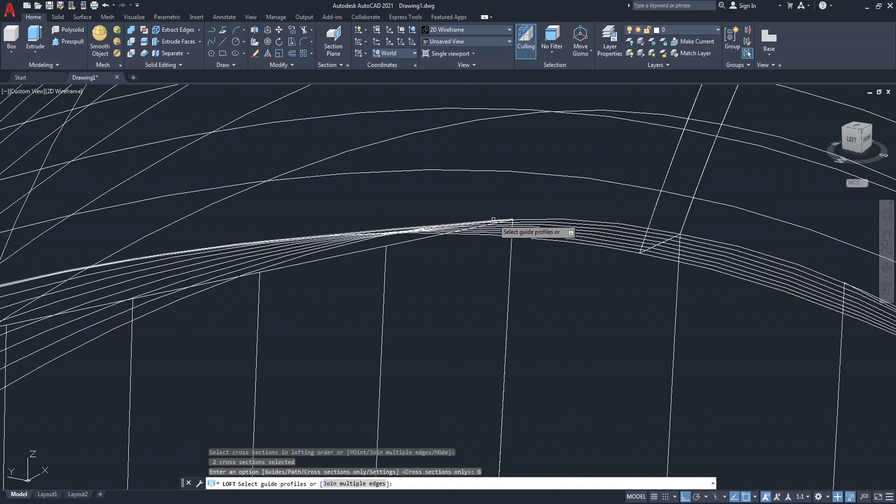
{"action": "scroll", "coordinate": [493, 219], "scroll_direction": "up", "scroll_amount": 2}
{"action": "scroll", "coordinate": [488, 224], "scroll_direction": "up", "scroll_amount": 2}
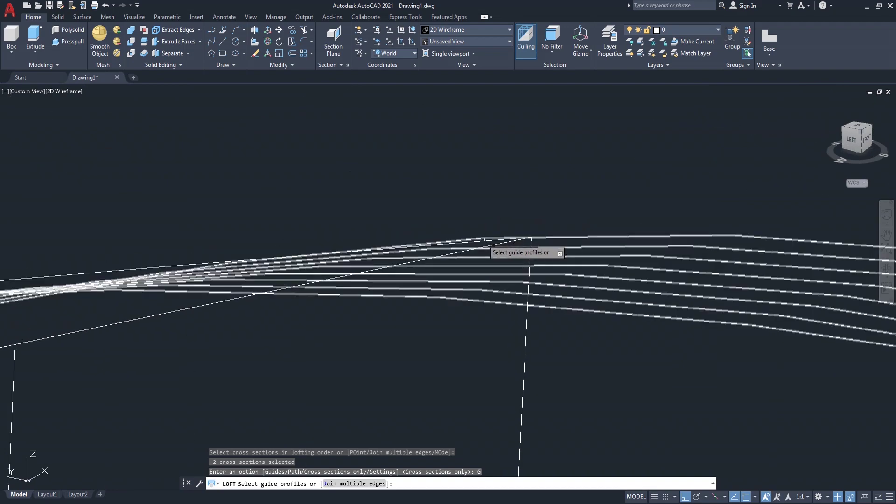
{"action": "left_click", "coordinate": [484, 238]}
{"action": "scroll", "coordinate": [546, 207], "scroll_direction": "down", "scroll_amount": 2}
{"action": "scroll", "coordinate": [545, 207], "scroll_direction": "down", "scroll_amount": 2}
{"action": "scroll", "coordinate": [546, 208], "scroll_direction": "down", "scroll_amount": 3}
{"action": "scroll", "coordinate": [546, 206], "scroll_direction": "down", "scroll_amount": 1}
{"action": "scroll", "coordinate": [513, 352], "scroll_direction": "up", "scroll_amount": 3}
{"action": "scroll", "coordinate": [484, 356], "scroll_direction": "up", "scroll_amount": 2}
{"action": "left_click", "coordinate": [466, 344]}
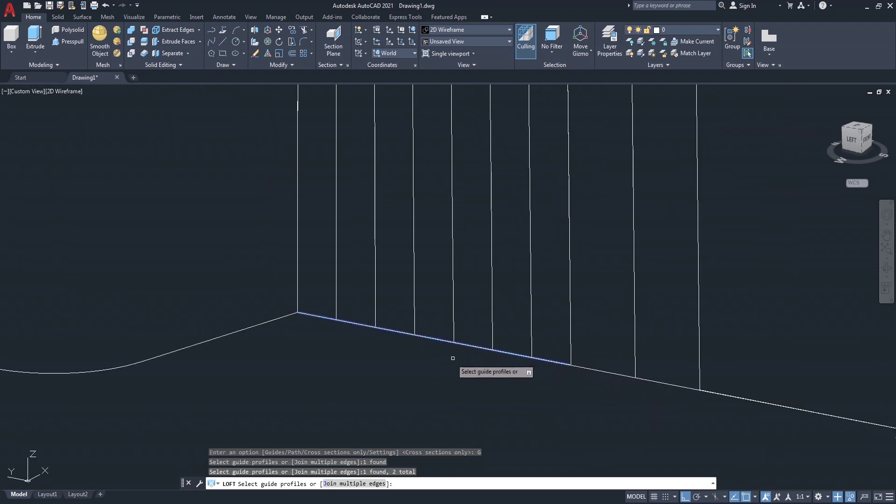
{"action": "key", "text": "Return"}
{"action": "scroll", "coordinate": [439, 364], "scroll_direction": "down", "scroll_amount": 3}
{"action": "scroll", "coordinate": [453, 355], "scroll_direction": "down", "scroll_amount": 2}
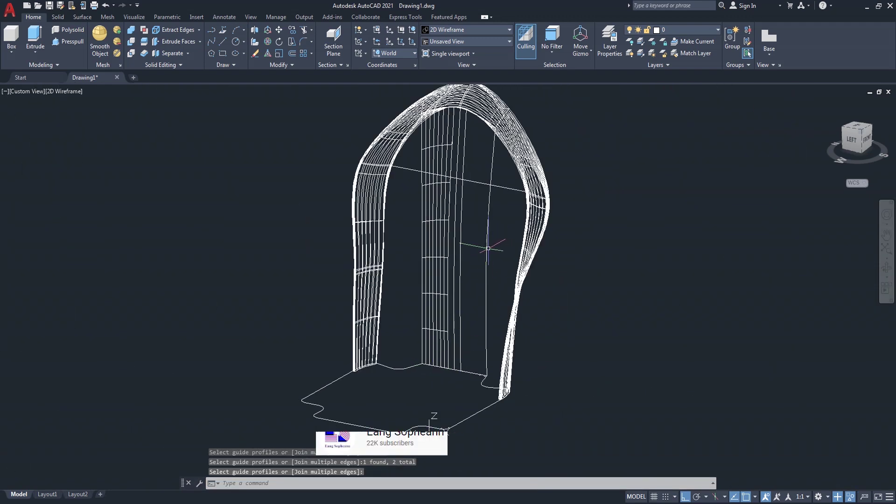
{"action": "key", "text": "Return"}
{"action": "key", "text": "Return"}
Select the second slat's two profiles as loft cross sections
{"action": "left_click", "coordinate": [461, 250]}
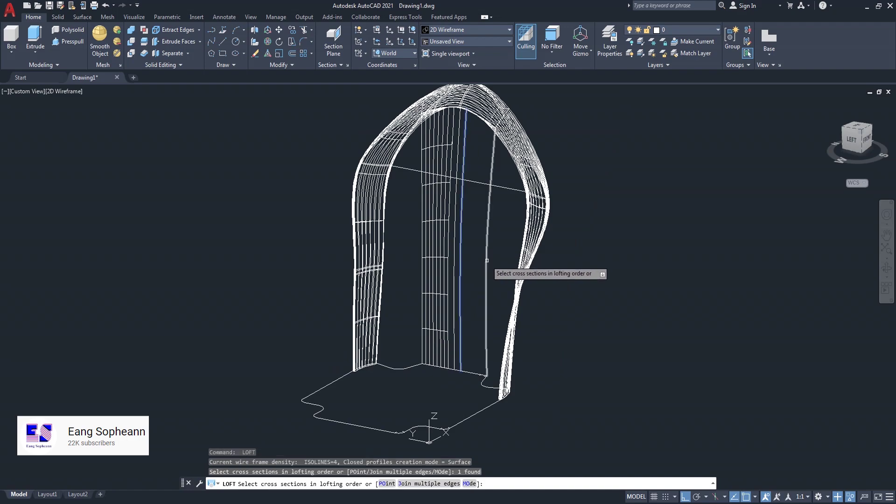
{"action": "left_click", "coordinate": [487, 260]}
{"action": "scroll", "coordinate": [486, 260], "scroll_direction": "down", "scroll_amount": 2}
{"action": "key", "text": "Return"}
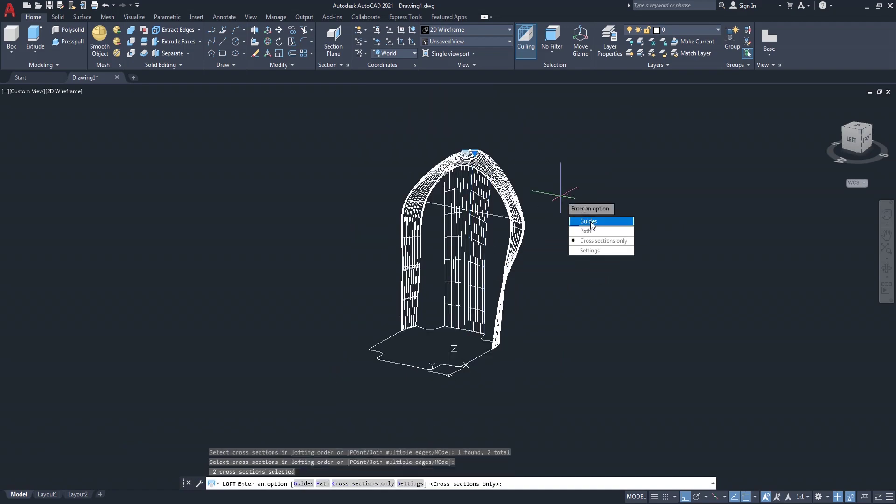
Guide the second slat loft with the top arch curve and base curve
{"action": "left_click", "coordinate": [591, 224]}
{"action": "scroll", "coordinate": [507, 163], "scroll_direction": "up", "scroll_amount": 2}
{"action": "scroll", "coordinate": [507, 164], "scroll_direction": "up", "scroll_amount": 2}
{"action": "scroll", "coordinate": [507, 162], "scroll_direction": "up", "scroll_amount": 2}
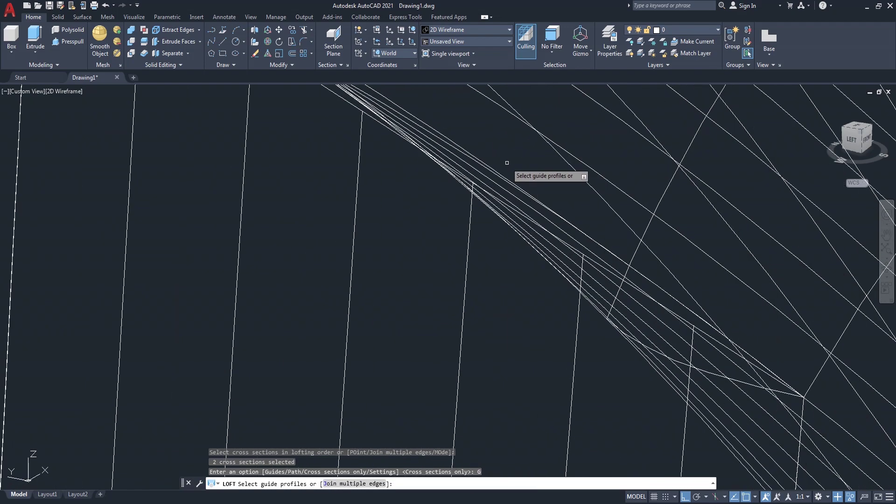
{"action": "left_click", "coordinate": [514, 176]}
{"action": "scroll", "coordinate": [517, 174], "scroll_direction": "down", "scroll_amount": 4}
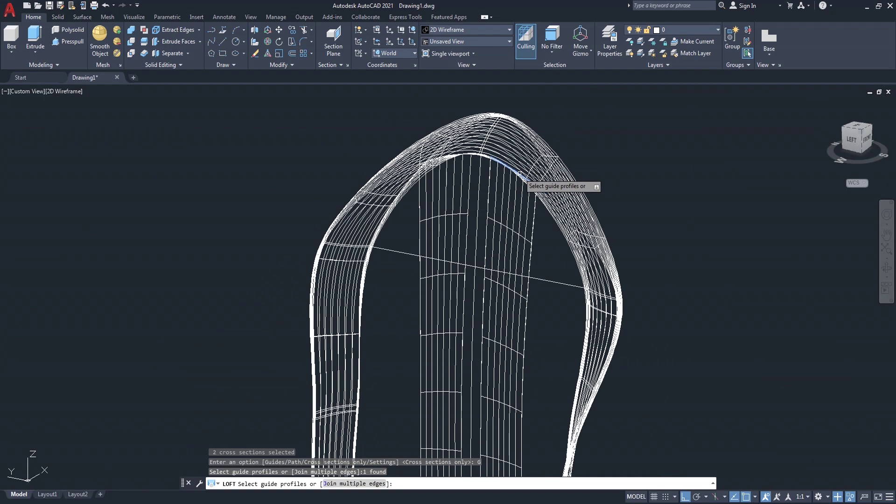
{"action": "scroll", "coordinate": [520, 173], "scroll_direction": "down", "scroll_amount": 1}
{"action": "scroll", "coordinate": [510, 326], "scroll_direction": "up", "scroll_amount": 3}
{"action": "scroll", "coordinate": [494, 316], "scroll_direction": "up", "scroll_amount": 3}
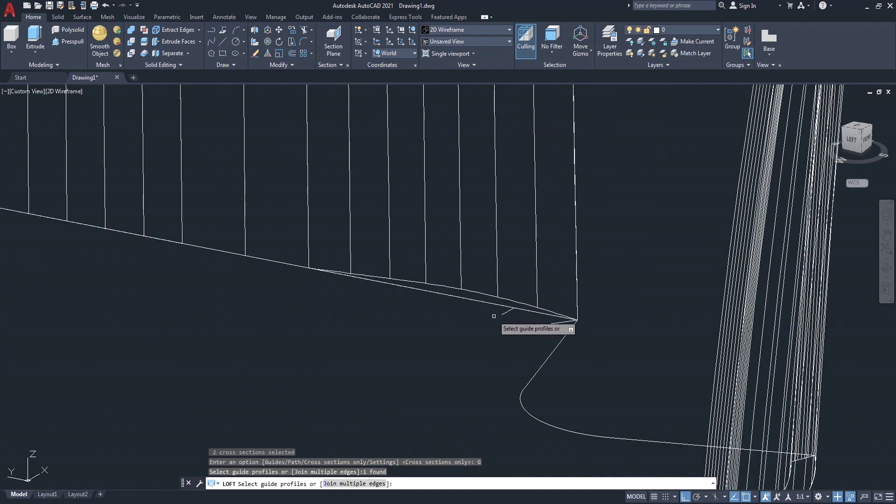
{"action": "left_click", "coordinate": [488, 303]}
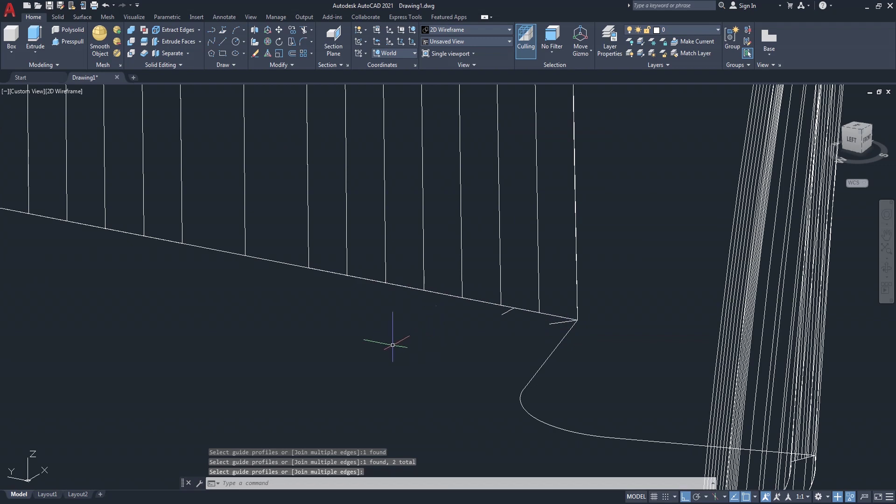
{"action": "scroll", "coordinate": [392, 346], "scroll_direction": "down", "scroll_amount": 4}
{"action": "scroll", "coordinate": [392, 345], "scroll_direction": "down", "scroll_amount": 3}
{"action": "scroll", "coordinate": [392, 345], "scroll_direction": "down", "scroll_amount": 2}
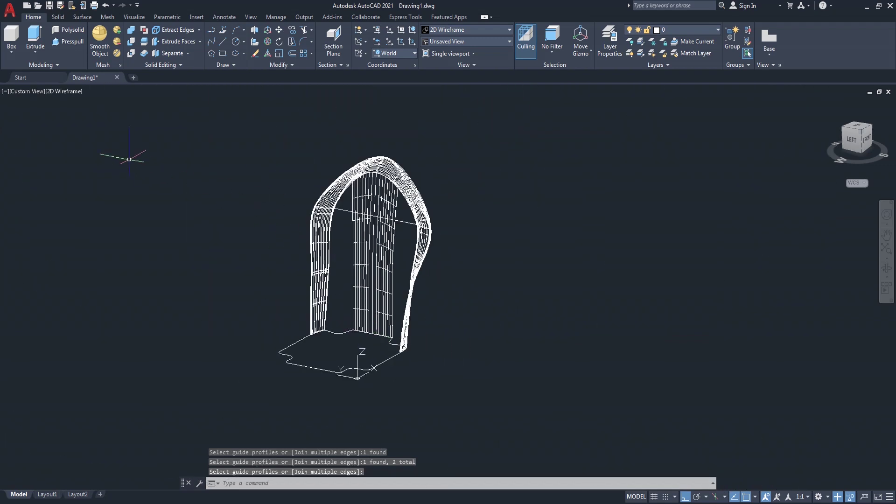
Switch the viewport to the Shaded visual style
{"action": "left_click", "coordinate": [69, 91]}
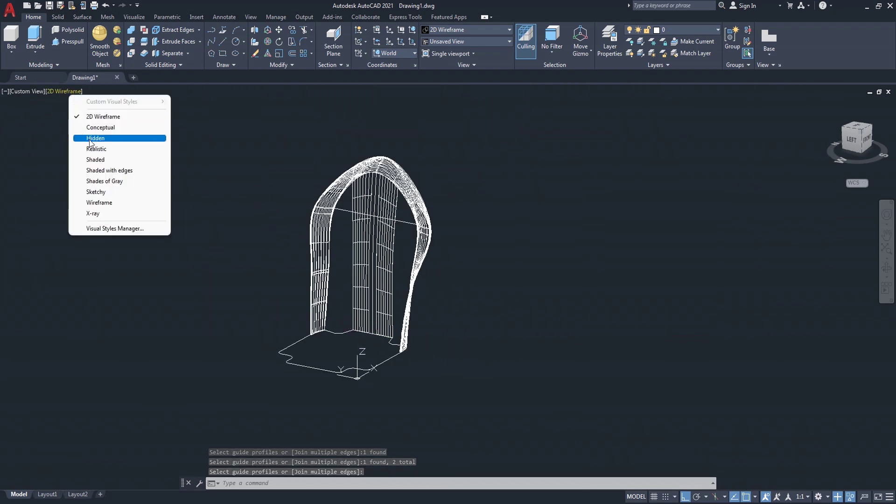
{"action": "left_click", "coordinate": [110, 160]}
{"action": "scroll", "coordinate": [407, 188], "scroll_direction": "up", "scroll_amount": 2}
{"action": "scroll", "coordinate": [408, 187], "scroll_direction": "up", "scroll_amount": 3}
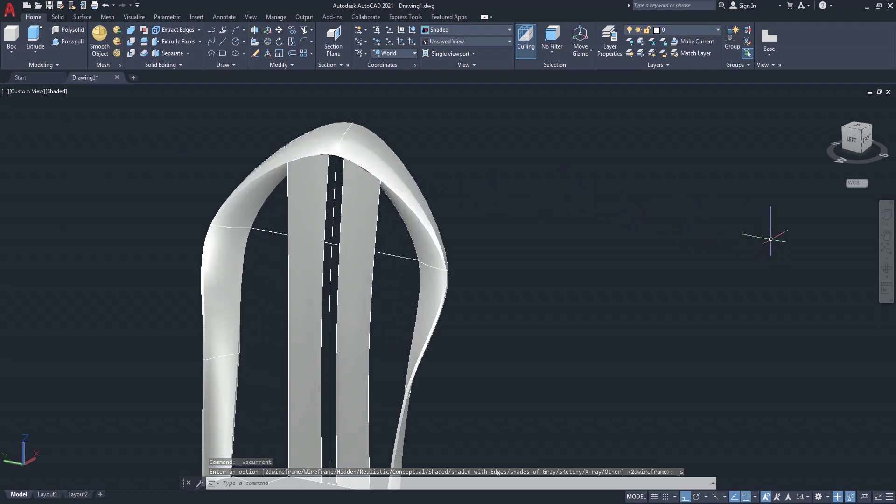
Orbit around the shaded backrest to inspect the slats, then exit orbit
{"action": "left_click", "coordinate": [886, 271]}
{"action": "mouse_move", "coordinate": [490, 280]}
{"action": "left_mouse_down"}
{"action": "mouse_move", "coordinate": [350, 244]}
{"action": "mouse_move", "coordinate": [464, 245]}
{"action": "mouse_move", "coordinate": [484, 337]}
{"action": "mouse_move", "coordinate": [466, 342]}
{"action": "mouse_move", "coordinate": [454, 238]}
{"action": "mouse_move", "coordinate": [356, 221]}
{"action": "mouse_move", "coordinate": [350, 194]}
{"action": "mouse_move", "coordinate": [448, 198]}
{"action": "mouse_move", "coordinate": [301, 182]}
{"action": "mouse_move", "coordinate": [320, 192]}
{"action": "mouse_move", "coordinate": [406, 196]}
{"action": "mouse_move", "coordinate": [438, 236]}
{"action": "left_mouse_up"}
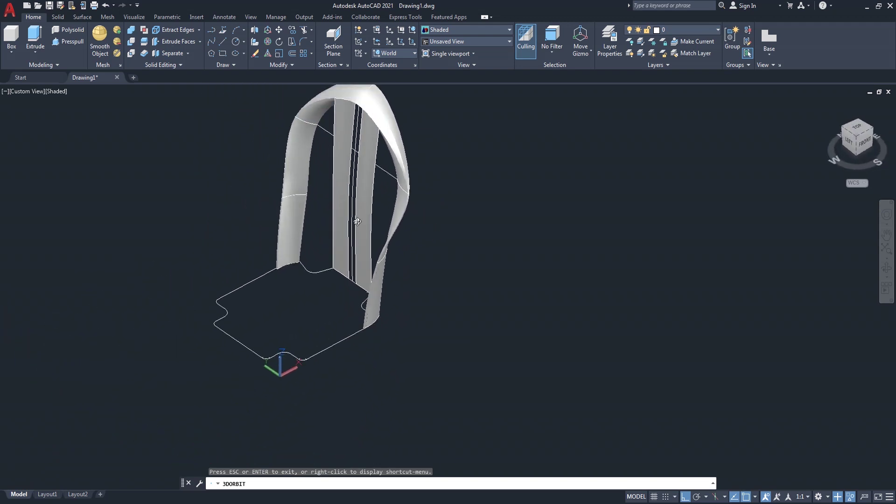
{"action": "left_click_drag", "start_coordinate": [357, 221], "coordinate": [487, 254]}
{"action": "right_click", "coordinate": [523, 228]}
{"action": "left_click", "coordinate": [529, 234]}
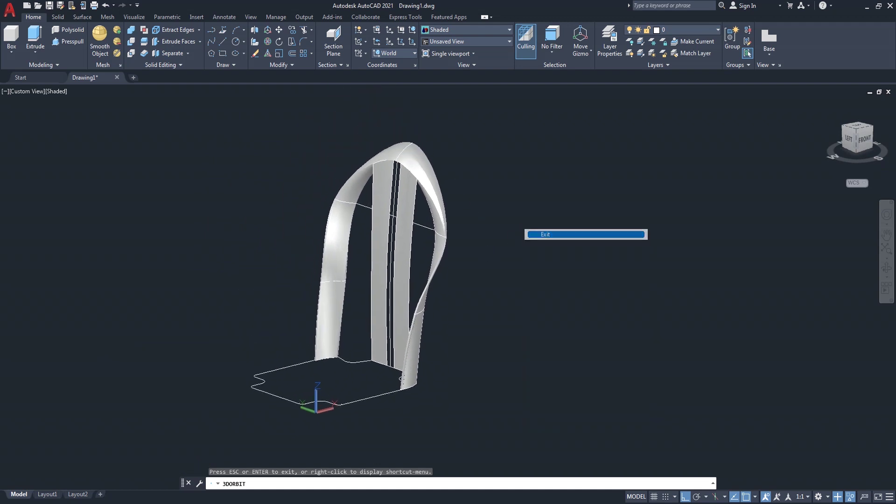
Thicken both lofted slat surfaces into solid slats at the default thickness
{"action": "left_click", "coordinate": [145, 55]}
{"action": "left_click", "coordinate": [402, 270]}
{"action": "left_click", "coordinate": [375, 265]}
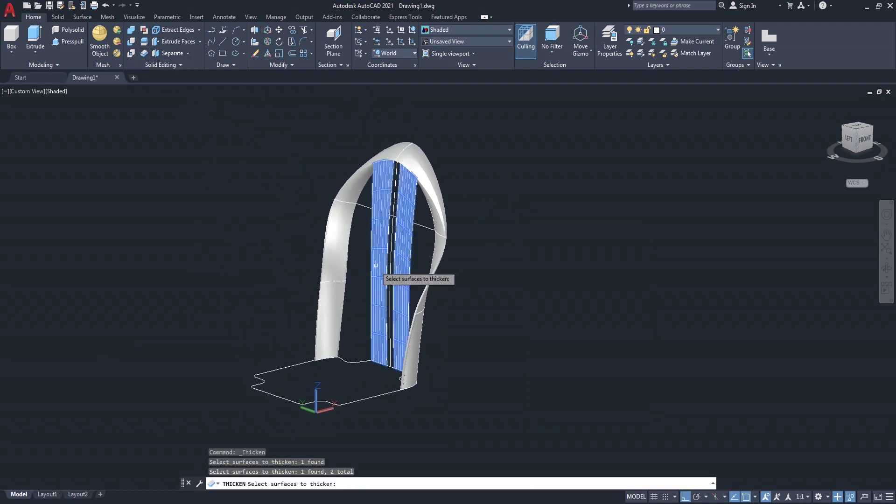
{"action": "key", "text": "Return"}
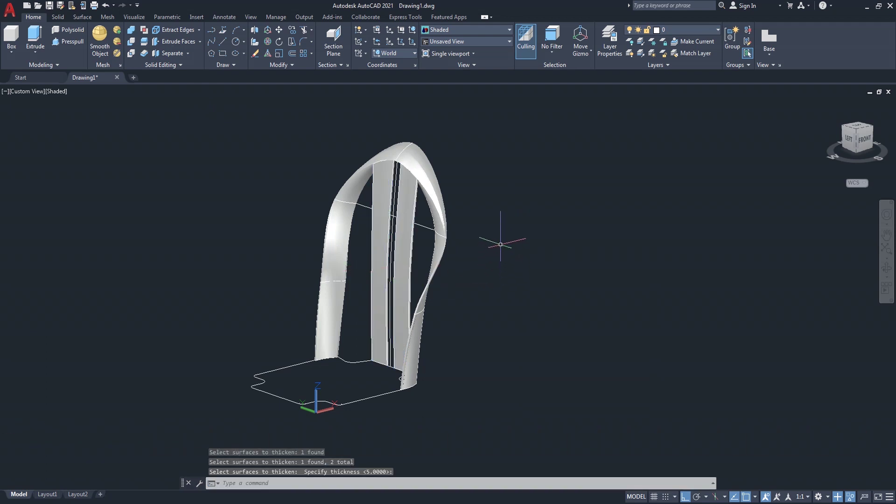
{"action": "scroll", "coordinate": [500, 244], "scroll_direction": "down", "scroll_amount": 3}
{"action": "scroll", "coordinate": [506, 249], "scroll_direction": "up", "scroll_amount": 2}
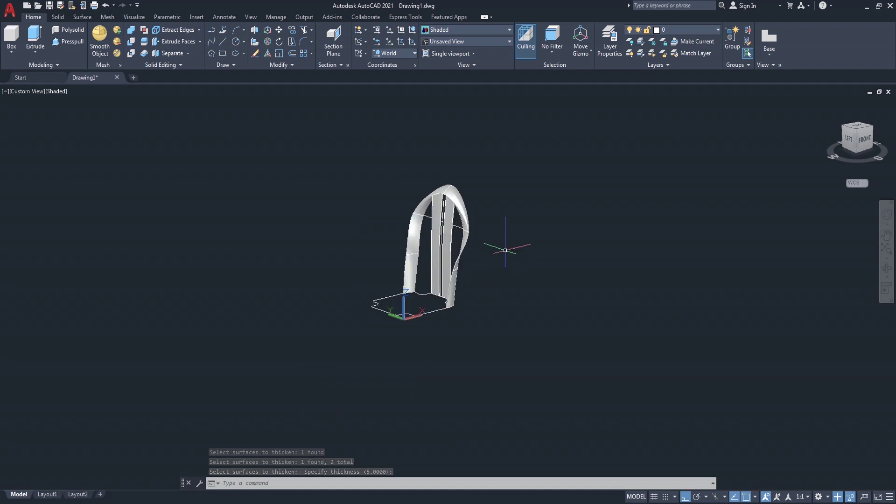
{"action": "scroll", "coordinate": [505, 252], "scroll_direction": "up", "scroll_amount": 1}
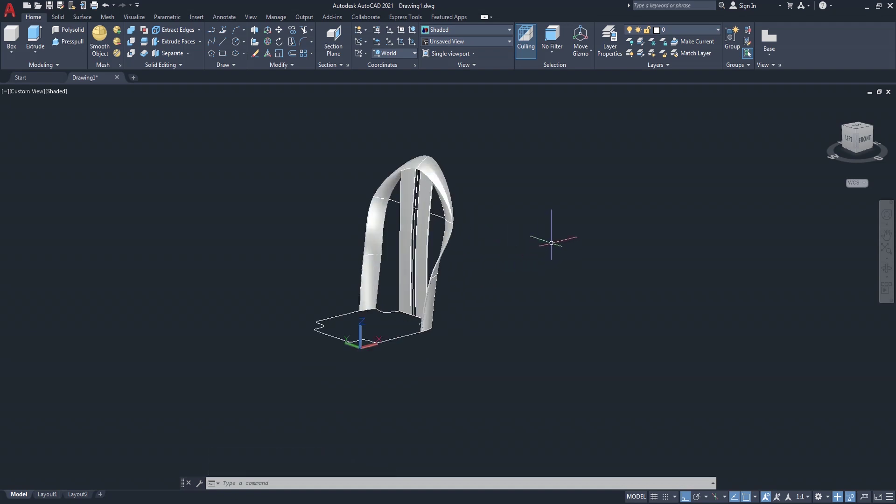
{"action": "scroll", "coordinate": [428, 180], "scroll_direction": "up", "scroll_amount": 4}
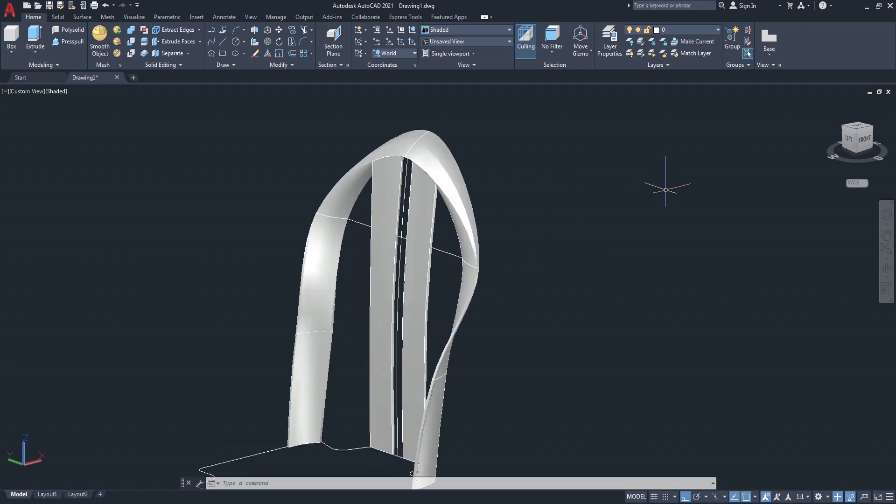
{"action": "scroll", "coordinate": [668, 187], "scroll_direction": "down", "scroll_amount": 2}
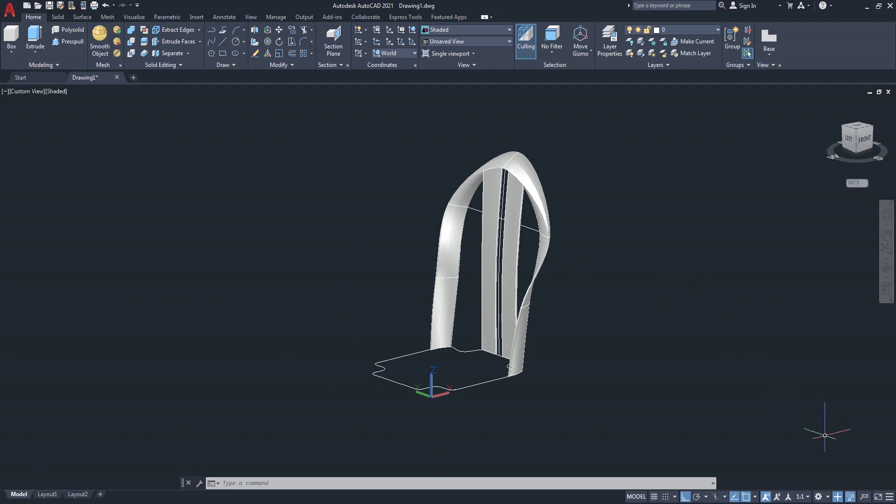
{"action": "left_click", "coordinate": [850, 497]}
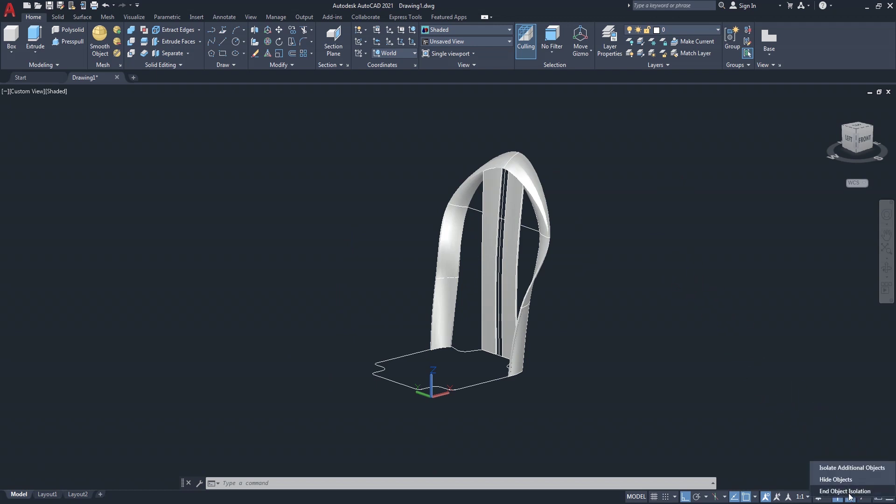
End object isolation to show the legged seat again and switch to Wireframe
{"action": "left_click", "coordinate": [846, 491]}
{"action": "scroll", "coordinate": [638, 369], "scroll_direction": "down", "scroll_amount": 3}
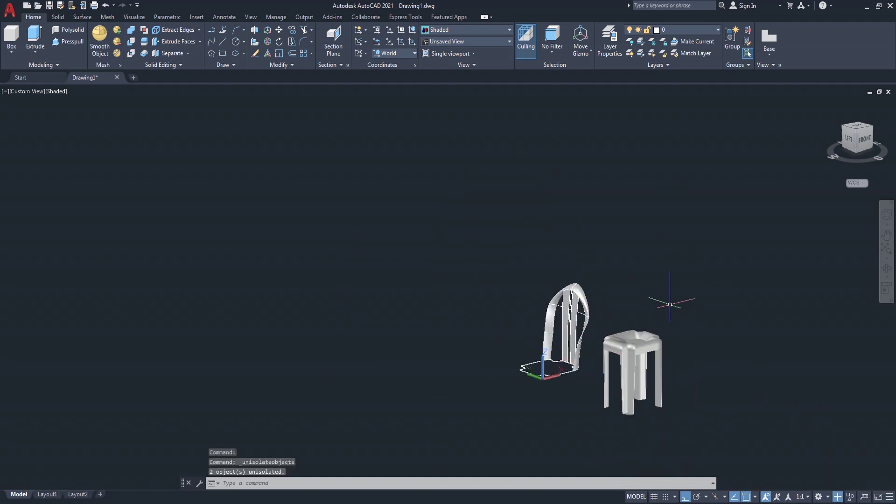
{"action": "scroll", "coordinate": [632, 322], "scroll_direction": "up", "scroll_amount": 2}
{"action": "middle_click_drag", "start_coordinate": [708, 301], "coordinate": [585, 220]}
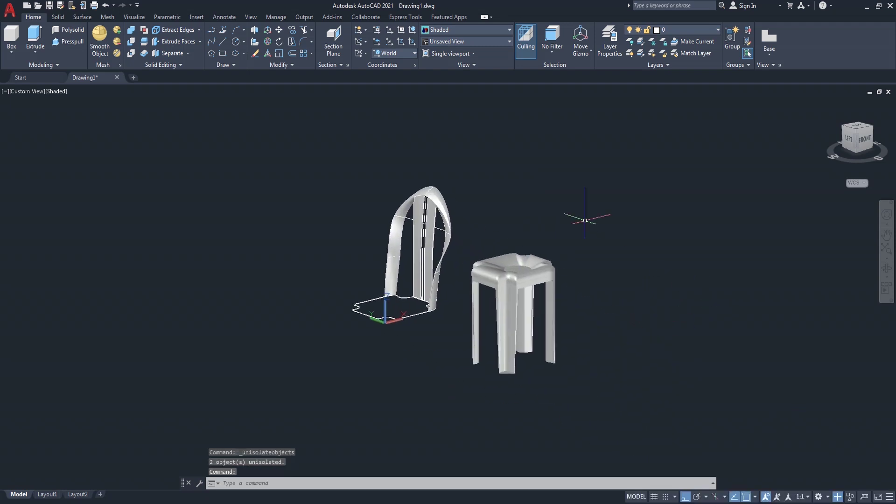
{"action": "left_click", "coordinate": [63, 92]}
{"action": "left_click", "coordinate": [89, 116]}
{"action": "scroll", "coordinate": [446, 215], "scroll_direction": "up", "scroll_amount": 2}
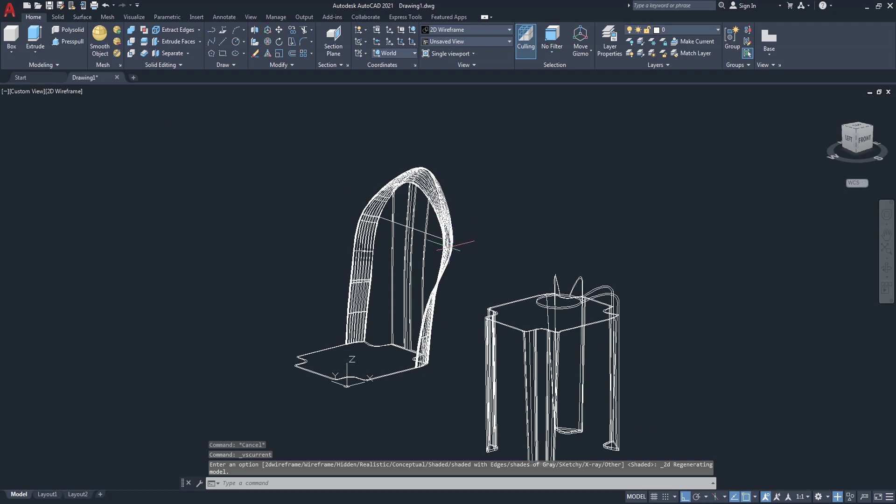
Use MOVE and select the backrest and its slats
{"action": "type", "text": "m"}
{"action": "key", "text": "Return"}
{"action": "left_click", "coordinate": [422, 214]}
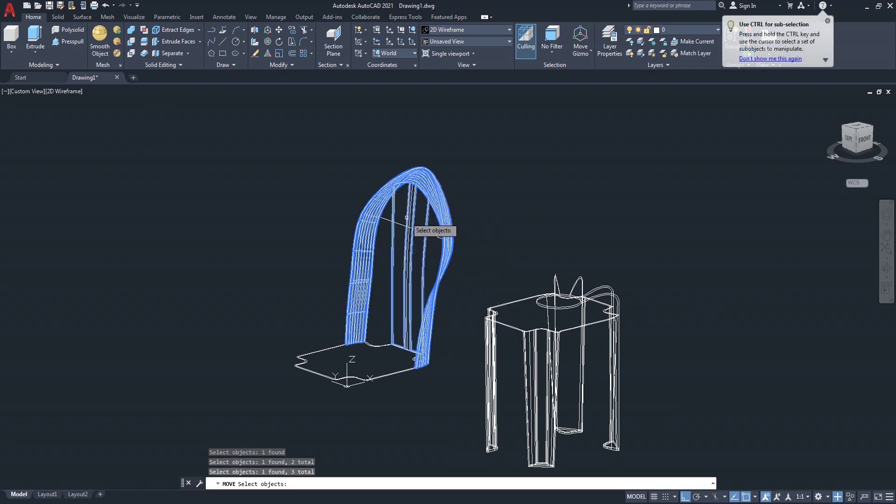
{"action": "scroll", "coordinate": [429, 390], "scroll_direction": "up", "scroll_amount": 2}
{"action": "scroll", "coordinate": [420, 357], "scroll_direction": "up", "scroll_amount": 2}
{"action": "scroll", "coordinate": [397, 335], "scroll_direction": "up", "scroll_amount": 2}
{"action": "scroll", "coordinate": [368, 350], "scroll_direction": "up", "scroll_amount": 2}
{"action": "scroll", "coordinate": [345, 369], "scroll_direction": "up", "scroll_amount": 2}
{"action": "scroll", "coordinate": [290, 376], "scroll_direction": "up", "scroll_amount": 2}
{"action": "key", "text": "Return"}
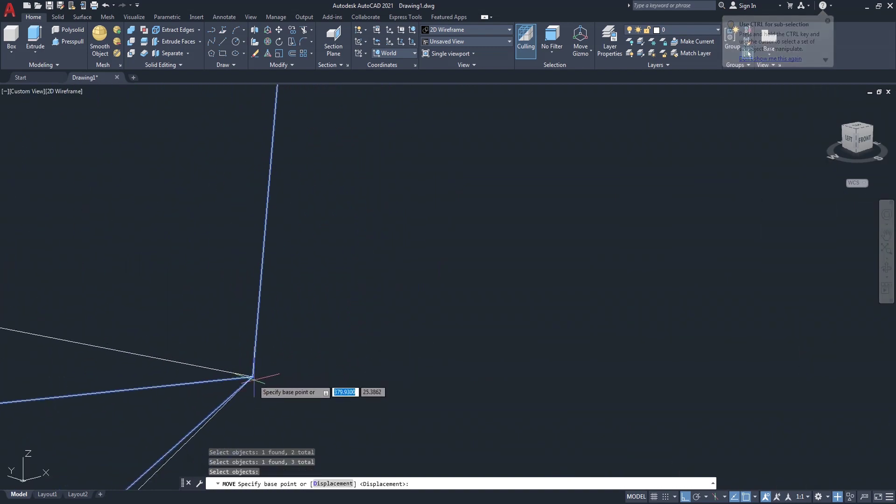
Move the backrest from its bottom corner onto the seat's back corner, then shade the view
{"action": "left_click", "coordinate": [253, 376]}
{"action": "scroll", "coordinate": [261, 373], "scroll_direction": "down", "scroll_amount": 2}
{"action": "scroll", "coordinate": [303, 364], "scroll_direction": "down", "scroll_amount": 2}
{"action": "scroll", "coordinate": [318, 360], "scroll_direction": "down", "scroll_amount": 2}
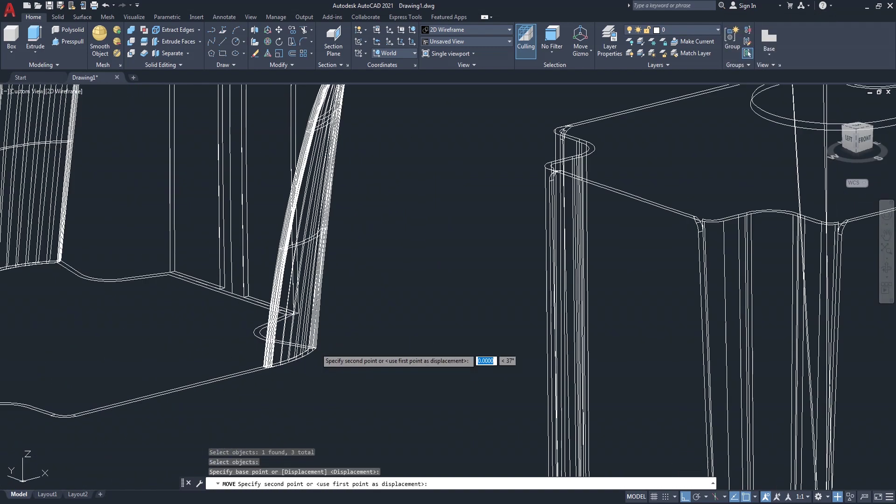
{"action": "scroll", "coordinate": [323, 341], "scroll_direction": "down", "scroll_amount": 2}
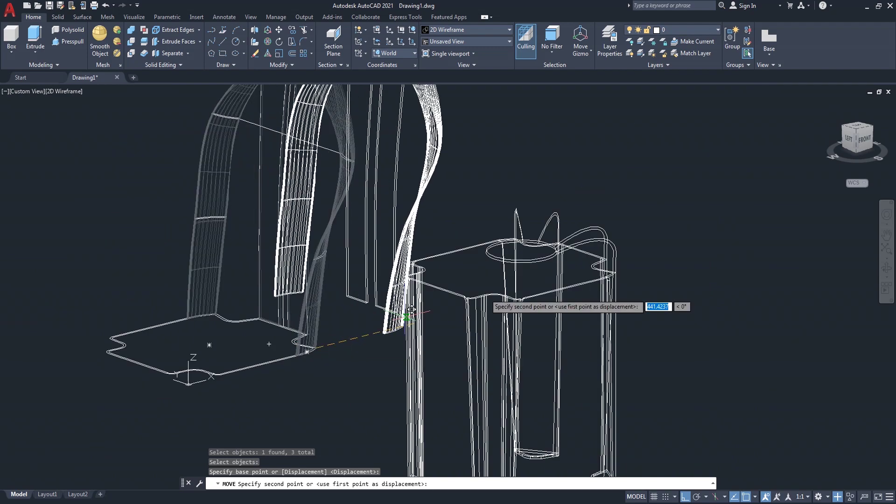
{"action": "scroll", "coordinate": [654, 280], "scroll_direction": "up", "scroll_amount": 3}
{"action": "scroll", "coordinate": [510, 260], "scroll_direction": "up", "scroll_amount": 2}
{"action": "middle_click_drag", "start_coordinate": [510, 260], "coordinate": [596, 258]}
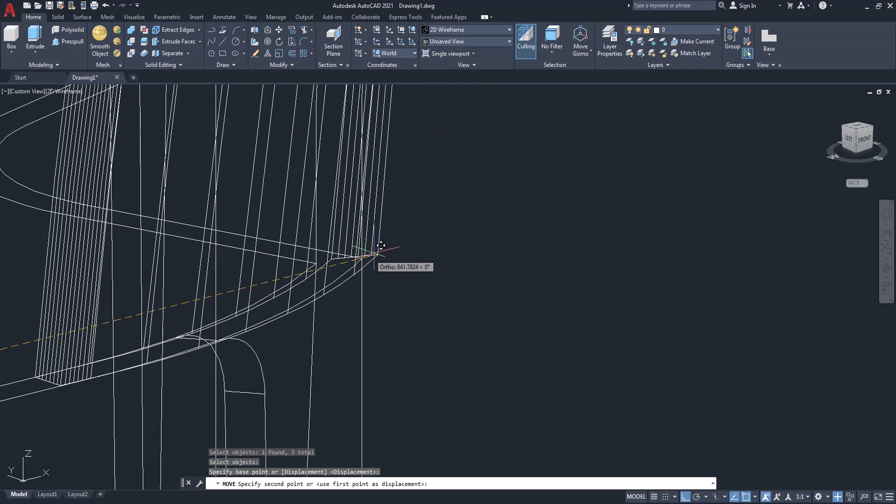
{"action": "left_click", "coordinate": [374, 255]}
{"action": "scroll", "coordinate": [480, 244], "scroll_direction": "down", "scroll_amount": 2}
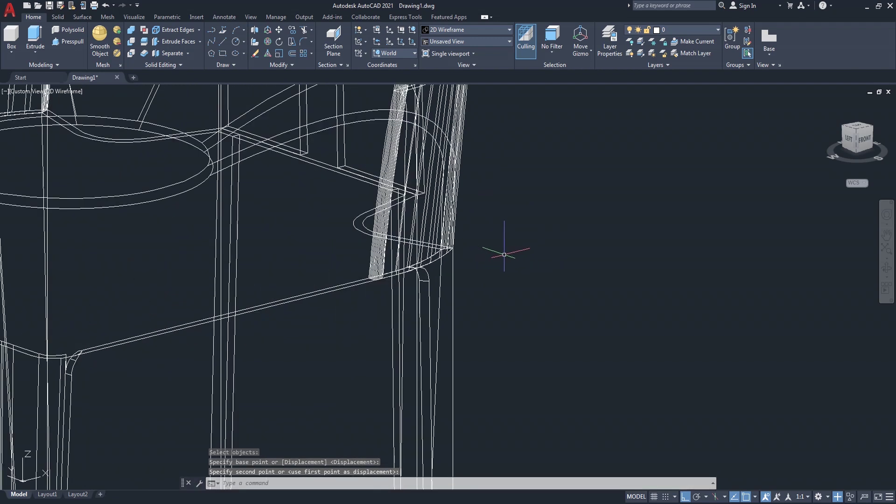
{"action": "scroll", "coordinate": [504, 254], "scroll_direction": "down", "scroll_amount": 1}
{"action": "scroll", "coordinate": [517, 254], "scroll_direction": "down", "scroll_amount": 1}
{"action": "scroll", "coordinate": [536, 247], "scroll_direction": "down", "scroll_amount": 1}
{"action": "scroll", "coordinate": [544, 246], "scroll_direction": "down", "scroll_amount": 1}
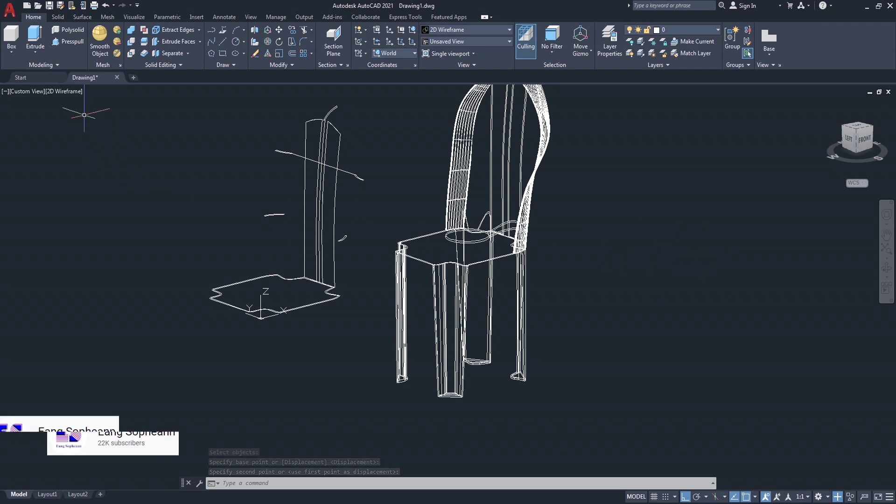
{"action": "left_click", "coordinate": [73, 91]}
{"action": "left_click", "coordinate": [101, 160]}
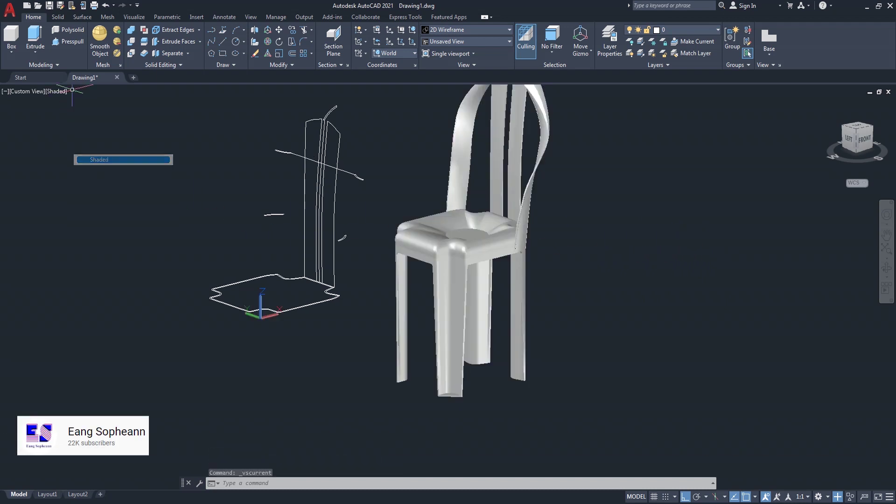
Orbit the shaded chair to inspect it from front, side, top and rear, then exit orbit
{"action": "left_click", "coordinate": [877, 273]}
{"action": "mouse_move", "coordinate": [744, 266]}
{"action": "left_mouse_down"}
{"action": "mouse_move", "coordinate": [575, 236]}
{"action": "mouse_move", "coordinate": [686, 248]}
{"action": "mouse_move", "coordinate": [614, 260]}
{"action": "mouse_move", "coordinate": [636, 260]}
{"action": "mouse_move", "coordinate": [654, 285]}
{"action": "mouse_move", "coordinate": [625, 320]}
{"action": "mouse_move", "coordinate": [540, 329]}
{"action": "mouse_move", "coordinate": [579, 256]}
{"action": "left_mouse_up"}
{"action": "mouse_move", "coordinate": [304, 320]}
{"action": "left_mouse_down"}
{"action": "mouse_move", "coordinate": [350, 304]}
{"action": "mouse_move", "coordinate": [332, 304]}
{"action": "left_mouse_up"}
{"action": "middle_click_drag", "start_coordinate": [332, 304], "coordinate": [456, 260]}
{"action": "mouse_move", "coordinate": [456, 260]}
{"action": "left_mouse_down"}
{"action": "mouse_move", "coordinate": [337, 353]}
{"action": "mouse_move", "coordinate": [331, 335]}
{"action": "mouse_move", "coordinate": [280, 316]}
{"action": "mouse_move", "coordinate": [303, 287]}
{"action": "left_mouse_up"}
{"action": "scroll", "coordinate": [408, 160], "scroll_direction": "up", "scroll_amount": 3}
{"action": "scroll", "coordinate": [407, 159], "scroll_direction": "up", "scroll_amount": 3}
{"action": "mouse_move", "coordinate": [408, 160]}
{"action": "left_mouse_down"}
{"action": "mouse_move", "coordinate": [395, 156]}
{"action": "mouse_move", "coordinate": [537, 174]}
{"action": "left_mouse_up"}
{"action": "scroll", "coordinate": [537, 174], "scroll_direction": "down", "scroll_amount": 2}
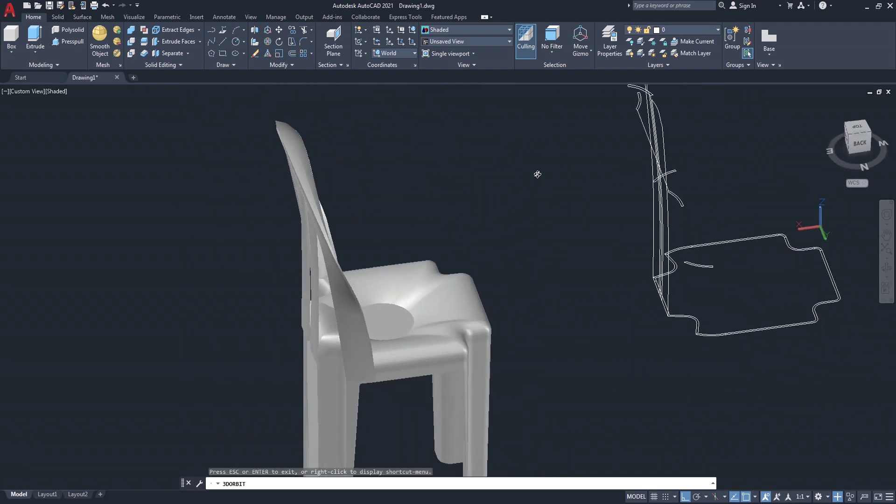
{"action": "mouse_move", "coordinate": [442, 234]}
{"action": "left_mouse_down"}
{"action": "mouse_move", "coordinate": [521, 196]}
{"action": "mouse_move", "coordinate": [502, 204]}
{"action": "mouse_move", "coordinate": [556, 213]}
{"action": "mouse_move", "coordinate": [409, 241]}
{"action": "mouse_move", "coordinate": [440, 214]}
{"action": "mouse_move", "coordinate": [411, 259]}
{"action": "mouse_move", "coordinate": [434, 226]}
{"action": "mouse_move", "coordinate": [474, 228]}
{"action": "mouse_move", "coordinate": [510, 212]}
{"action": "mouse_move", "coordinate": [605, 216]}
{"action": "mouse_move", "coordinate": [670, 254]}
{"action": "mouse_move", "coordinate": [432, 155]}
{"action": "left_mouse_up"}
{"action": "scroll", "coordinate": [410, 258], "scroll_direction": "down", "scroll_amount": 2}
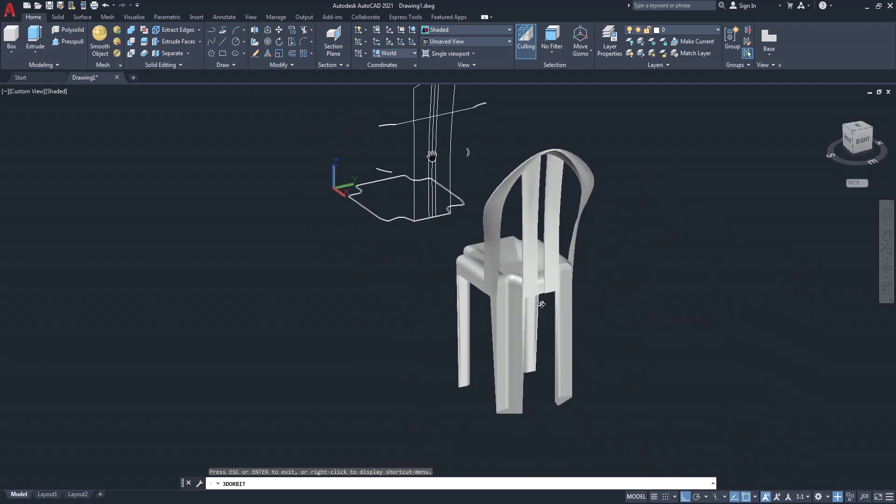
{"action": "scroll", "coordinate": [542, 304], "scroll_direction": "up", "scroll_amount": 1}
{"action": "scroll", "coordinate": [536, 286], "scroll_direction": "up", "scroll_amount": 2}
{"action": "scroll", "coordinate": [554, 286], "scroll_direction": "up", "scroll_amount": 1}
{"action": "scroll", "coordinate": [508, 281], "scroll_direction": "up", "scroll_amount": 1}
{"action": "mouse_move", "coordinate": [508, 280]}
{"action": "left_mouse_down"}
{"action": "mouse_move", "coordinate": [539, 301]}
{"action": "mouse_move", "coordinate": [639, 252]}
{"action": "mouse_move", "coordinate": [516, 274]}
{"action": "mouse_move", "coordinate": [552, 240]}
{"action": "mouse_move", "coordinate": [532, 233]}
{"action": "mouse_move", "coordinate": [530, 208]}
{"action": "mouse_move", "coordinate": [626, 166]}
{"action": "mouse_move", "coordinate": [648, 142]}
{"action": "mouse_move", "coordinate": [555, 166]}
{"action": "mouse_move", "coordinate": [568, 161]}
{"action": "mouse_move", "coordinate": [566, 316]}
{"action": "mouse_move", "coordinate": [496, 332]}
{"action": "left_mouse_up"}
{"action": "scroll", "coordinate": [552, 241], "scroll_direction": "down", "scroll_amount": 3}
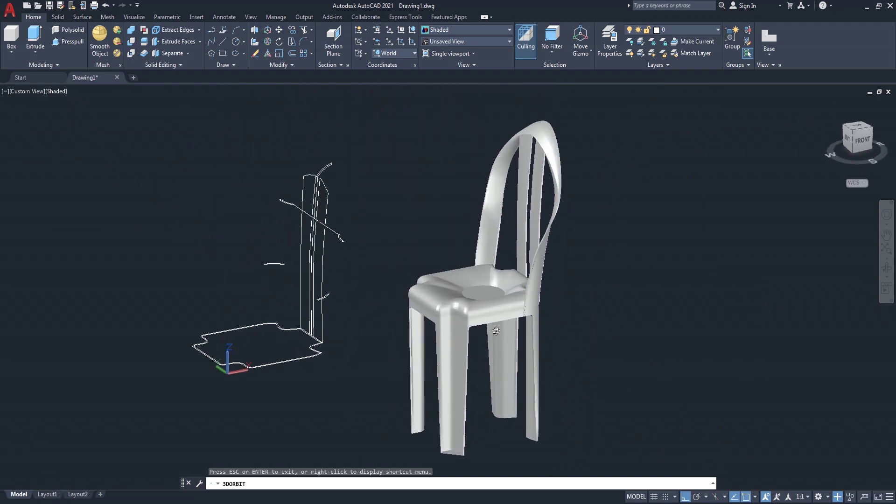
{"action": "right_click", "coordinate": [613, 256]}
{"action": "left_click", "coordinate": [644, 260]}
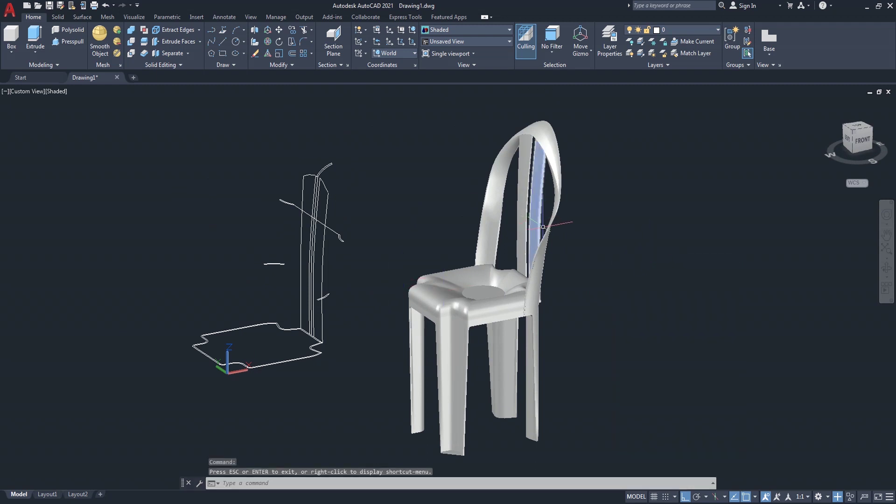
{"action": "left_click", "coordinate": [56, 91]}
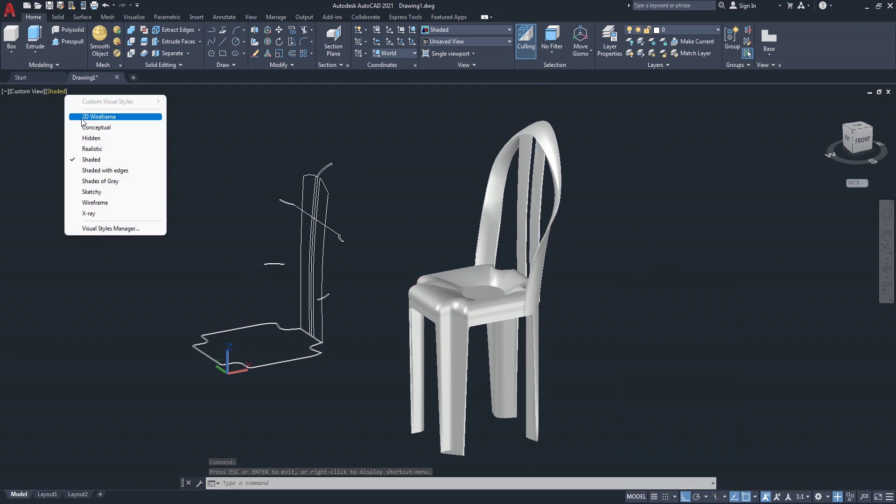
Switch back to 2D Wireframe and select the three backrest objects for a MOVE
{"action": "left_click", "coordinate": [96, 117]}
{"action": "type", "text": "m"}
{"action": "key", "text": "Return"}
{"action": "left_click", "coordinate": [591, 116]}
{"action": "left_click", "coordinate": [445, 223]}
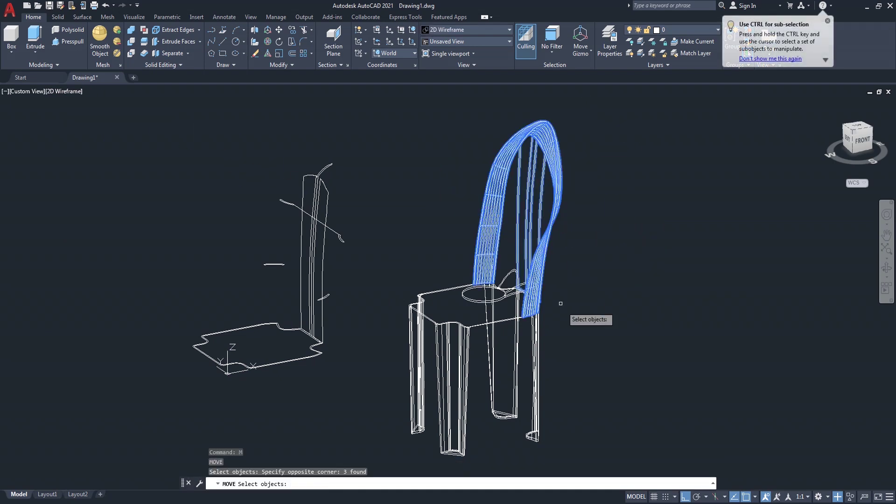
{"action": "scroll", "coordinate": [560, 303], "scroll_direction": "up", "scroll_amount": 4}
{"action": "key", "text": "Return"}
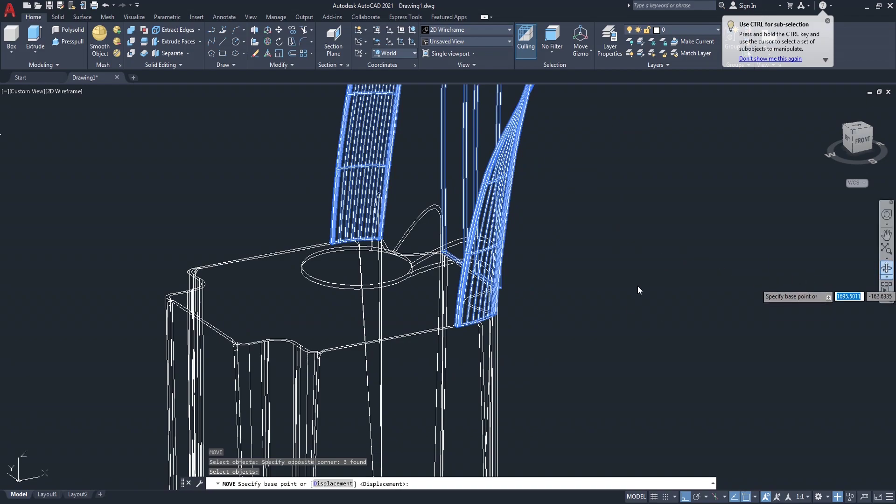
Orbit down onto the seat to locate the backrest corner, then resume the move
{"action": "middle_click_drag", "start_coordinate": [635, 290], "coordinate": [734, 278], "text": "shift"}
{"action": "left_click_drag", "start_coordinate": [580, 314], "coordinate": [483, 334]}
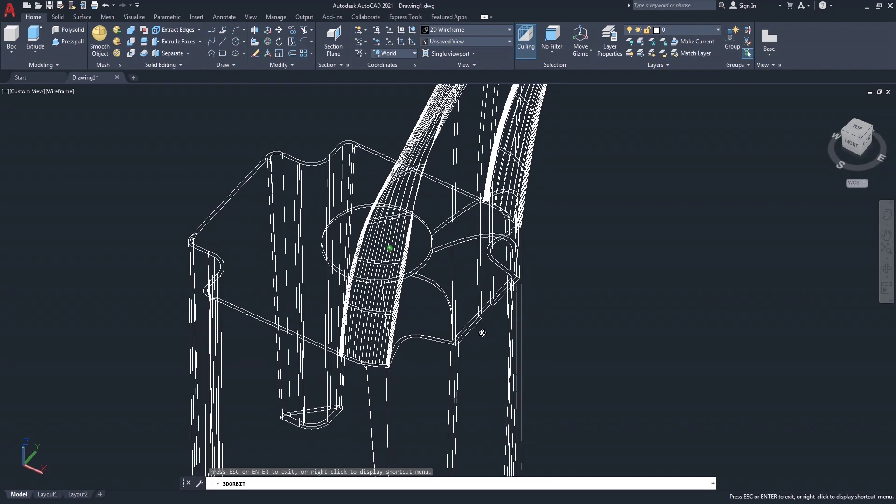
{"action": "scroll", "coordinate": [486, 327], "scroll_direction": "up", "scroll_amount": 3}
{"action": "scroll", "coordinate": [496, 295], "scroll_direction": "up", "scroll_amount": 3}
{"action": "left_click_drag", "start_coordinate": [496, 295], "coordinate": [498, 302]}
{"action": "right_click", "coordinate": [599, 267]}
{"action": "left_click", "coordinate": [625, 273]}
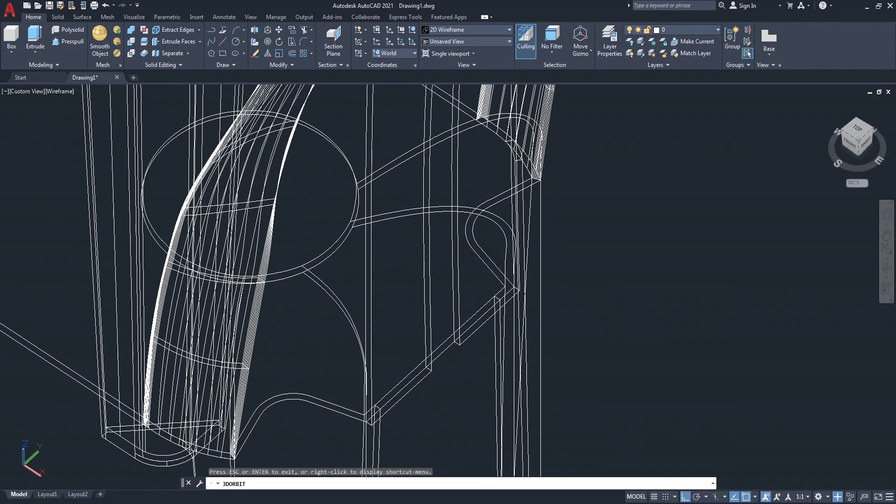
Move the backrest from its corner onto the seat's back corner point
{"action": "scroll", "coordinate": [537, 299], "scroll_direction": "up", "scroll_amount": 5}
{"action": "scroll", "coordinate": [495, 284], "scroll_direction": "up", "scroll_amount": 3}
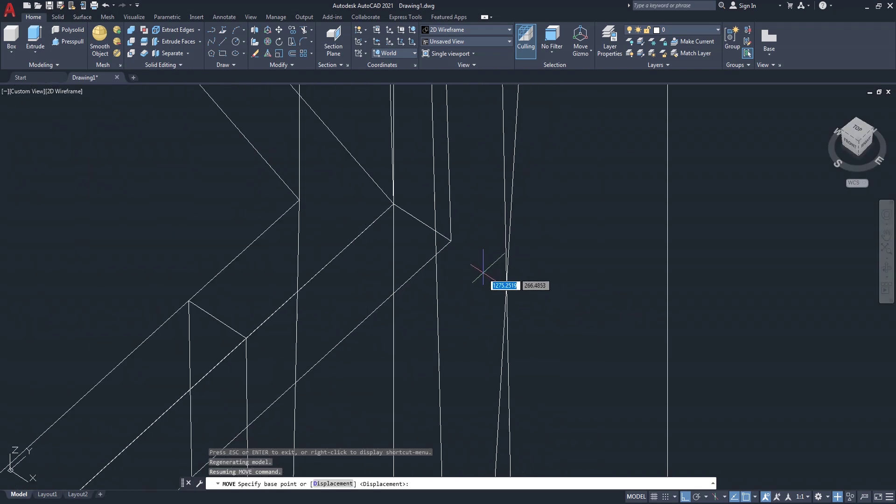
{"action": "left_click", "coordinate": [451, 241]}
{"action": "scroll", "coordinate": [393, 201], "scroll_direction": "up", "scroll_amount": 2}
{"action": "scroll", "coordinate": [391, 198], "scroll_direction": "up", "scroll_amount": 5}
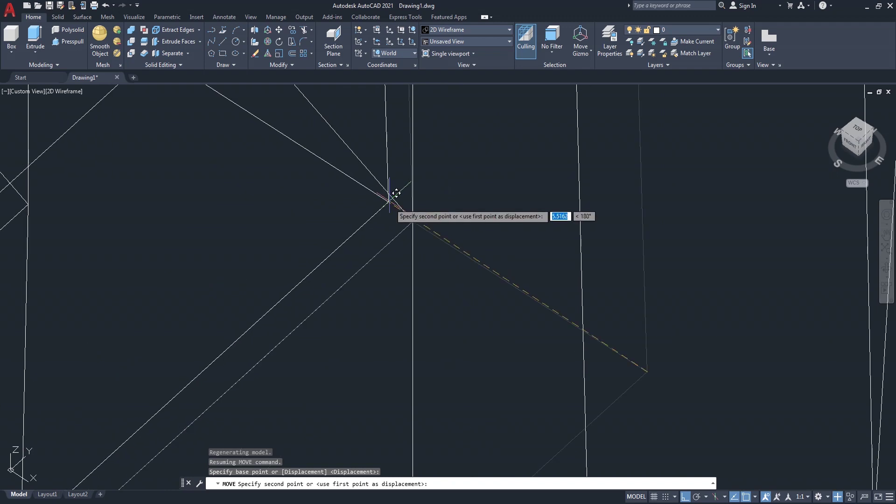
{"action": "left_click", "coordinate": [413, 220]}
Orbit to a front-facing view of the chair to check the backrest alignment
{"action": "scroll", "coordinate": [481, 220], "scroll_direction": "down", "scroll_amount": 3}
{"action": "scroll", "coordinate": [635, 277], "scroll_direction": "down", "scroll_amount": 3}
{"action": "scroll", "coordinate": [632, 278], "scroll_direction": "down", "scroll_amount": 3}
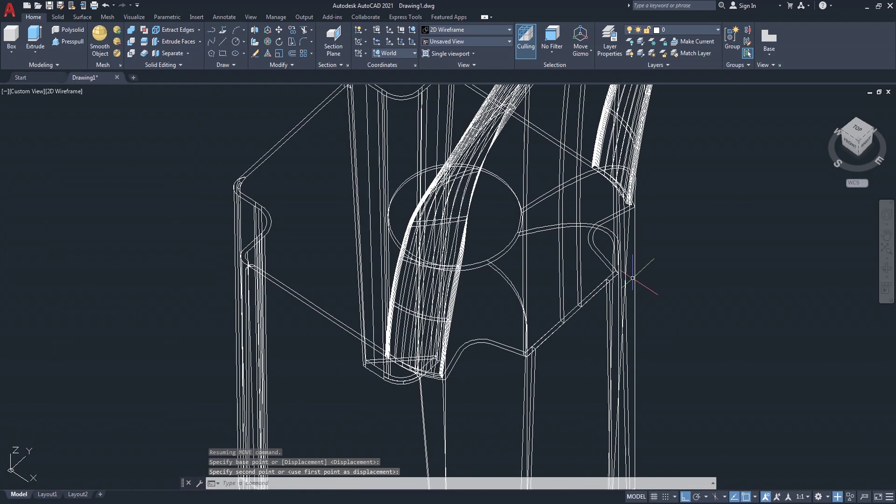
{"action": "scroll", "coordinate": [633, 278], "scroll_direction": "down", "scroll_amount": 2}
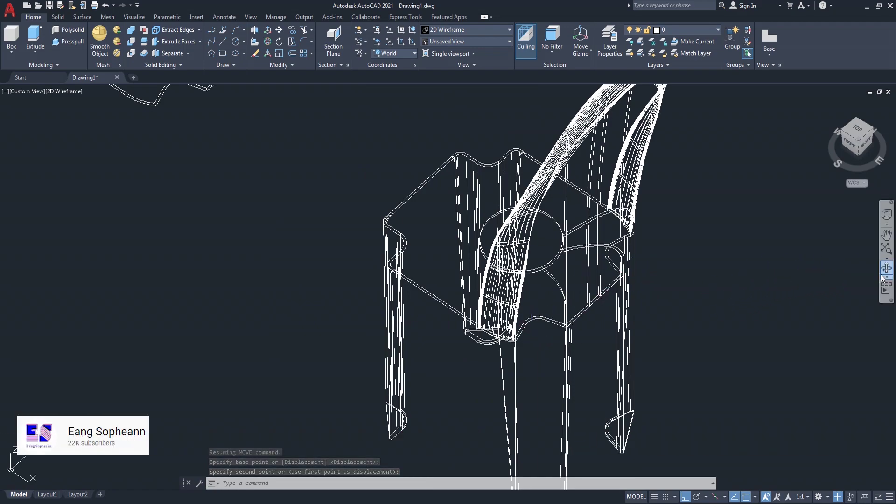
{"action": "left_click", "coordinate": [886, 269]}
{"action": "mouse_move", "coordinate": [665, 324]}
{"action": "left_mouse_down"}
{"action": "mouse_move", "coordinate": [484, 409]}
{"action": "mouse_move", "coordinate": [526, 362]}
{"action": "mouse_move", "coordinate": [590, 348]}
{"action": "mouse_move", "coordinate": [580, 340]}
{"action": "mouse_move", "coordinate": [640, 408]}
{"action": "mouse_move", "coordinate": [564, 340]}
{"action": "mouse_move", "coordinate": [598, 326]}
{"action": "mouse_move", "coordinate": [310, 352]}
{"action": "mouse_move", "coordinate": [440, 307]}
{"action": "left_mouse_up"}
{"action": "scroll", "coordinate": [441, 306], "scroll_direction": "down", "scroll_amount": 2}
{"action": "right_click", "coordinate": [391, 158]}
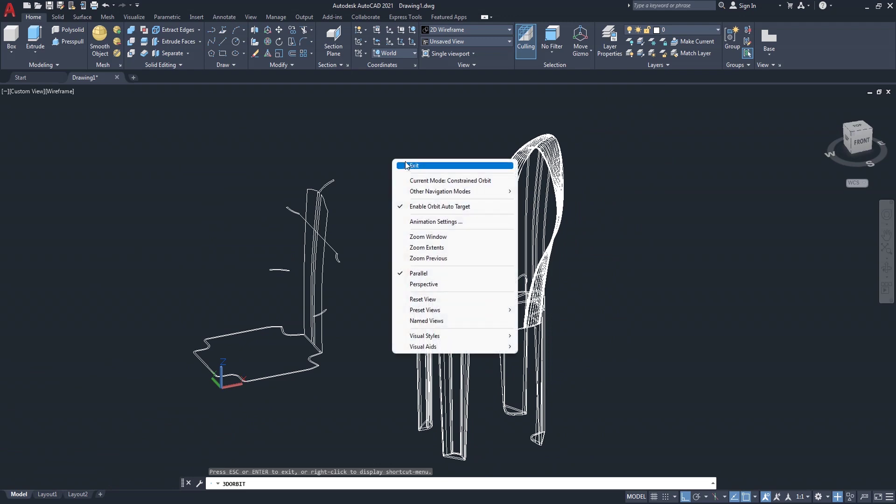
{"action": "left_click", "coordinate": [412, 165]}
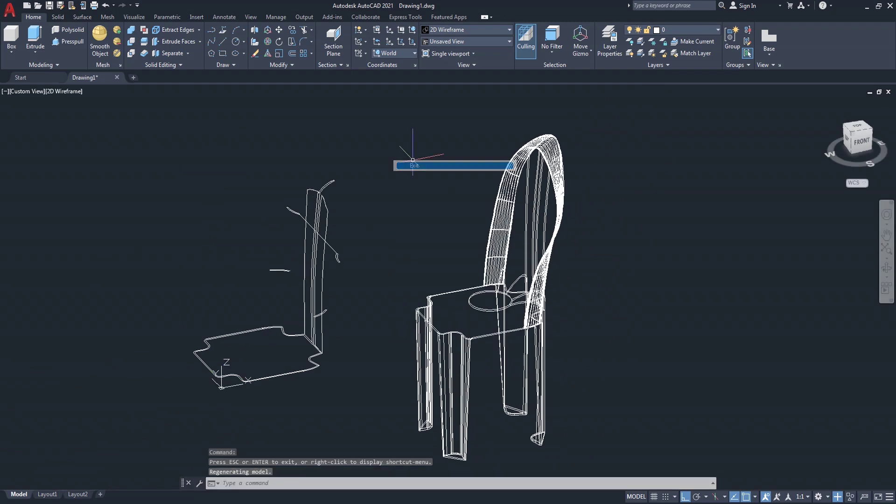
Set the visual style to Shaded and zoom in on the chair
{"action": "left_click", "coordinate": [78, 93]}
{"action": "left_click", "coordinate": [109, 160]}
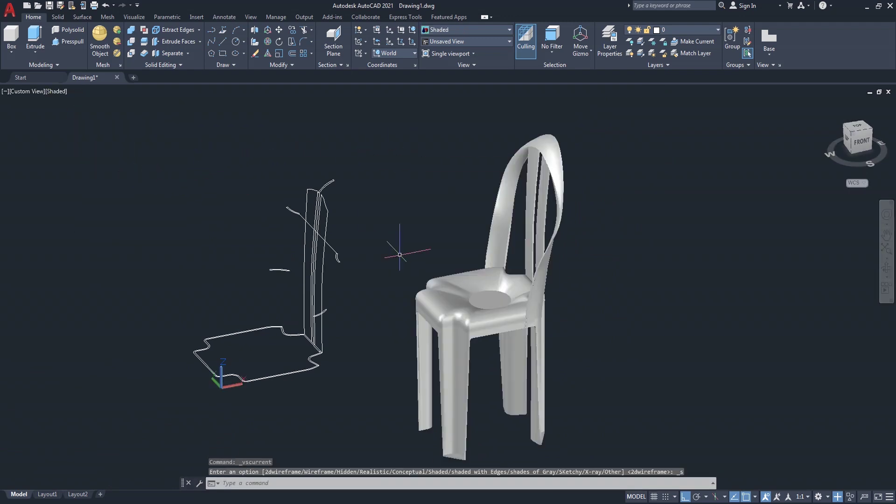
{"action": "scroll", "coordinate": [546, 347], "scroll_direction": "up", "scroll_amount": 4}
{"action": "scroll", "coordinate": [534, 303], "scroll_direction": "up", "scroll_amount": 2}
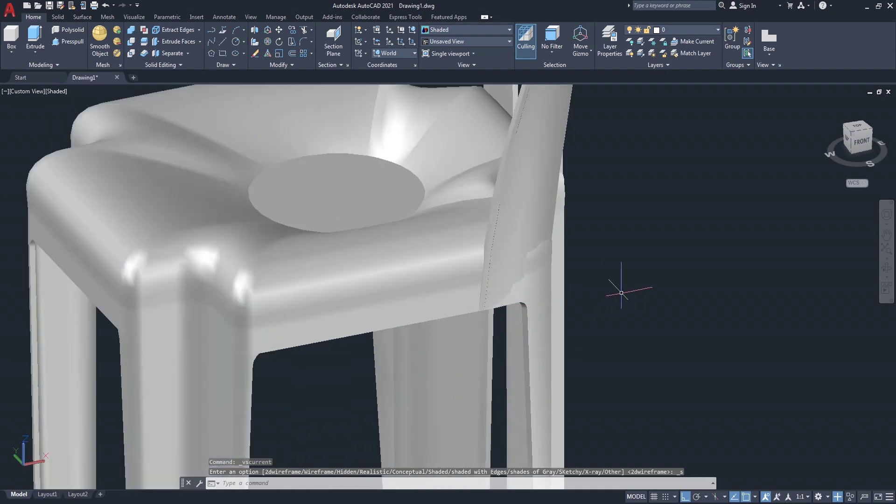
Orbit around the seat joint, then snap to the ViewCube FRONT view
{"action": "left_click", "coordinate": [884, 273]}
{"action": "scroll", "coordinate": [667, 263], "scroll_direction": "down", "scroll_amount": 3}
{"action": "mouse_move", "coordinate": [565, 305]}
{"action": "left_mouse_down"}
{"action": "mouse_move", "coordinate": [579, 266]}
{"action": "mouse_move", "coordinate": [658, 292]}
{"action": "mouse_move", "coordinate": [537, 280]}
{"action": "mouse_move", "coordinate": [308, 286]}
{"action": "mouse_move", "coordinate": [455, 280]}
{"action": "mouse_move", "coordinate": [650, 249]}
{"action": "left_mouse_up"}
{"action": "right_click", "coordinate": [662, 228]}
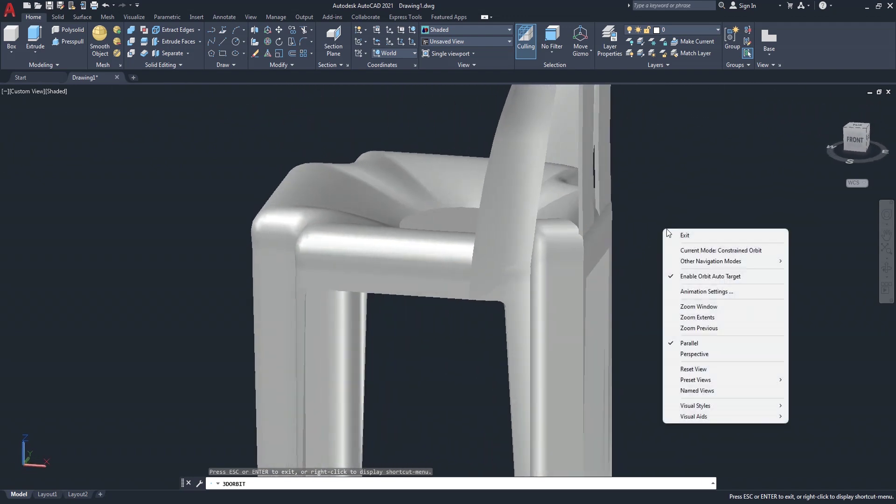
{"action": "left_click", "coordinate": [685, 235]}
{"action": "left_click", "coordinate": [858, 145]}
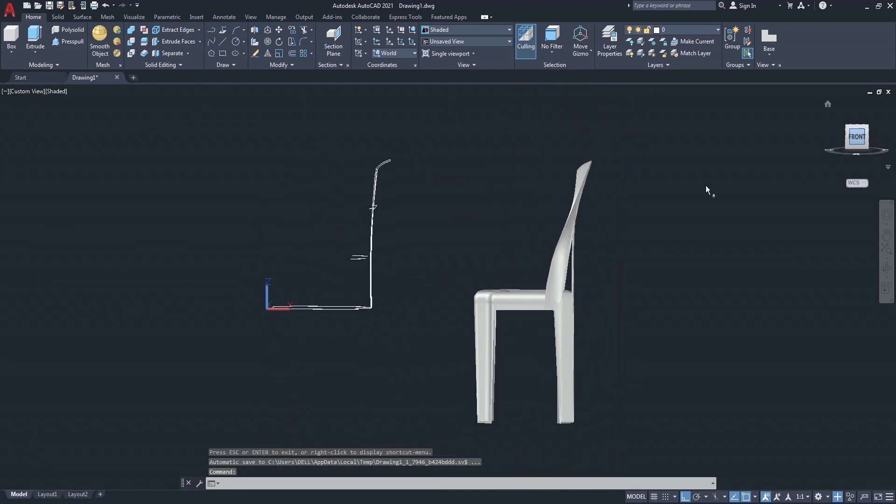
Start a MOVE and window-select the curved backrest and both slats
{"action": "left_click", "coordinate": [402, 53]}
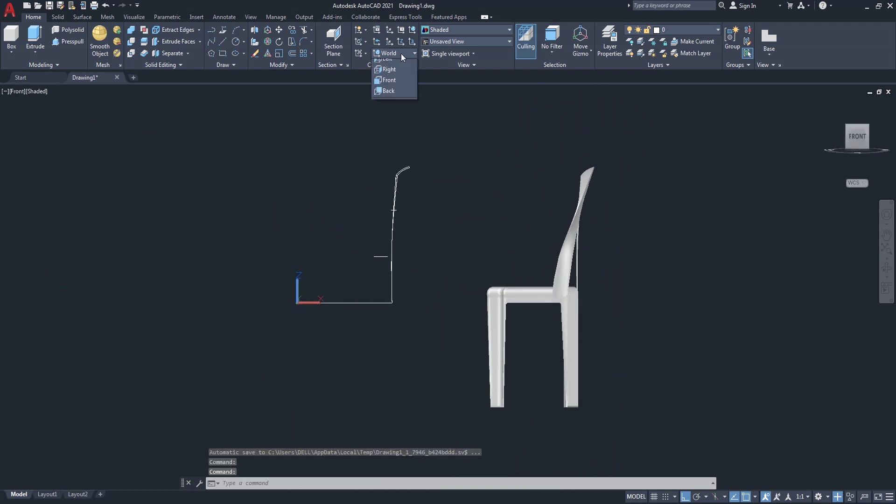
{"action": "scroll", "coordinate": [597, 253], "scroll_direction": "up", "scroll_amount": 2}
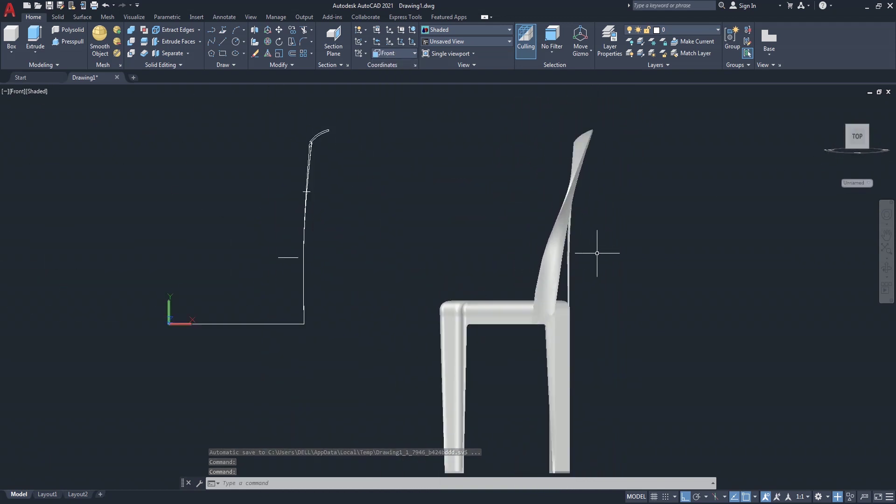
{"action": "type", "text": "m"}
{"action": "key", "text": "Return"}
{"action": "left_click", "coordinate": [614, 106]}
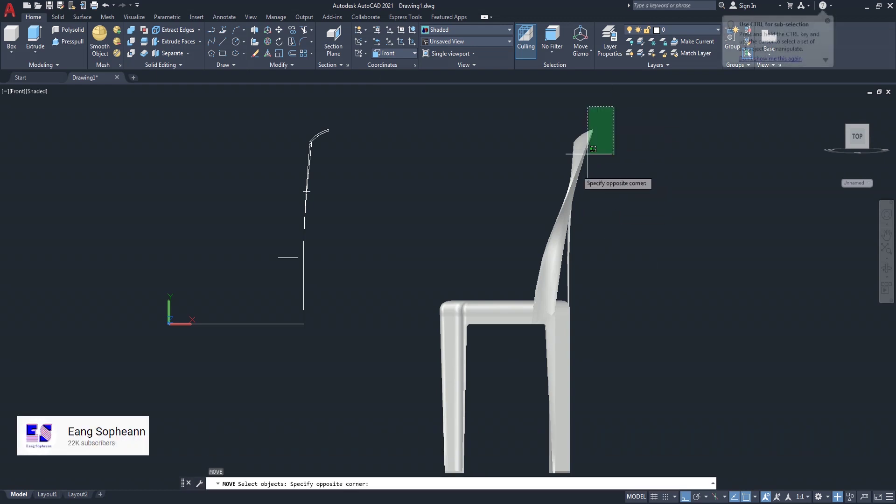
{"action": "left_click", "coordinate": [511, 228]}
{"action": "scroll", "coordinate": [602, 262], "scroll_direction": "up", "scroll_amount": 4}
{"action": "key", "text": "Return"}
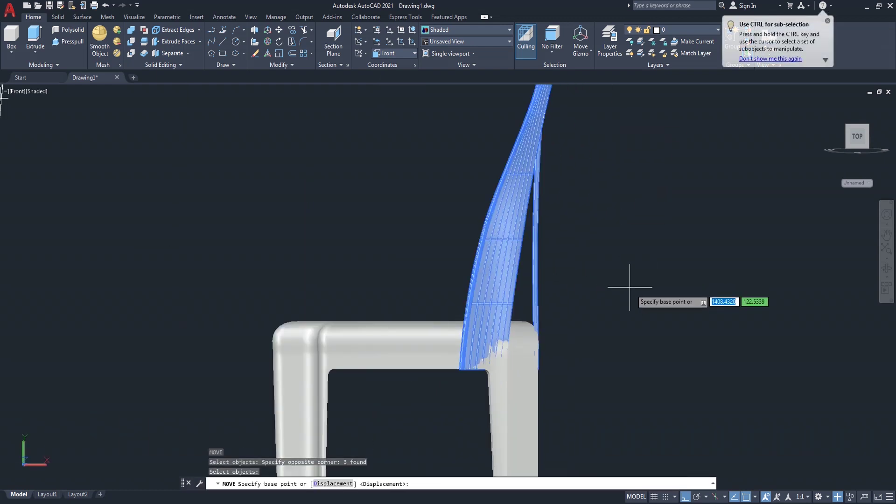
Raise the backrest pieces straight up so they sit on the seat's back edge
{"action": "left_click", "coordinate": [635, 296]}
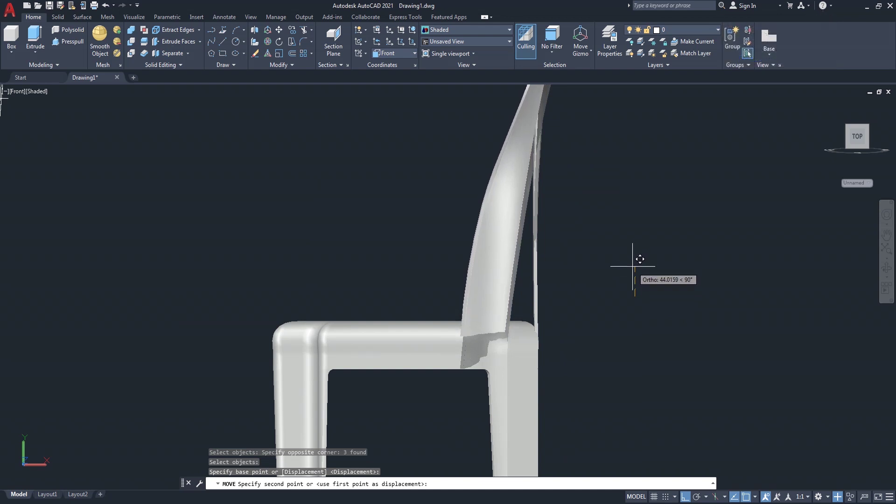
{"action": "left_click", "coordinate": [635, 266]}
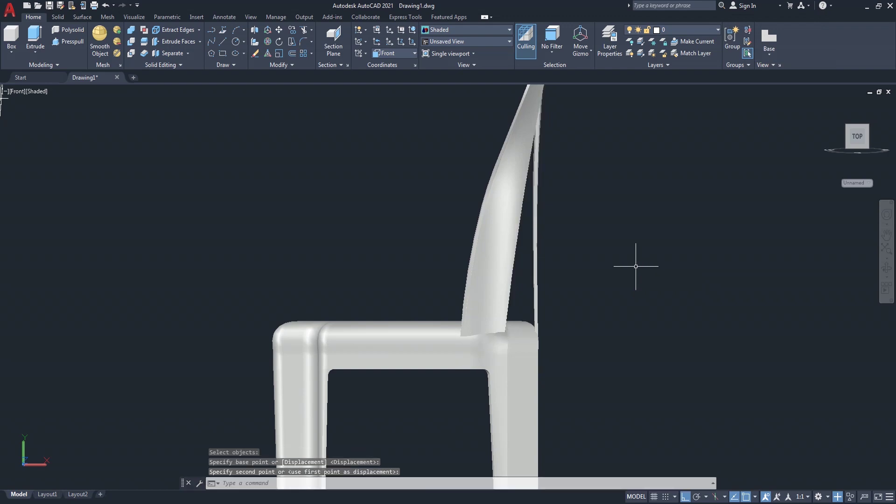
{"action": "scroll", "coordinate": [672, 271], "scroll_direction": "down", "scroll_amount": 2}
{"action": "scroll", "coordinate": [686, 273], "scroll_direction": "up", "scroll_amount": 2}
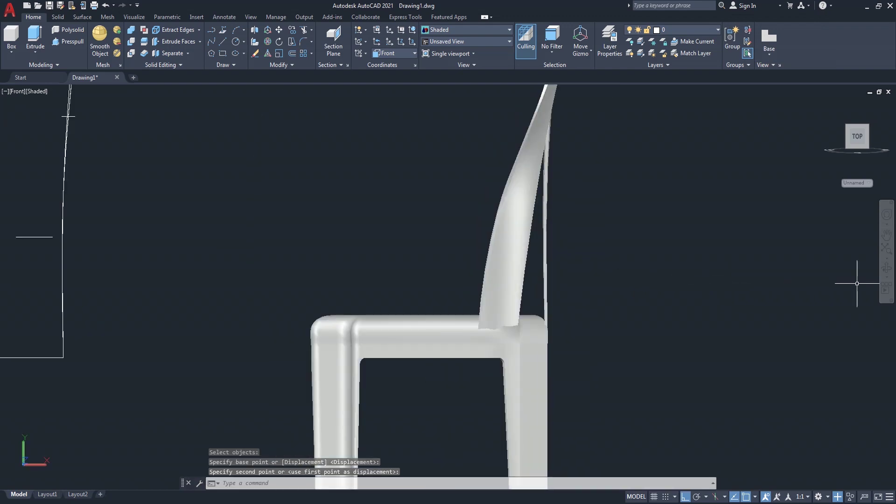
Orbit the chair to an isometric view to check the backrest position
{"action": "left_click", "coordinate": [887, 269]}
{"action": "mouse_move", "coordinate": [600, 289]}
{"action": "left_mouse_down"}
{"action": "mouse_move", "coordinate": [460, 293]}
{"action": "mouse_move", "coordinate": [642, 296]}
{"action": "mouse_move", "coordinate": [428, 302]}
{"action": "mouse_move", "coordinate": [536, 314]}
{"action": "mouse_move", "coordinate": [330, 326]}
{"action": "mouse_move", "coordinate": [372, 336]}
{"action": "mouse_move", "coordinate": [420, 299]}
{"action": "mouse_move", "coordinate": [410, 363]}
{"action": "mouse_move", "coordinate": [345, 334]}
{"action": "mouse_move", "coordinate": [391, 359]}
{"action": "mouse_move", "coordinate": [379, 373]}
{"action": "left_mouse_up"}
{"action": "right_click", "coordinate": [545, 230]}
{"action": "left_click", "coordinate": [567, 235]}
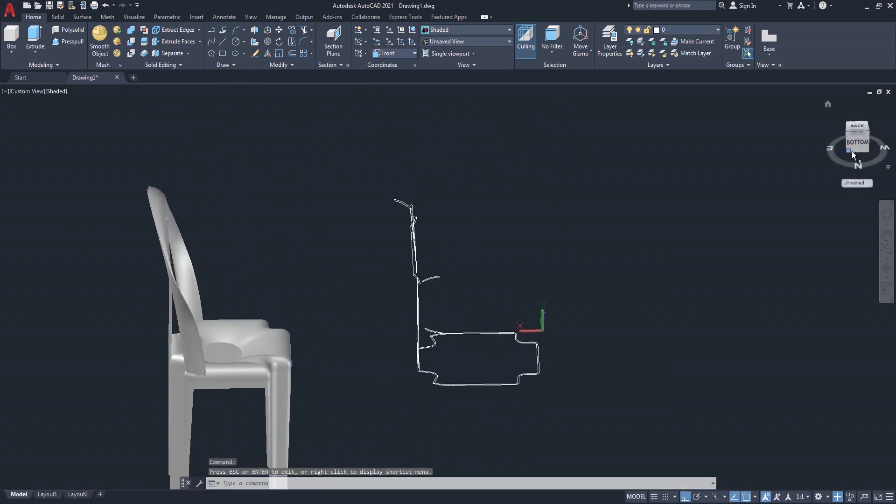
From Top view, erase the 28 sketch construction curves with a crossing window
{"action": "left_click", "coordinate": [857, 130]}
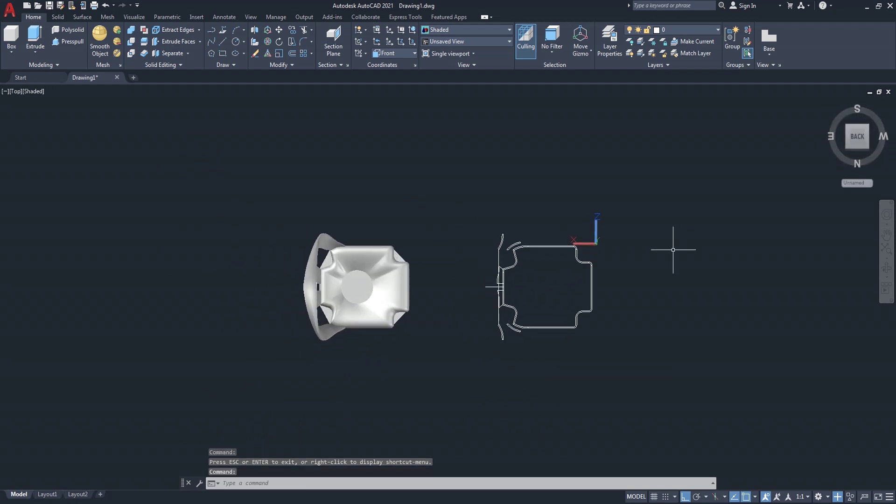
{"action": "type", "text": "e"}
{"action": "key", "text": "Return"}
{"action": "left_click", "coordinate": [636, 177]}
{"action": "left_click", "coordinate": [465, 368]}
{"action": "key", "text": "Return"}
Return to the NW Isometric view and set the UCS back to World
{"action": "left_click", "coordinate": [869, 149]}
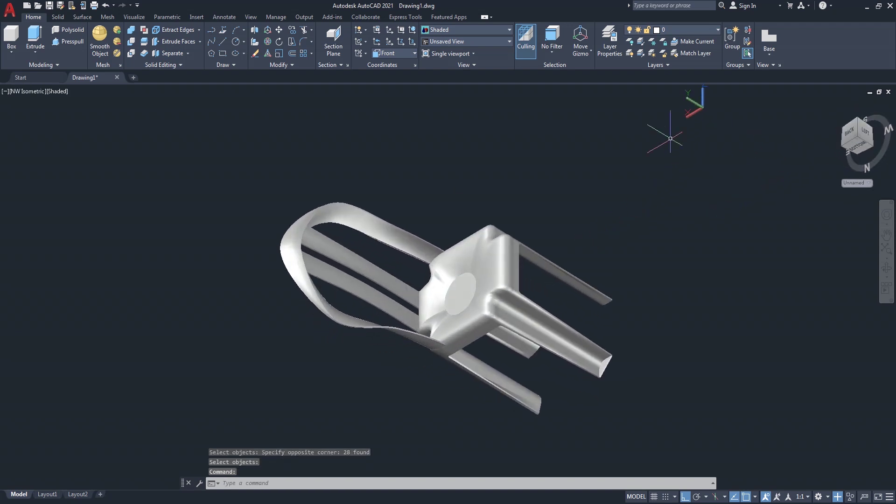
{"action": "left_click", "coordinate": [411, 53]}
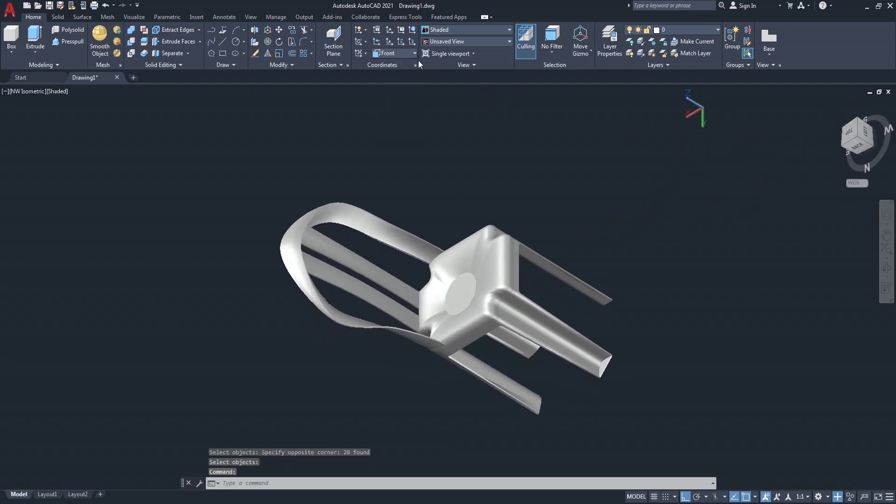
{"action": "left_click", "coordinate": [858, 136]}
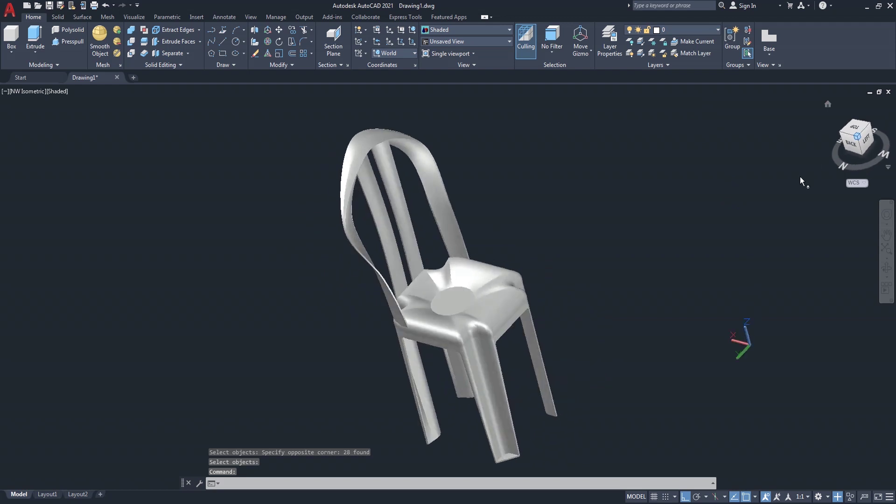
{"action": "scroll", "coordinate": [538, 299], "scroll_direction": "up", "scroll_amount": 3}
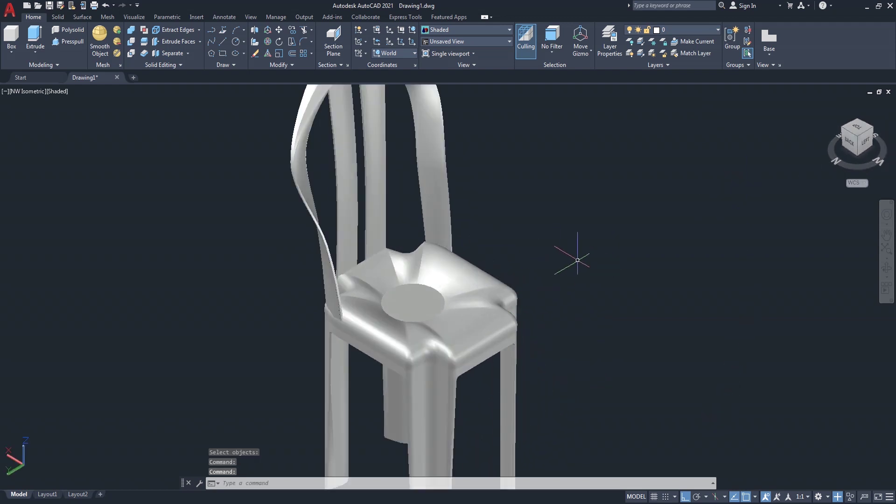
{"action": "type", "text": "uni"}
{"action": "key", "text": "Return"}
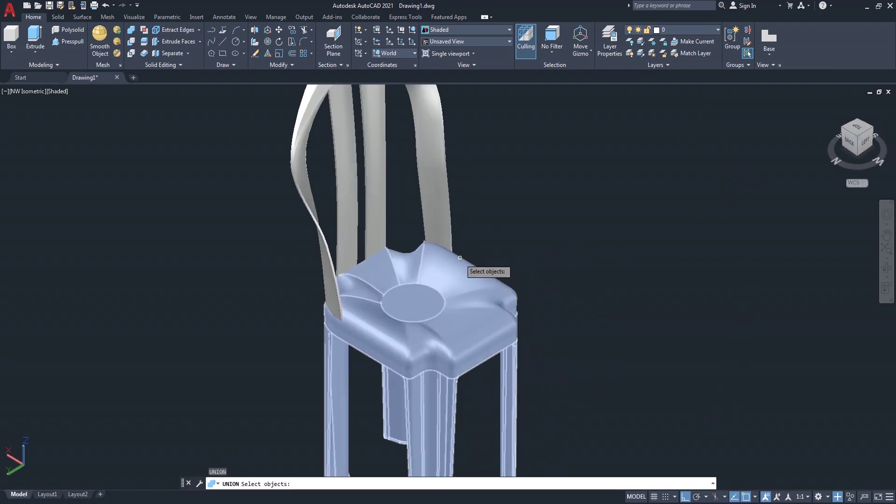
Union the legged seat, curved backrest and both slats into one solid
{"action": "left_click", "coordinate": [401, 257]}
{"action": "left_click", "coordinate": [410, 236]}
{"action": "left_click", "coordinate": [381, 227]}
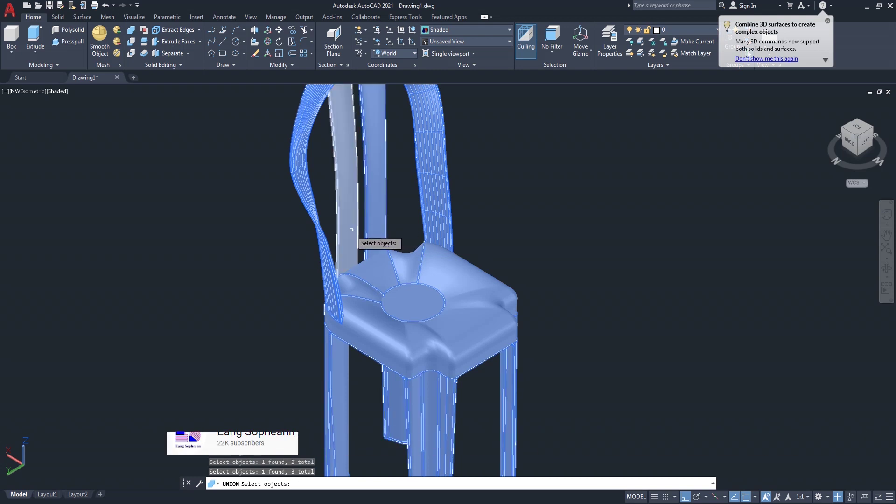
{"action": "left_click", "coordinate": [352, 220]}
{"action": "key", "text": "Return"}
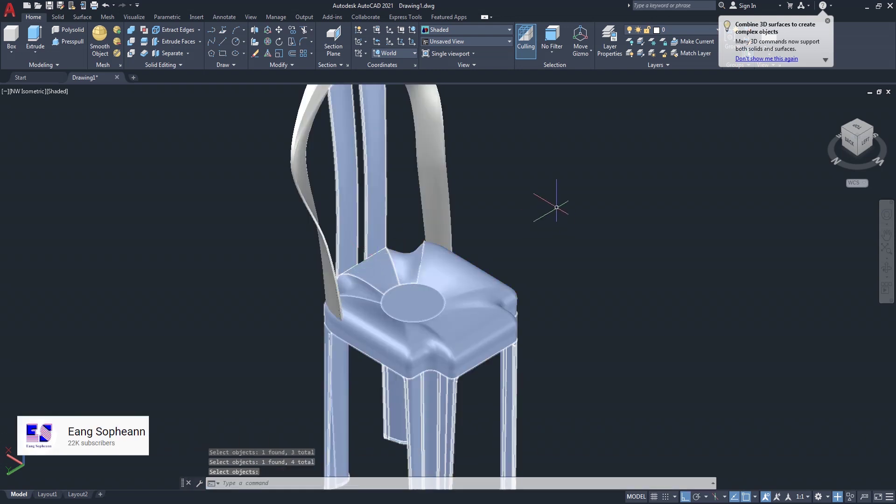
Orbit to look down on the unioned chair from above
{"action": "left_click", "coordinate": [887, 269]}
{"action": "mouse_move", "coordinate": [607, 262]}
{"action": "left_mouse_down"}
{"action": "mouse_move", "coordinate": [568, 252]}
{"action": "mouse_move", "coordinate": [572, 182]}
{"action": "left_mouse_up"}
{"action": "right_click", "coordinate": [572, 182]}
{"action": "left_click", "coordinate": [590, 186]}
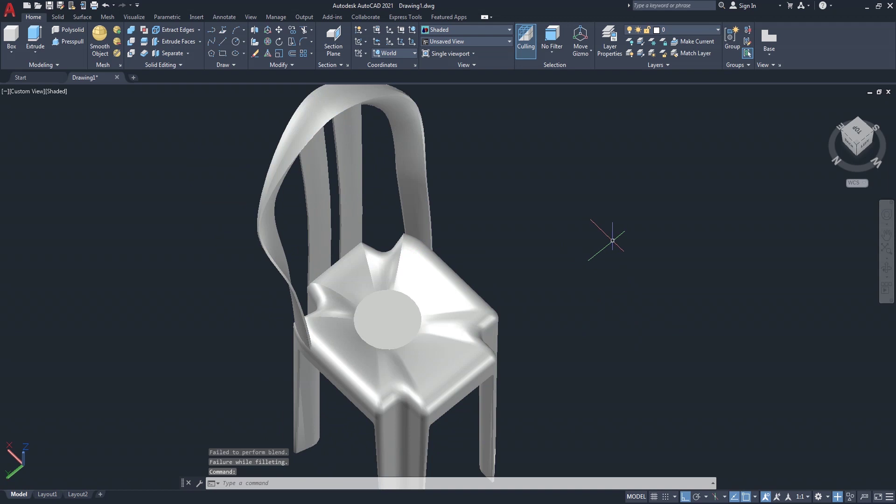
{"action": "scroll", "coordinate": [615, 246], "scroll_direction": "down", "scroll_amount": 2}
{"action": "left_click", "coordinate": [886, 268]}
{"action": "mouse_move", "coordinate": [586, 322]}
{"action": "left_mouse_down"}
{"action": "mouse_move", "coordinate": [580, 252]}
{"action": "mouse_move", "coordinate": [624, 236]}
{"action": "mouse_move", "coordinate": [691, 235]}
{"action": "mouse_move", "coordinate": [308, 222]}
{"action": "mouse_move", "coordinate": [411, 244]}
{"action": "mouse_move", "coordinate": [592, 248]}
{"action": "mouse_move", "coordinate": [570, 251]}
{"action": "mouse_move", "coordinate": [581, 260]}
{"action": "mouse_move", "coordinate": [376, 266]}
{"action": "mouse_move", "coordinate": [467, 308]}
{"action": "mouse_move", "coordinate": [582, 266]}
{"action": "mouse_move", "coordinate": [698, 261]}
{"action": "mouse_move", "coordinate": [732, 211]}
{"action": "mouse_move", "coordinate": [630, 224]}
{"action": "mouse_move", "coordinate": [353, 228]}
{"action": "mouse_move", "coordinate": [549, 239]}
{"action": "left_mouse_up"}
{"action": "scroll", "coordinate": [550, 239], "scroll_direction": "down", "scroll_amount": 2}
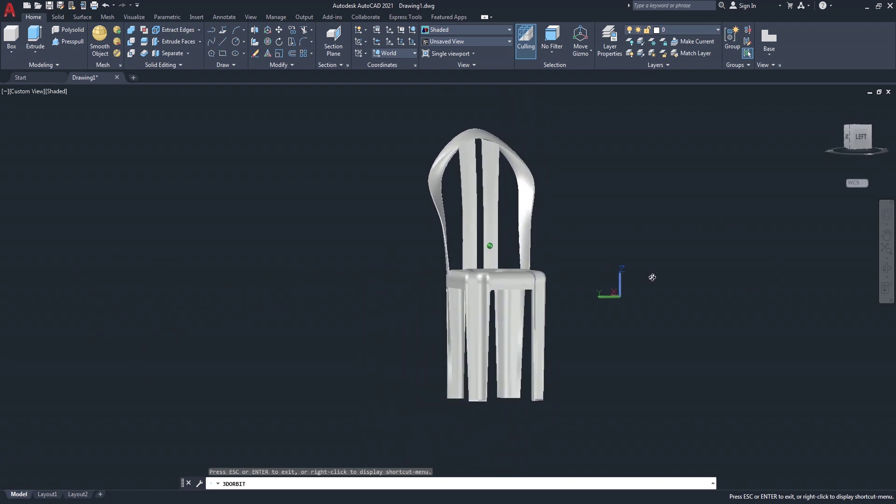
{"action": "left_click_drag", "start_coordinate": [726, 277], "coordinate": [533, 323]}
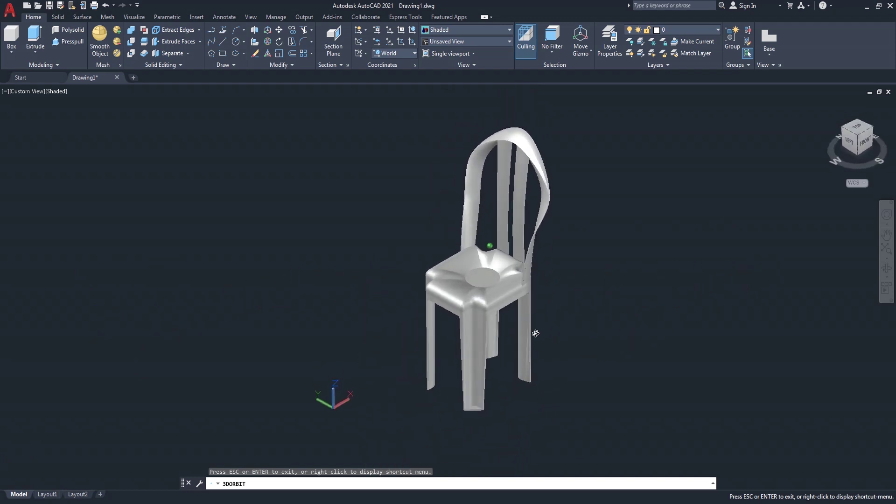
{"action": "right_click", "coordinate": [605, 258]}
{"action": "left_click", "coordinate": [628, 264]}
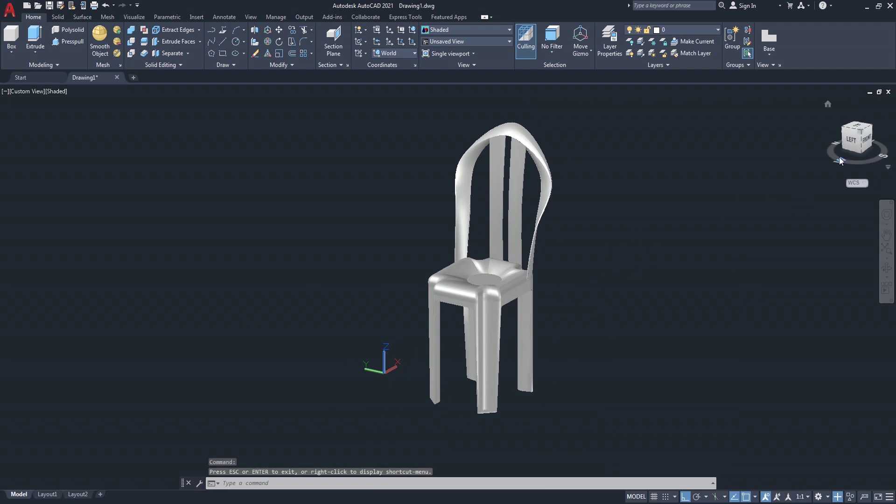
{"action": "left_click", "coordinate": [857, 133]}
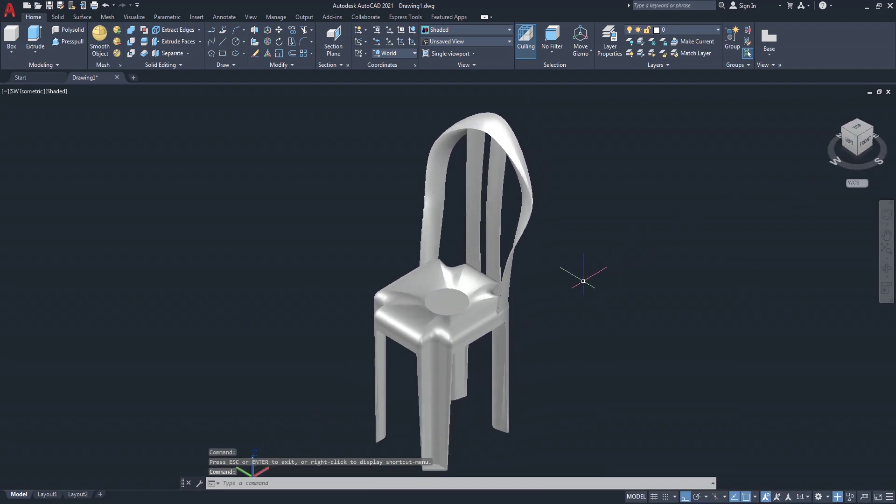
{"action": "scroll", "coordinate": [583, 281], "scroll_direction": "up", "scroll_amount": 2}
{"action": "middle_click_drag", "start_coordinate": [583, 281], "coordinate": [671, 206]}
{"action": "scroll", "coordinate": [669, 207], "scroll_direction": "down", "scroll_amount": 3}
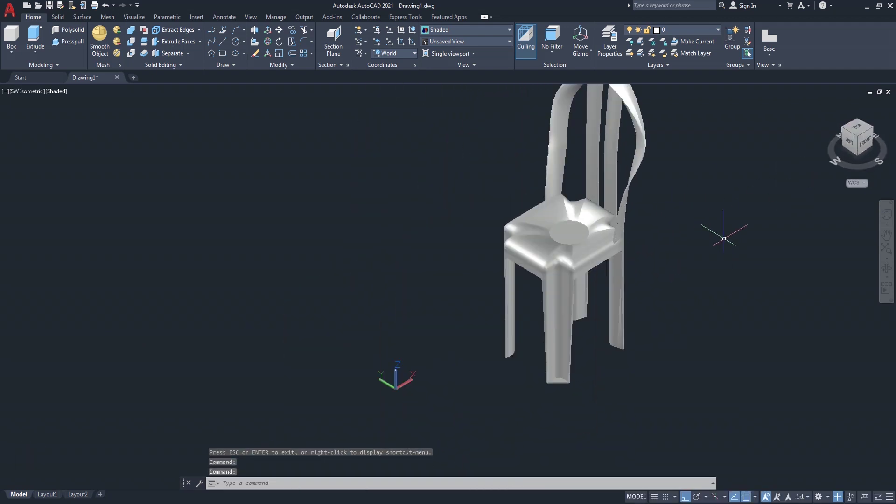
{"action": "left_click", "coordinate": [887, 269]}
{"action": "mouse_move", "coordinate": [526, 334]}
{"action": "left_mouse_down"}
{"action": "mouse_move", "coordinate": [494, 310]}
{"action": "mouse_move", "coordinate": [650, 266]}
{"action": "mouse_move", "coordinate": [608, 186]}
{"action": "mouse_move", "coordinate": [618, 186]}
{"action": "mouse_move", "coordinate": [600, 191]}
{"action": "mouse_move", "coordinate": [652, 182]}
{"action": "mouse_move", "coordinate": [688, 190]}
{"action": "left_mouse_up"}
{"action": "mouse_move", "coordinate": [643, 219]}
{"action": "left_mouse_down"}
{"action": "mouse_move", "coordinate": [573, 344]}
{"action": "mouse_move", "coordinate": [577, 288]}
{"action": "mouse_move", "coordinate": [600, 286]}
{"action": "left_mouse_up"}
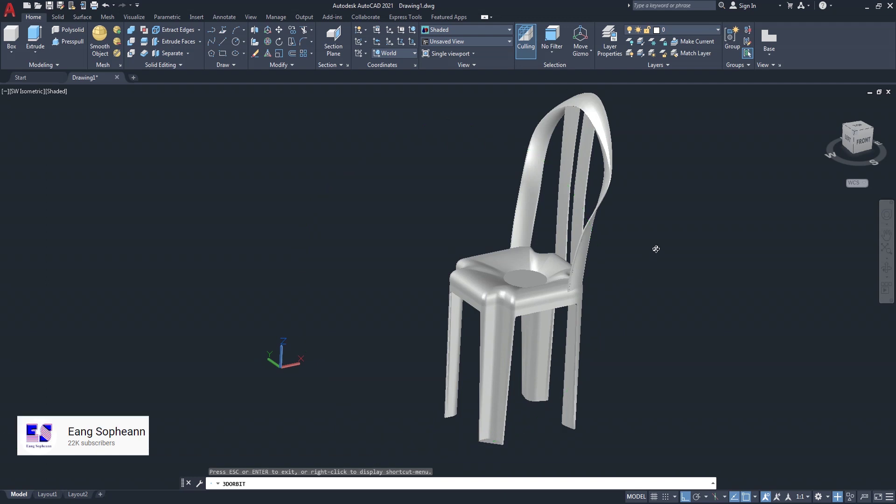
{"action": "left_click_drag", "start_coordinate": [652, 268], "coordinate": [564, 278]}
{"action": "right_click", "coordinate": [613, 230]}
{"action": "left_click", "coordinate": [638, 240]}
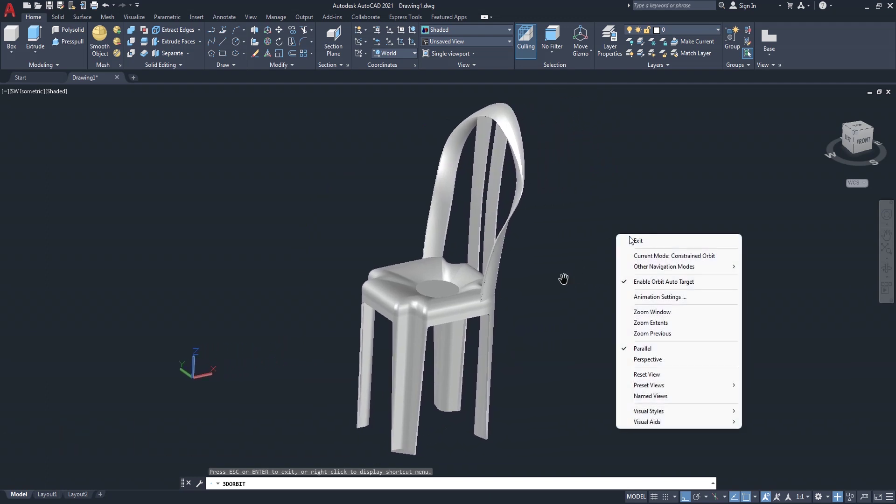